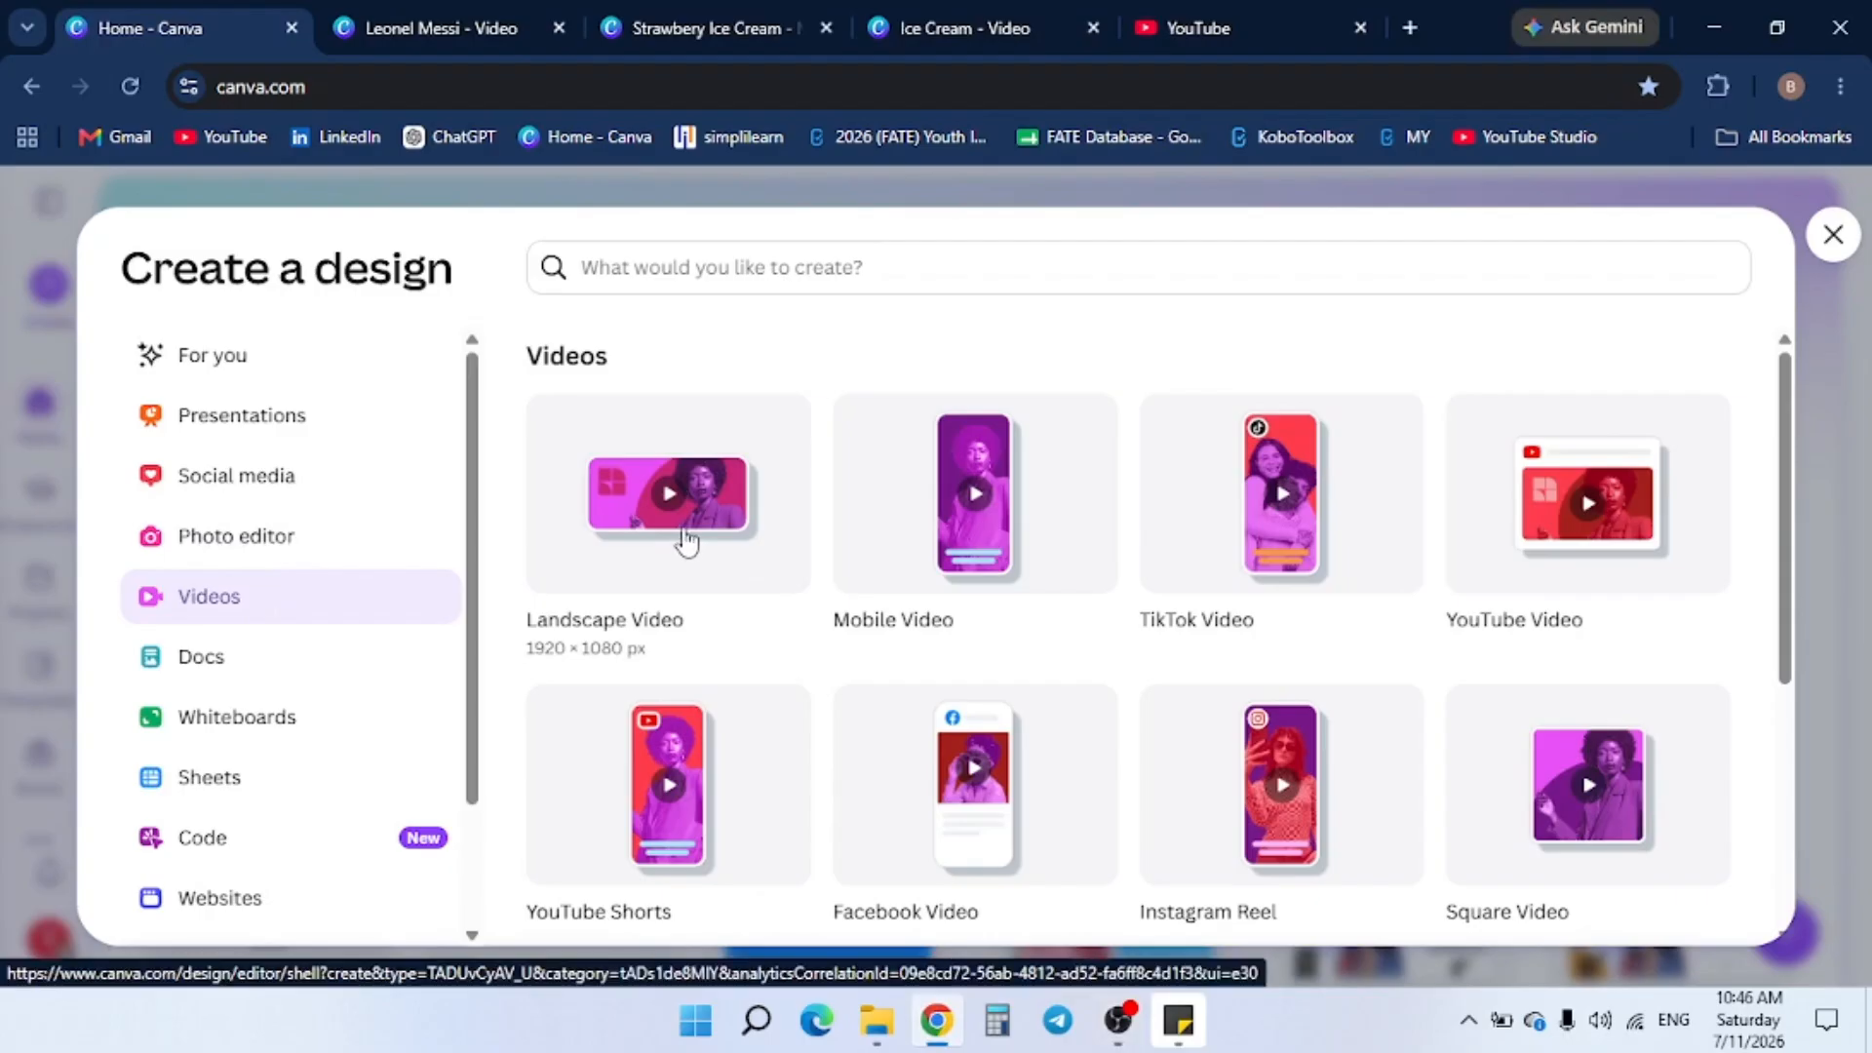
Create a new Landscape Video design and add a blank page to its timeline
{"action": "left_click", "coordinate": [683, 531]}
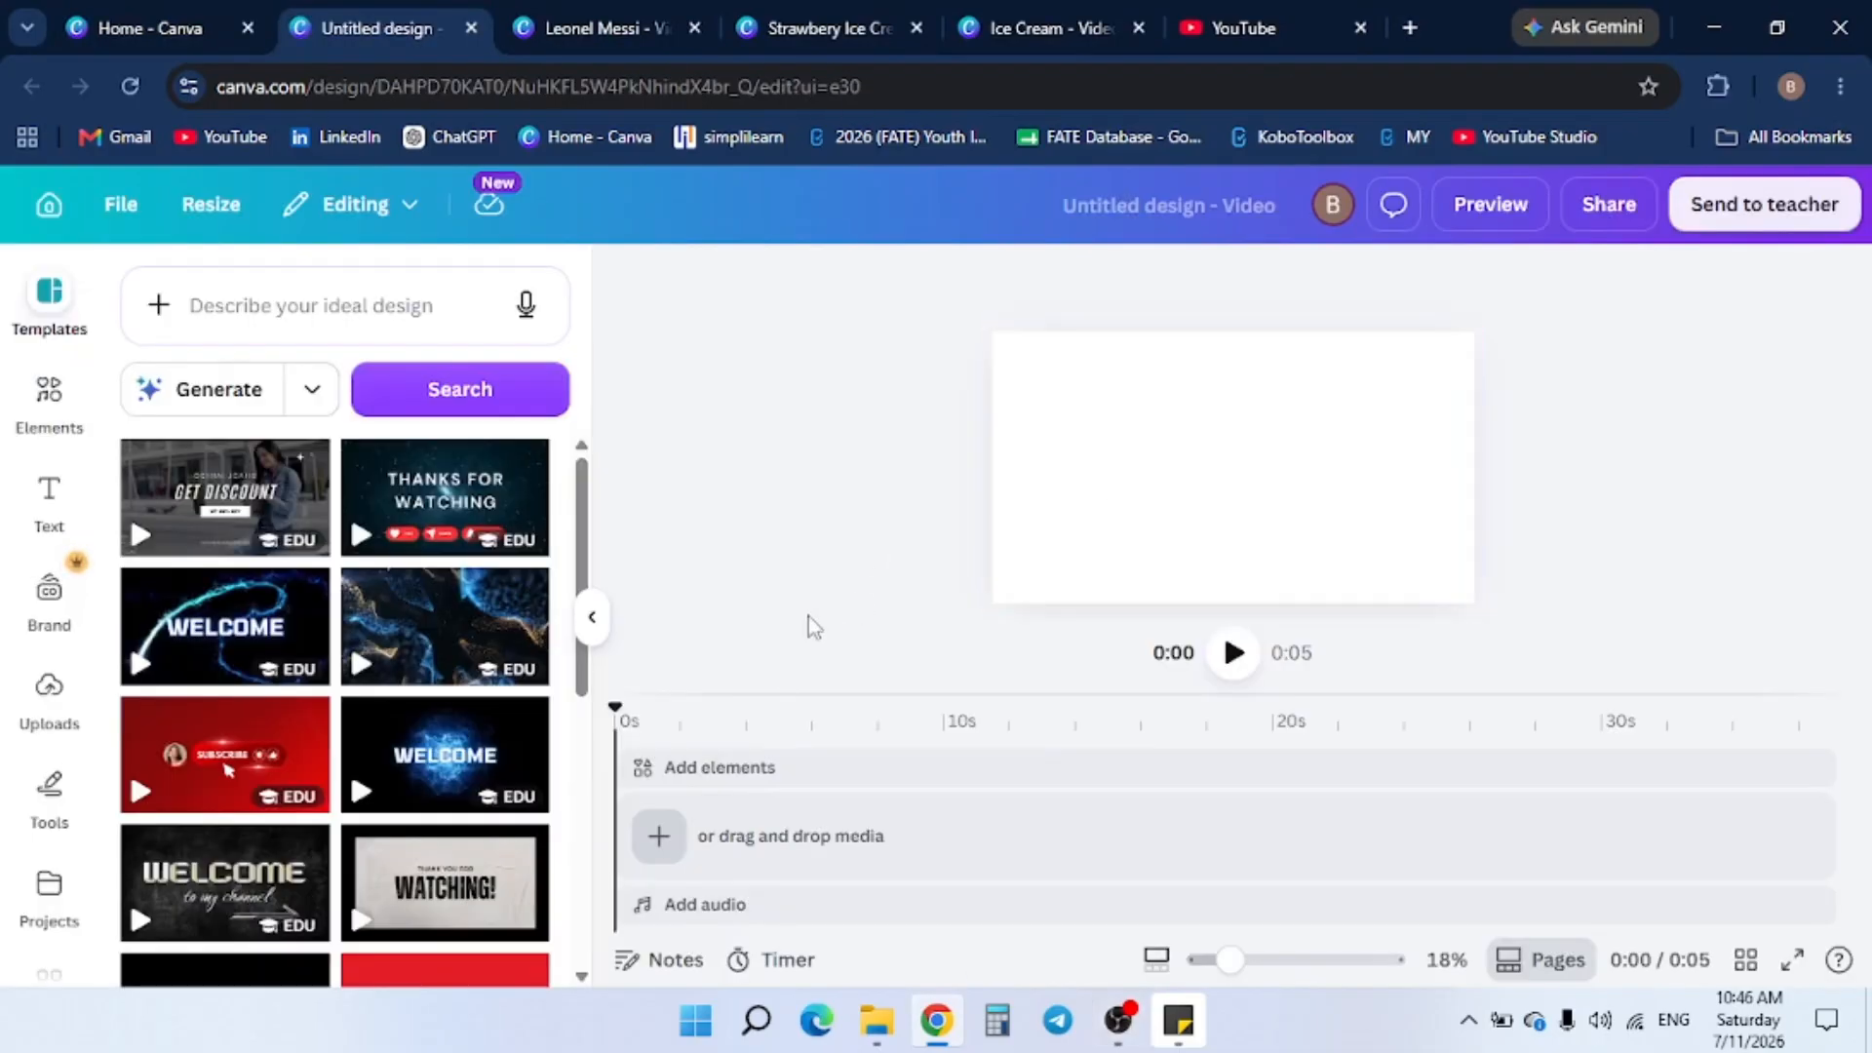
{"action": "left_click", "coordinate": [660, 838]}
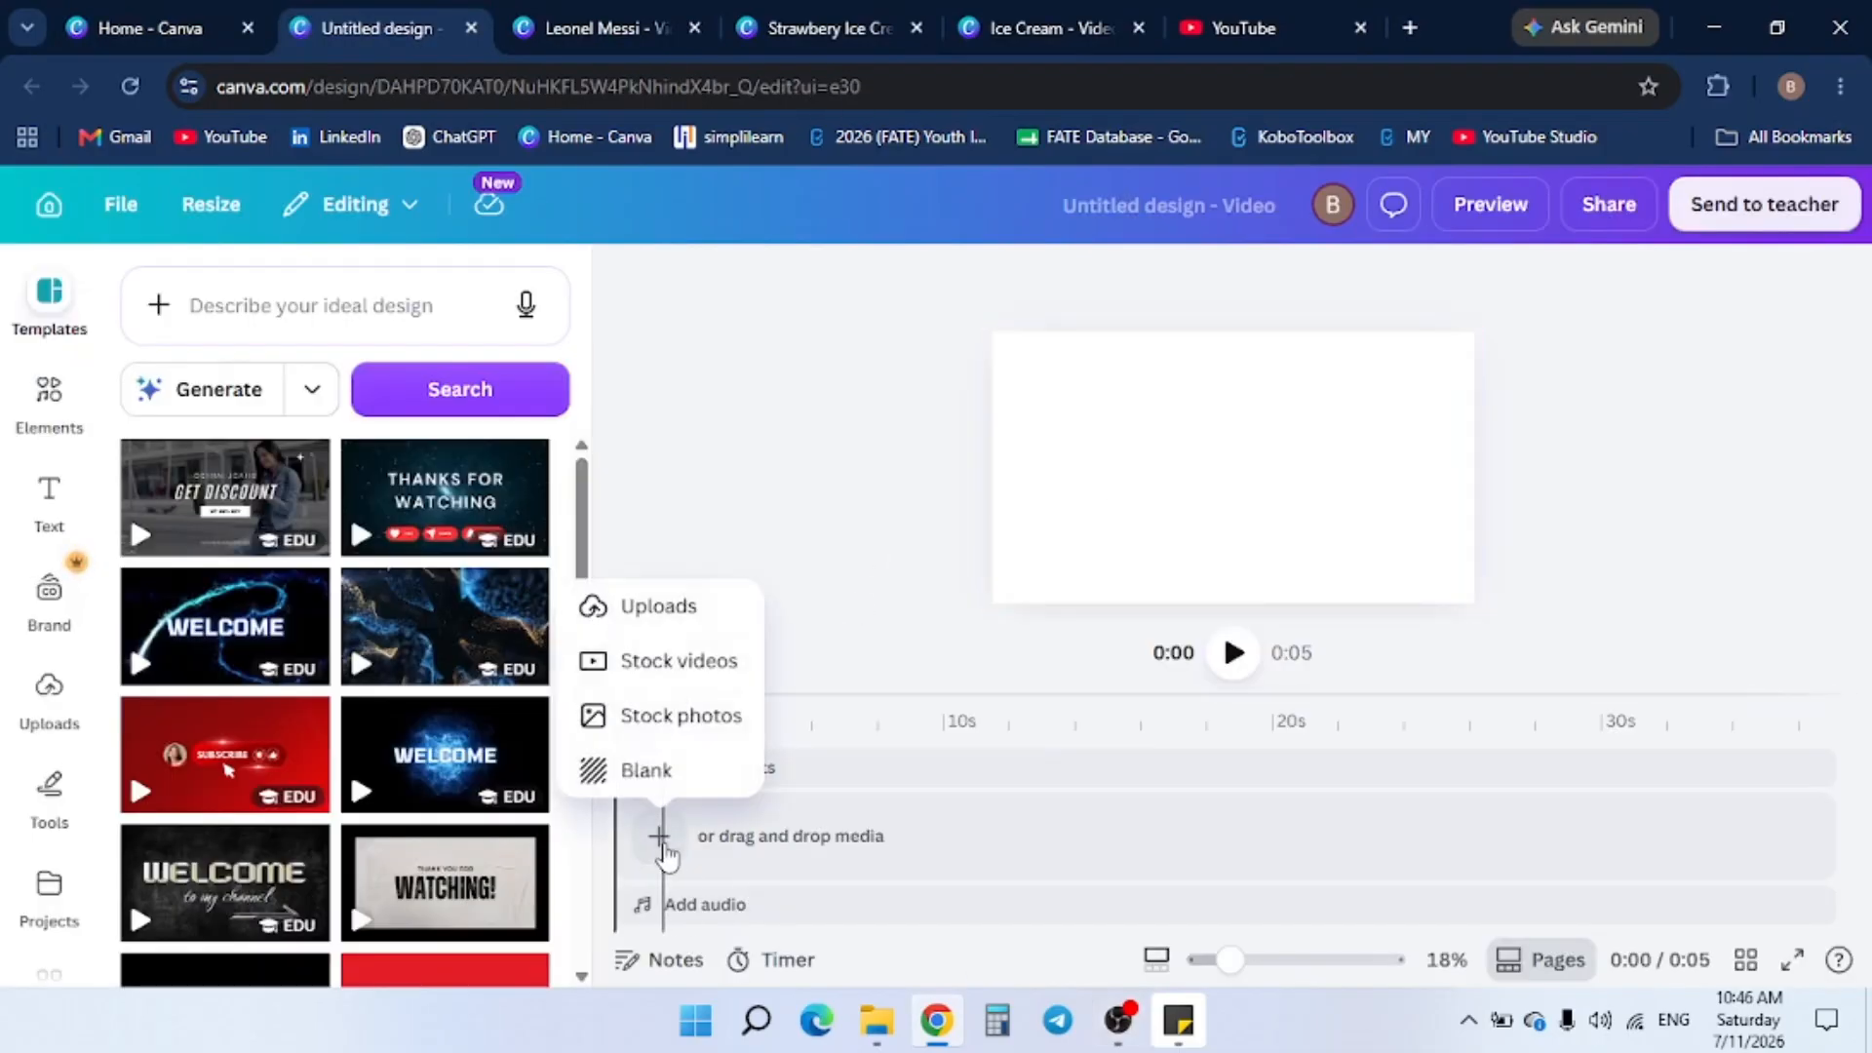
{"action": "left_click", "coordinate": [643, 770]}
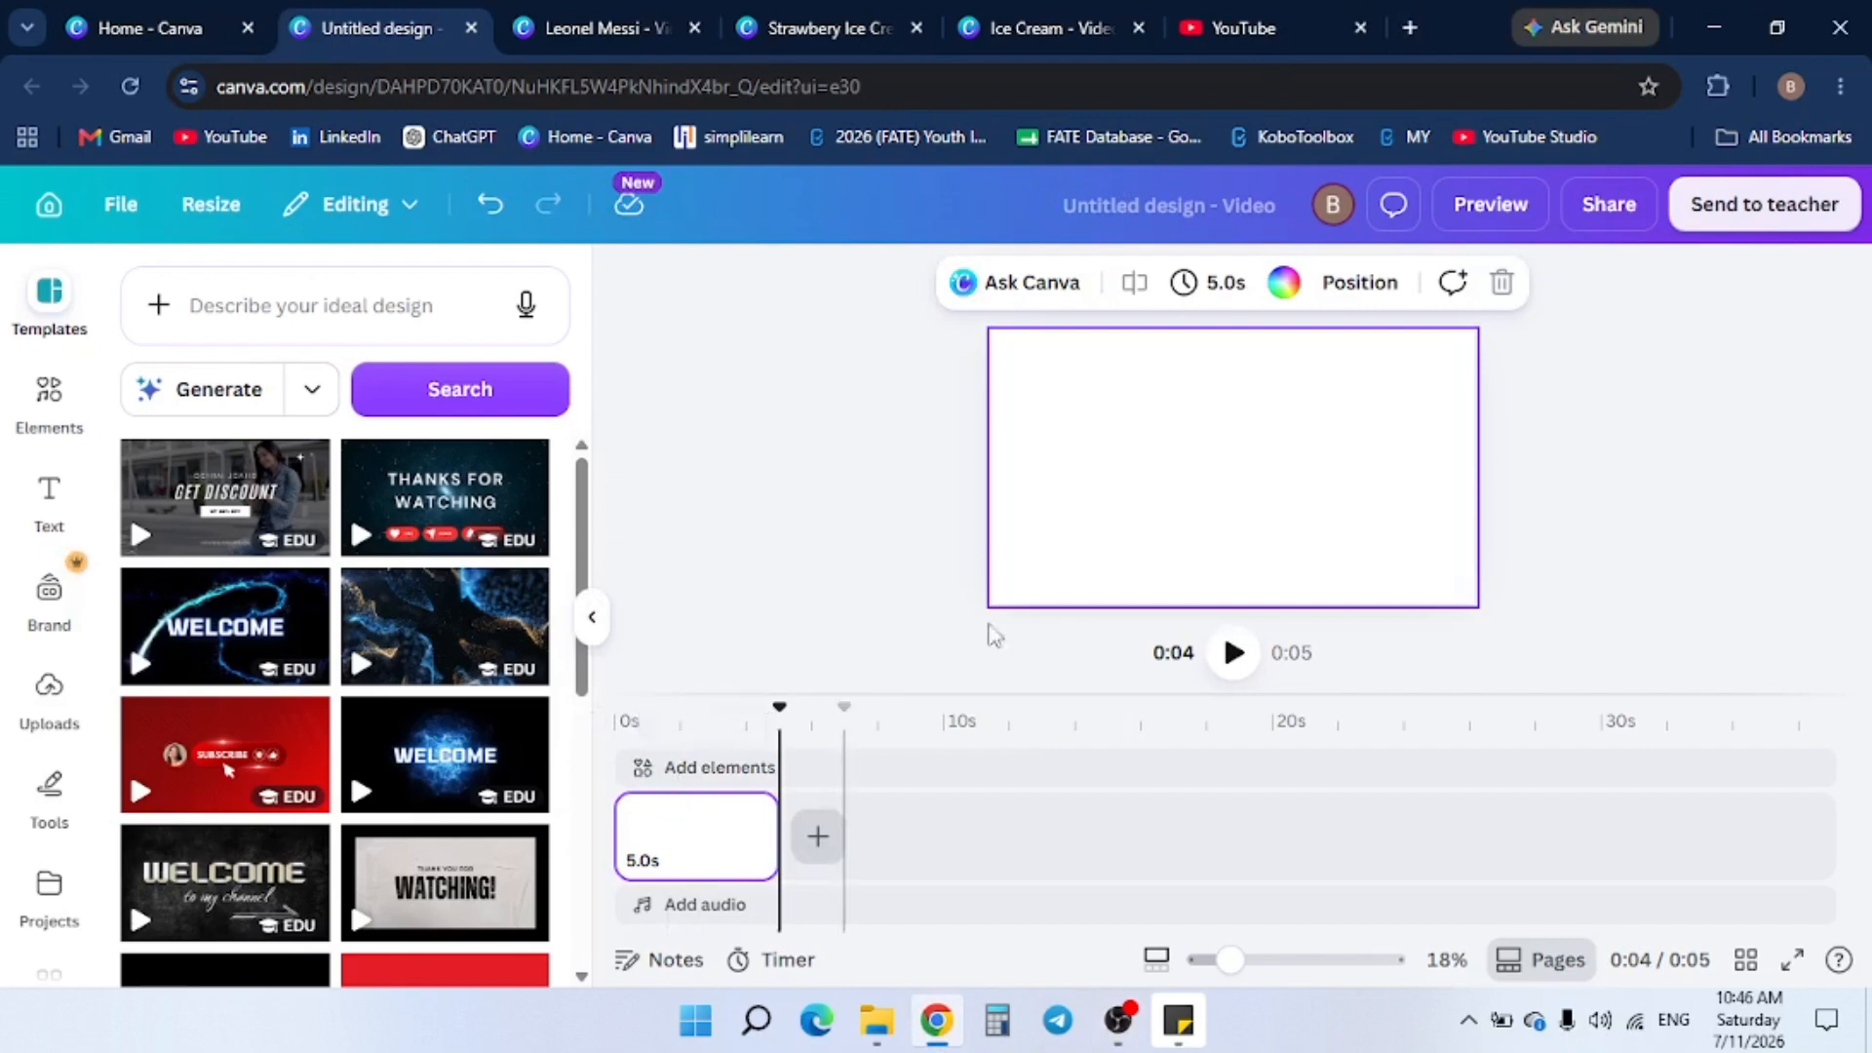
Search the elements for "quarter circle frame" and place an upper-left quarter-circle frame on the page
{"action": "left_click", "coordinate": [49, 392]}
{"action": "left_click", "coordinate": [240, 308]}
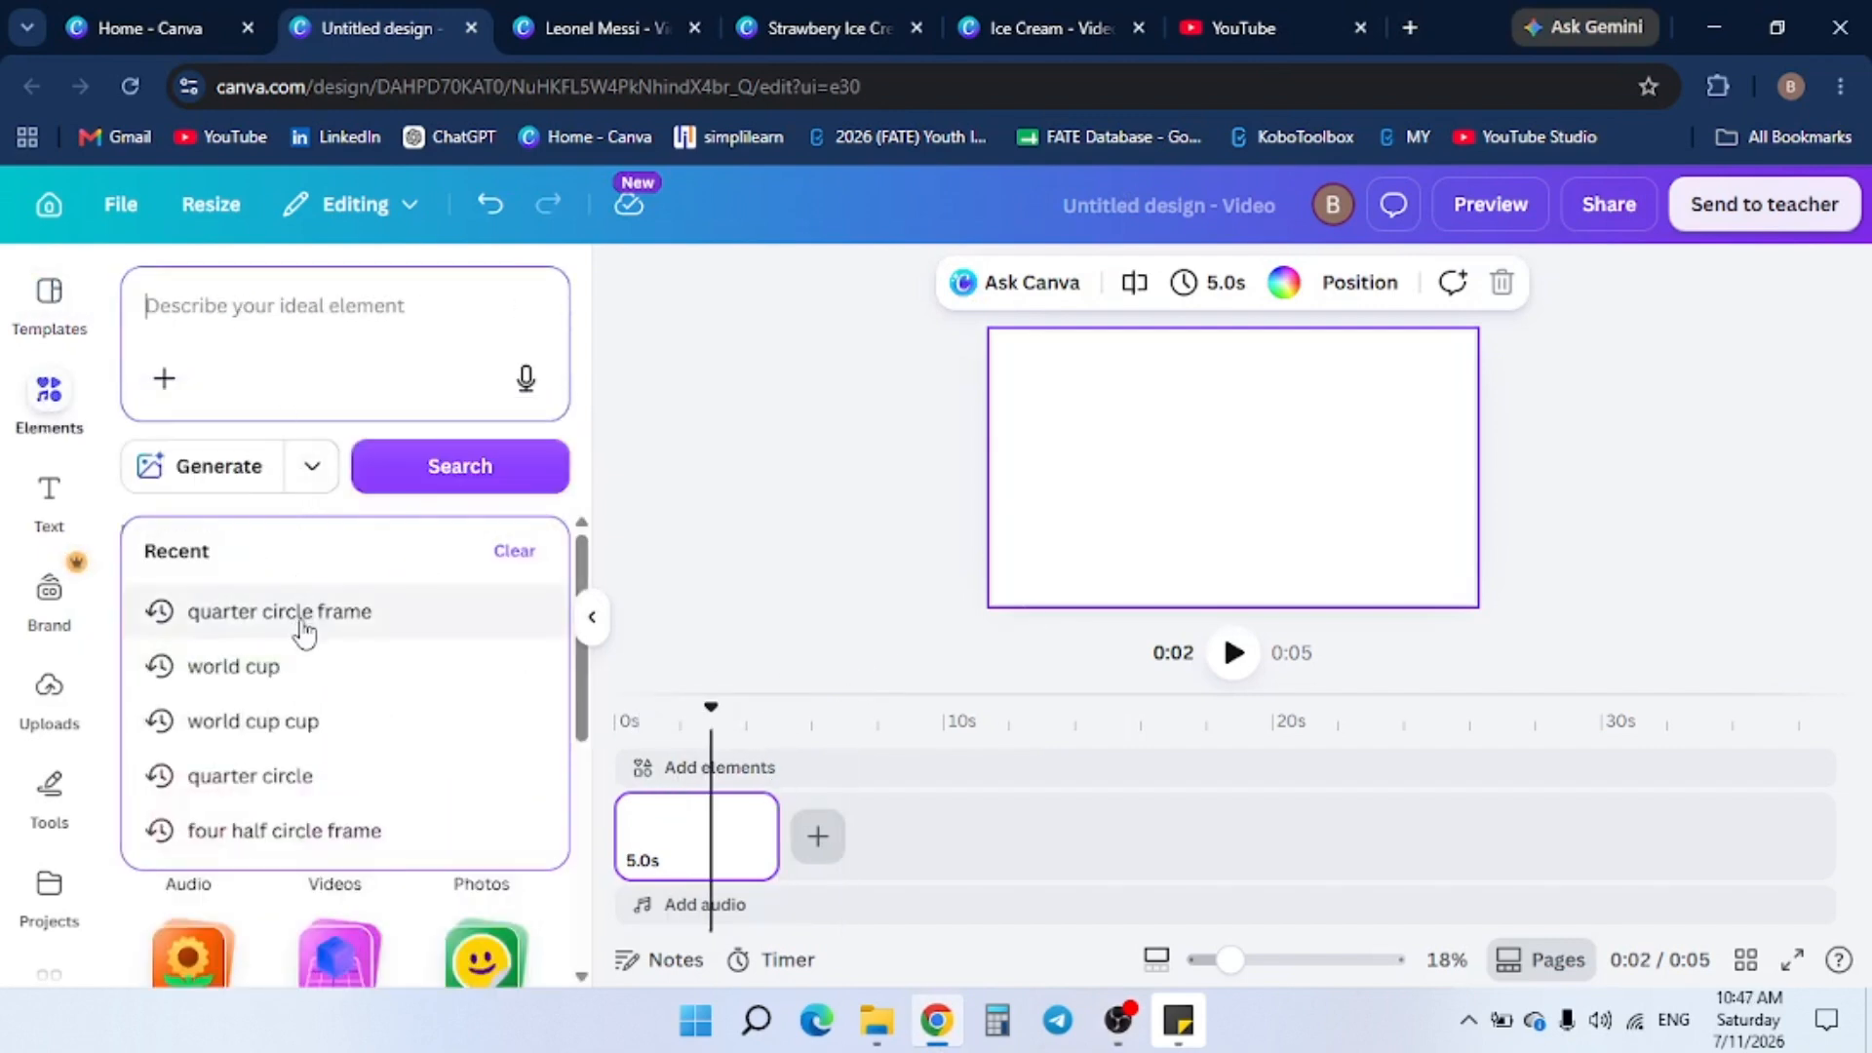
{"action": "left_click", "coordinate": [303, 614]}
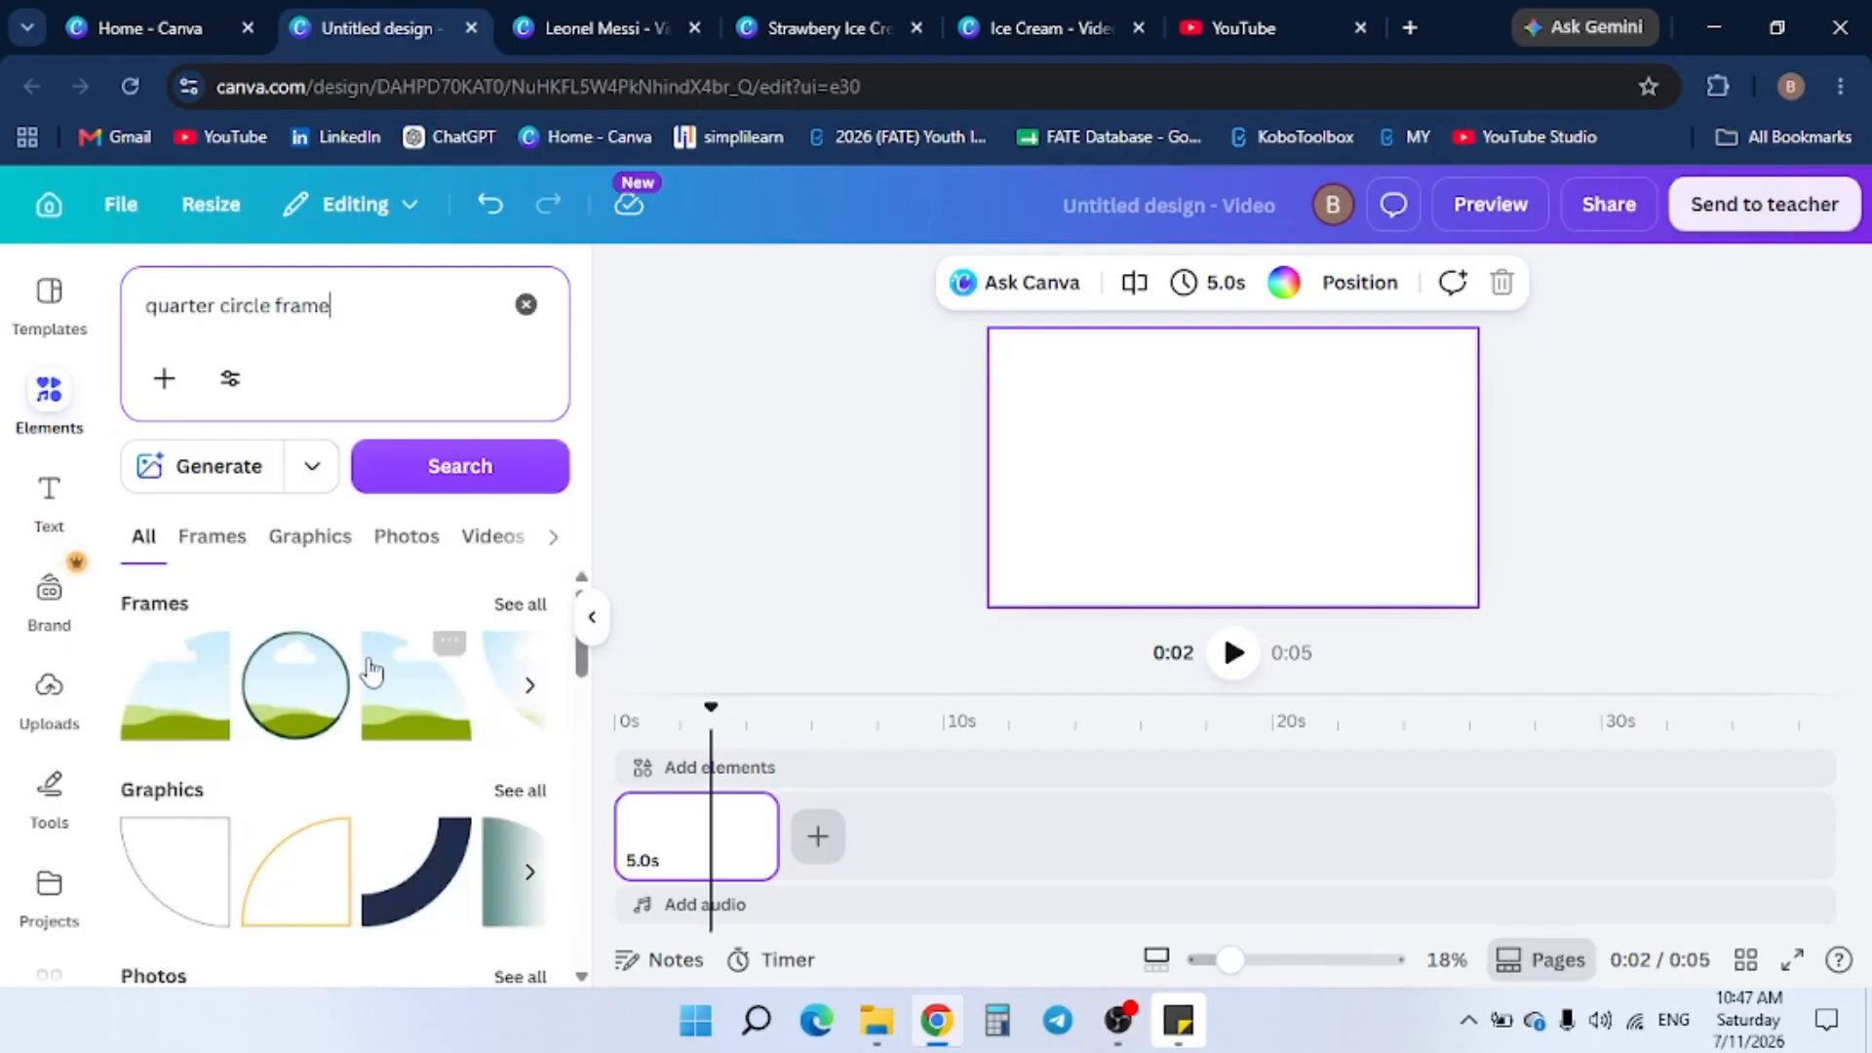
{"action": "scroll", "coordinate": [373, 668], "scroll_direction": "down", "scroll_amount": 2}
{"action": "scroll", "coordinate": [374, 672], "scroll_direction": "up", "scroll_amount": 2}
{"action": "left_click", "coordinate": [520, 604]}
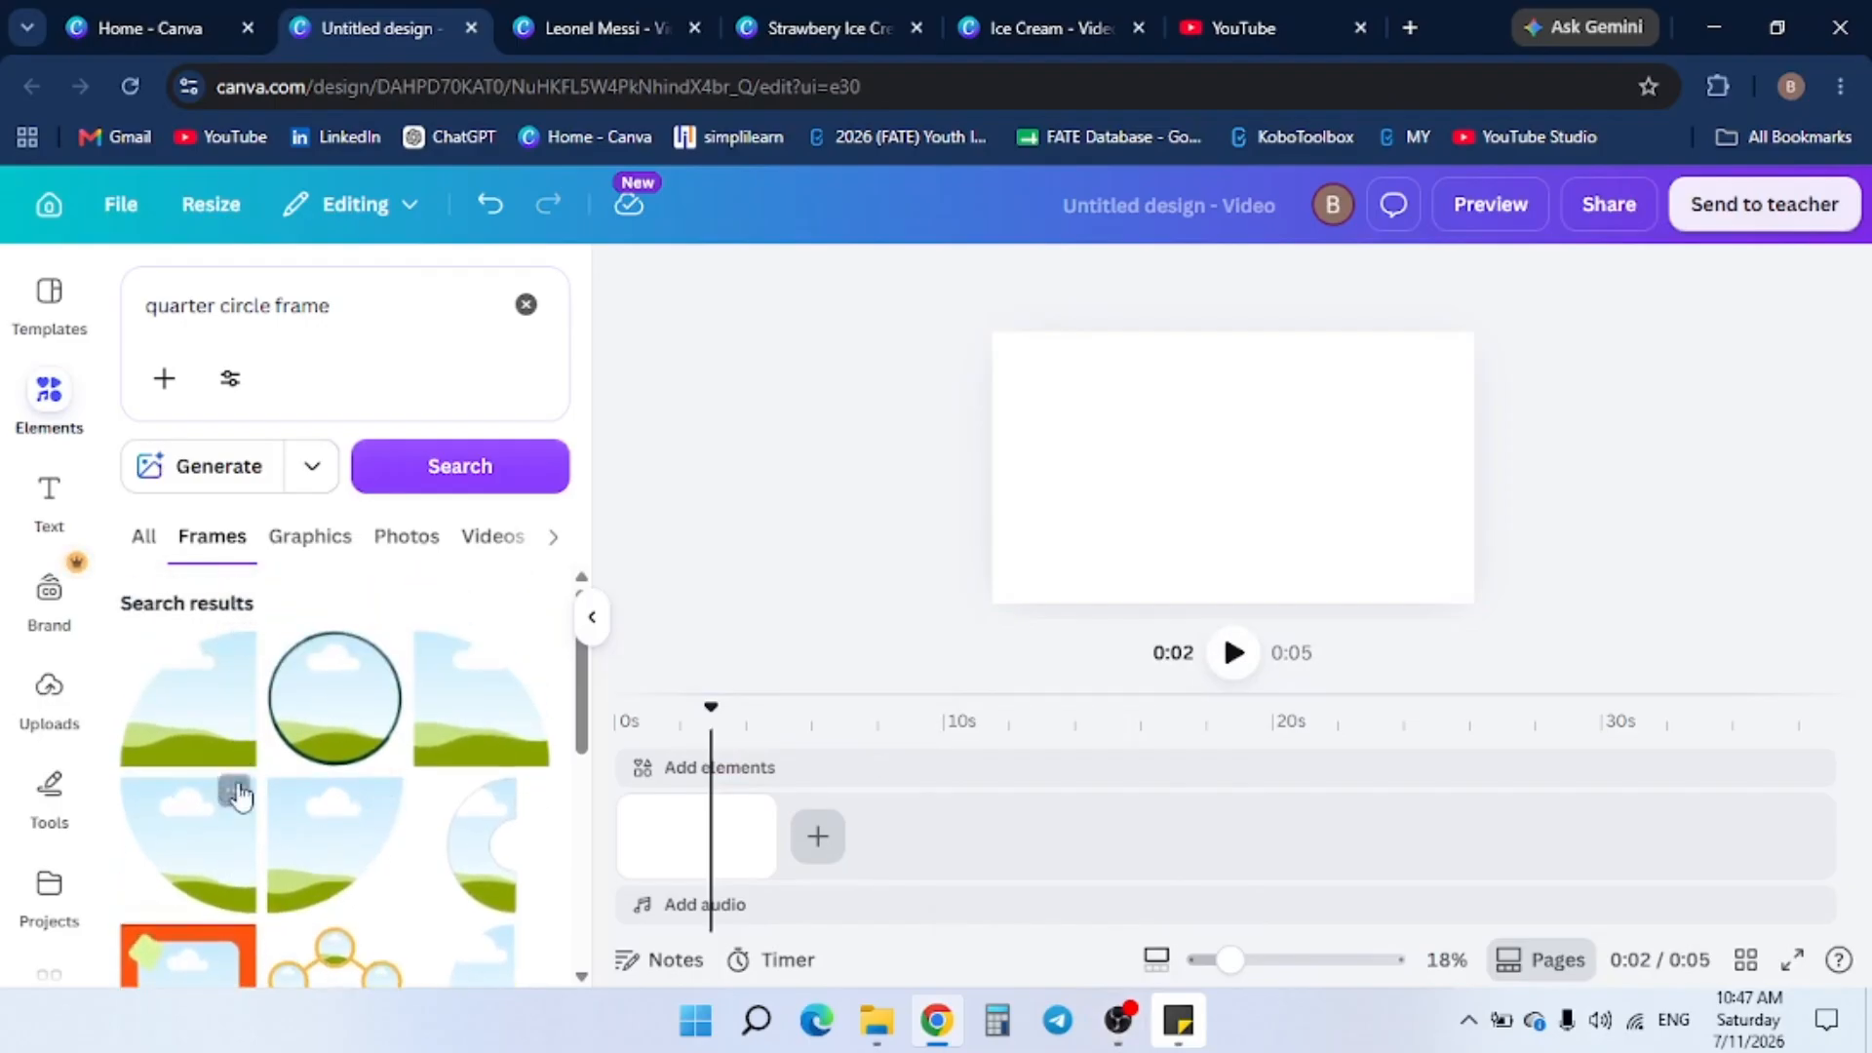
{"action": "left_click_drag", "start_coordinate": [196, 743], "coordinate": [1107, 466]}
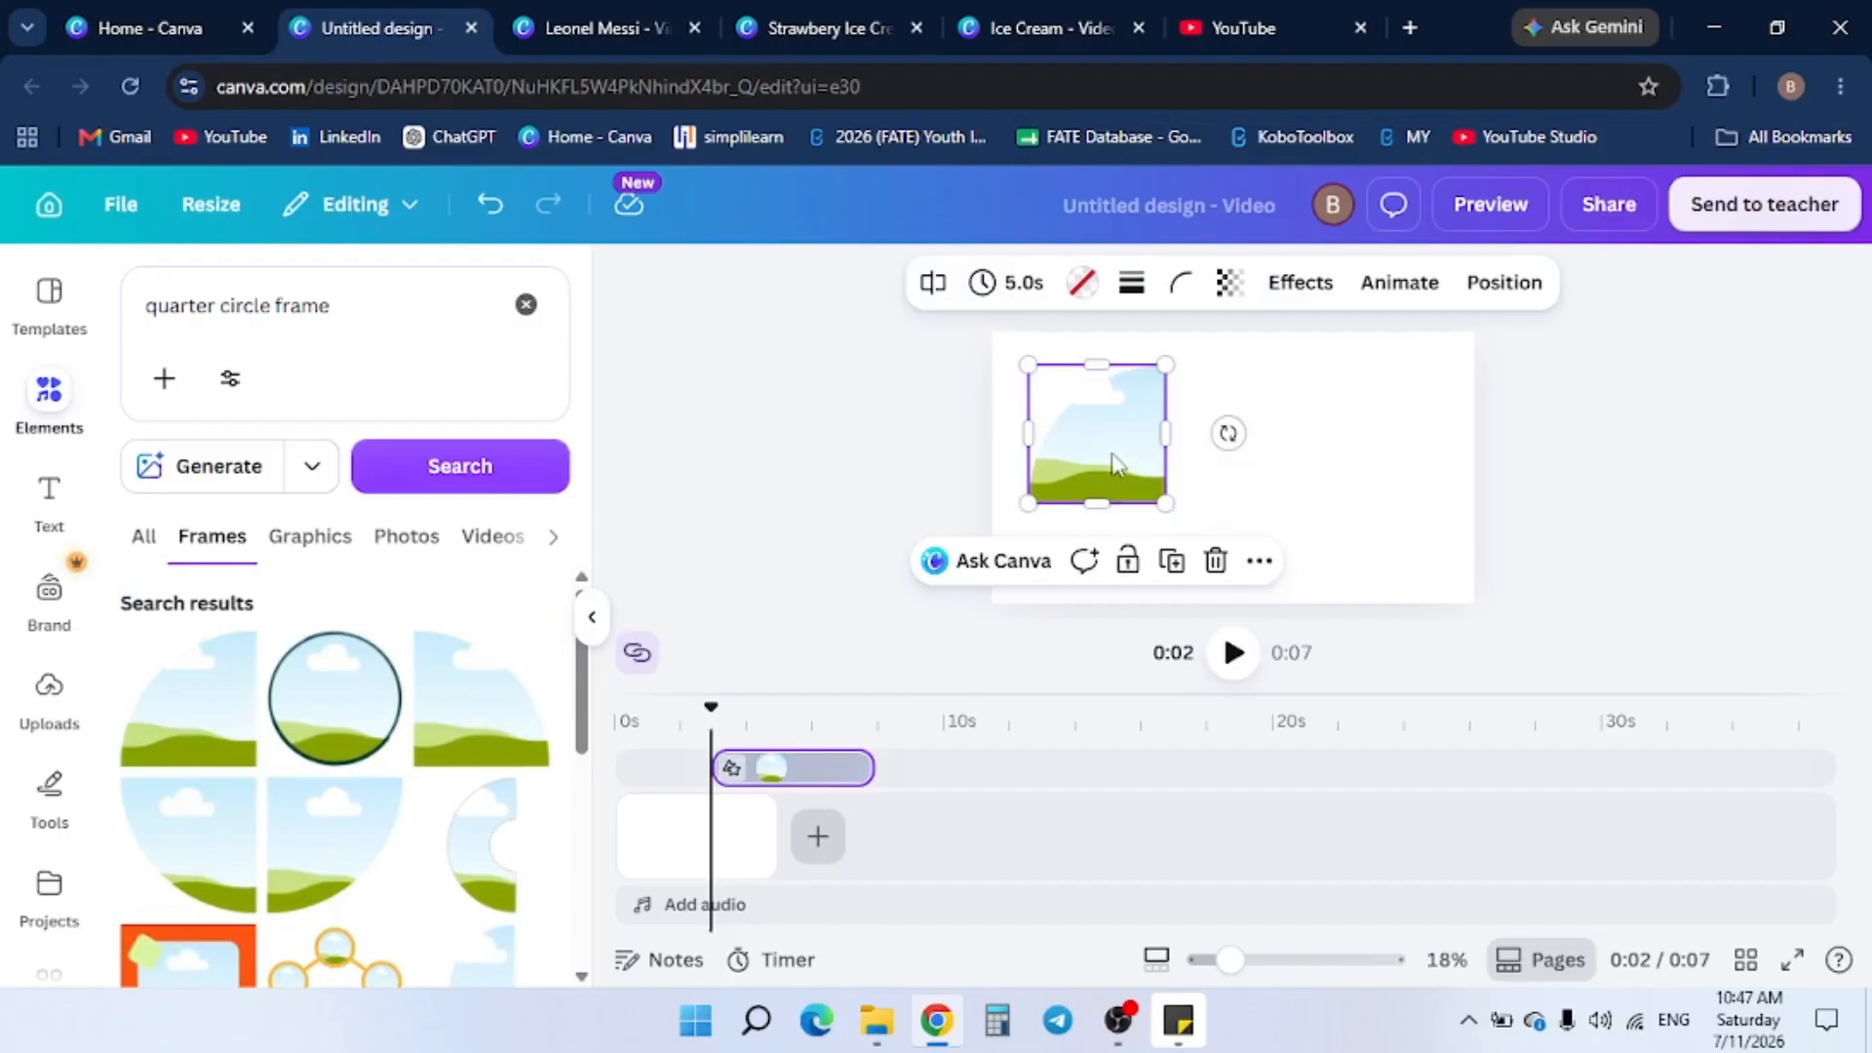
Duplicate the quarter-circle frame, rotate the copy a quarter turn clockwise and align it against the original's right edge to form a half circle
{"action": "key", "text": "ctrl+d"}
{"action": "left_click_drag", "start_coordinate": [1117, 464], "coordinate": [1283, 437]}
{"action": "left_click_drag", "start_coordinate": [1396, 427], "coordinate": [1274, 530]}
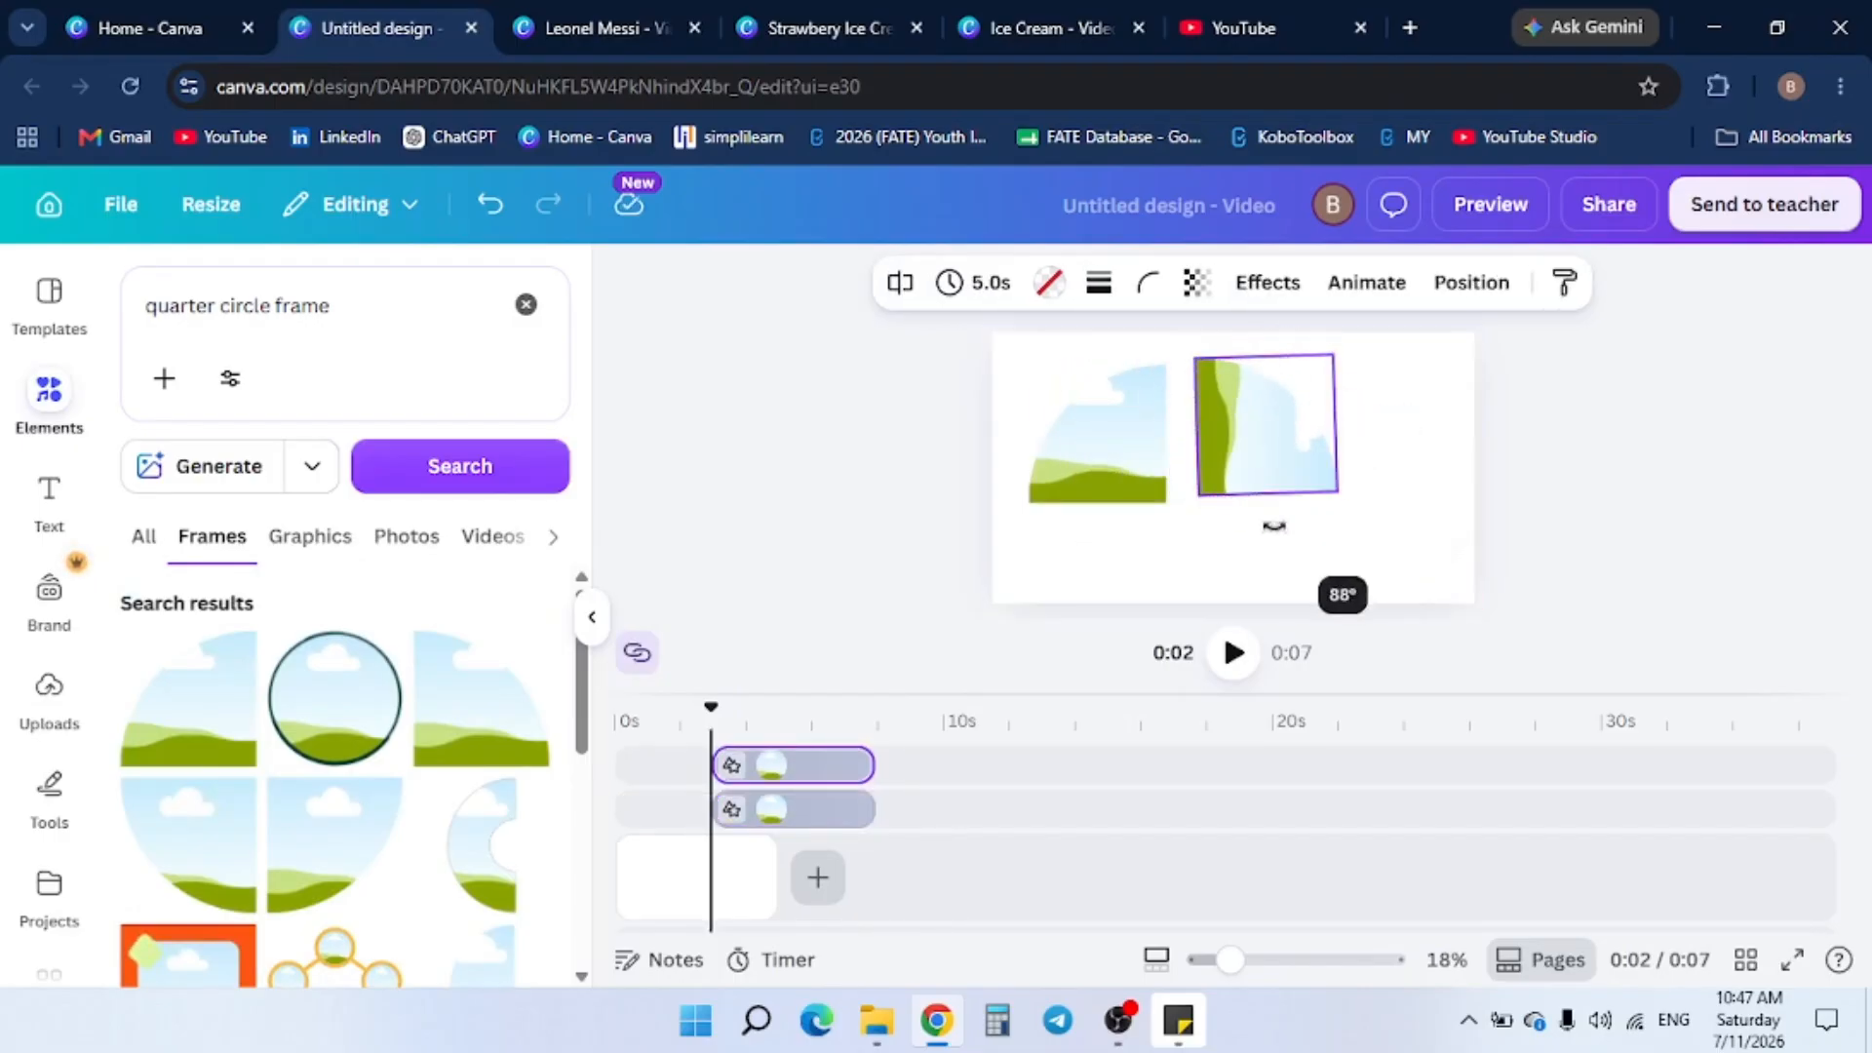
{"action": "left_click_drag", "start_coordinate": [1267, 447], "coordinate": [1236, 451]}
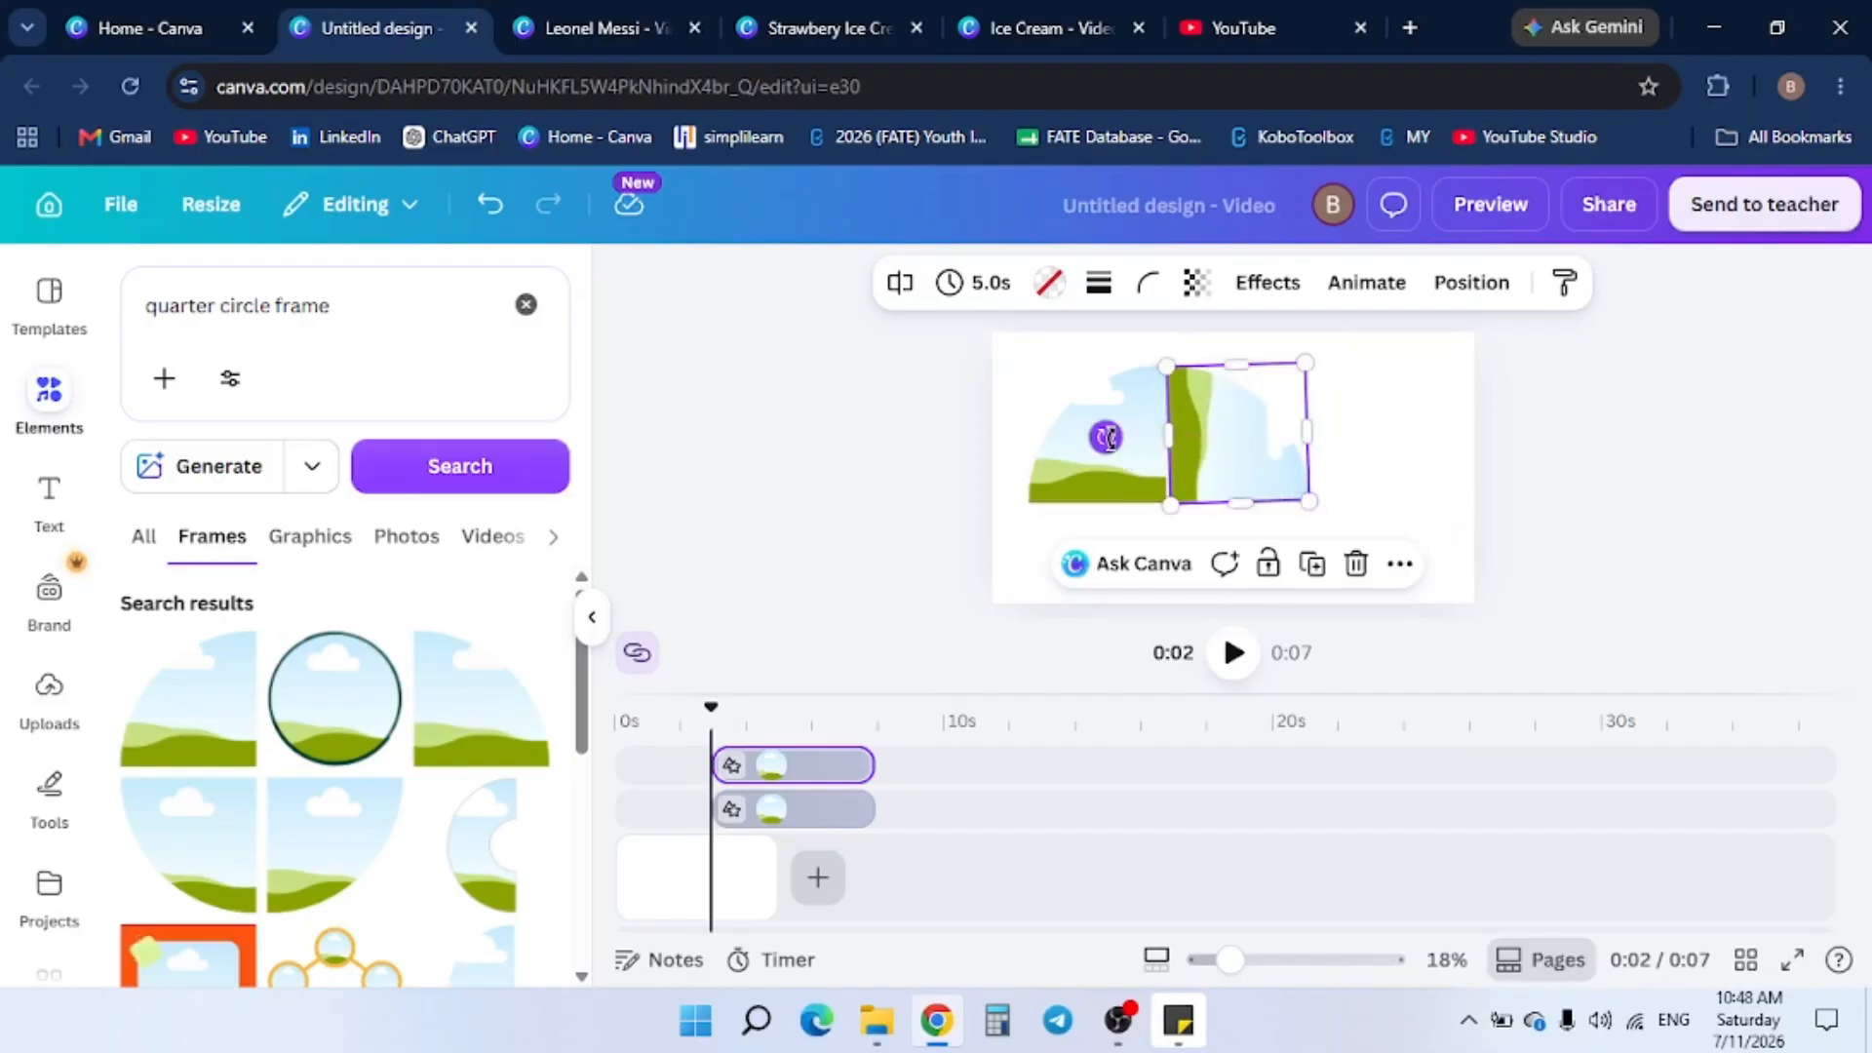
{"action": "left_click_drag", "start_coordinate": [1107, 432], "coordinate": [1103, 430]}
{"action": "left_click", "coordinate": [1355, 457]}
{"action": "left_click", "coordinate": [1254, 472]}
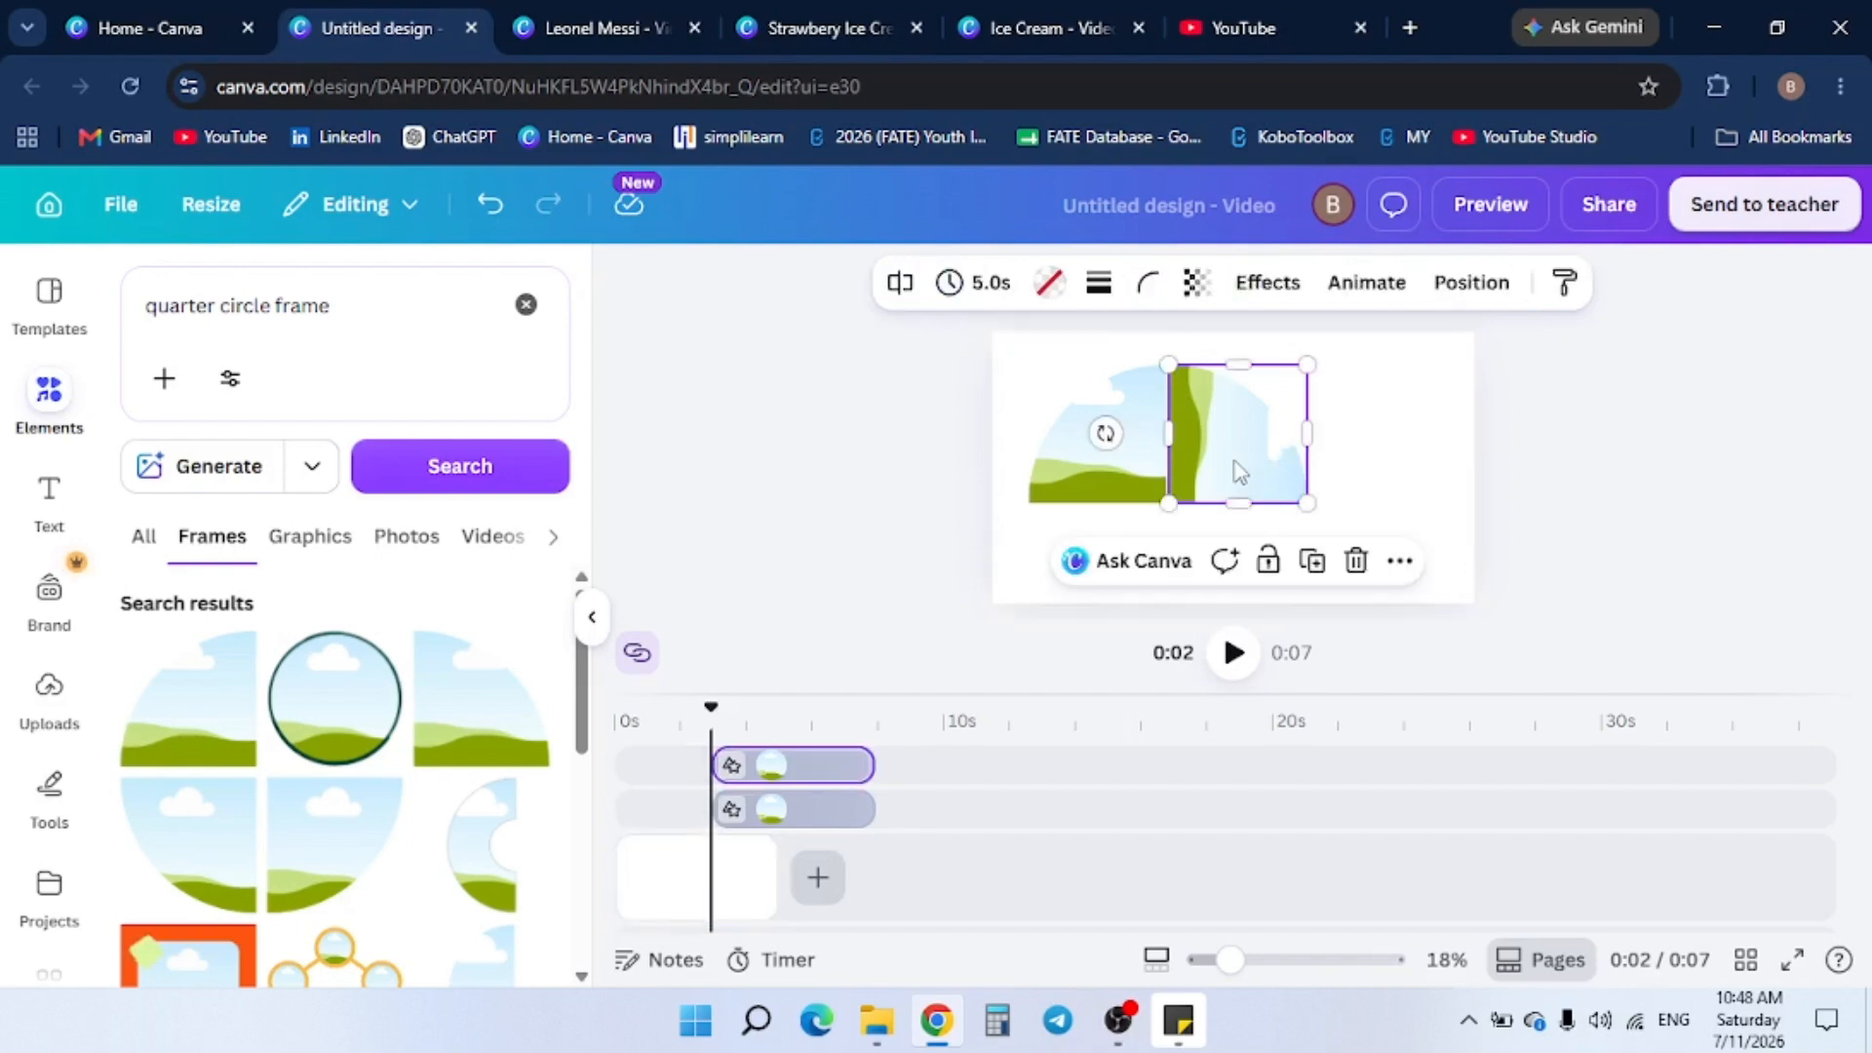
{"action": "left_click", "coordinate": [1386, 466]}
Duplicate both quarter frames together, rotate the copies 180° and fit them beneath the originals to complete a full circle
{"action": "left_click_drag", "start_coordinate": [1376, 453], "coordinate": [1098, 456]}
{"action": "key", "text": "ctrl+d"}
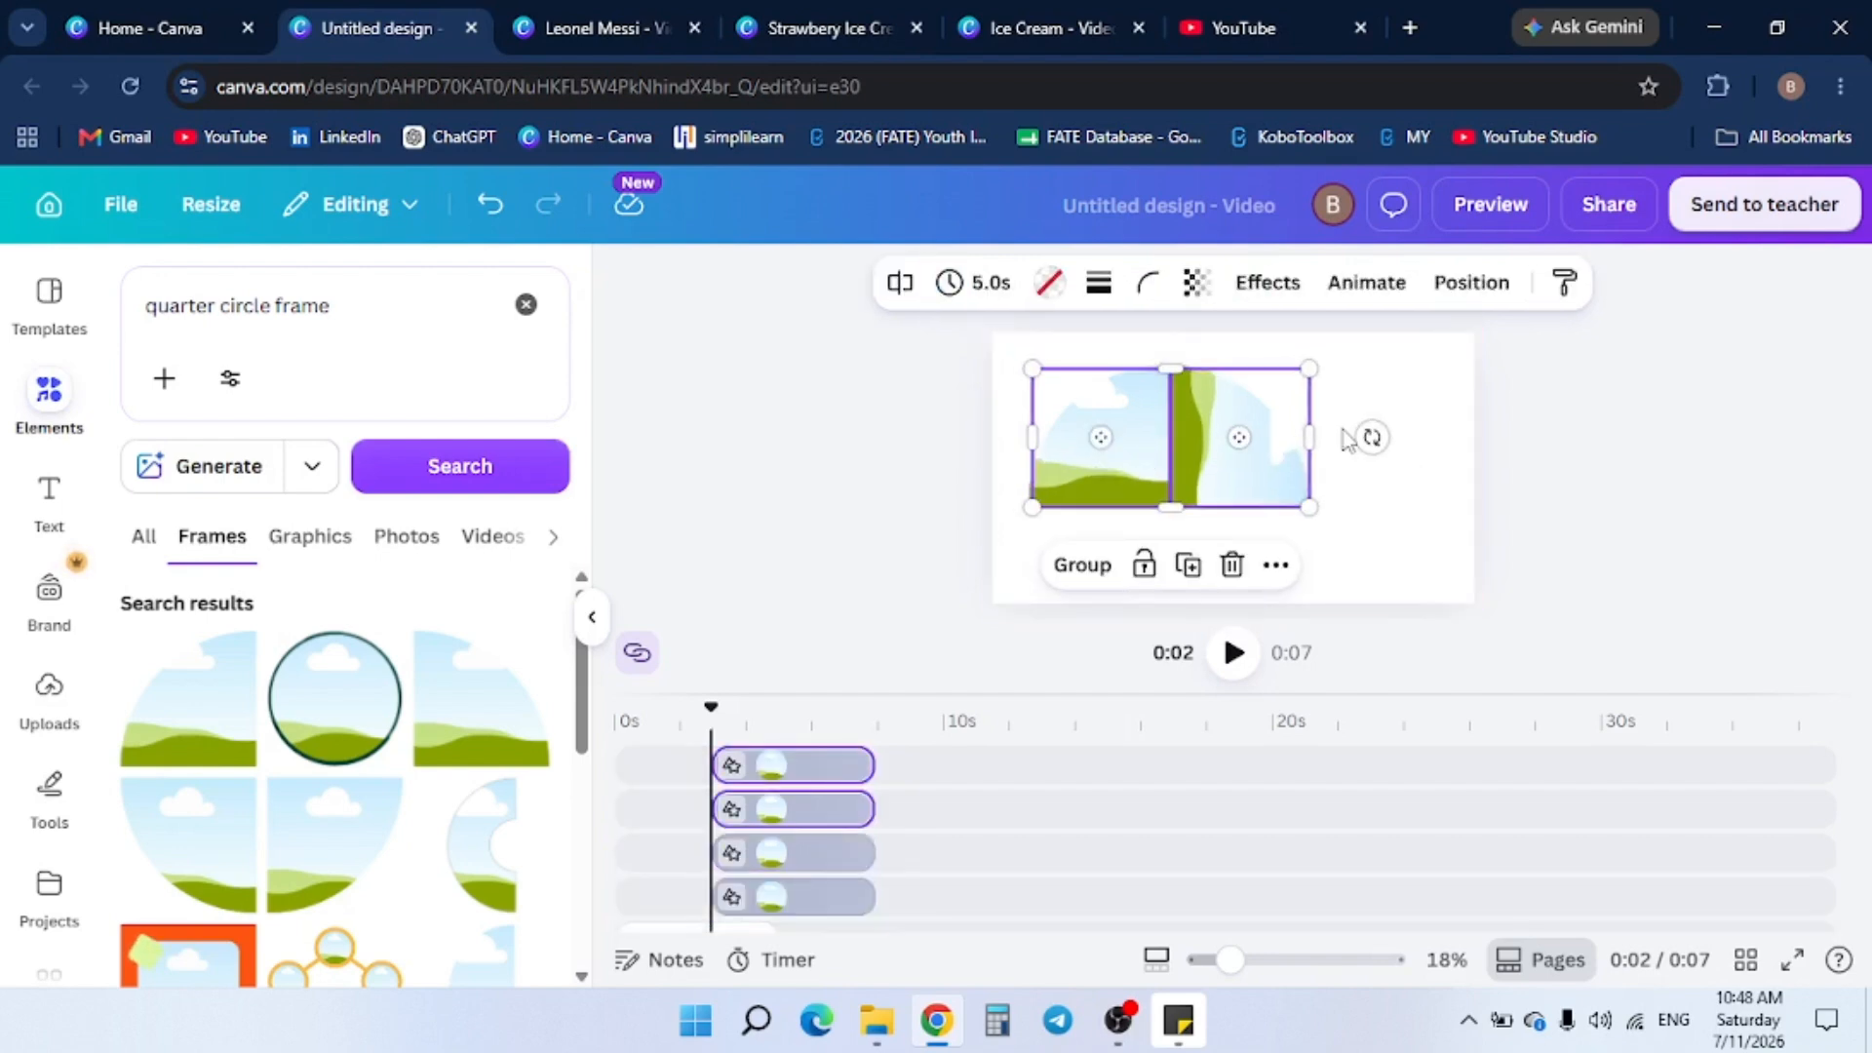
{"action": "left_click_drag", "start_coordinate": [1365, 435], "coordinate": [1039, 447]}
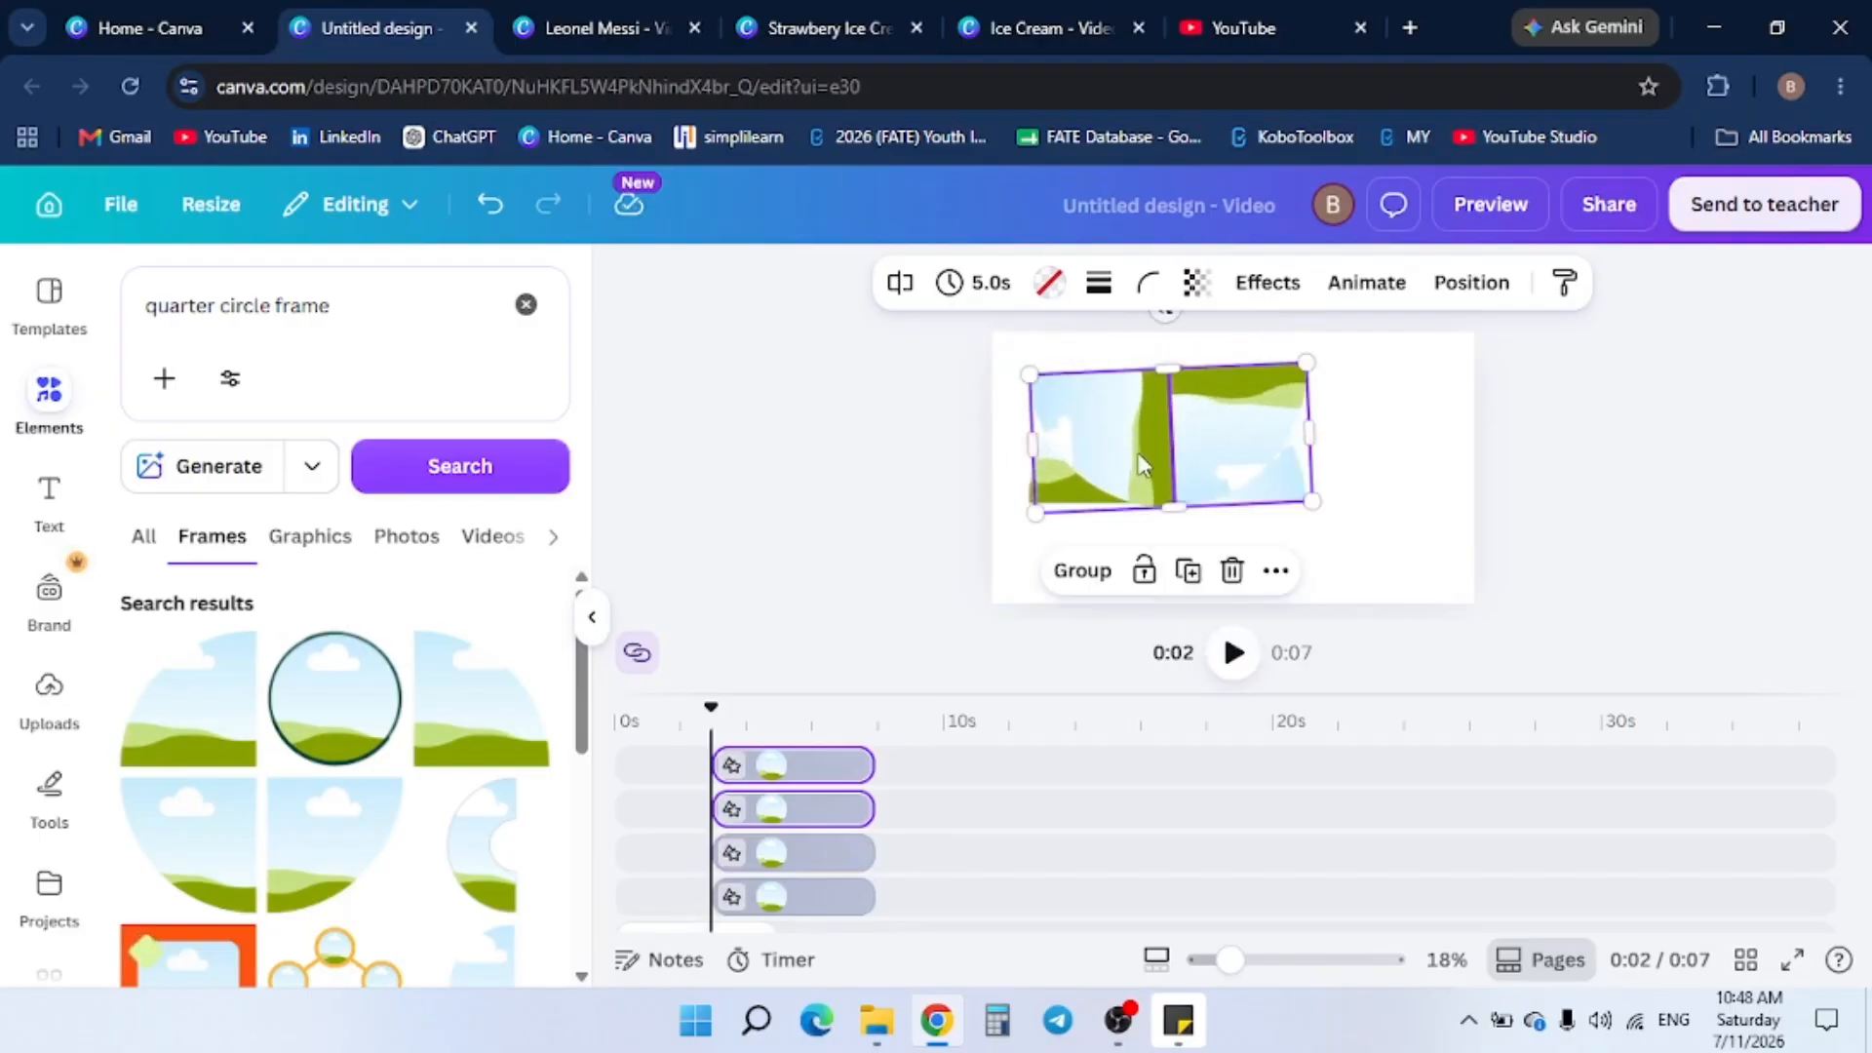
{"action": "left_click_drag", "start_coordinate": [1191, 409], "coordinate": [1218, 515]}
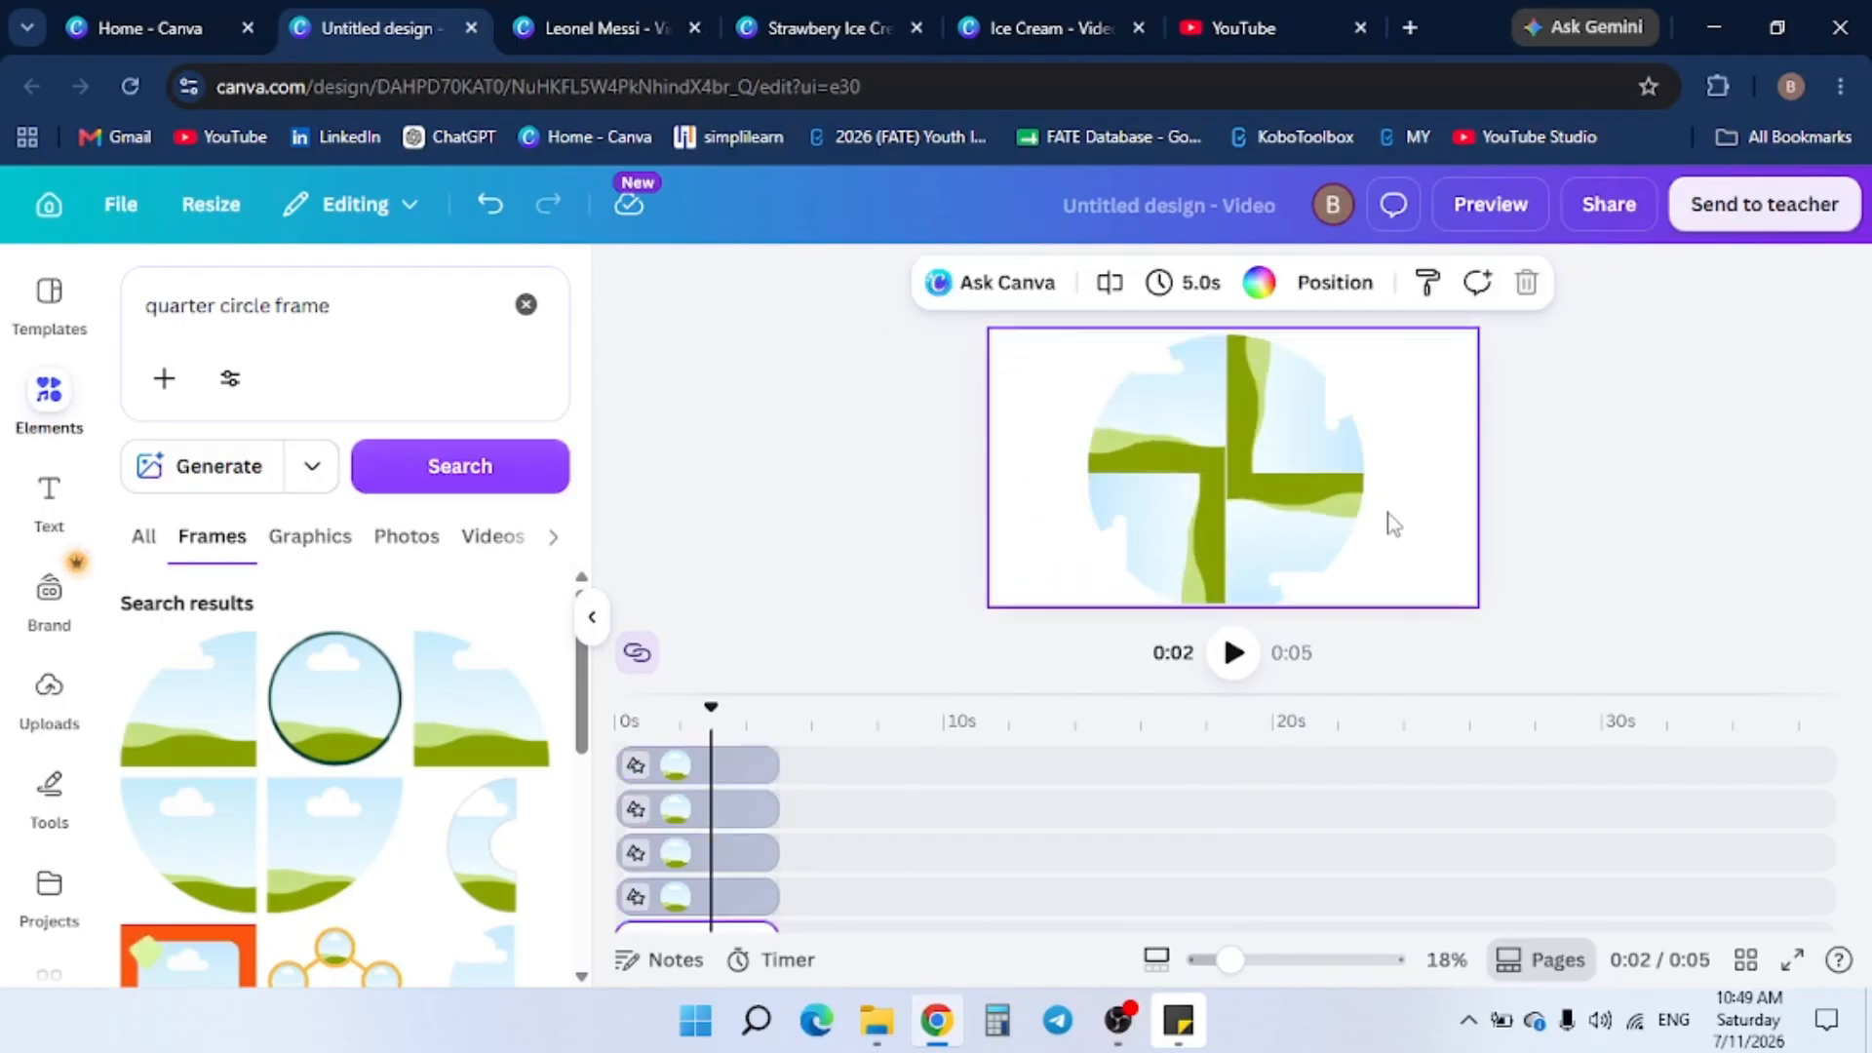
{"action": "left_click_drag", "start_coordinate": [1388, 529], "coordinate": [1169, 425]}
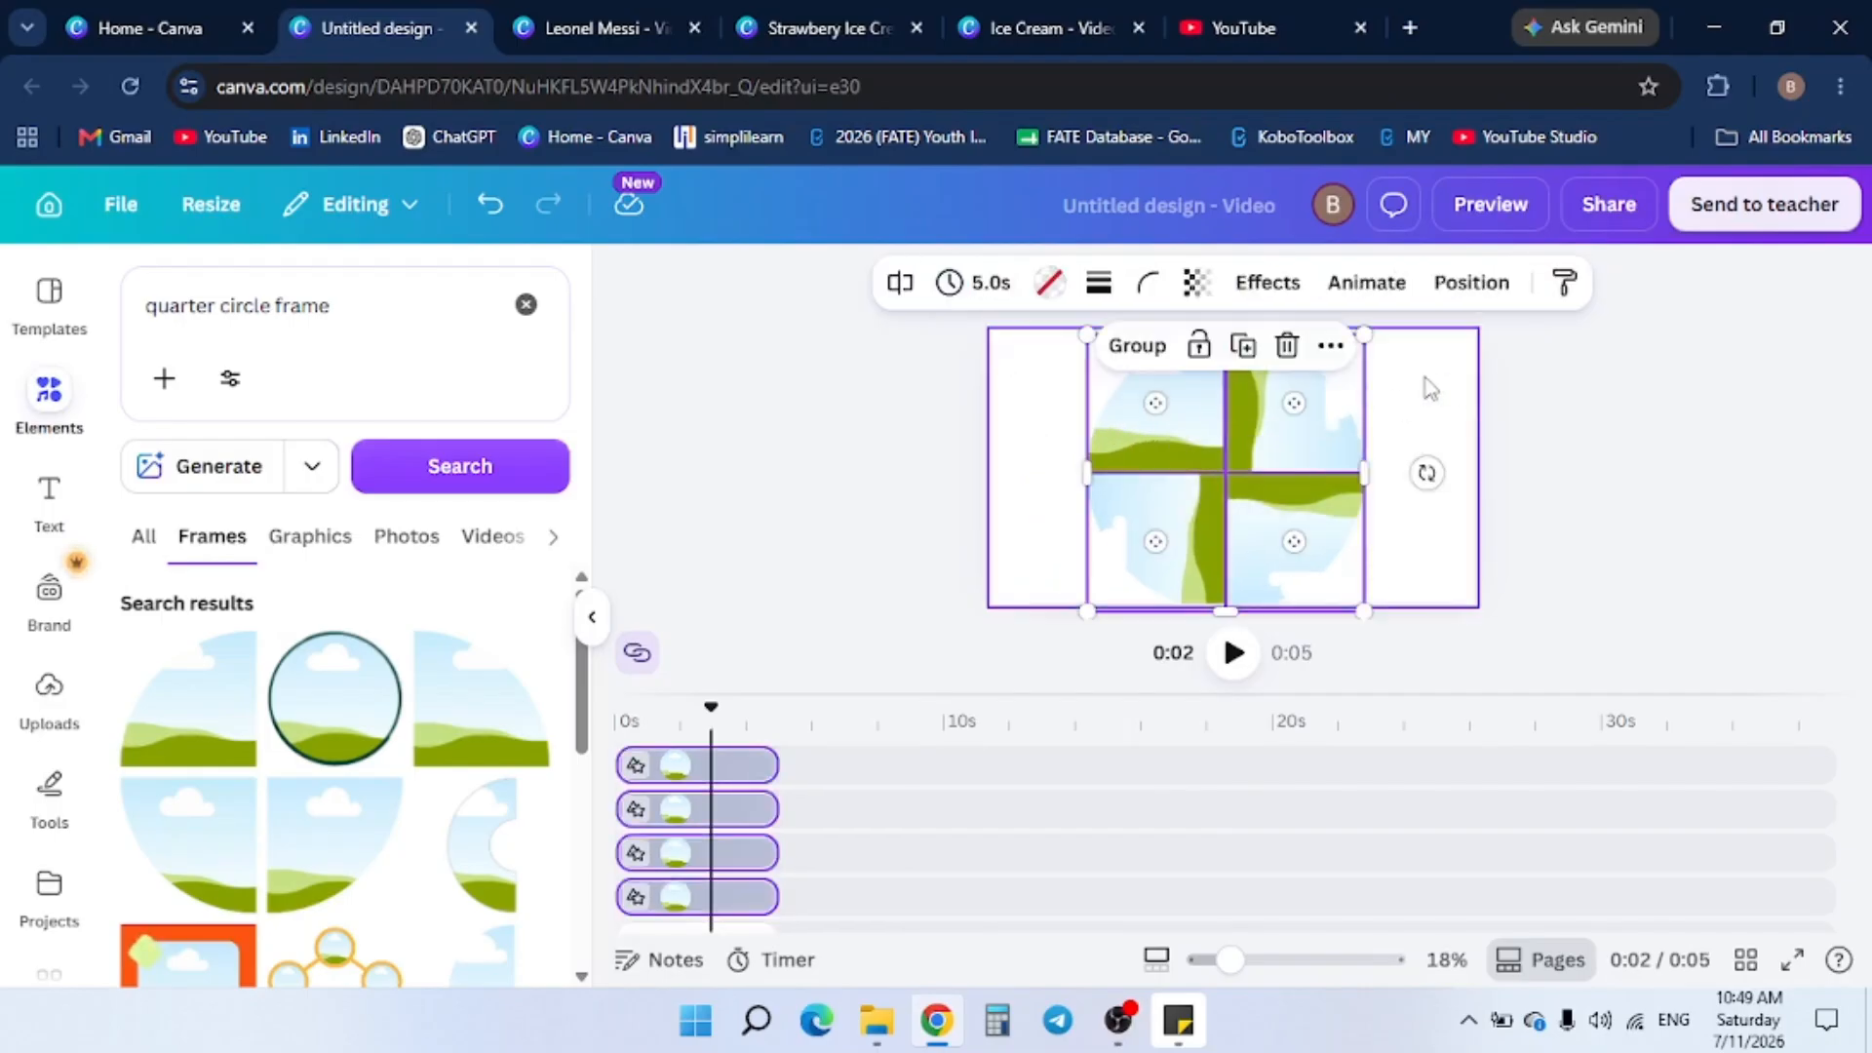
{"action": "left_click", "coordinate": [781, 483]}
Fill the upper-right quarter frame with the uploaded photo of the white-shirted number 9 player, rotated -90° to stand upright within the crop
{"action": "left_click", "coordinate": [39, 694]}
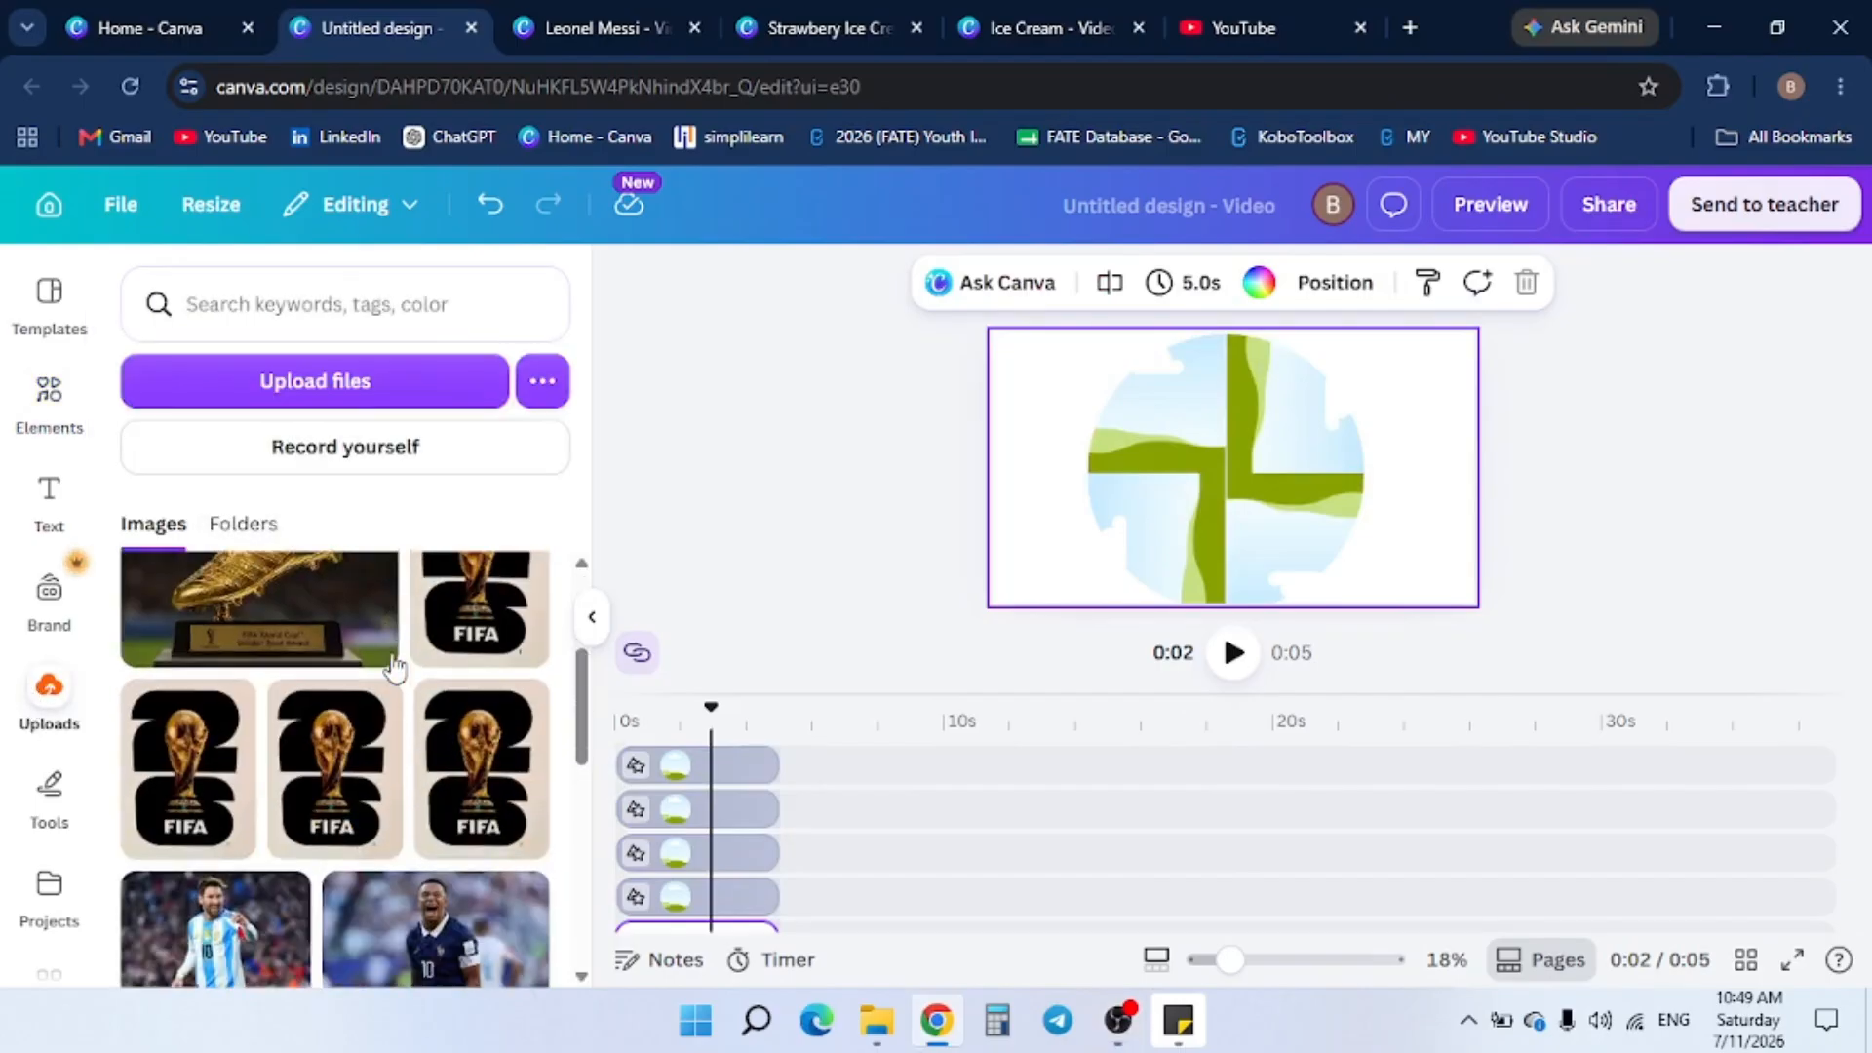
{"action": "scroll", "coordinate": [395, 736], "scroll_direction": "down", "scroll_amount": 7}
{"action": "scroll", "coordinate": [398, 746], "scroll_direction": "up", "scroll_amount": 2}
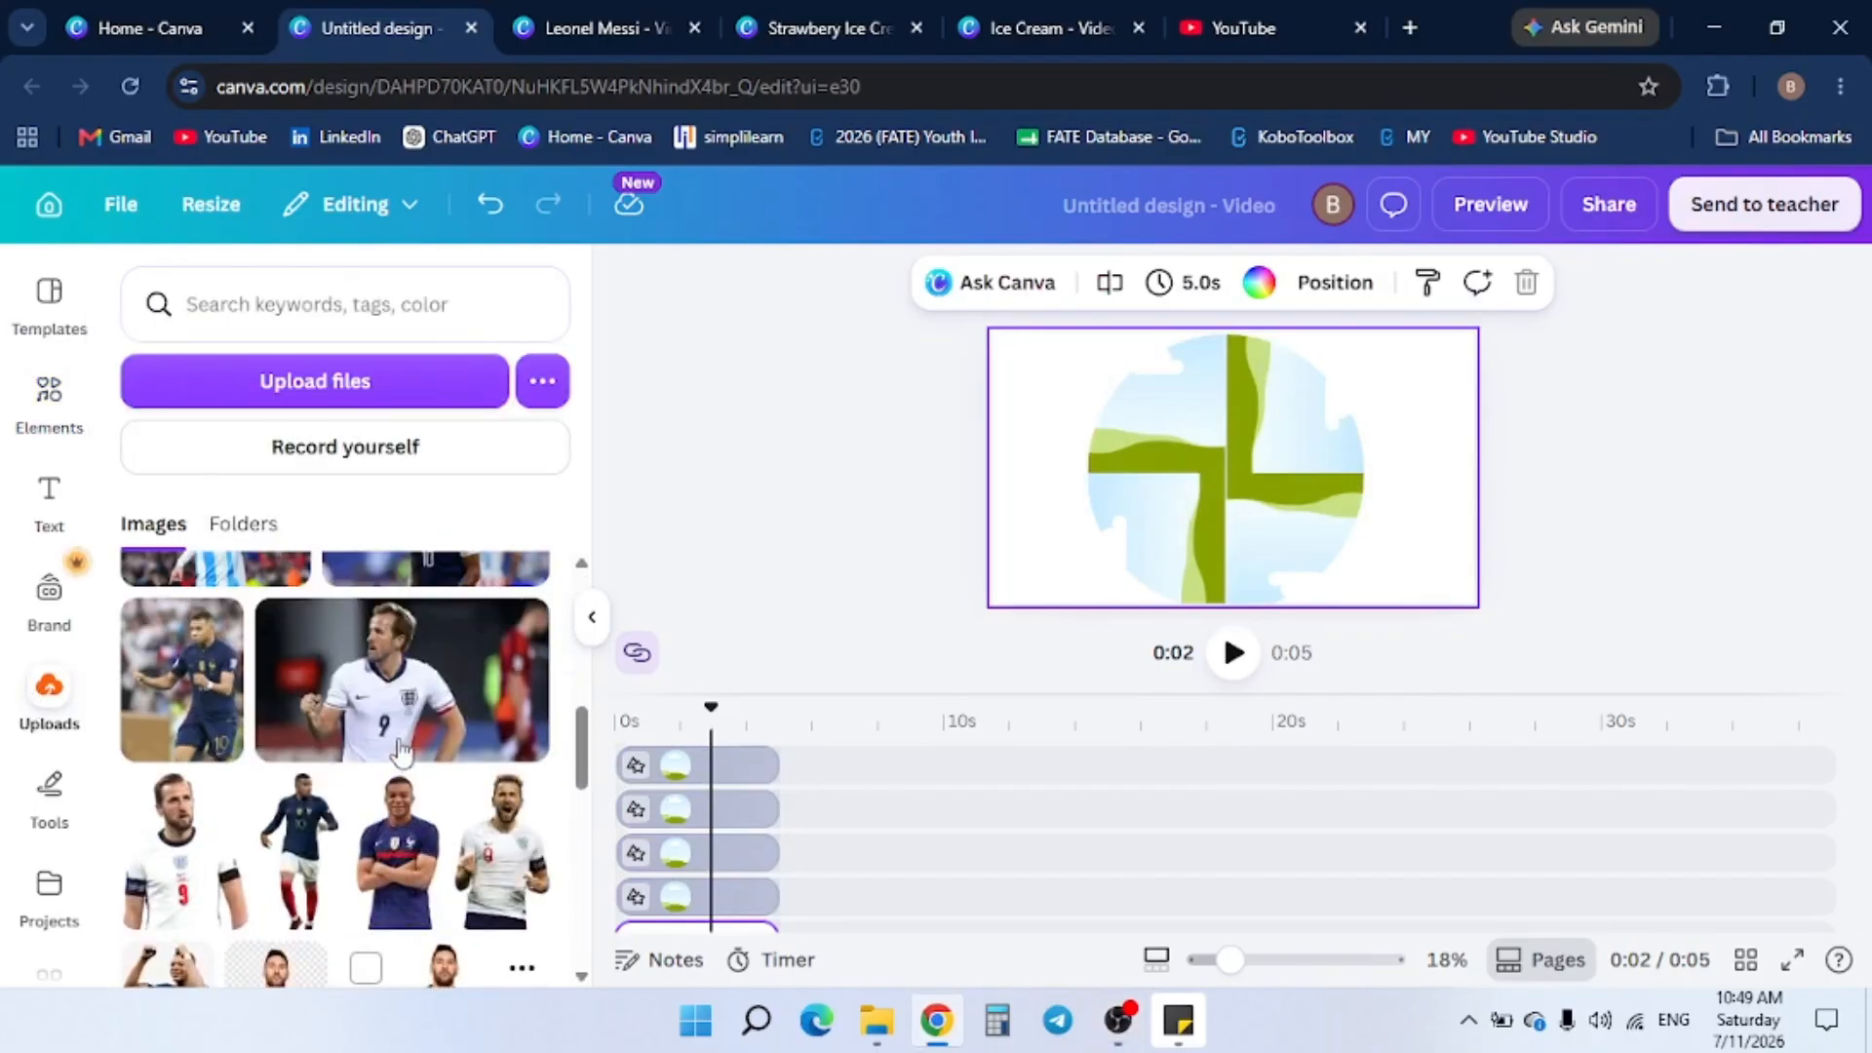
{"action": "left_click_drag", "start_coordinate": [394, 736], "coordinate": [1310, 423]}
{"action": "double_click", "coordinate": [1310, 423]}
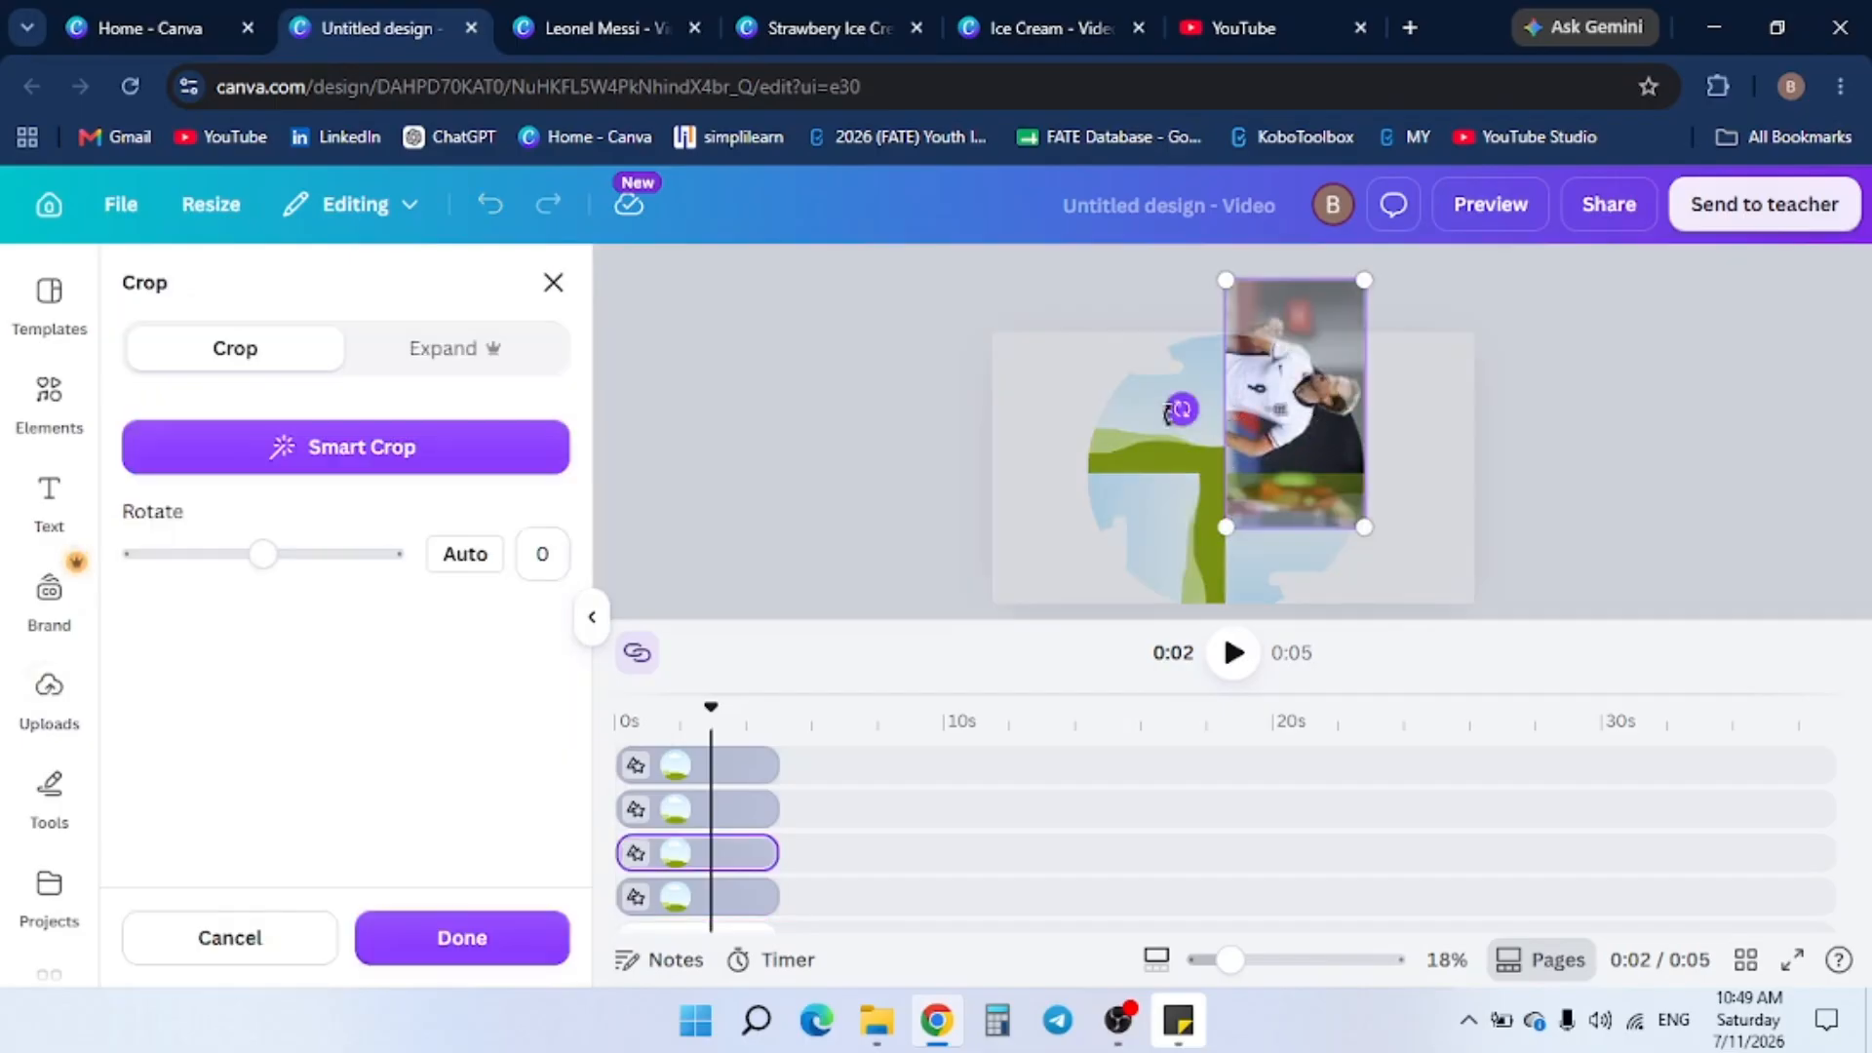
{"action": "left_click_drag", "start_coordinate": [1169, 414], "coordinate": [1297, 517]}
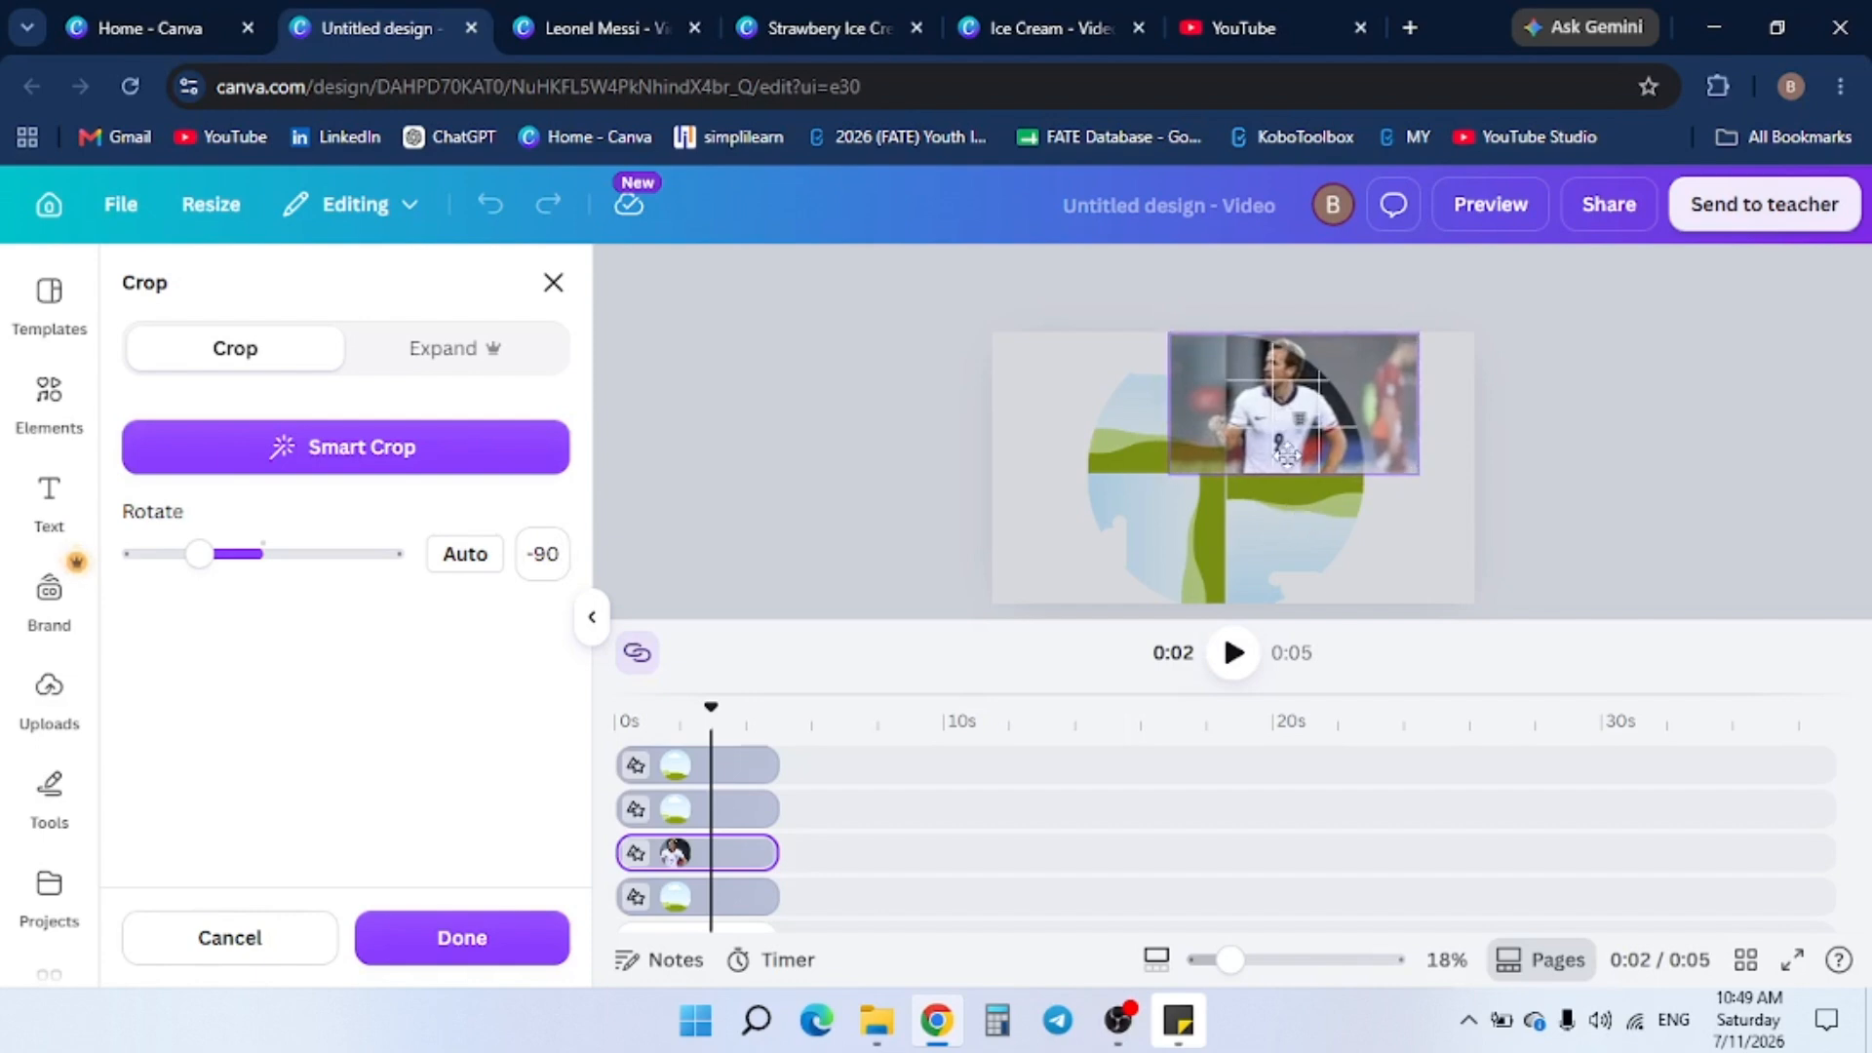
{"action": "left_click", "coordinate": [1418, 542]}
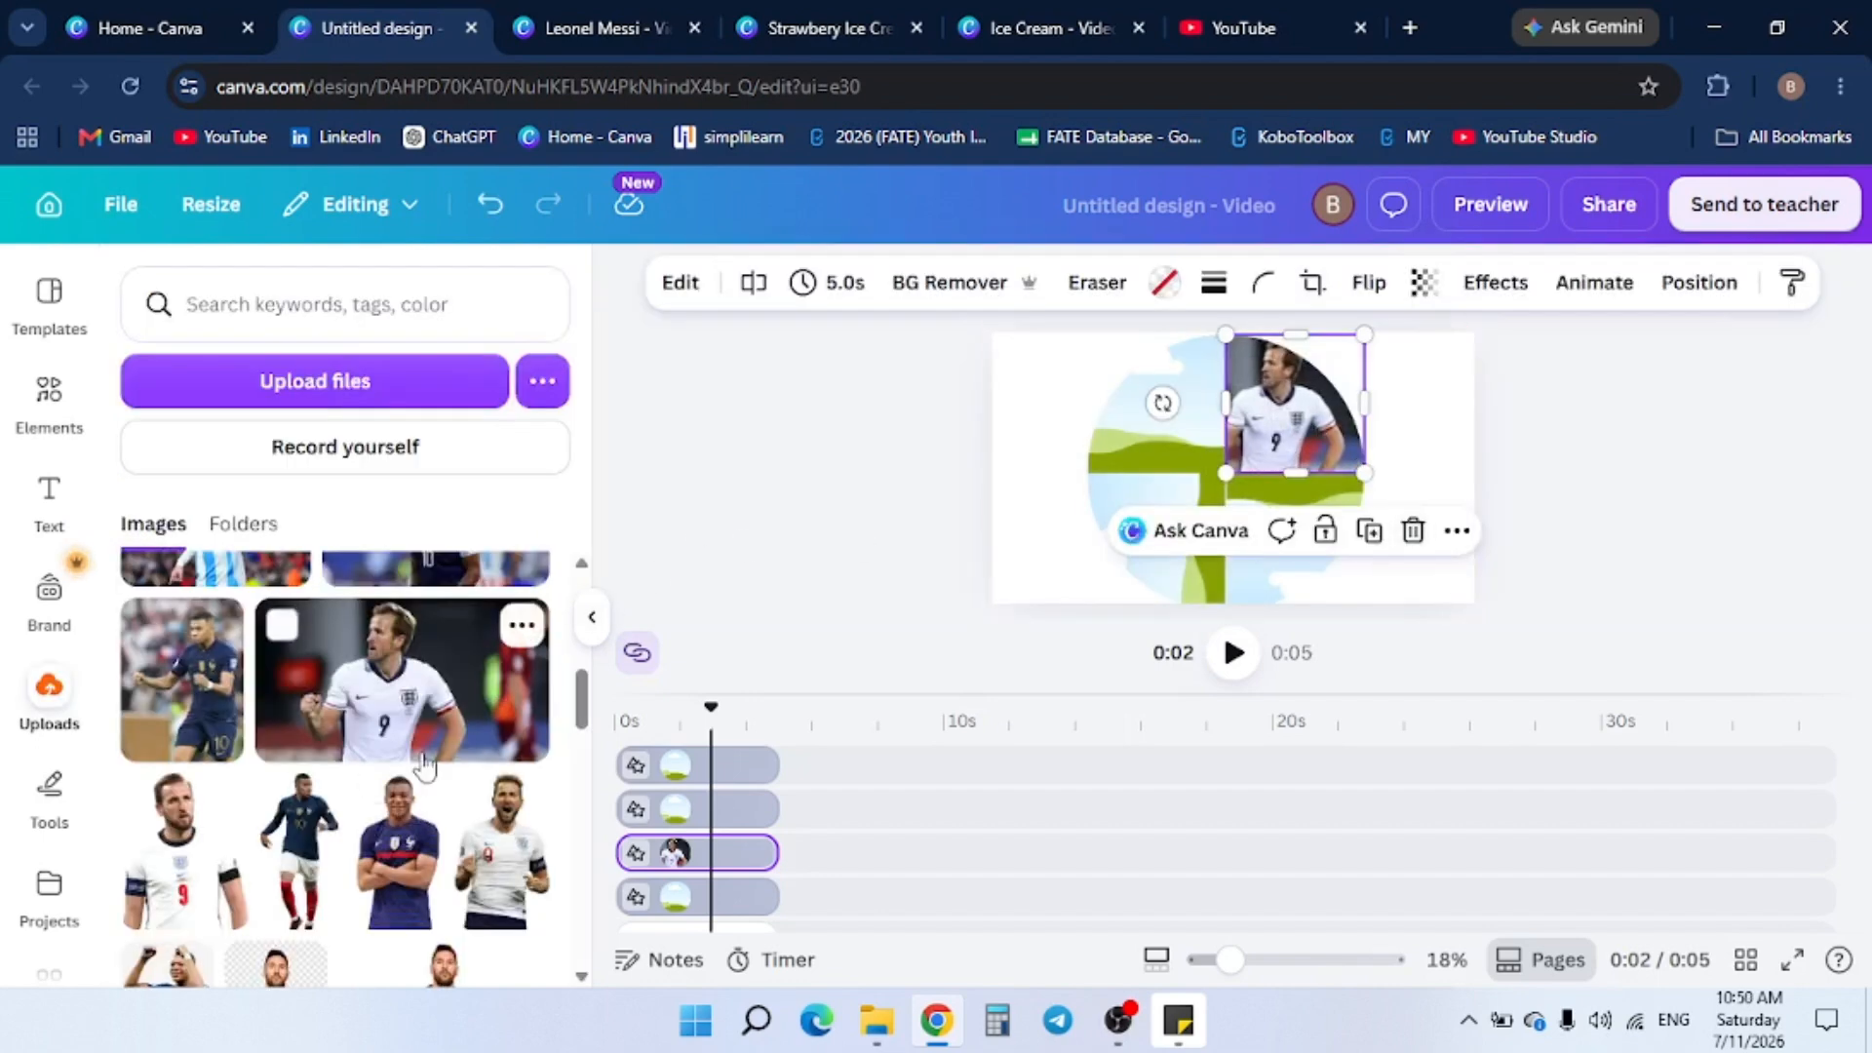
Fill the lower-right quarter frame with the uploaded photo of the blond player in the red and blue shirt, oriented upside down
{"action": "scroll", "coordinate": [424, 765], "scroll_direction": "up", "scroll_amount": 3}
{"action": "scroll", "coordinate": [424, 765], "scroll_direction": "up", "scroll_amount": 2}
{"action": "left_click_drag", "start_coordinate": [419, 683], "coordinate": [1241, 488]}
{"action": "double_click", "coordinate": [1303, 512]}
{"action": "left_click", "coordinate": [1466, 439]}
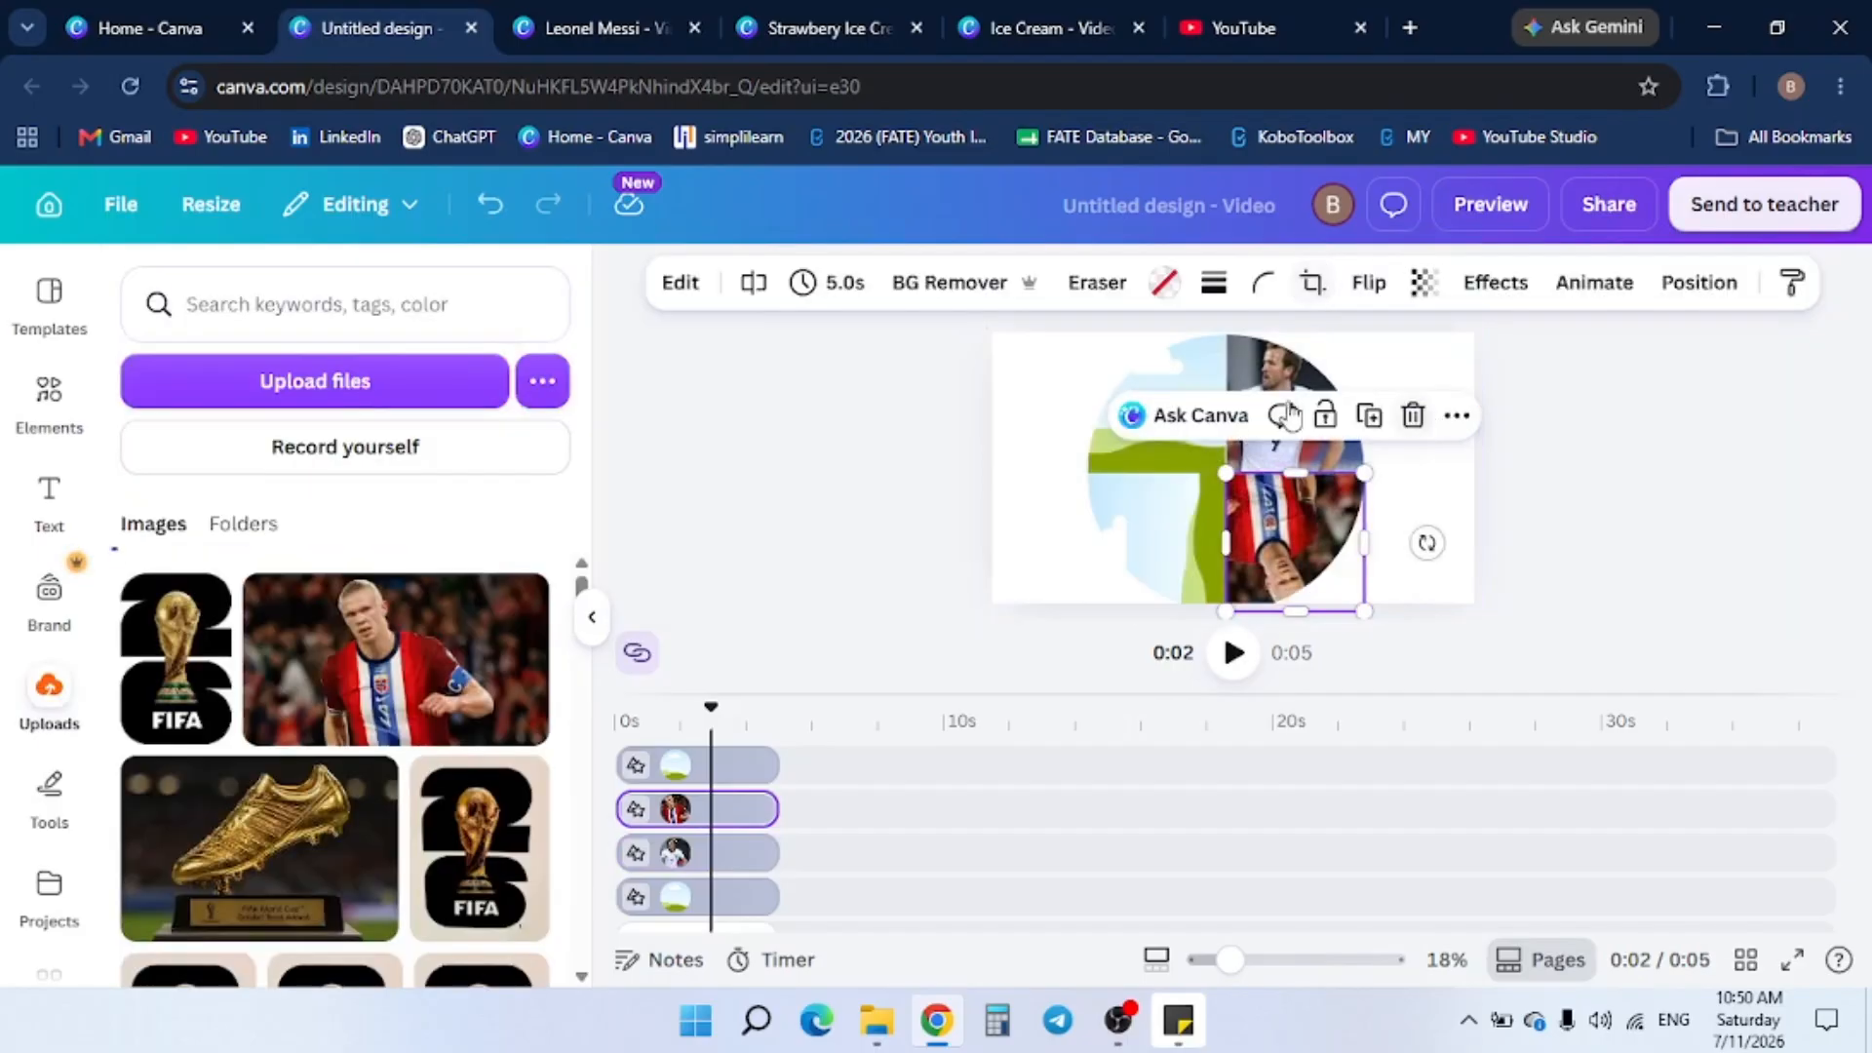
Fill the lower-left quarter frame with the uploaded photo of the dark-blue number 10 player and adjust its crop position
{"action": "left_click_drag", "start_coordinate": [389, 780], "coordinate": [1137, 344]}
{"action": "double_click", "coordinate": [1179, 531]}
{"action": "left_click_drag", "start_coordinate": [1165, 555], "coordinate": [1185, 554]}
{"action": "left_click", "coordinate": [1055, 379]}
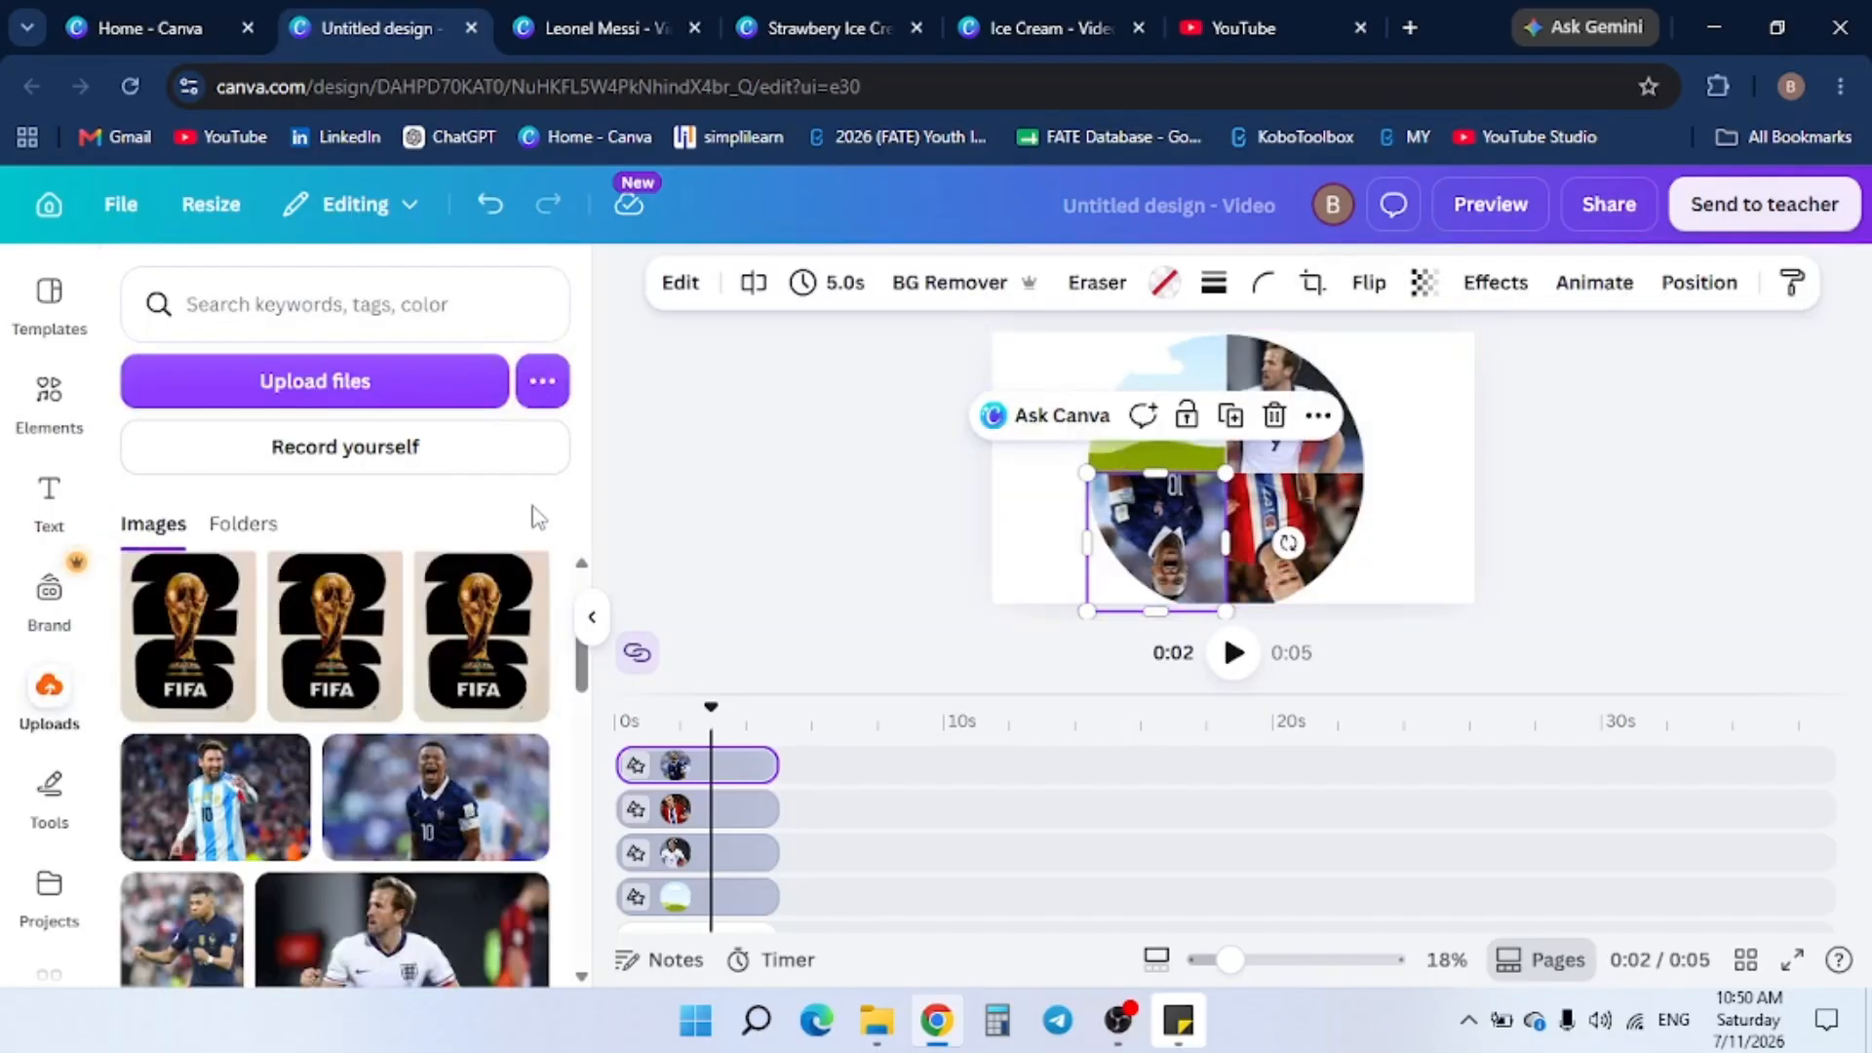
Fill the upper-left quarter frame with the uploaded photo of the player in the light-blue striped shirt, keeping him upright
{"action": "left_click_drag", "start_coordinate": [255, 840], "coordinate": [1176, 384]}
{"action": "double_click", "coordinate": [1160, 382]}
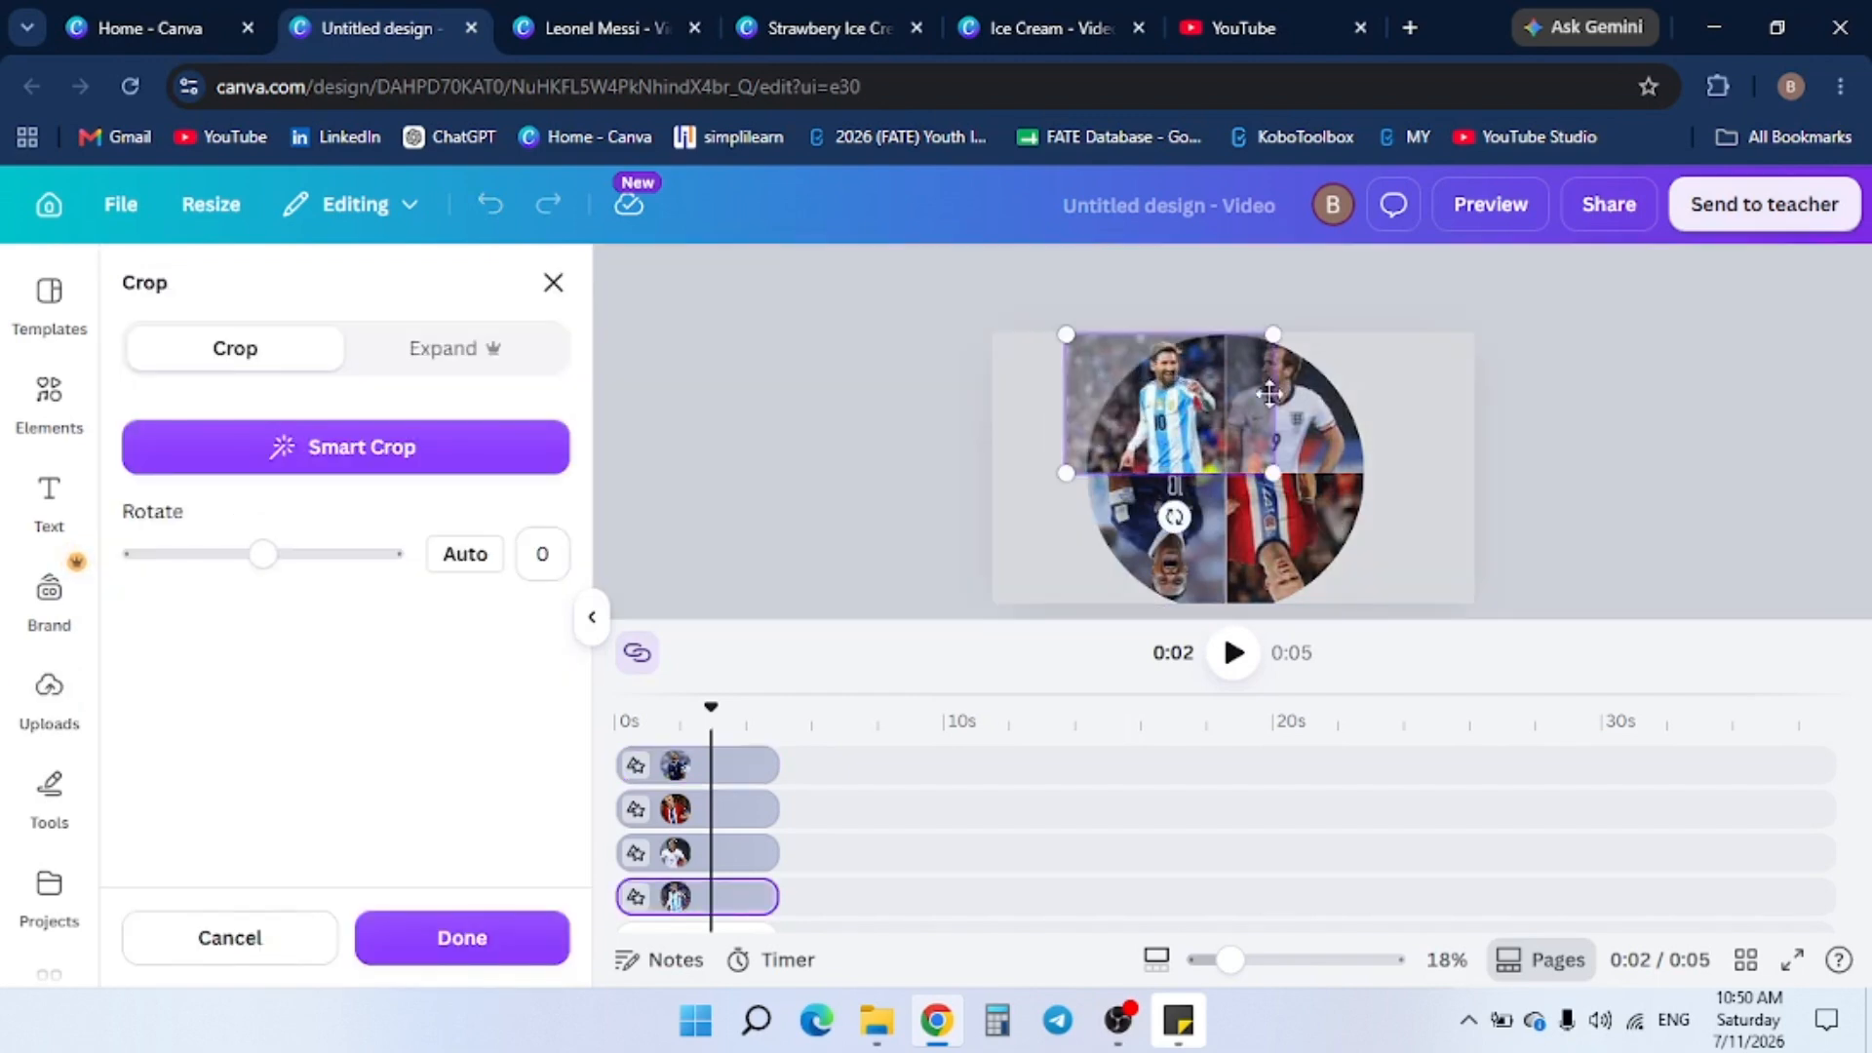
{"action": "left_click", "coordinate": [1404, 429]}
{"action": "left_click", "coordinate": [1431, 484]}
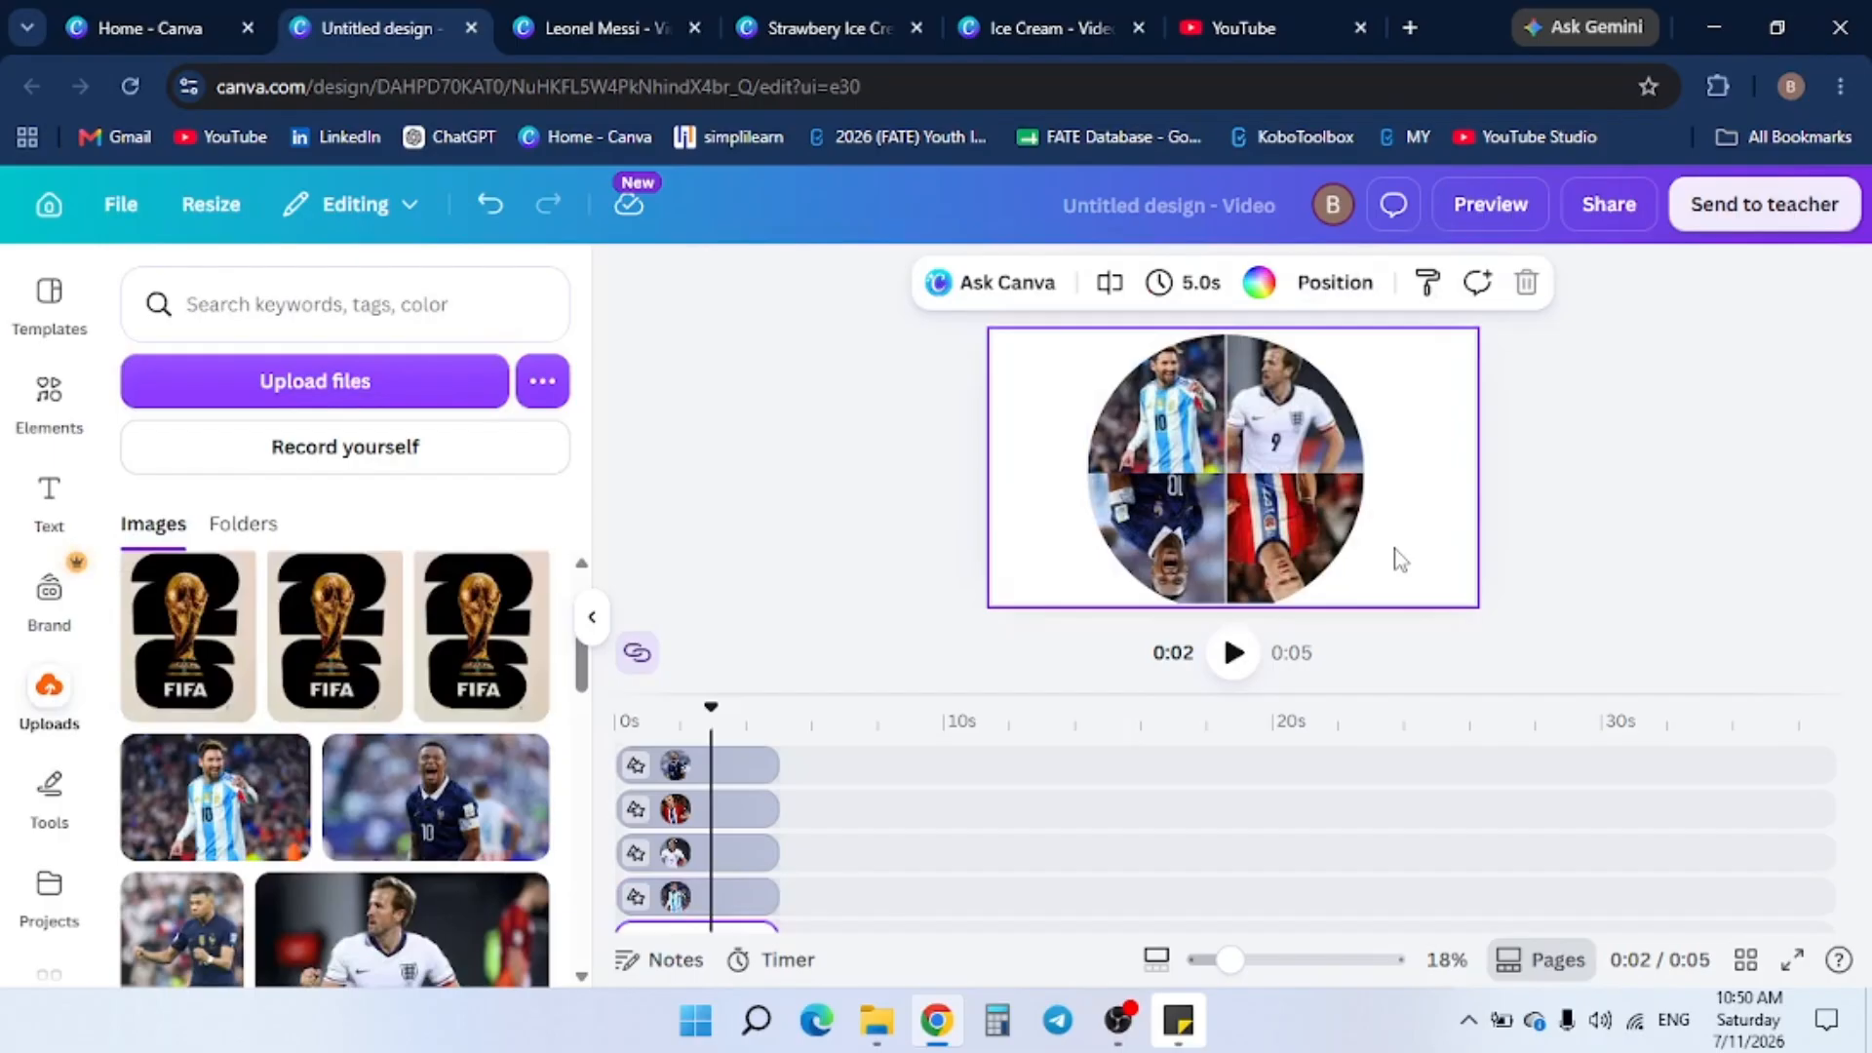
Group the four photo frames, then enlarge and shift the group until only its upper-right quarter covers the left part of the page
{"action": "left_click_drag", "start_coordinate": [1403, 549], "coordinate": [1063, 374]}
{"action": "left_click", "coordinate": [1131, 347]}
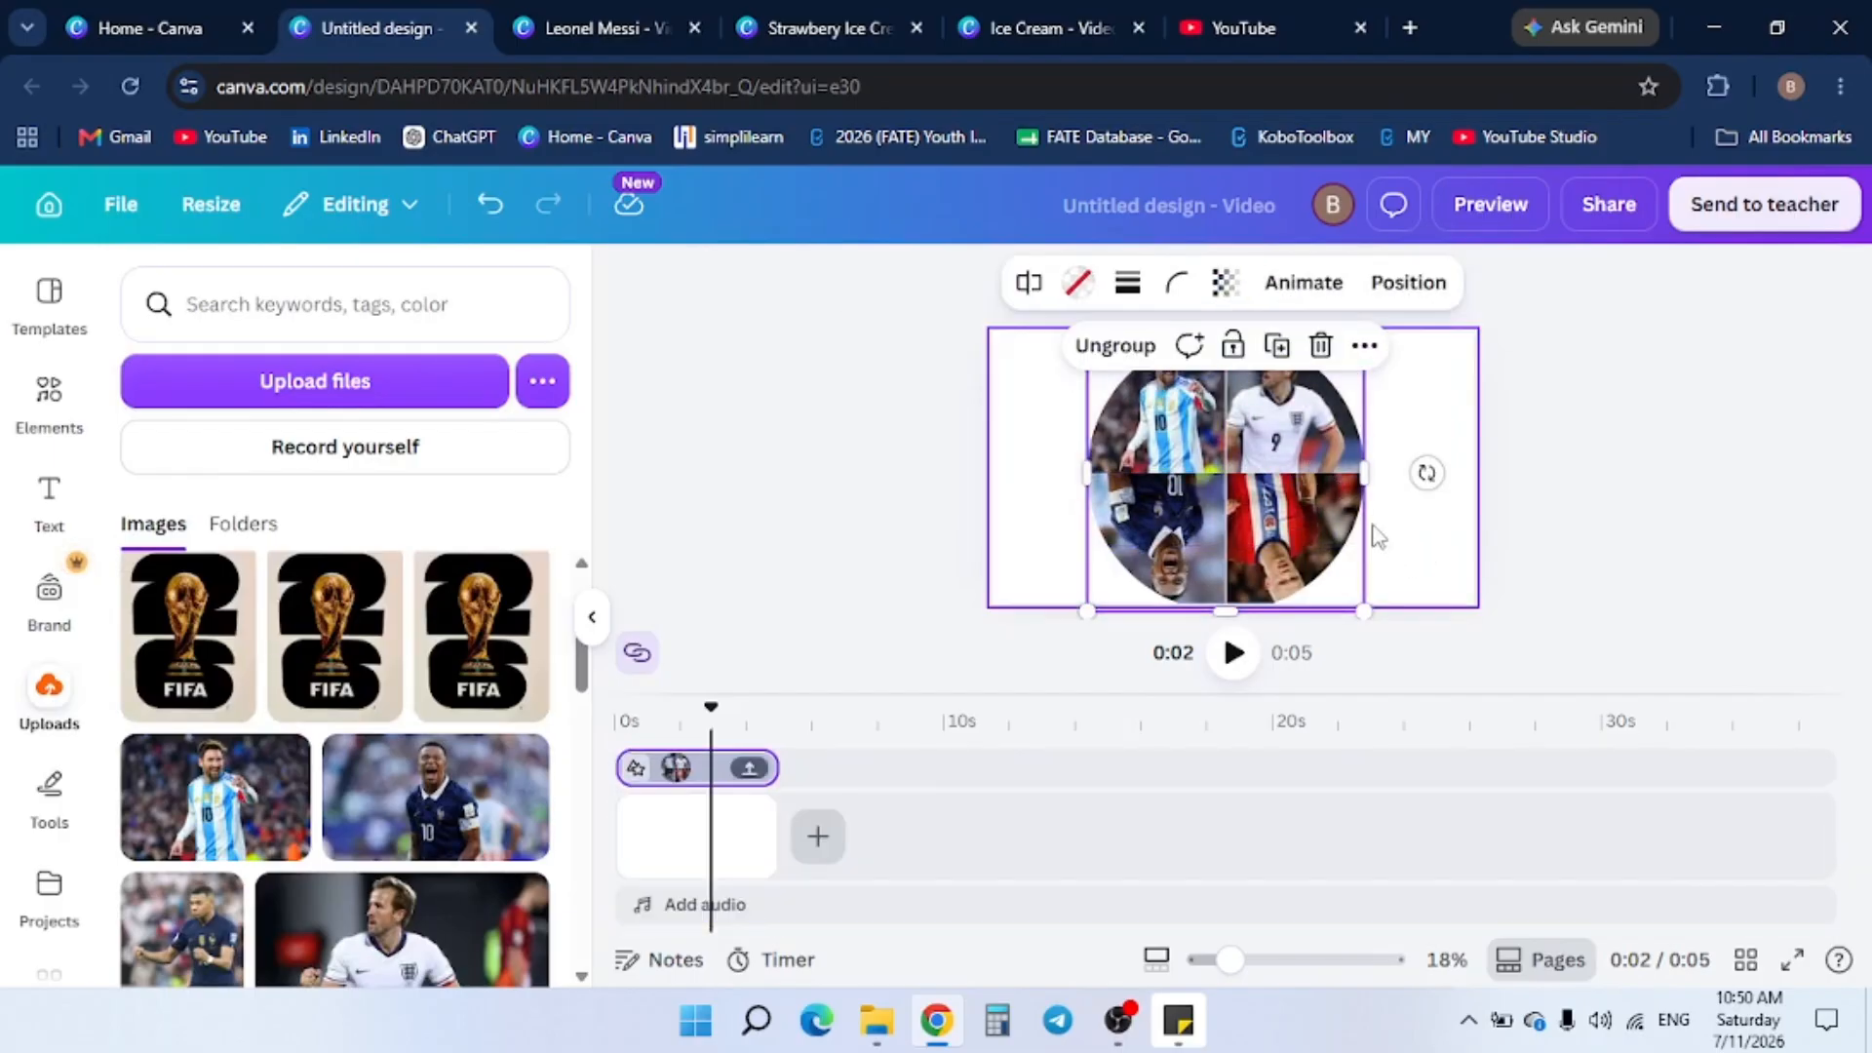
{"action": "left_click_drag", "start_coordinate": [1088, 599], "coordinate": [875, 814]}
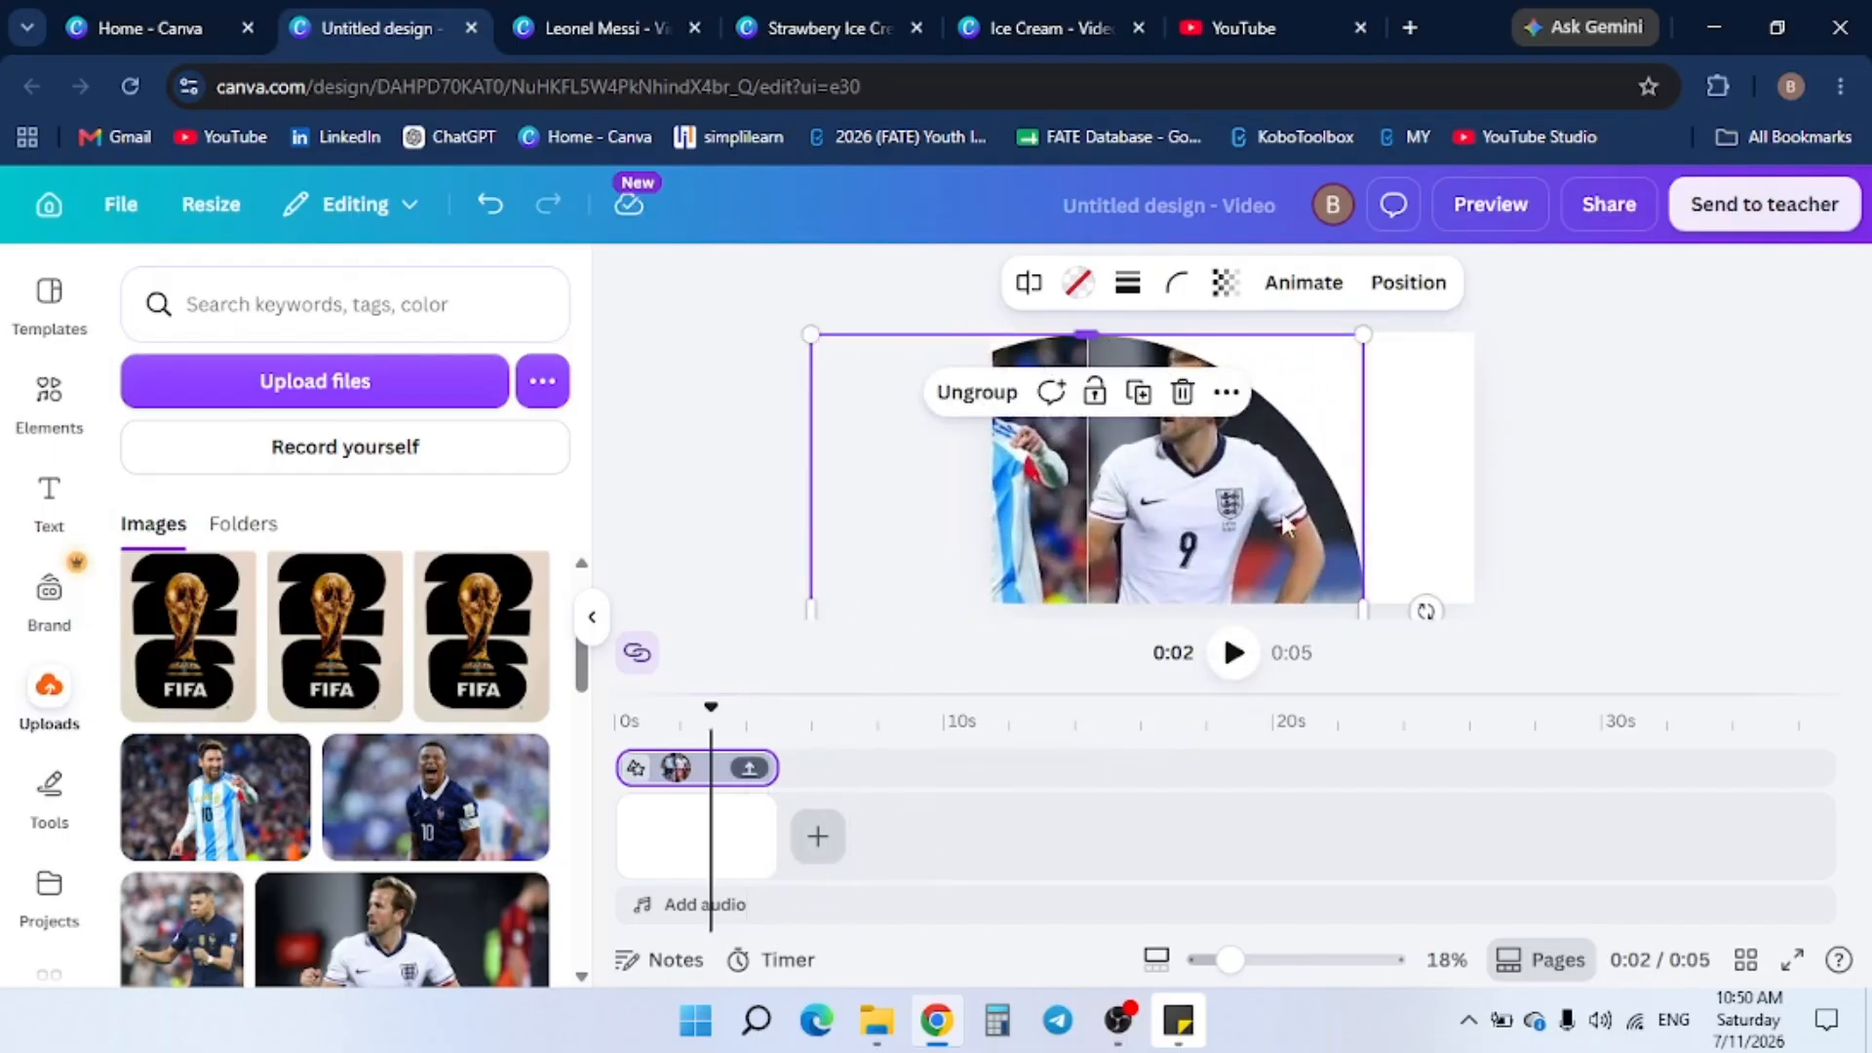
{"action": "left_click_drag", "start_coordinate": [1362, 339], "coordinate": [1583, 219]}
{"action": "left_click_drag", "start_coordinate": [1297, 450], "coordinate": [1091, 590]}
{"action": "left_click", "coordinate": [1404, 494]}
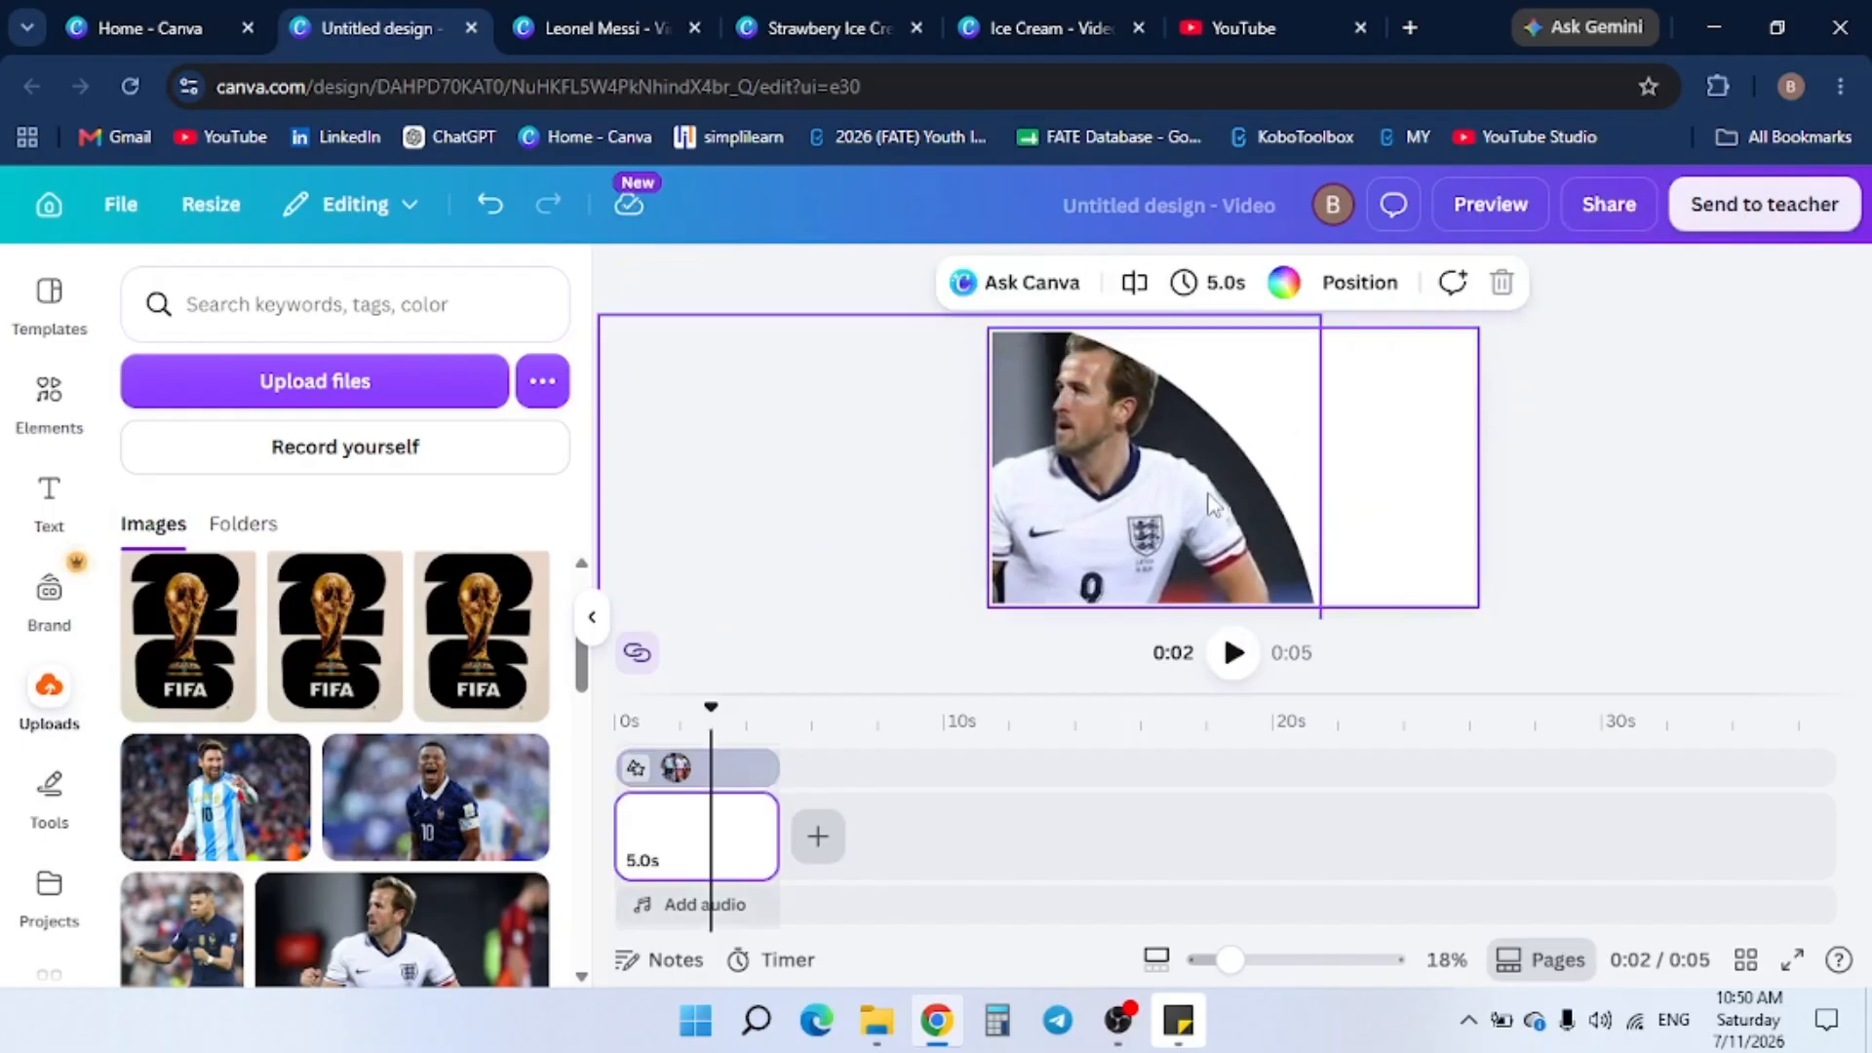
{"action": "left_click", "coordinate": [1209, 502]}
{"action": "left_click", "coordinate": [1402, 483]}
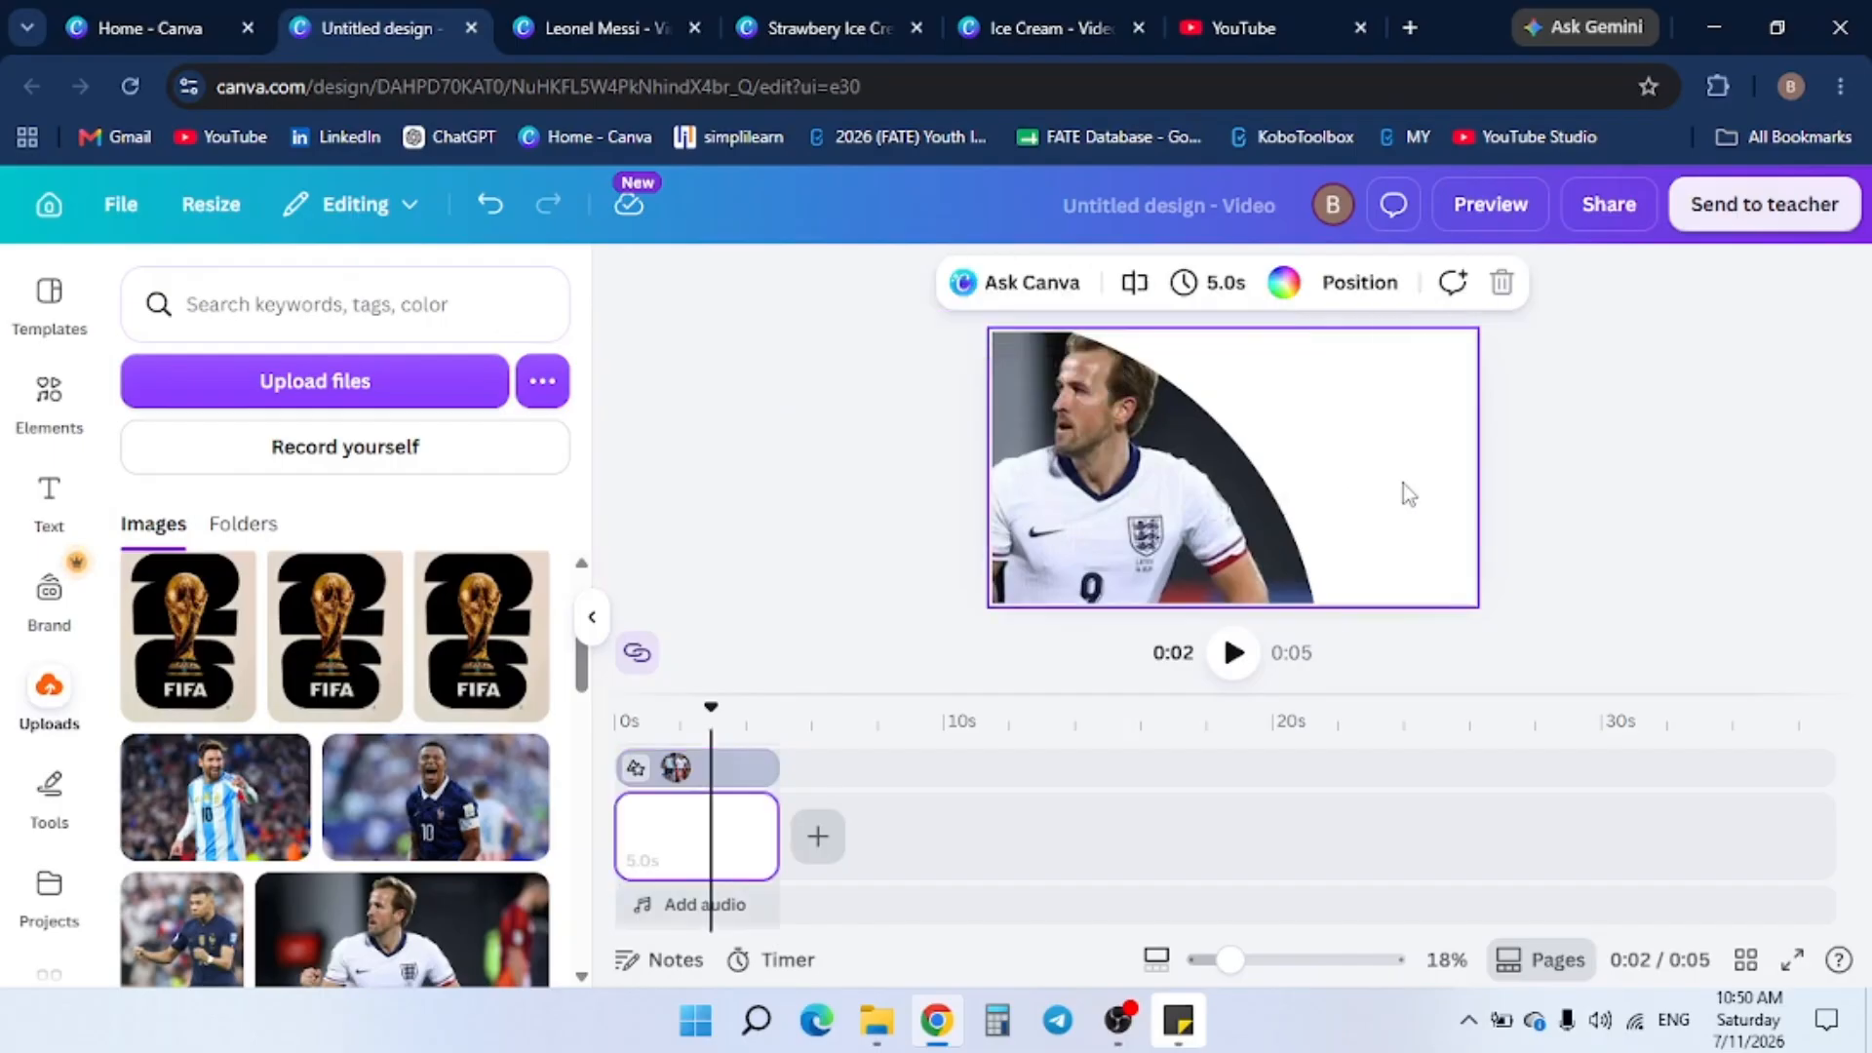
{"action": "left_click", "coordinate": [1150, 487]}
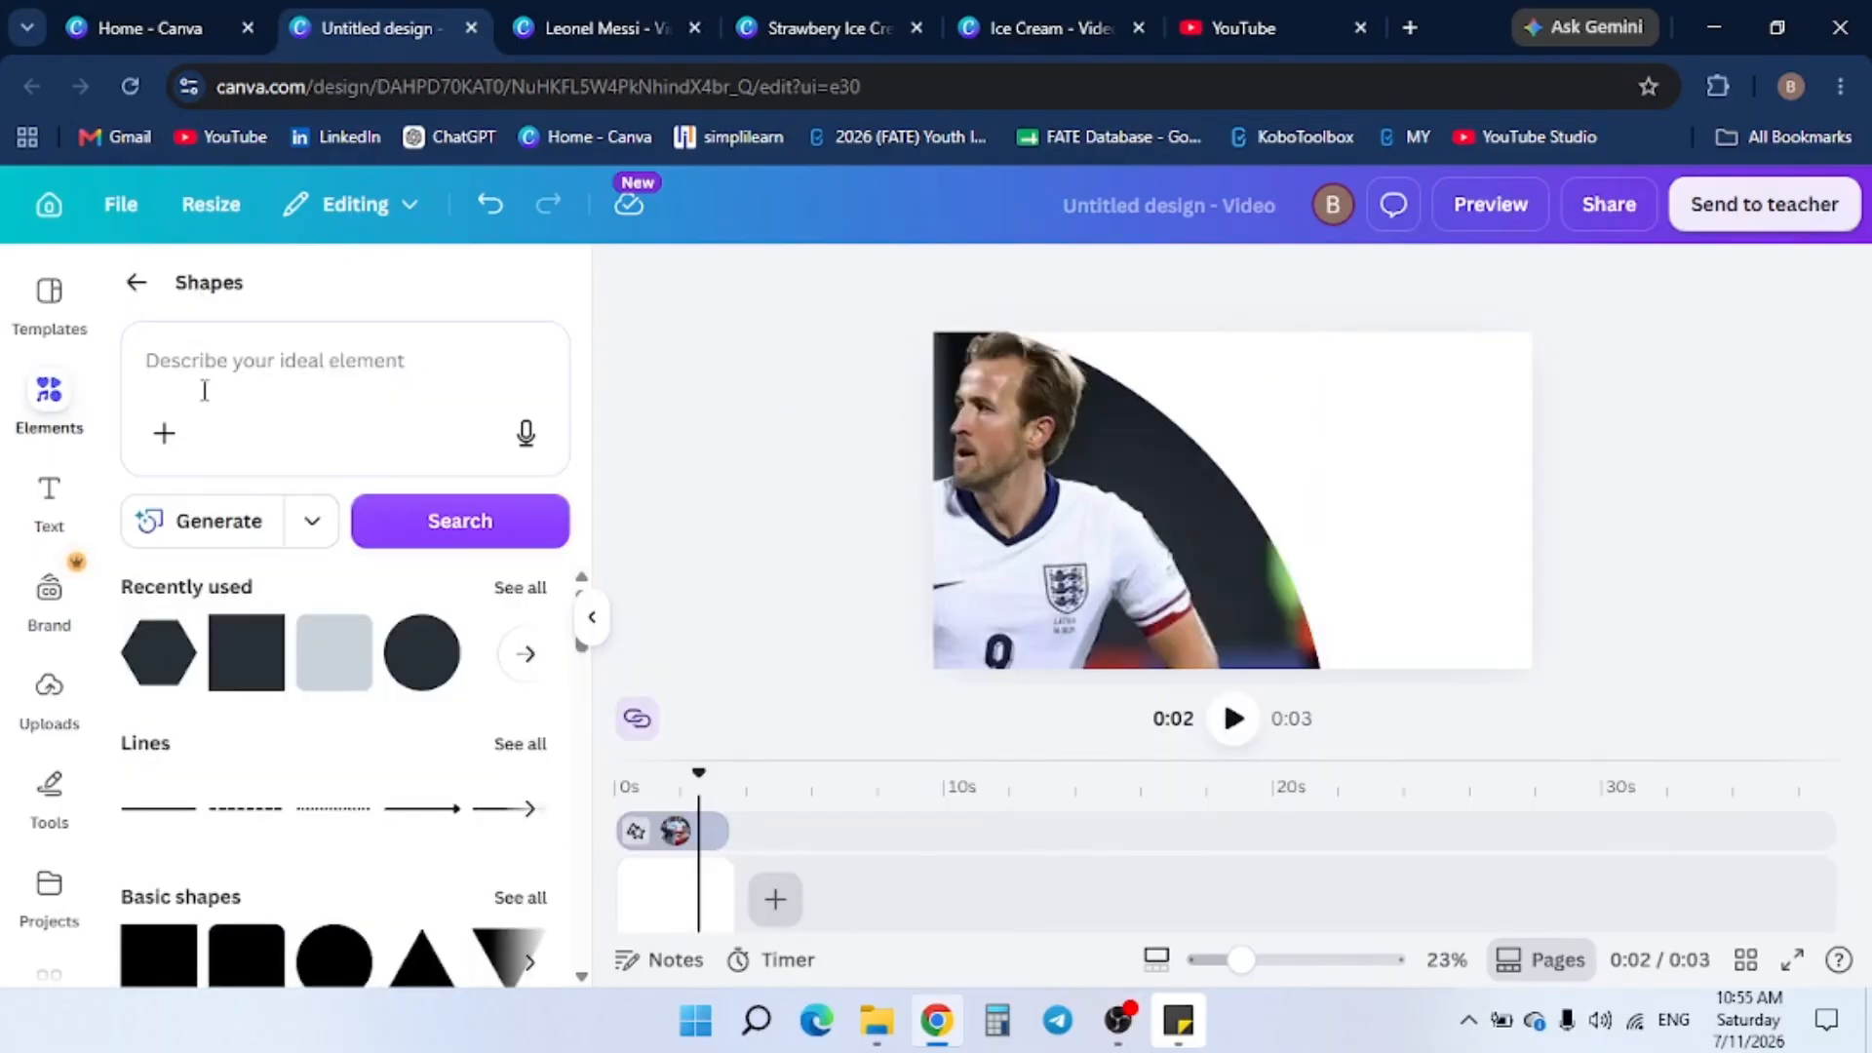
Add a circle shape, colour it white, enlarge it and centre it on the page's lower-left corner
{"action": "left_click_drag", "start_coordinate": [420, 658], "coordinate": [1025, 588]}
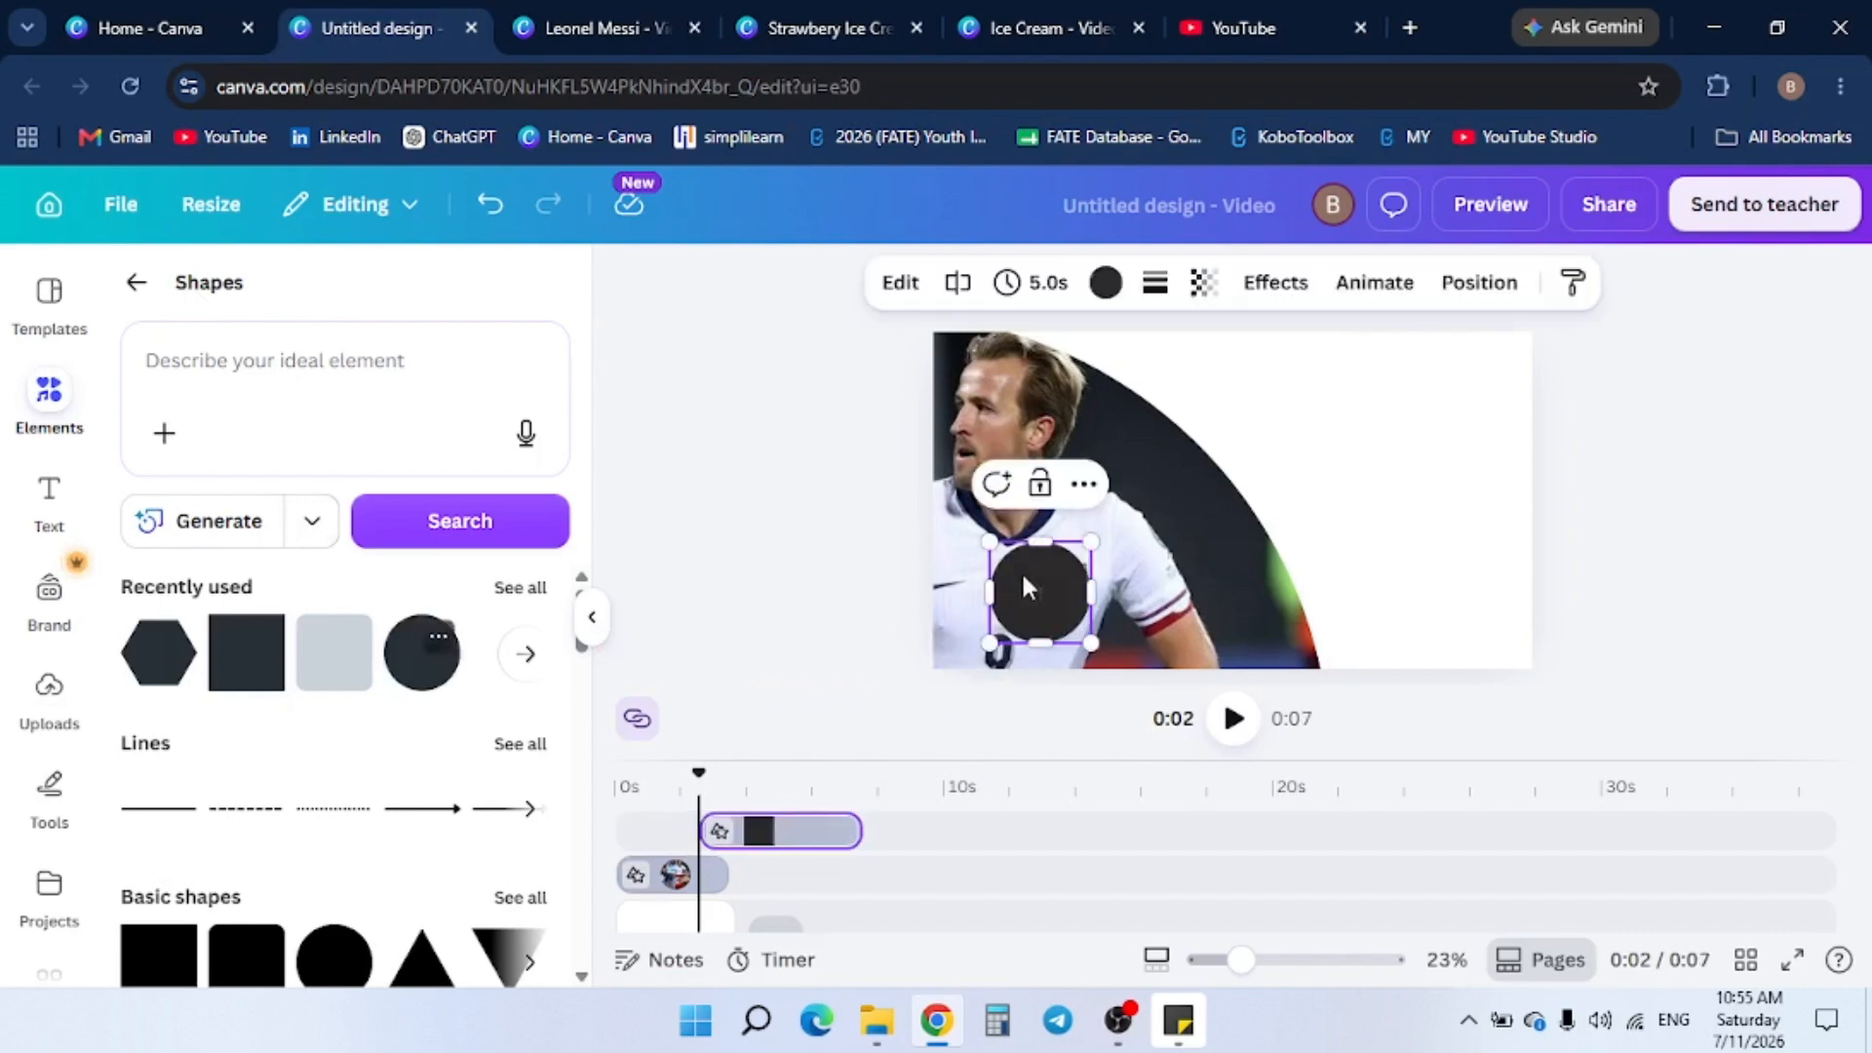
{"action": "left_click", "coordinate": [1105, 283]}
{"action": "left_click", "coordinate": [147, 585]}
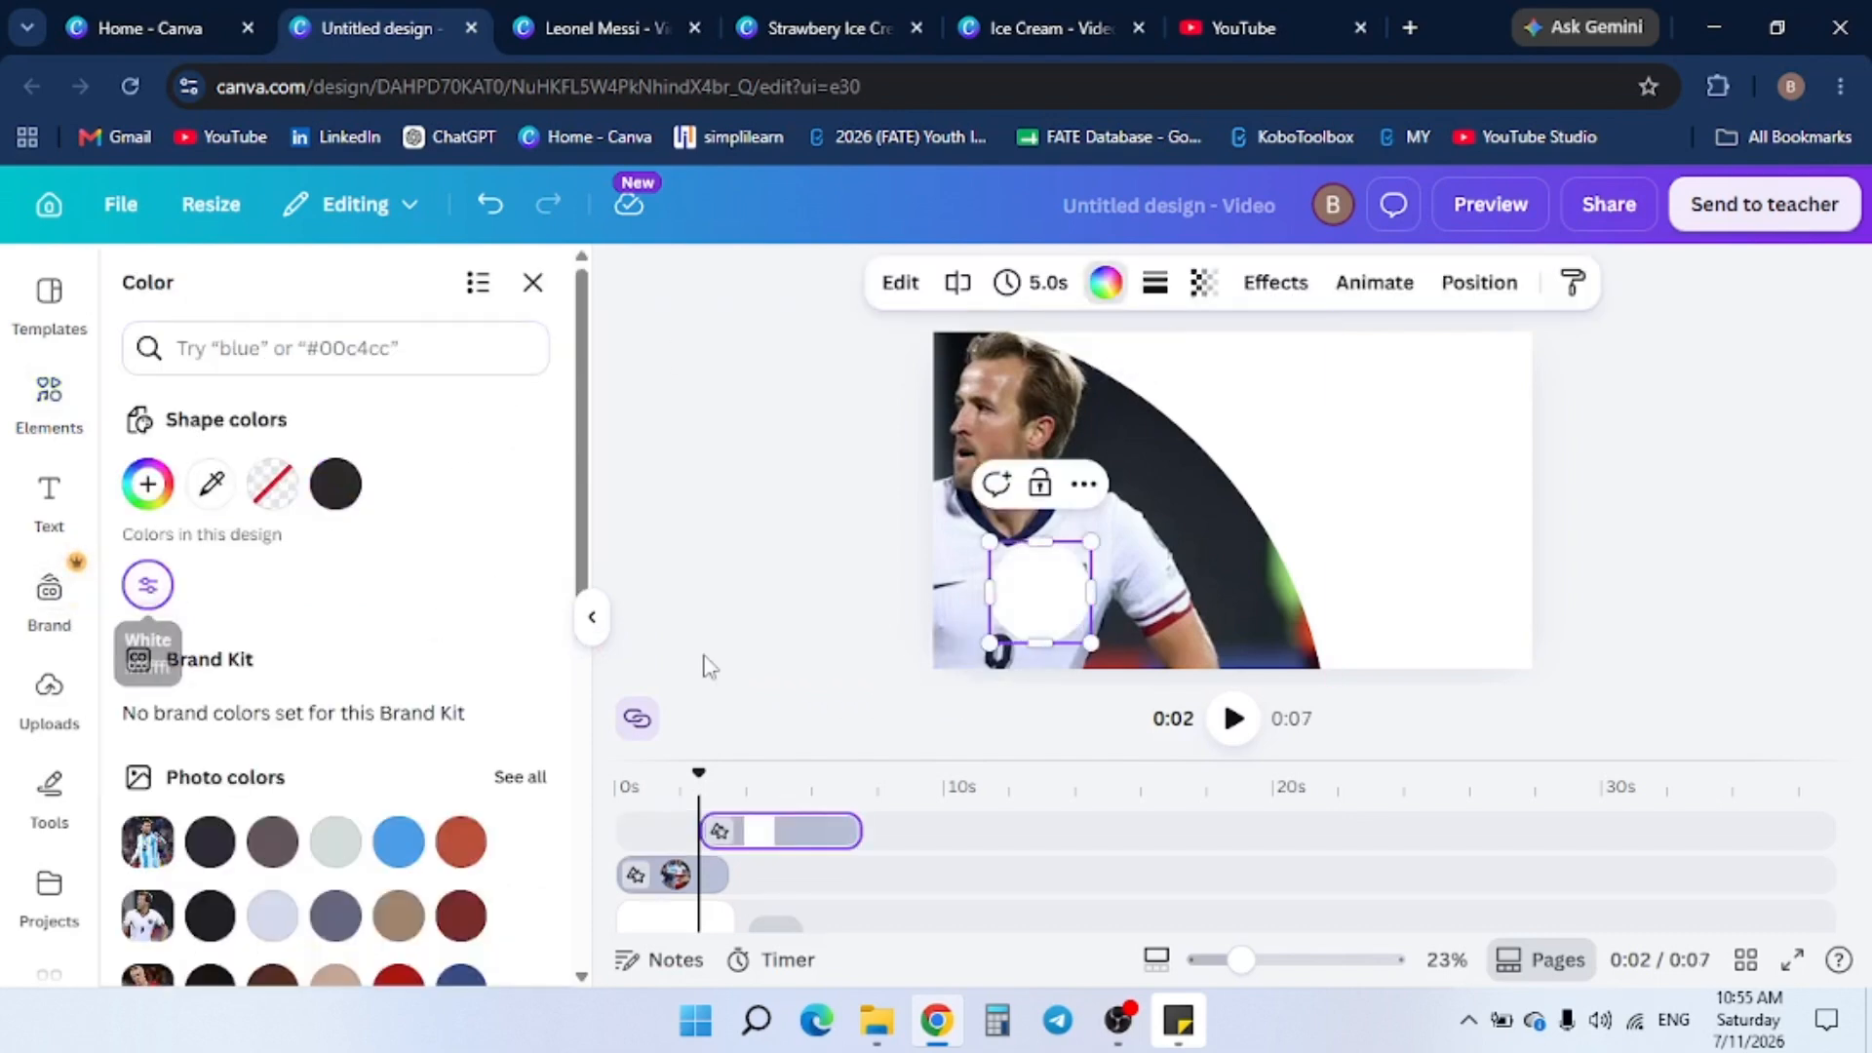
{"action": "left_click_drag", "start_coordinate": [1028, 605], "coordinate": [940, 666]}
{"action": "left_click_drag", "start_coordinate": [898, 602], "coordinate": [828, 532]}
{"action": "left_click_drag", "start_coordinate": [997, 621], "coordinate": [1235, 605]}
{"action": "left_click_drag", "start_coordinate": [1215, 488], "coordinate": [939, 595]}
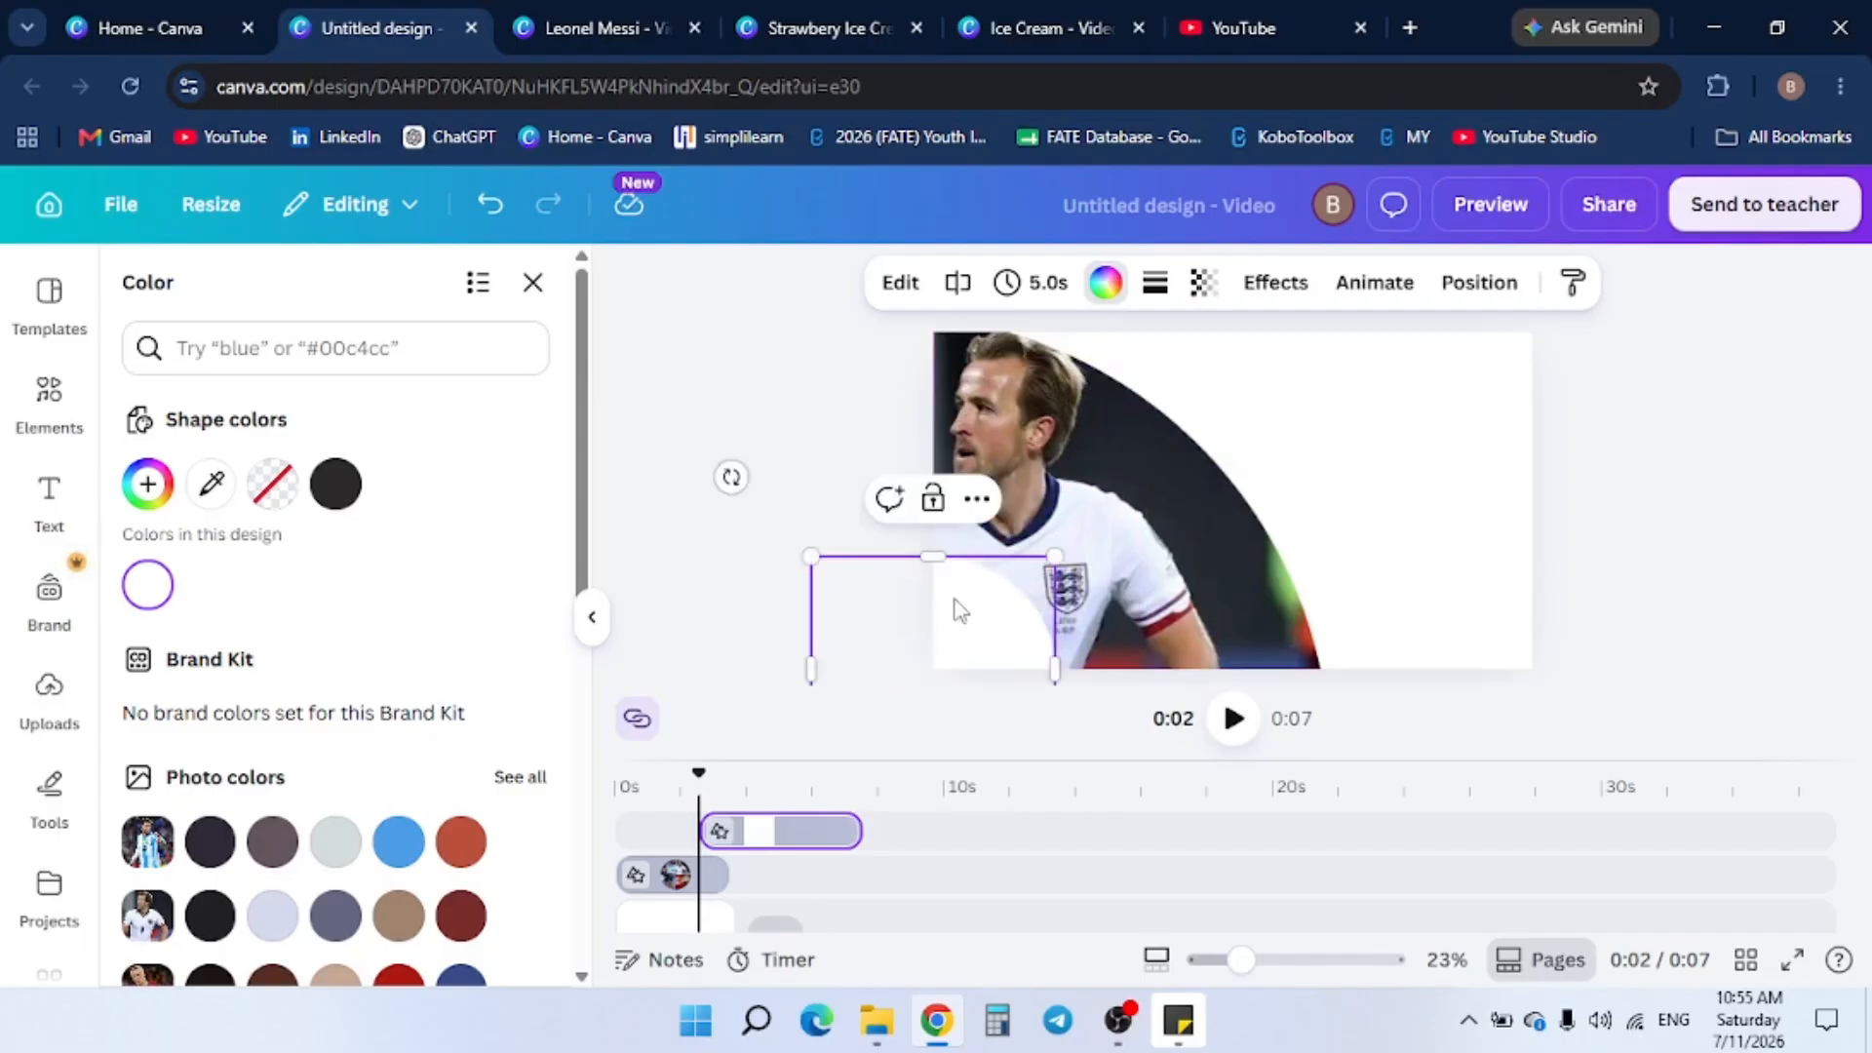
Place the uploaded FIFA 26 trophy image on the right side of the page and remove its background
{"action": "left_click", "coordinate": [47, 418]}
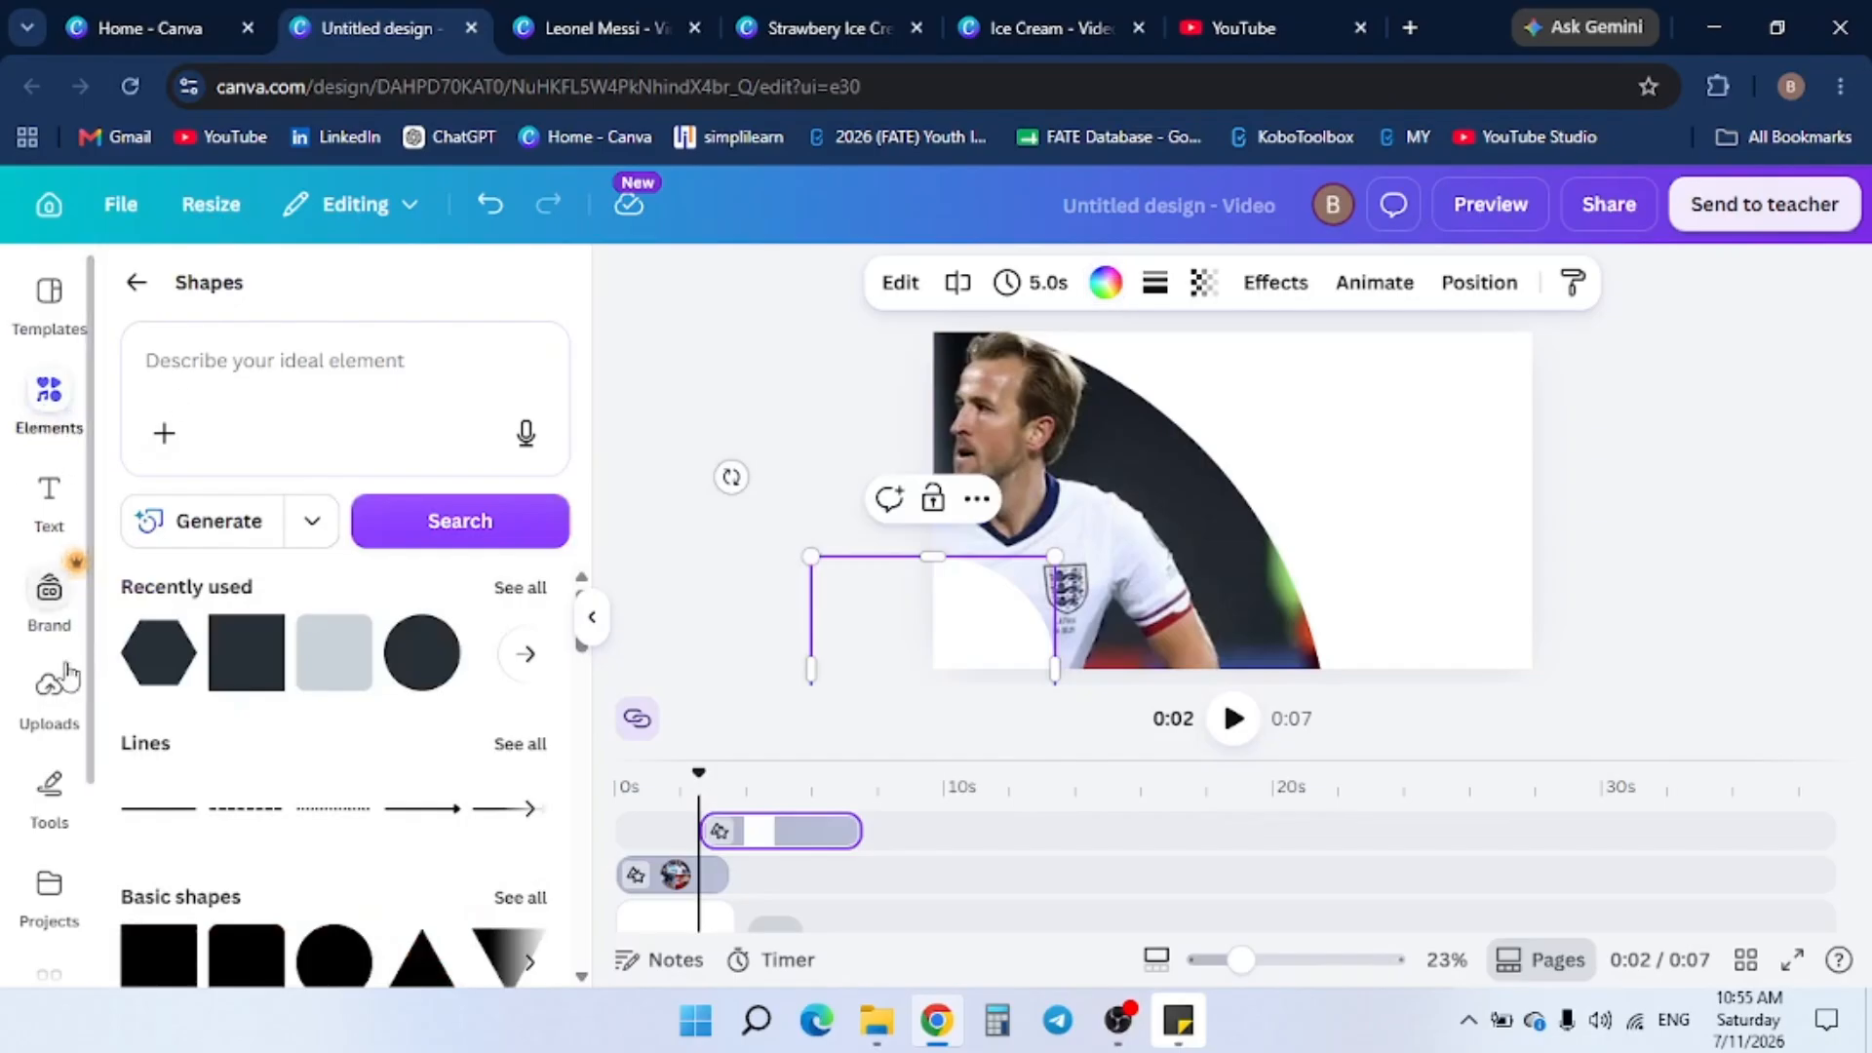
{"action": "left_click", "coordinate": [51, 687]}
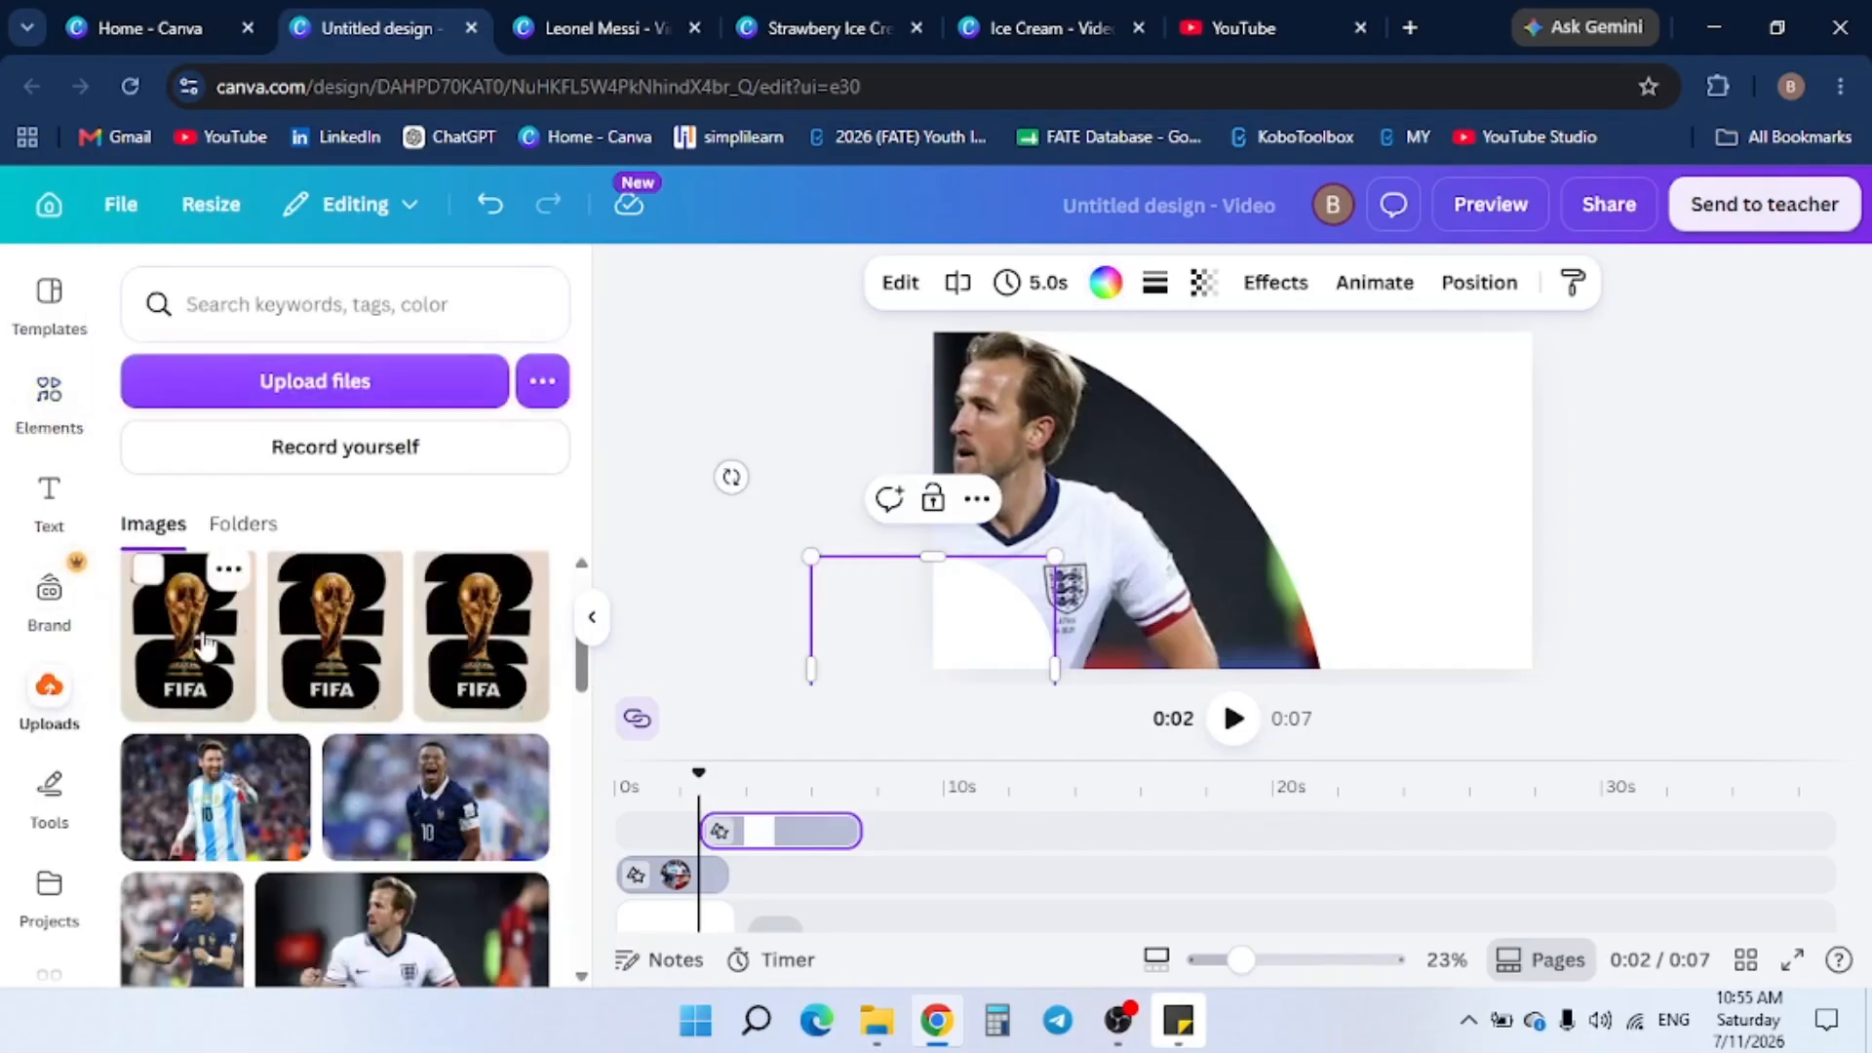
{"action": "left_click_drag", "start_coordinate": [196, 647], "coordinate": [1360, 478]}
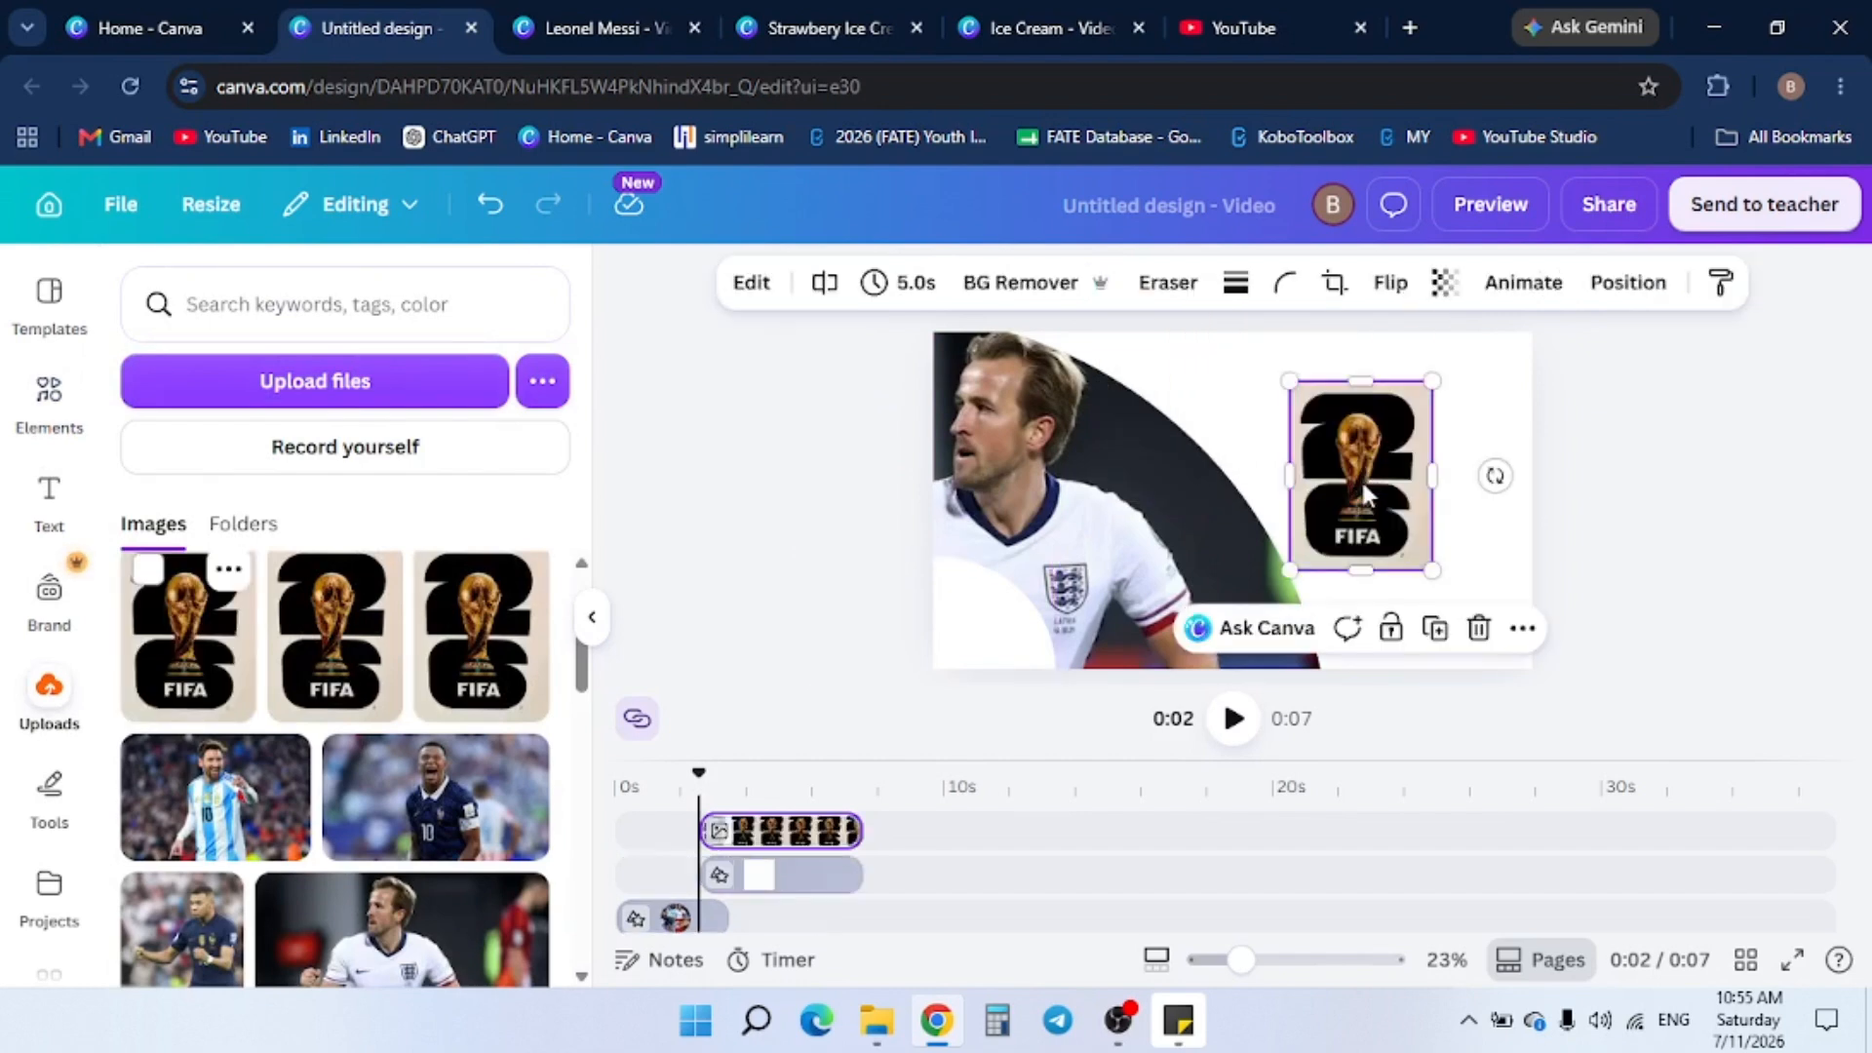
{"action": "left_click", "coordinate": [971, 283]}
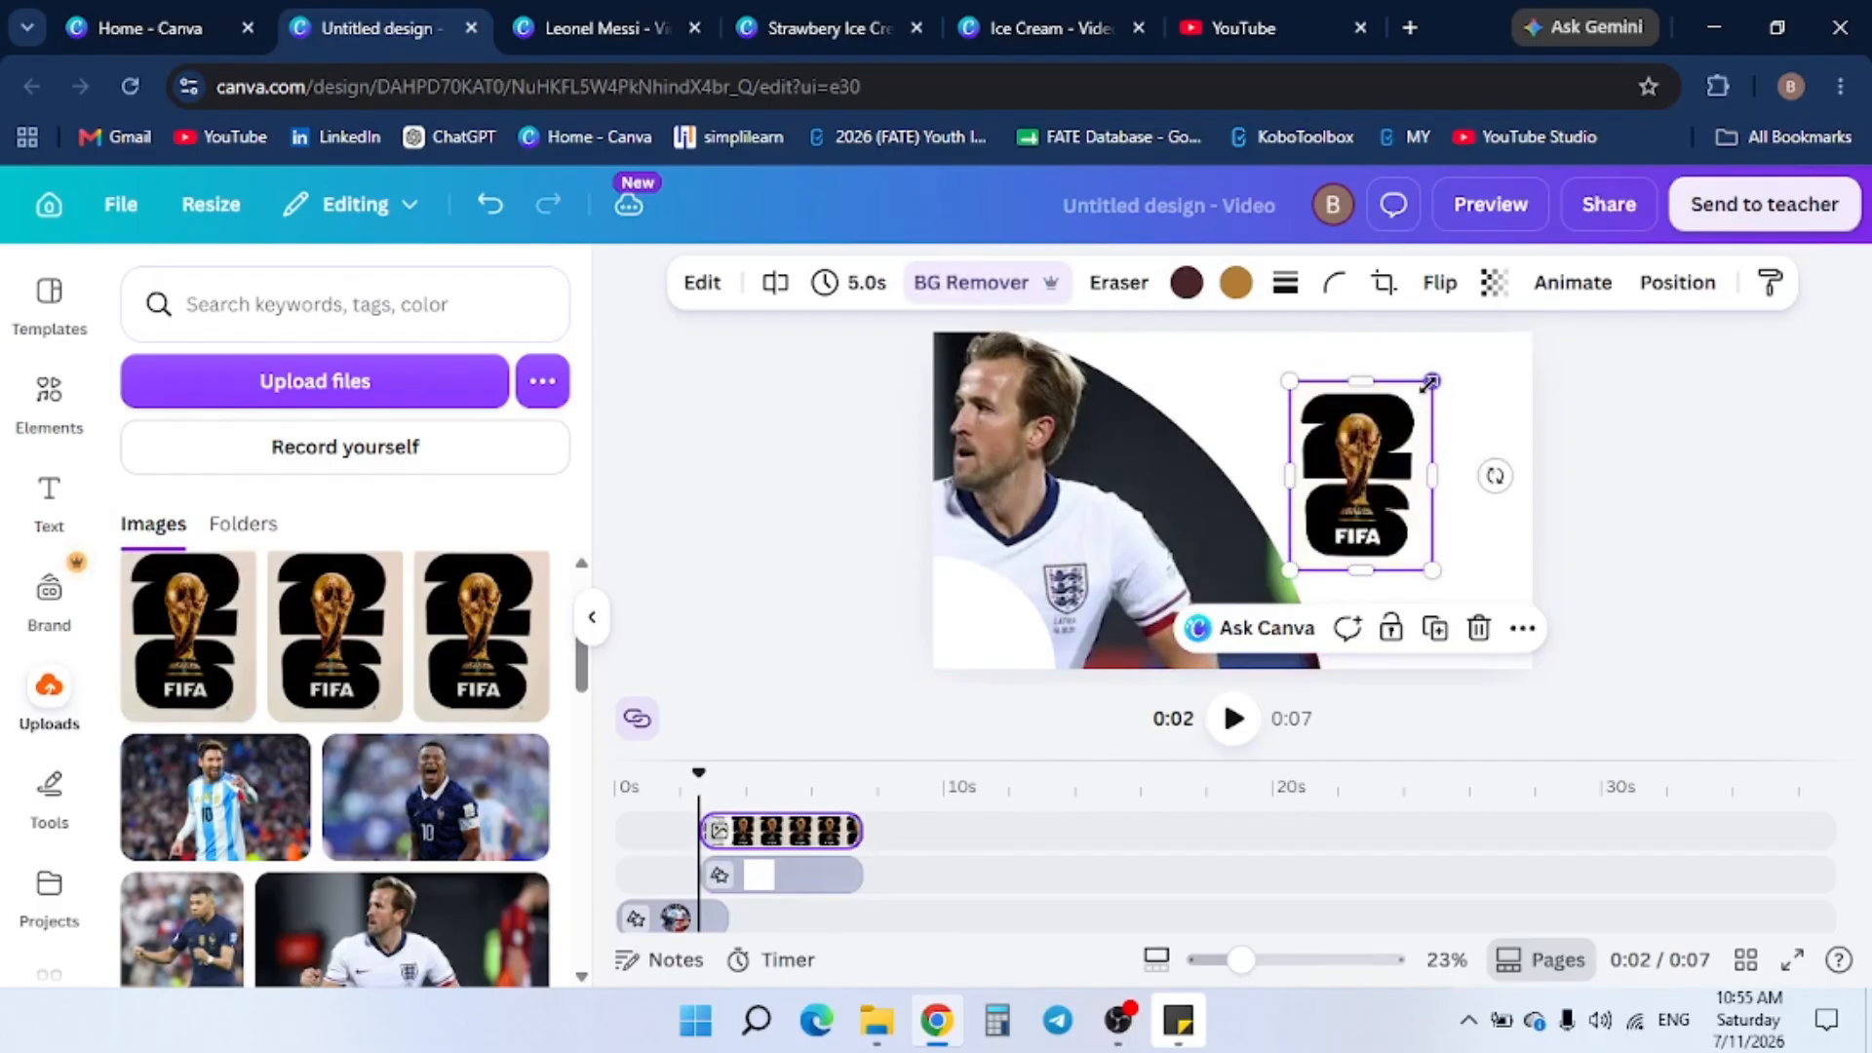
Shrink the FIFA 26 trophy logo, move it onto the visible part of the white circle, and group it with the circle
{"action": "left_click_drag", "start_coordinate": [1429, 384], "coordinate": [965, 665]}
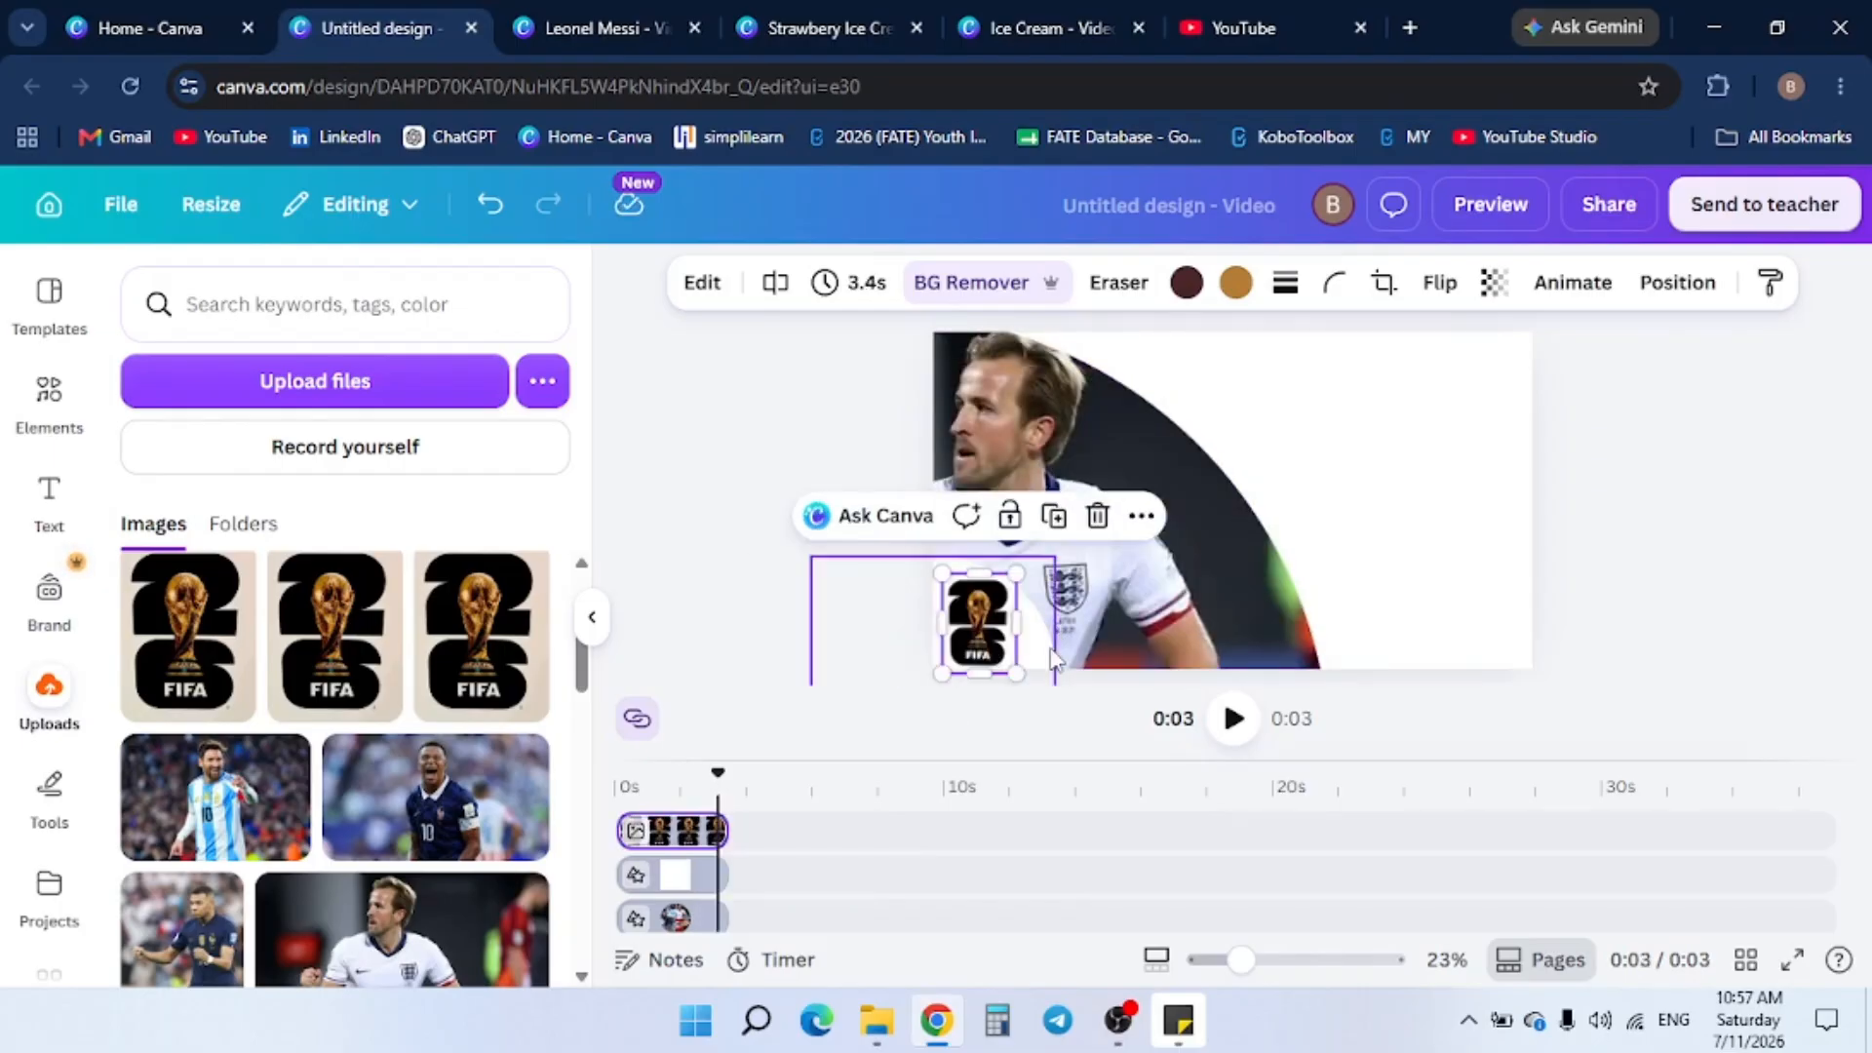
{"action": "left_click", "coordinate": [1043, 661]}
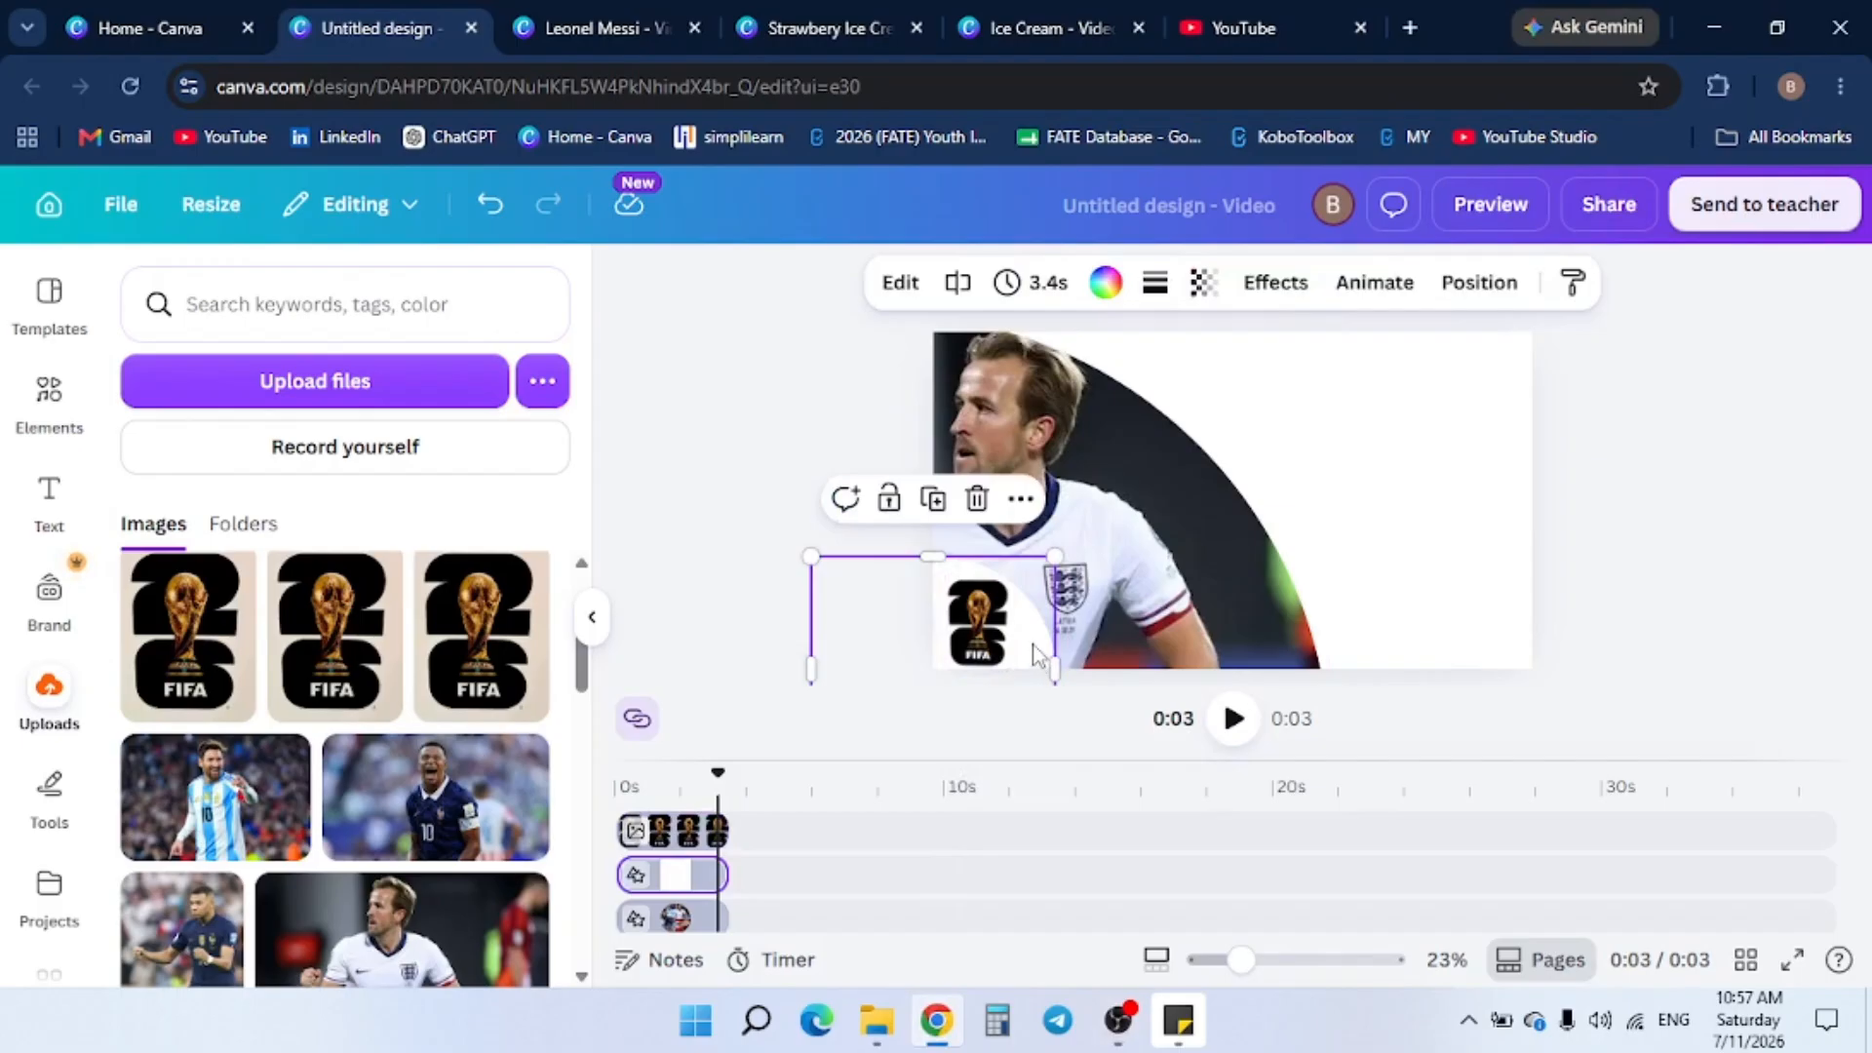
{"action": "left_click", "coordinate": [986, 626], "text": "shift"}
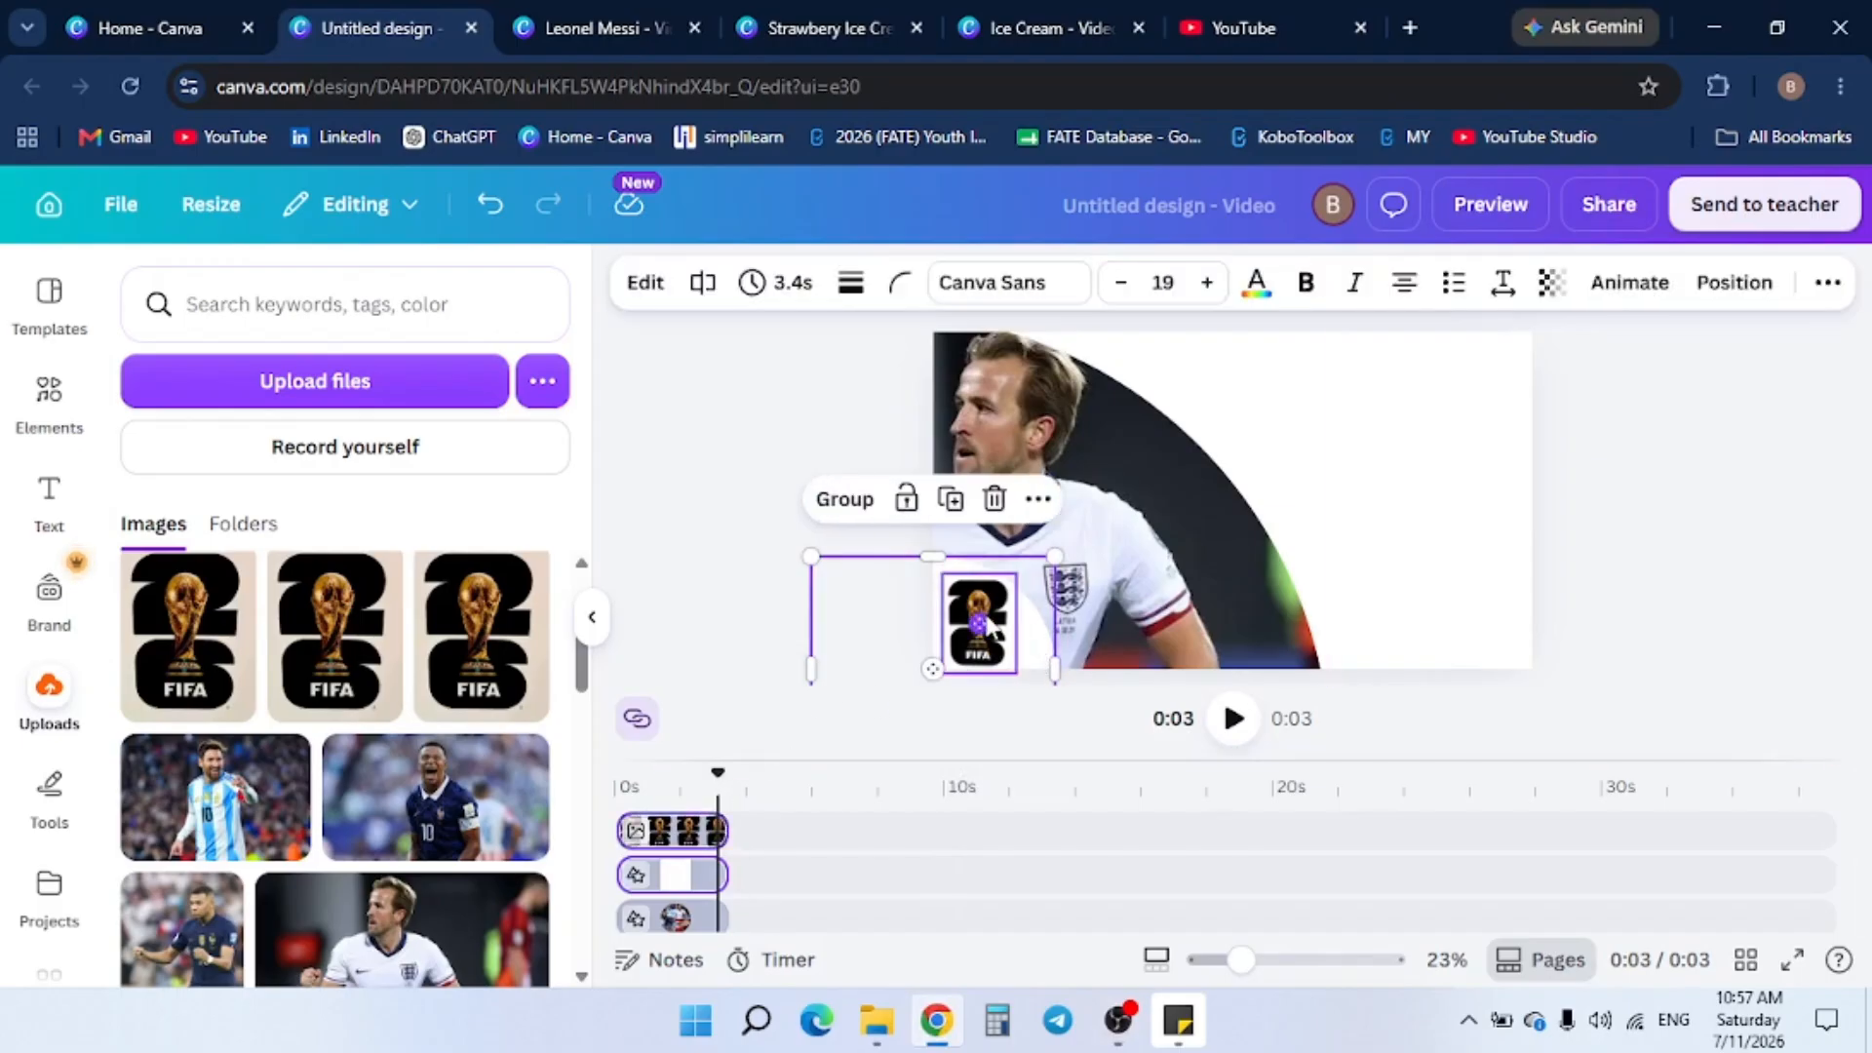
{"action": "left_click", "coordinate": [842, 499]}
Add a second blank page after the first page of the video
{"action": "scroll", "coordinate": [762, 833], "scroll_direction": "down", "scroll_amount": 1}
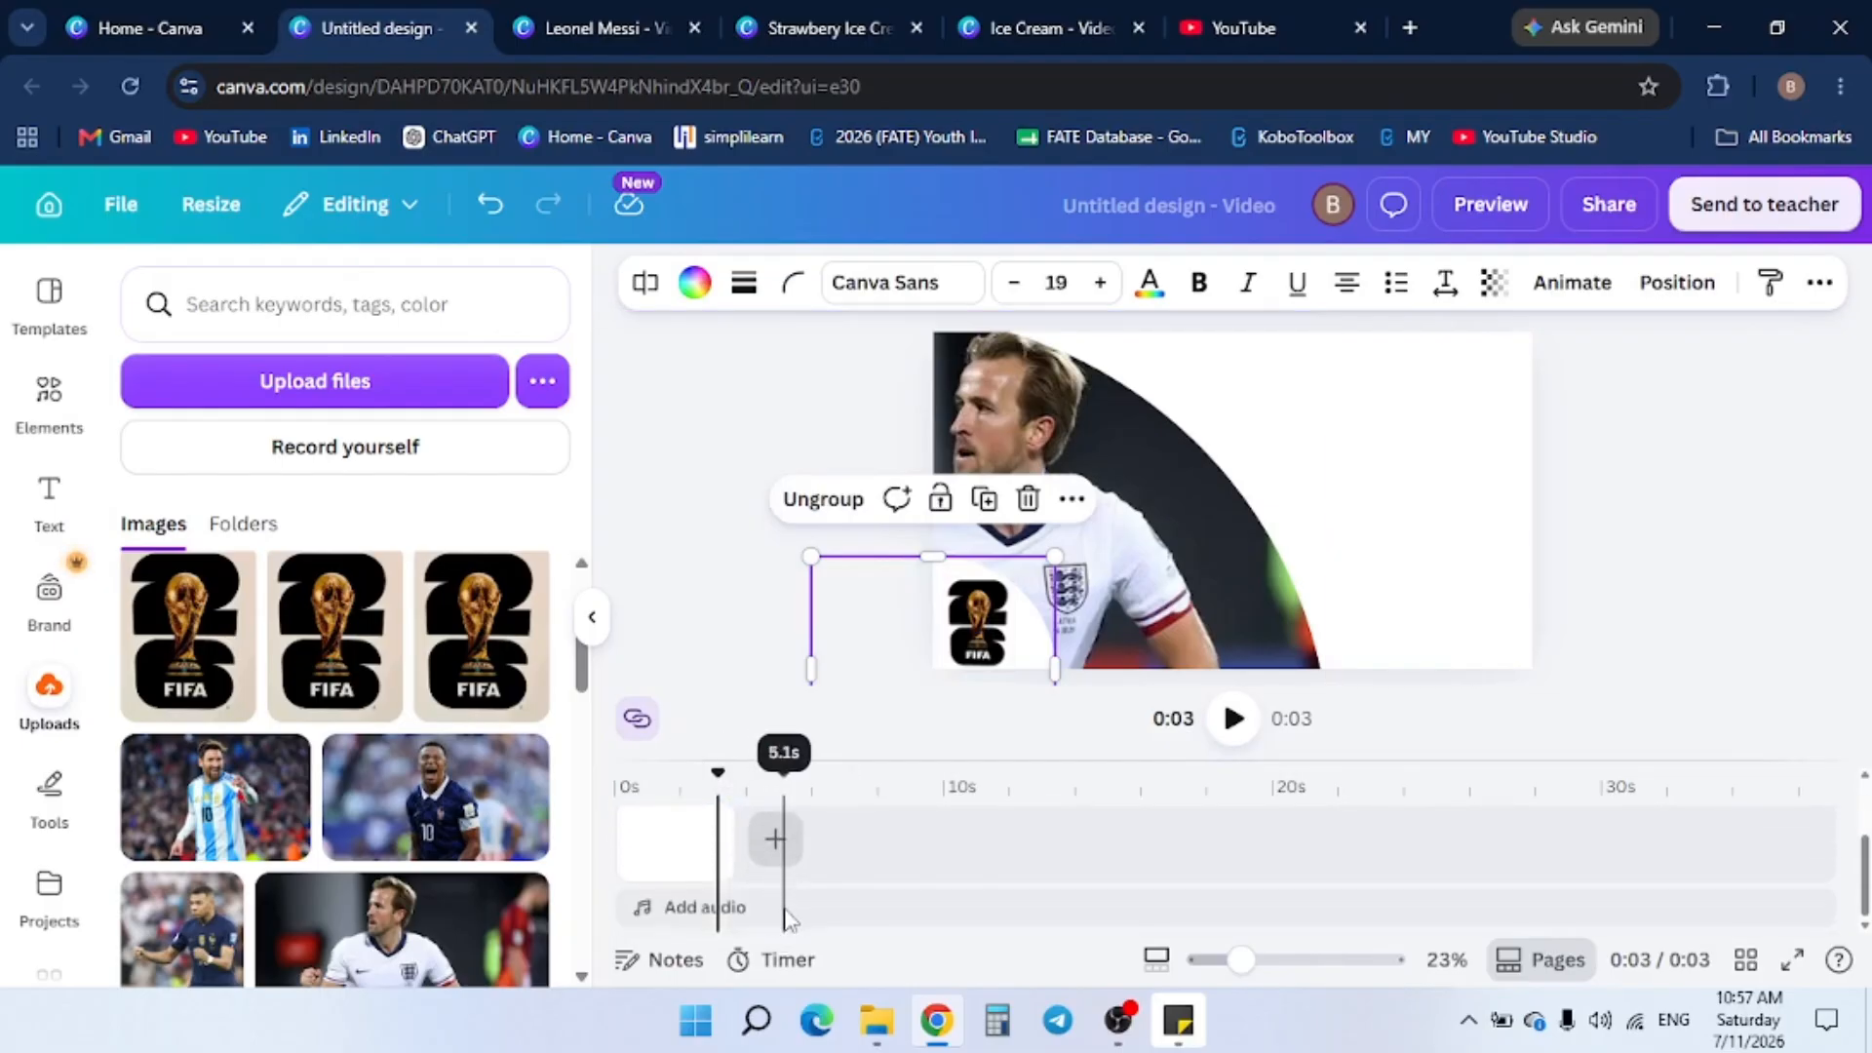
{"action": "left_click", "coordinate": [775, 838]}
{"action": "left_click", "coordinate": [765, 773]}
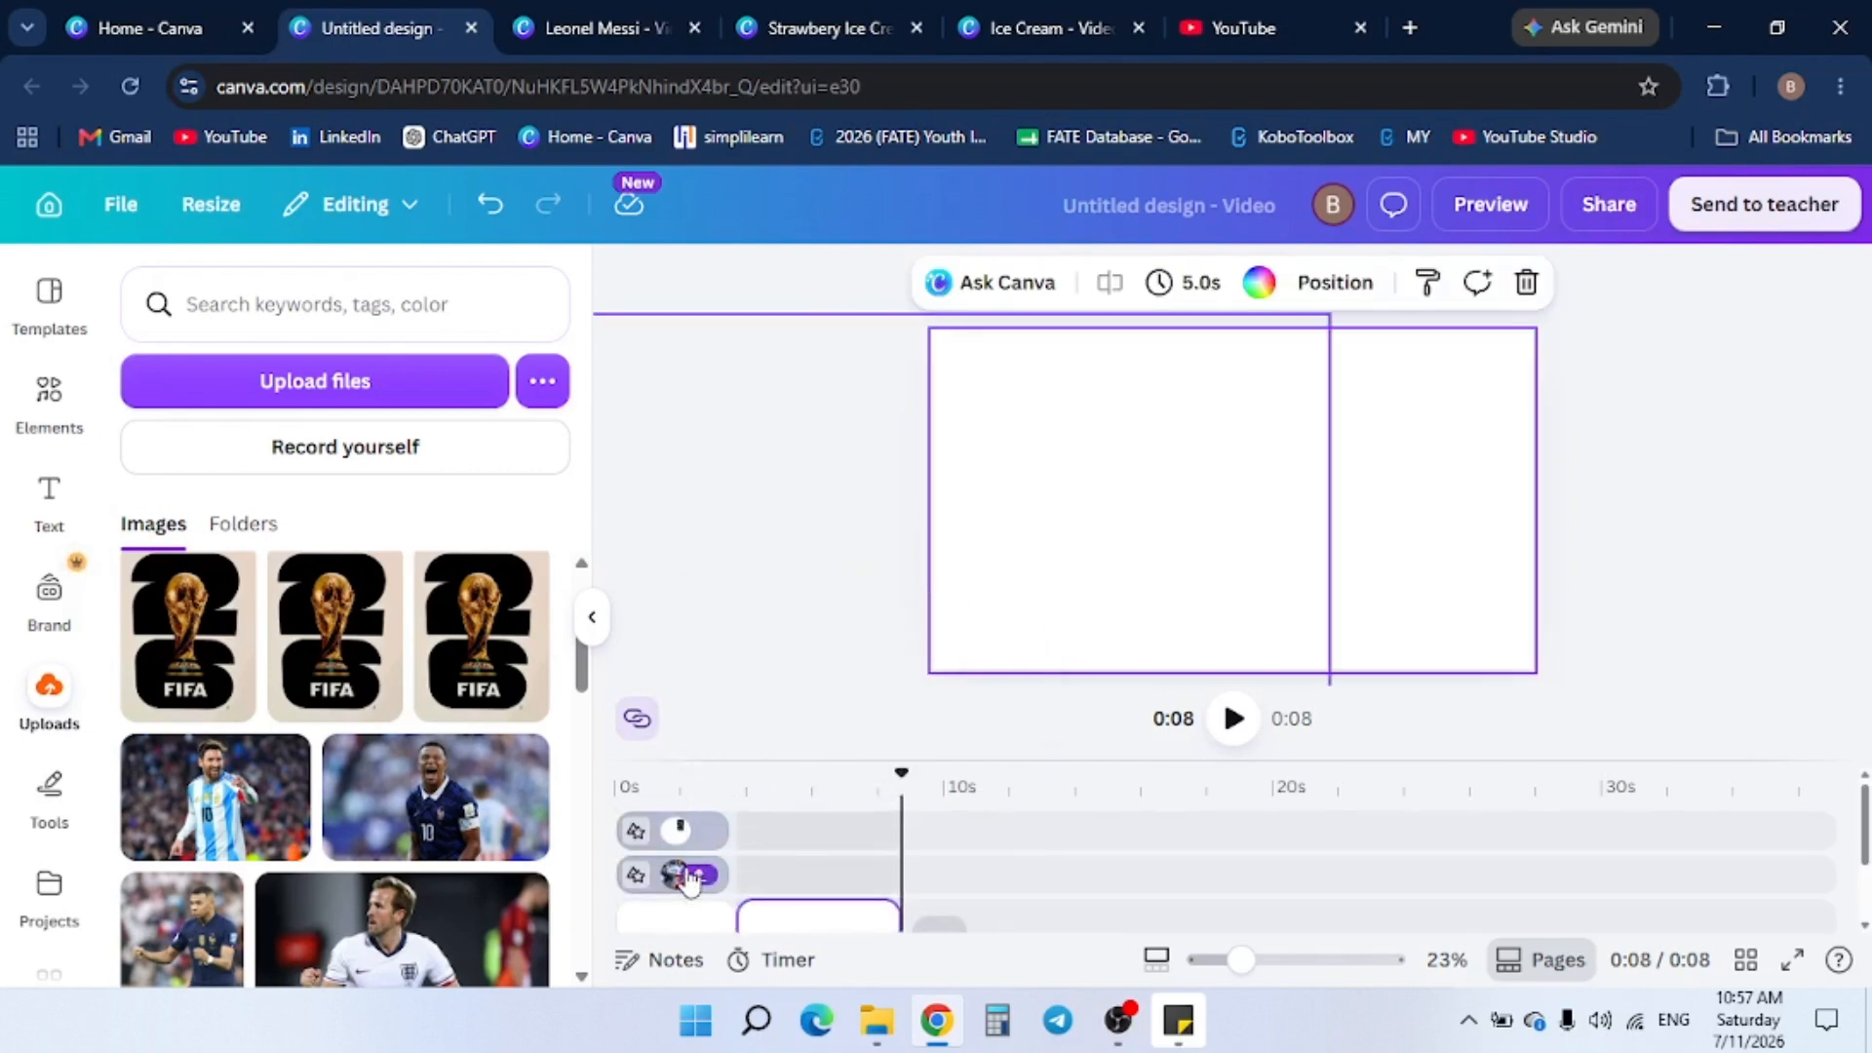
Duplicate the four-photo group and move the copy's clip onto the second page
{"action": "left_click", "coordinate": [688, 877]}
{"action": "left_click", "coordinate": [678, 883]}
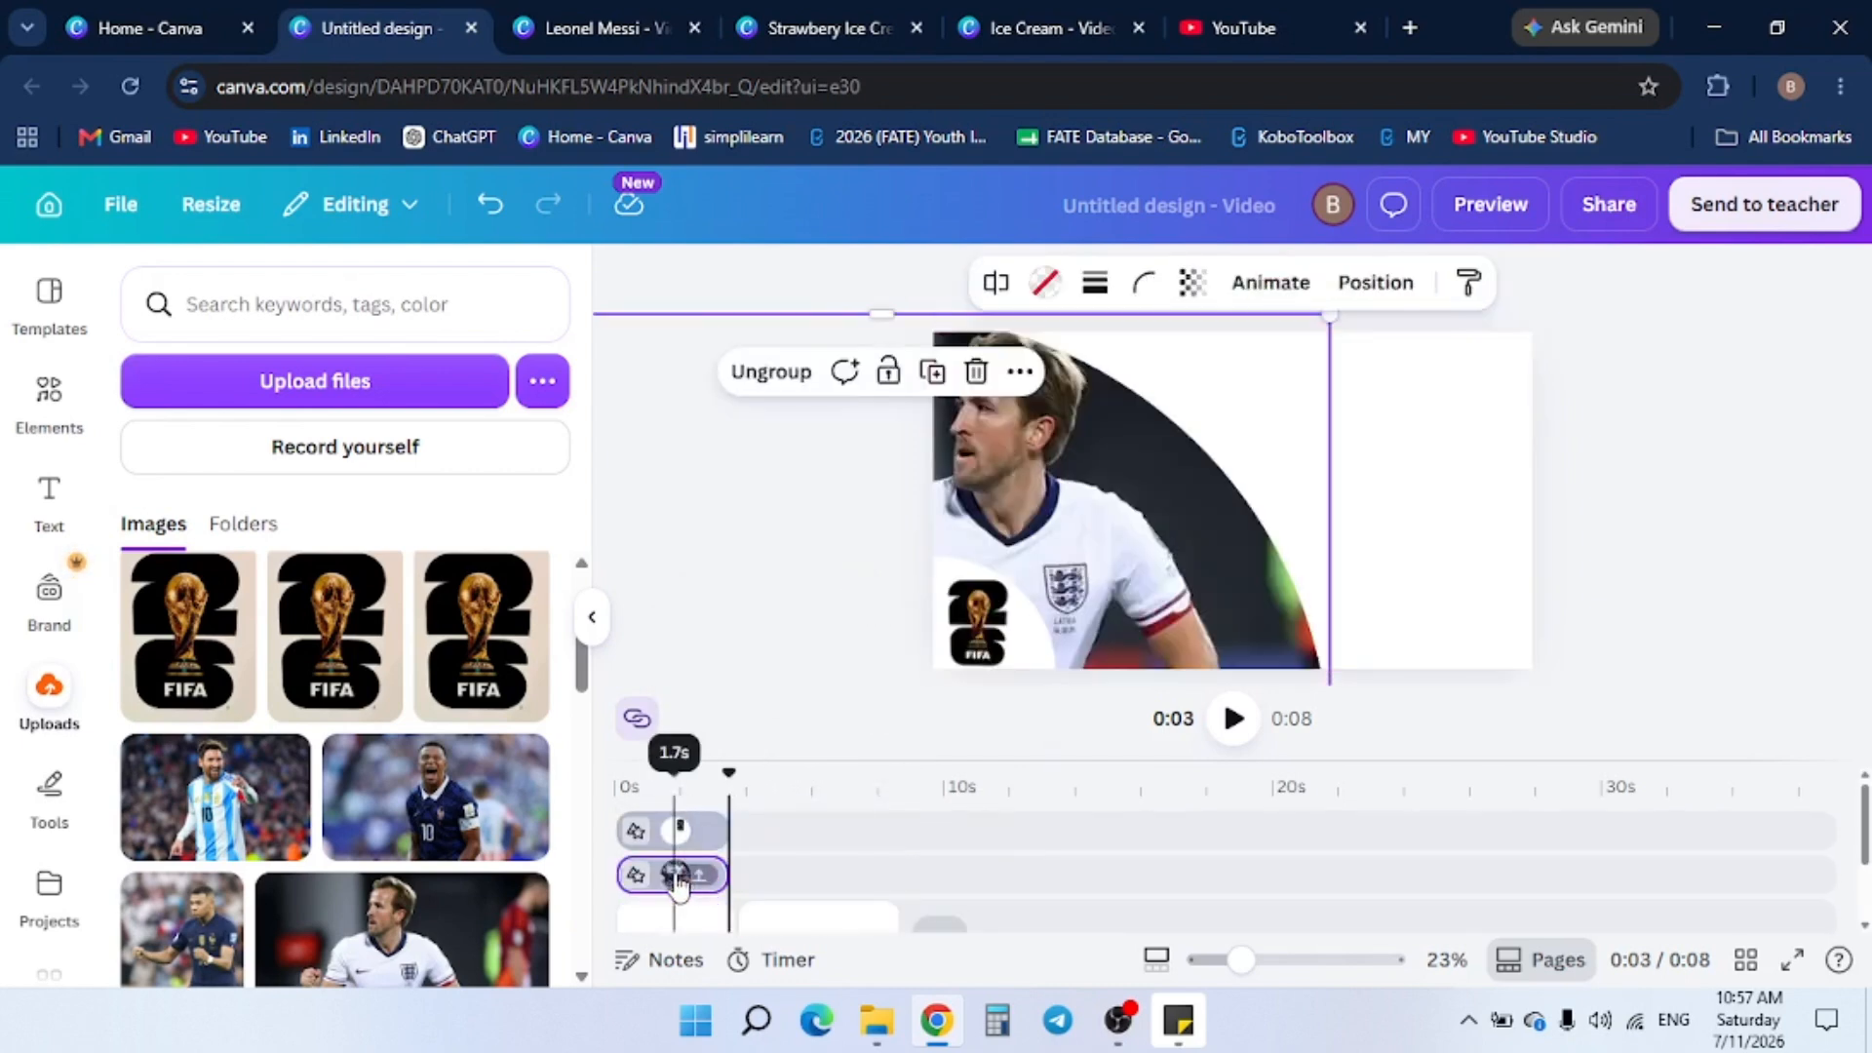
{"action": "right_click", "coordinate": [677, 885]}
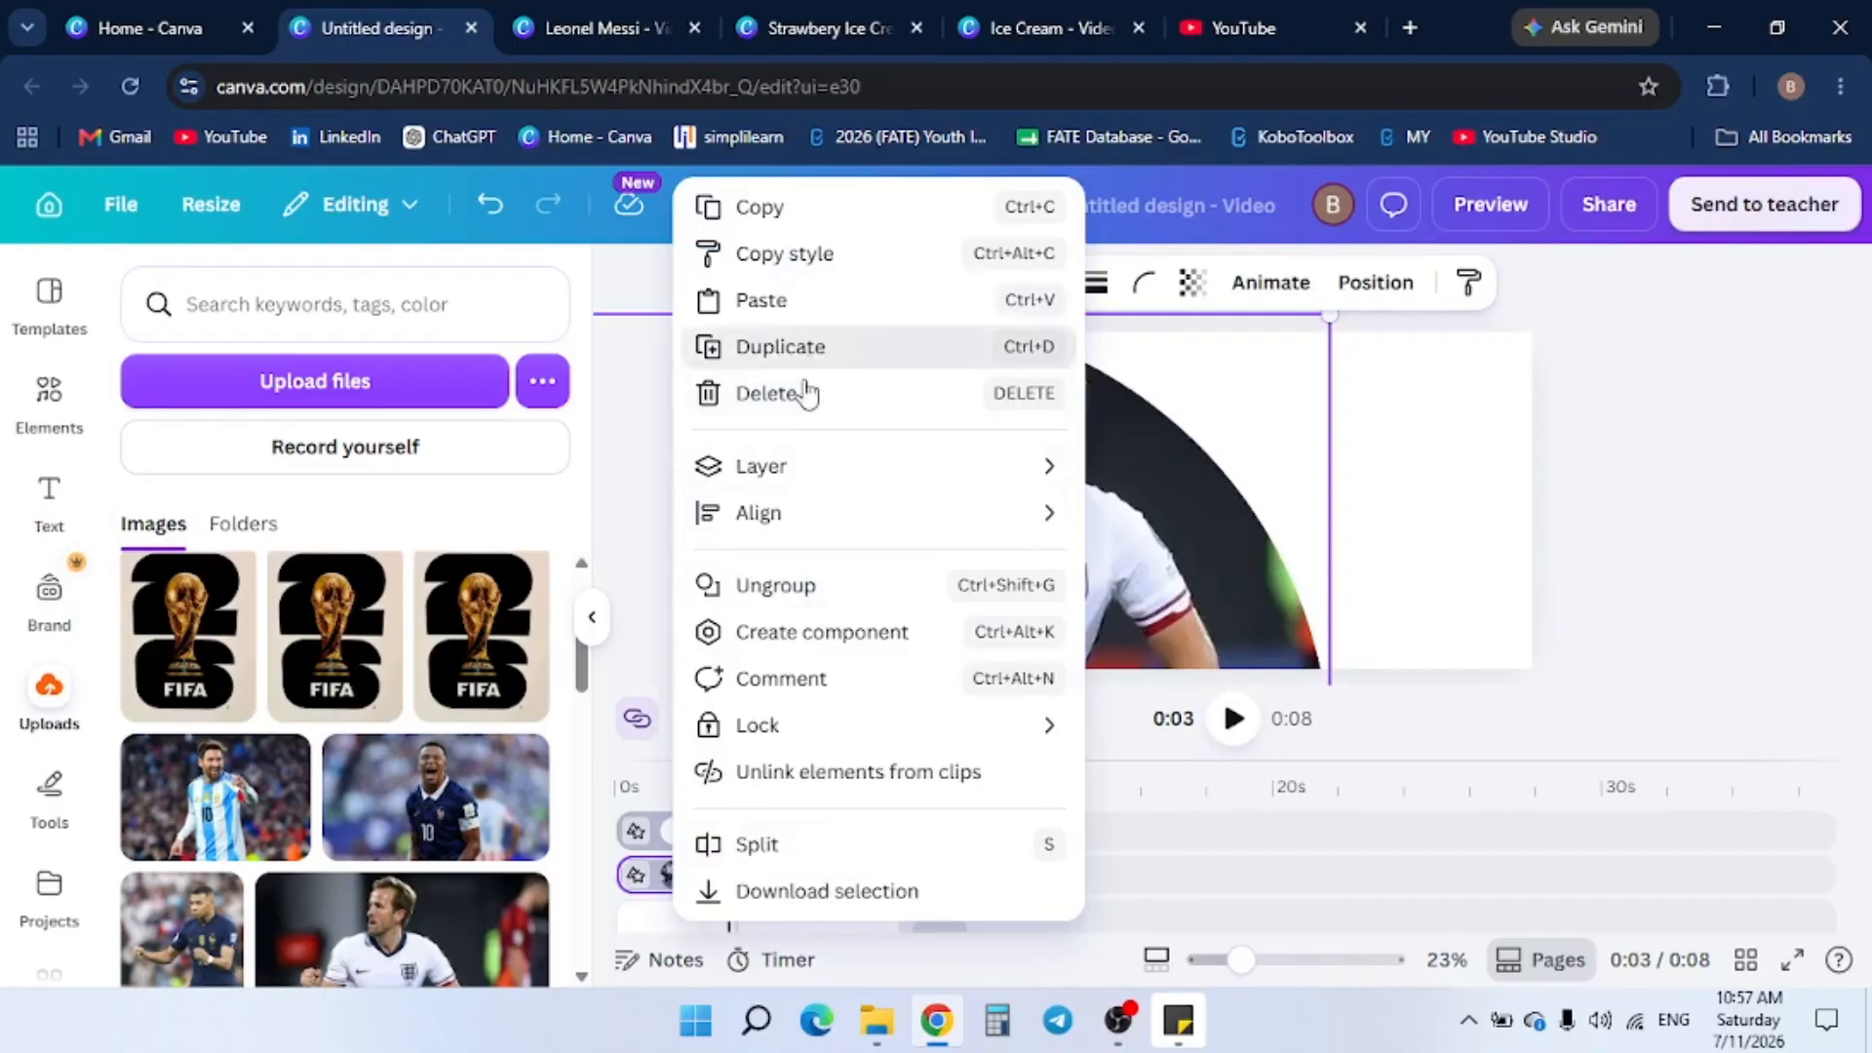
{"action": "left_click", "coordinate": [802, 360]}
{"action": "left_click_drag", "start_coordinate": [671, 875], "coordinate": [790, 844]}
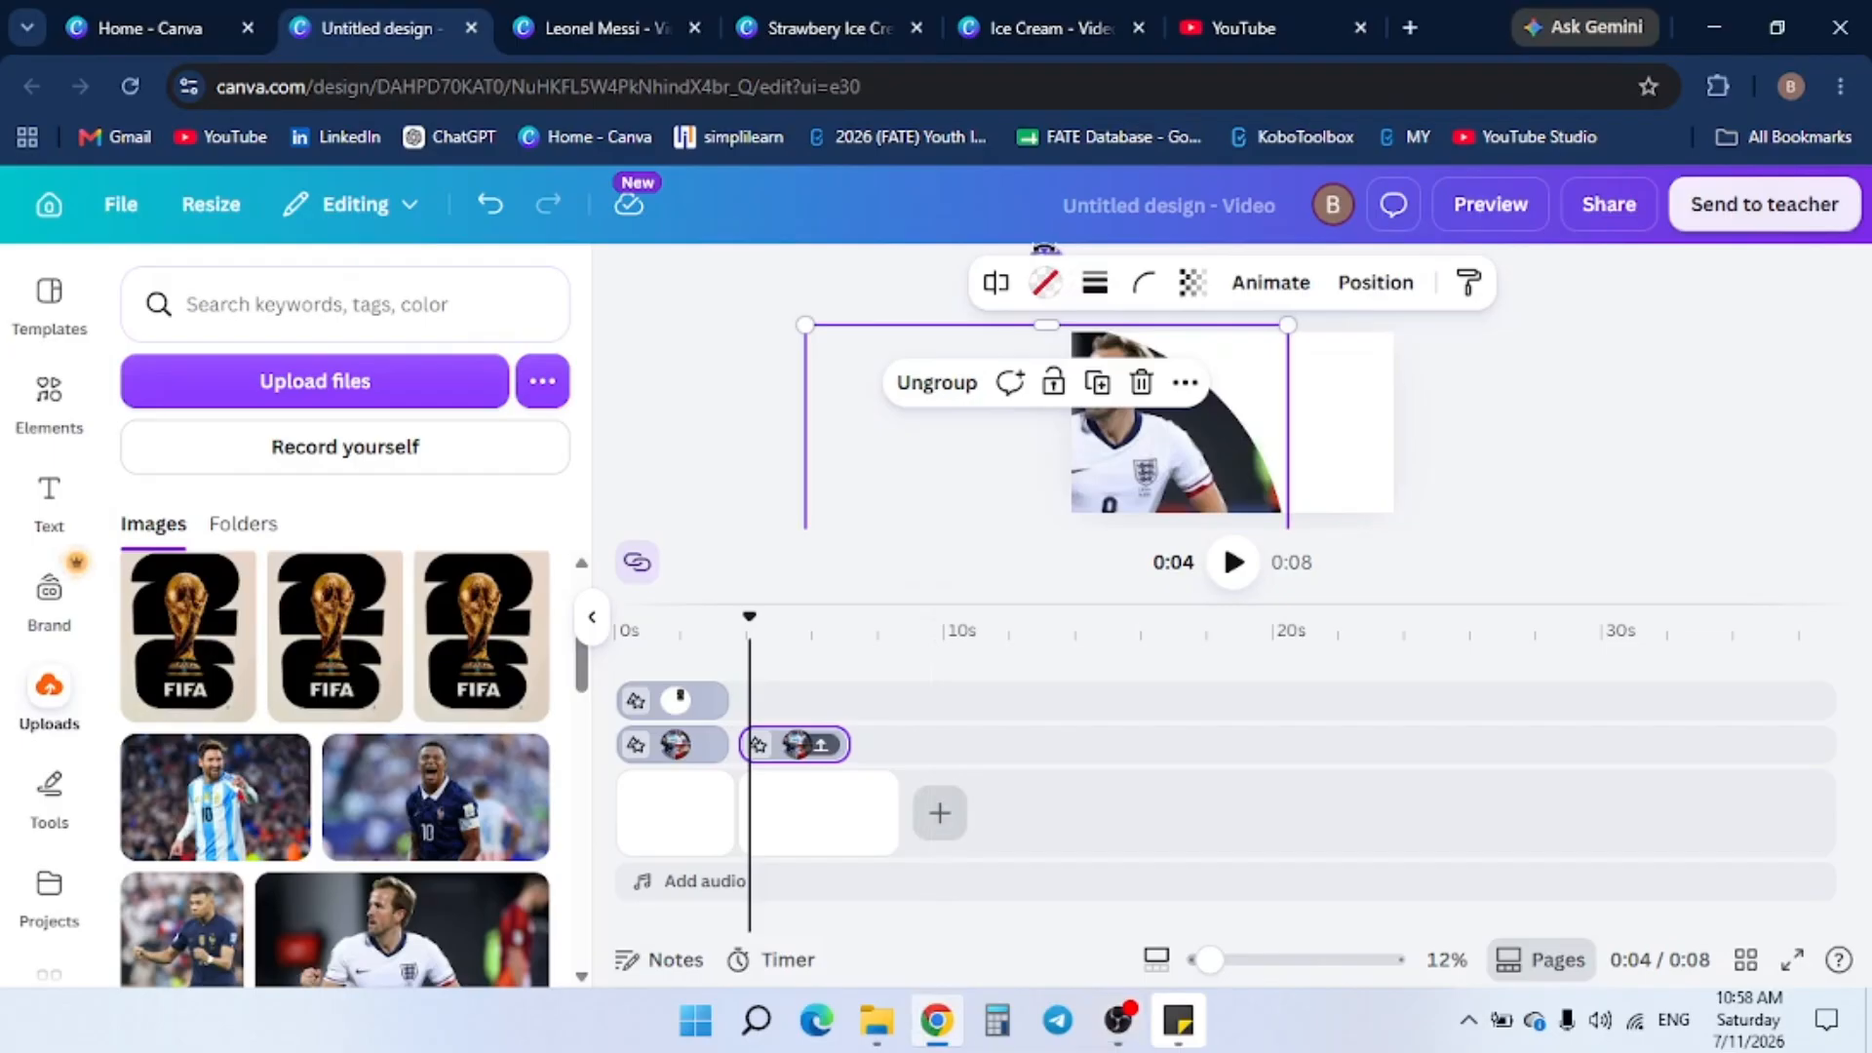
Rotate the copied photo group until the blond player in the red shirt fills the visible quarter, and reposition his photo within its frame
{"action": "left_click_drag", "start_coordinate": [1045, 249], "coordinate": [789, 567]}
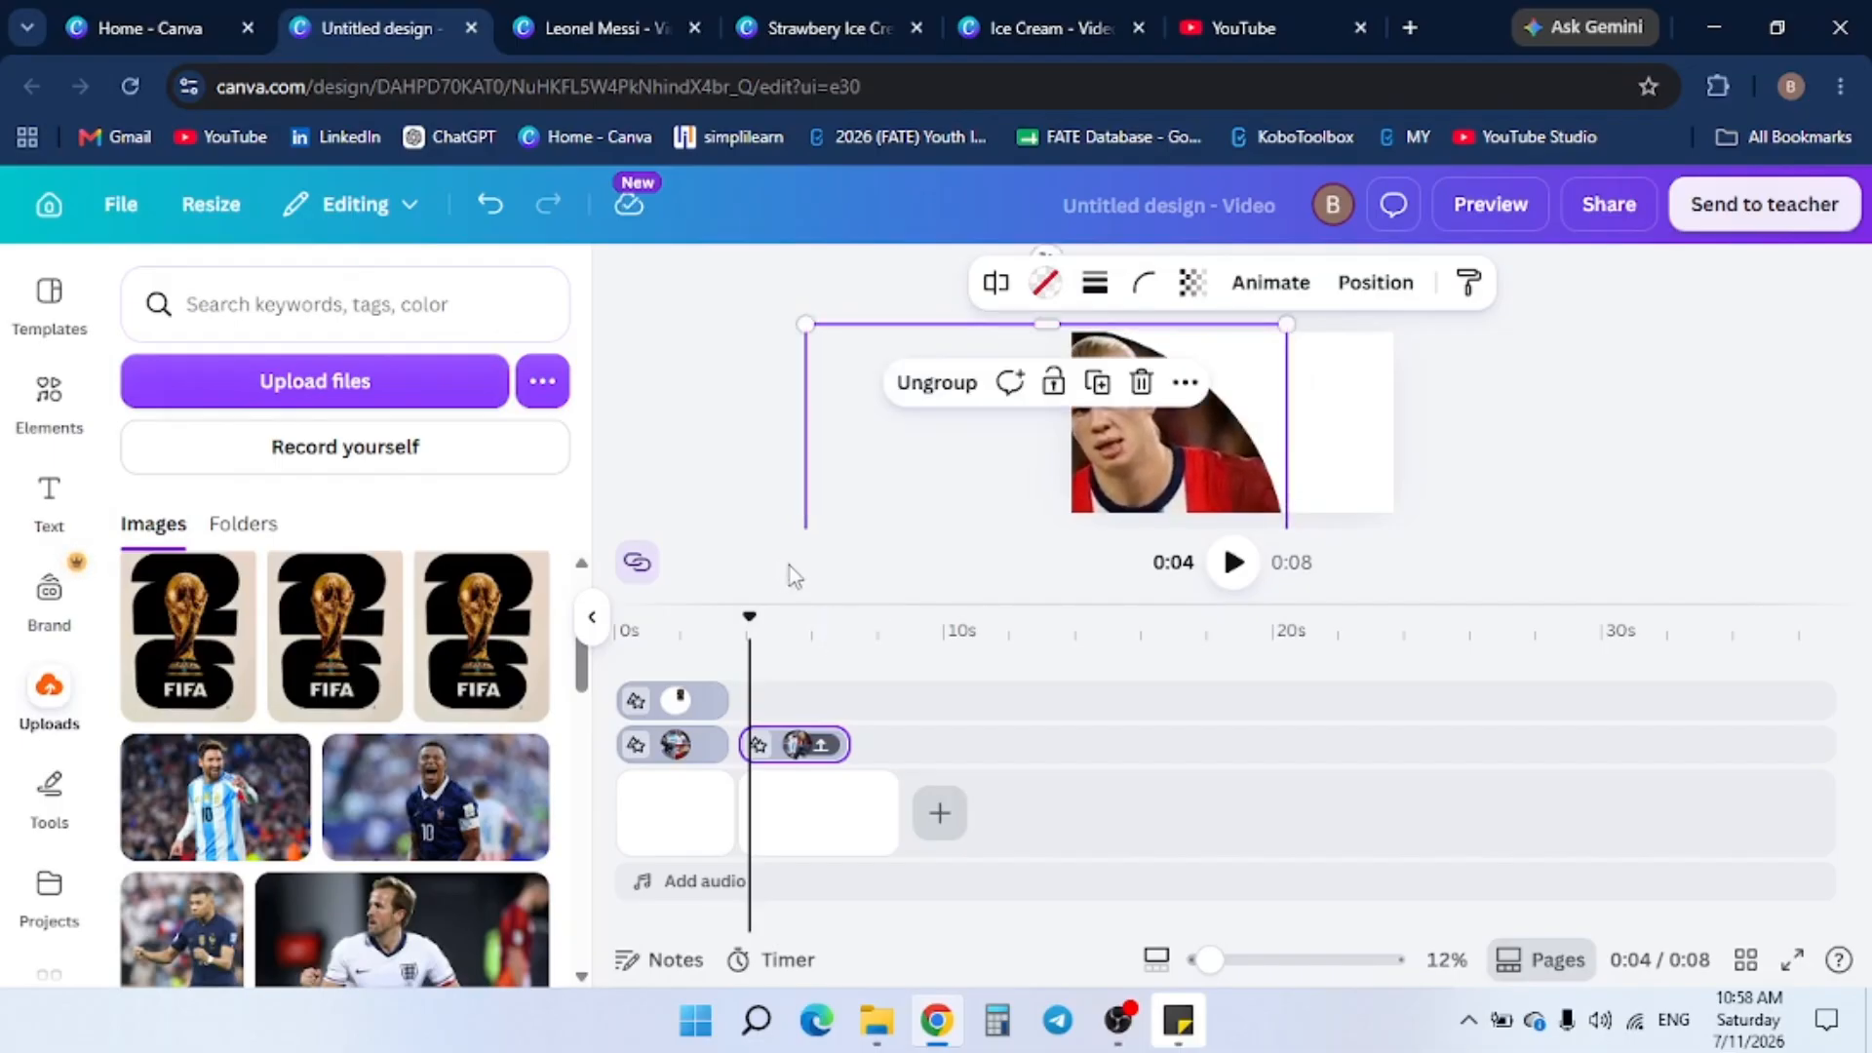
{"action": "double_click", "coordinate": [1180, 464]}
{"action": "left_click_drag", "start_coordinate": [1169, 451], "coordinate": [1180, 448]}
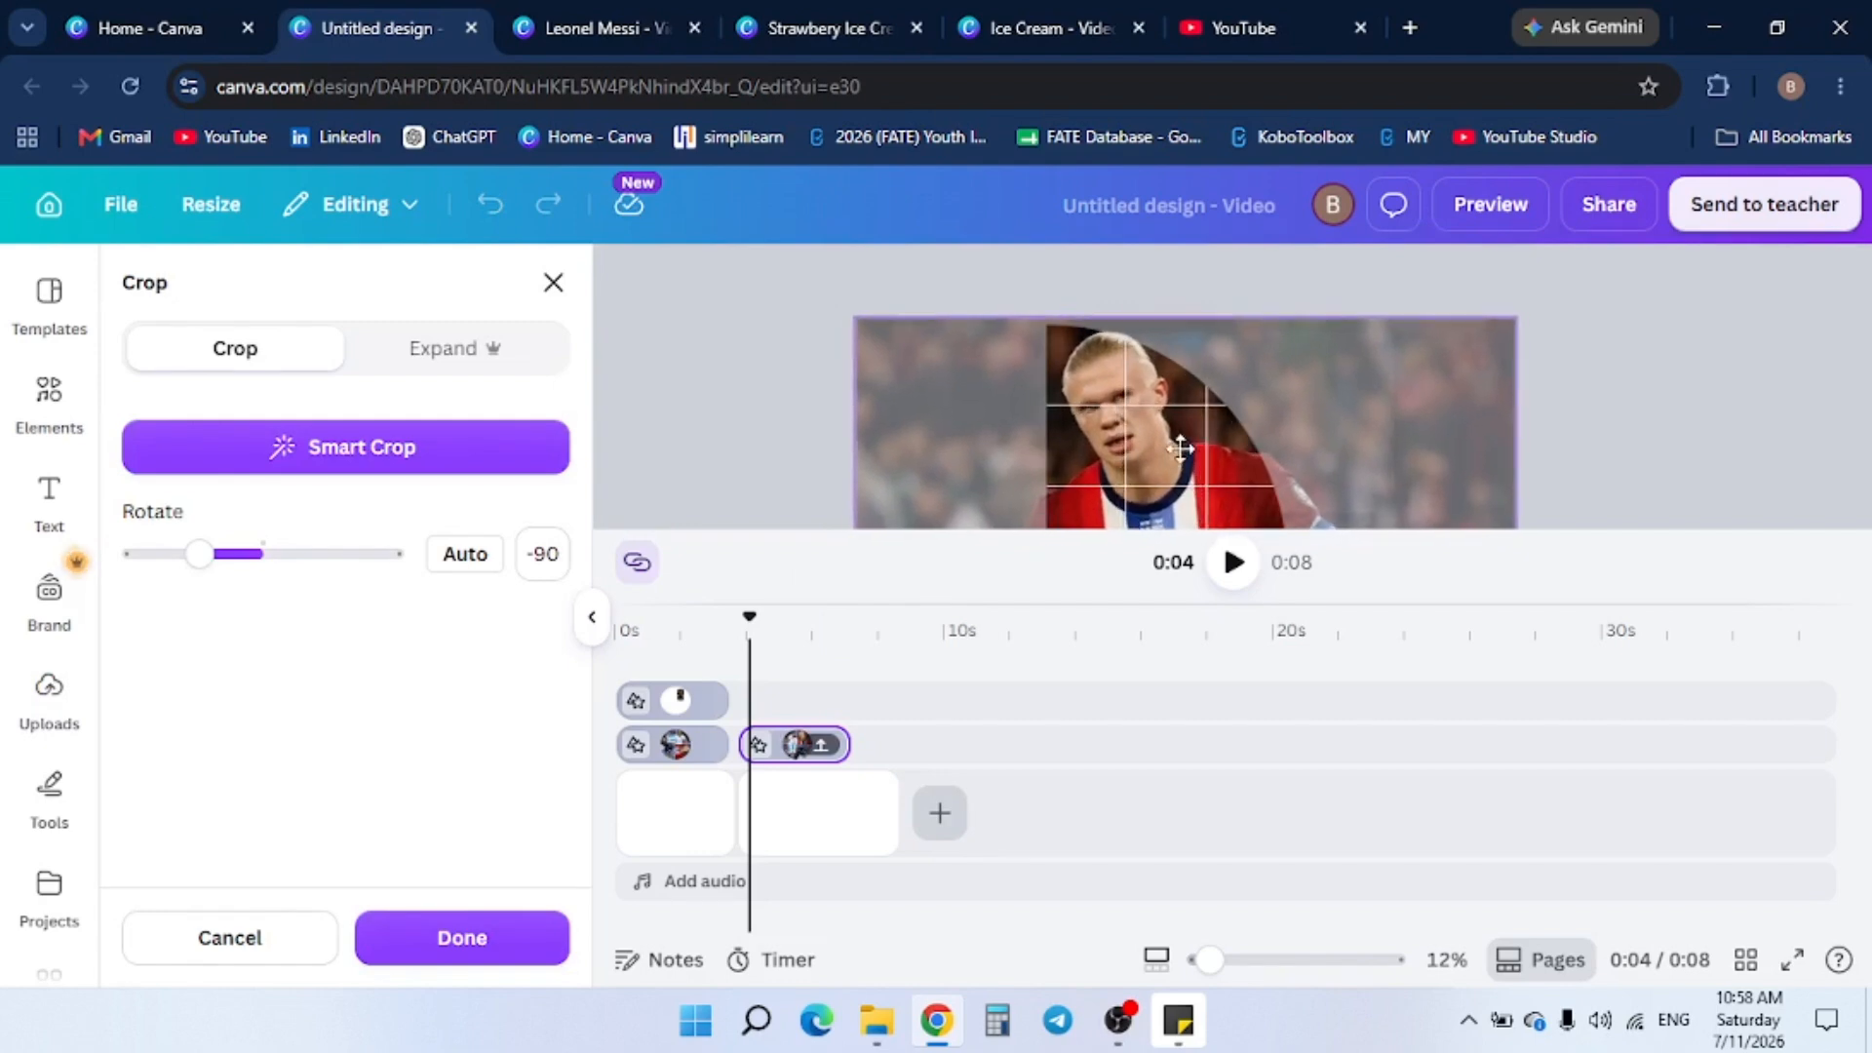
{"action": "left_click", "coordinate": [1683, 414]}
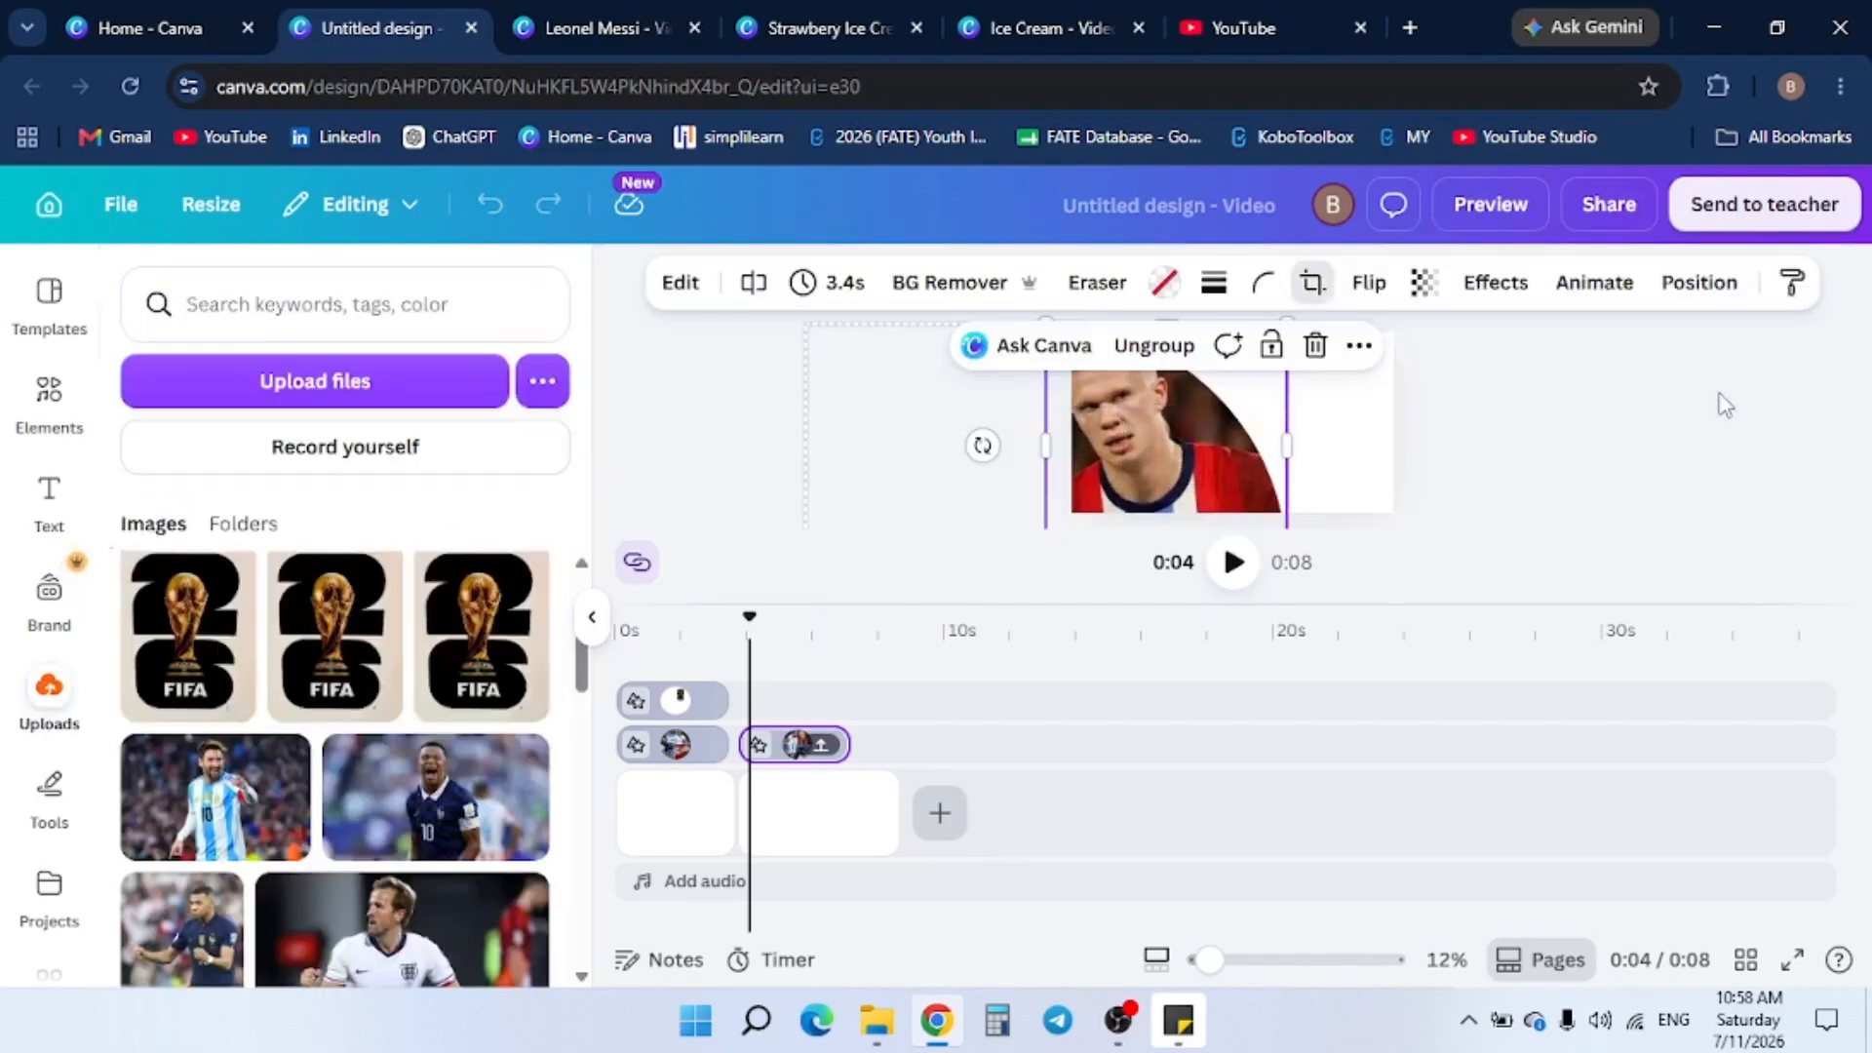
Add a Match & Move transition between the first and second pages with a duration of 1.3 seconds
{"action": "left_click", "coordinate": [741, 828]}
{"action": "left_click", "coordinate": [738, 831]}
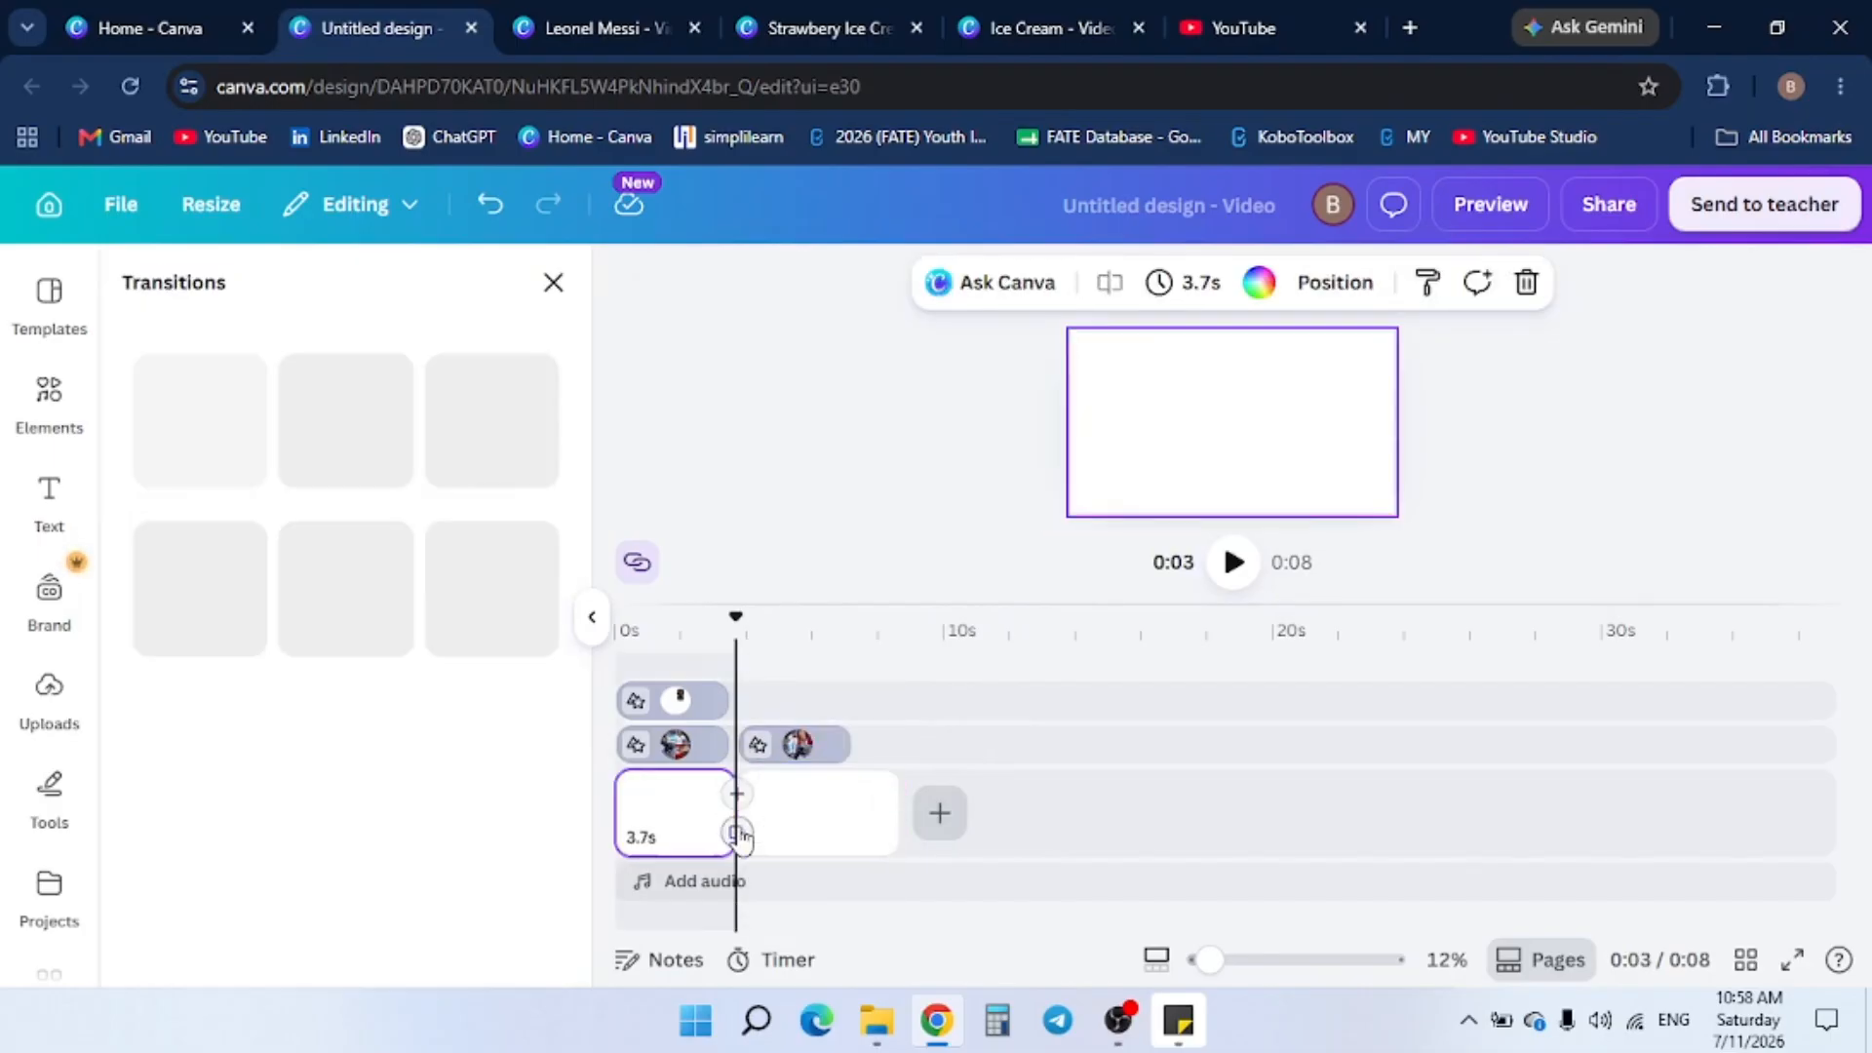
{"action": "left_click", "coordinate": [236, 780]}
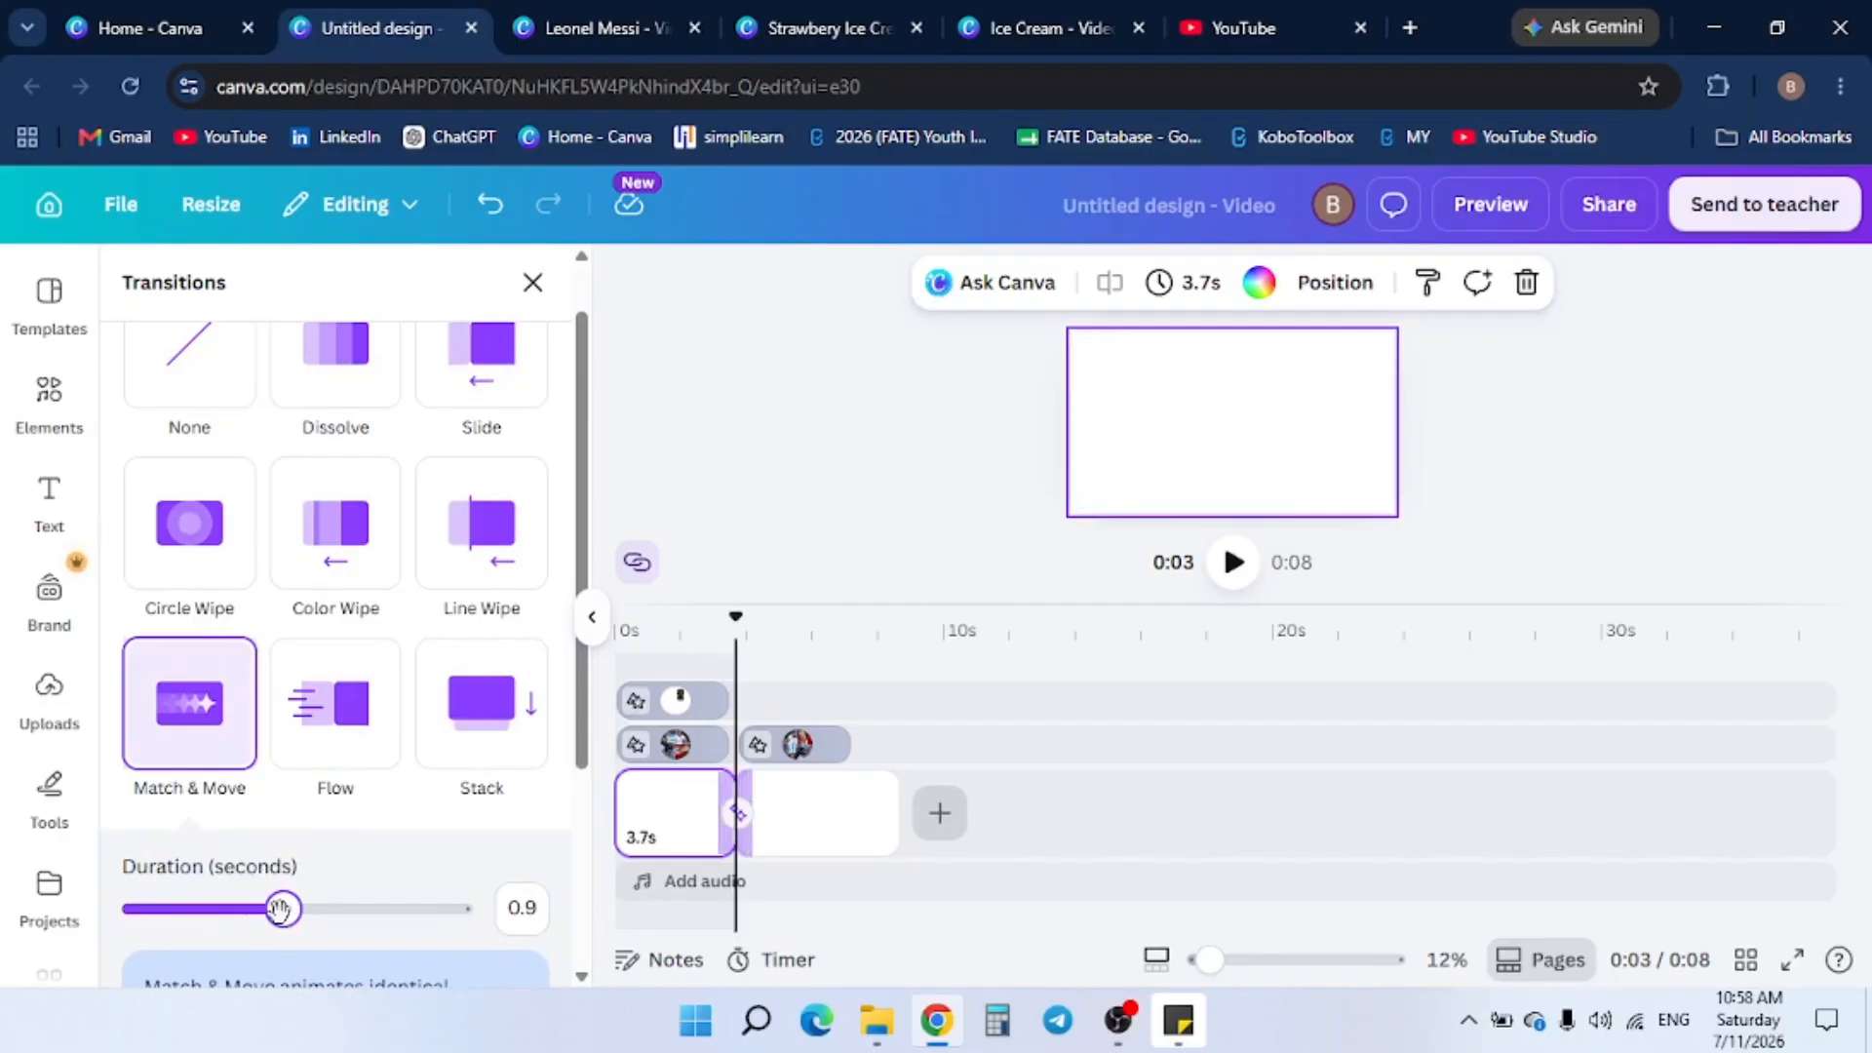
{"action": "left_click_drag", "start_coordinate": [280, 909], "coordinate": [307, 911]}
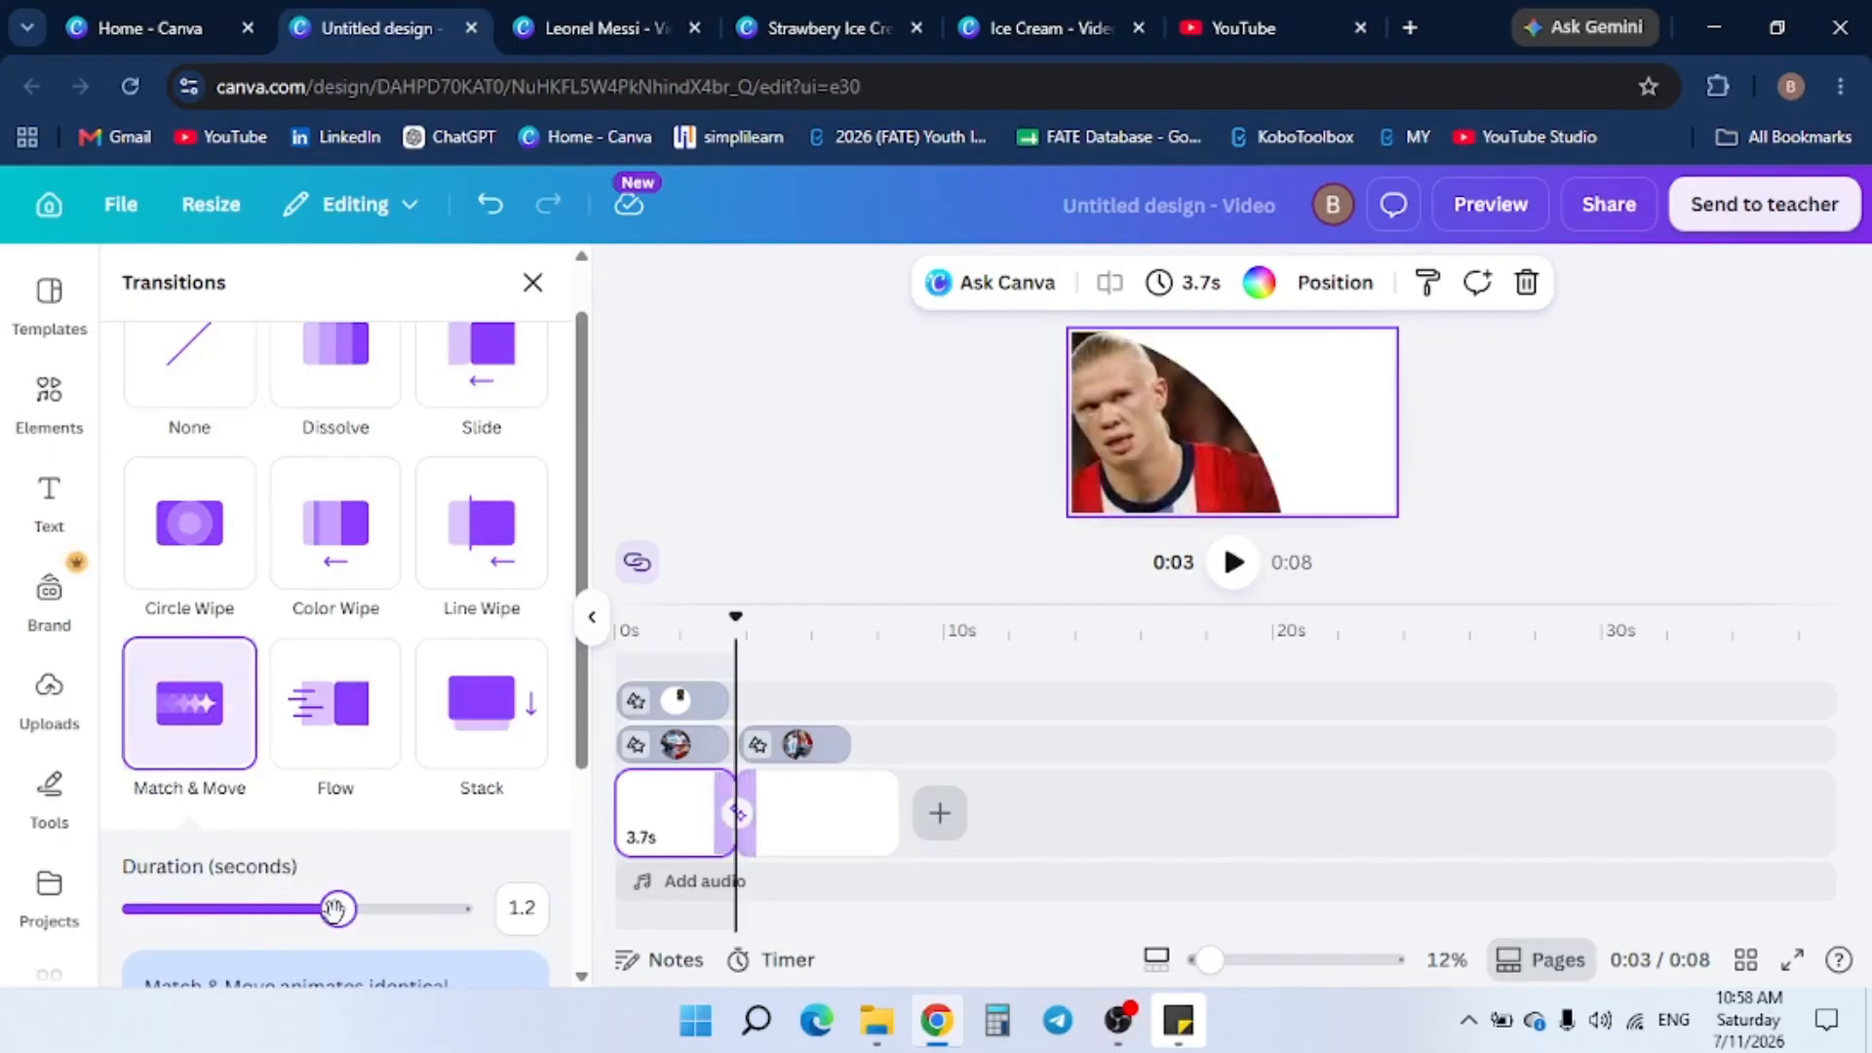
{"action": "left_click_drag", "start_coordinate": [334, 915], "coordinate": [349, 915]}
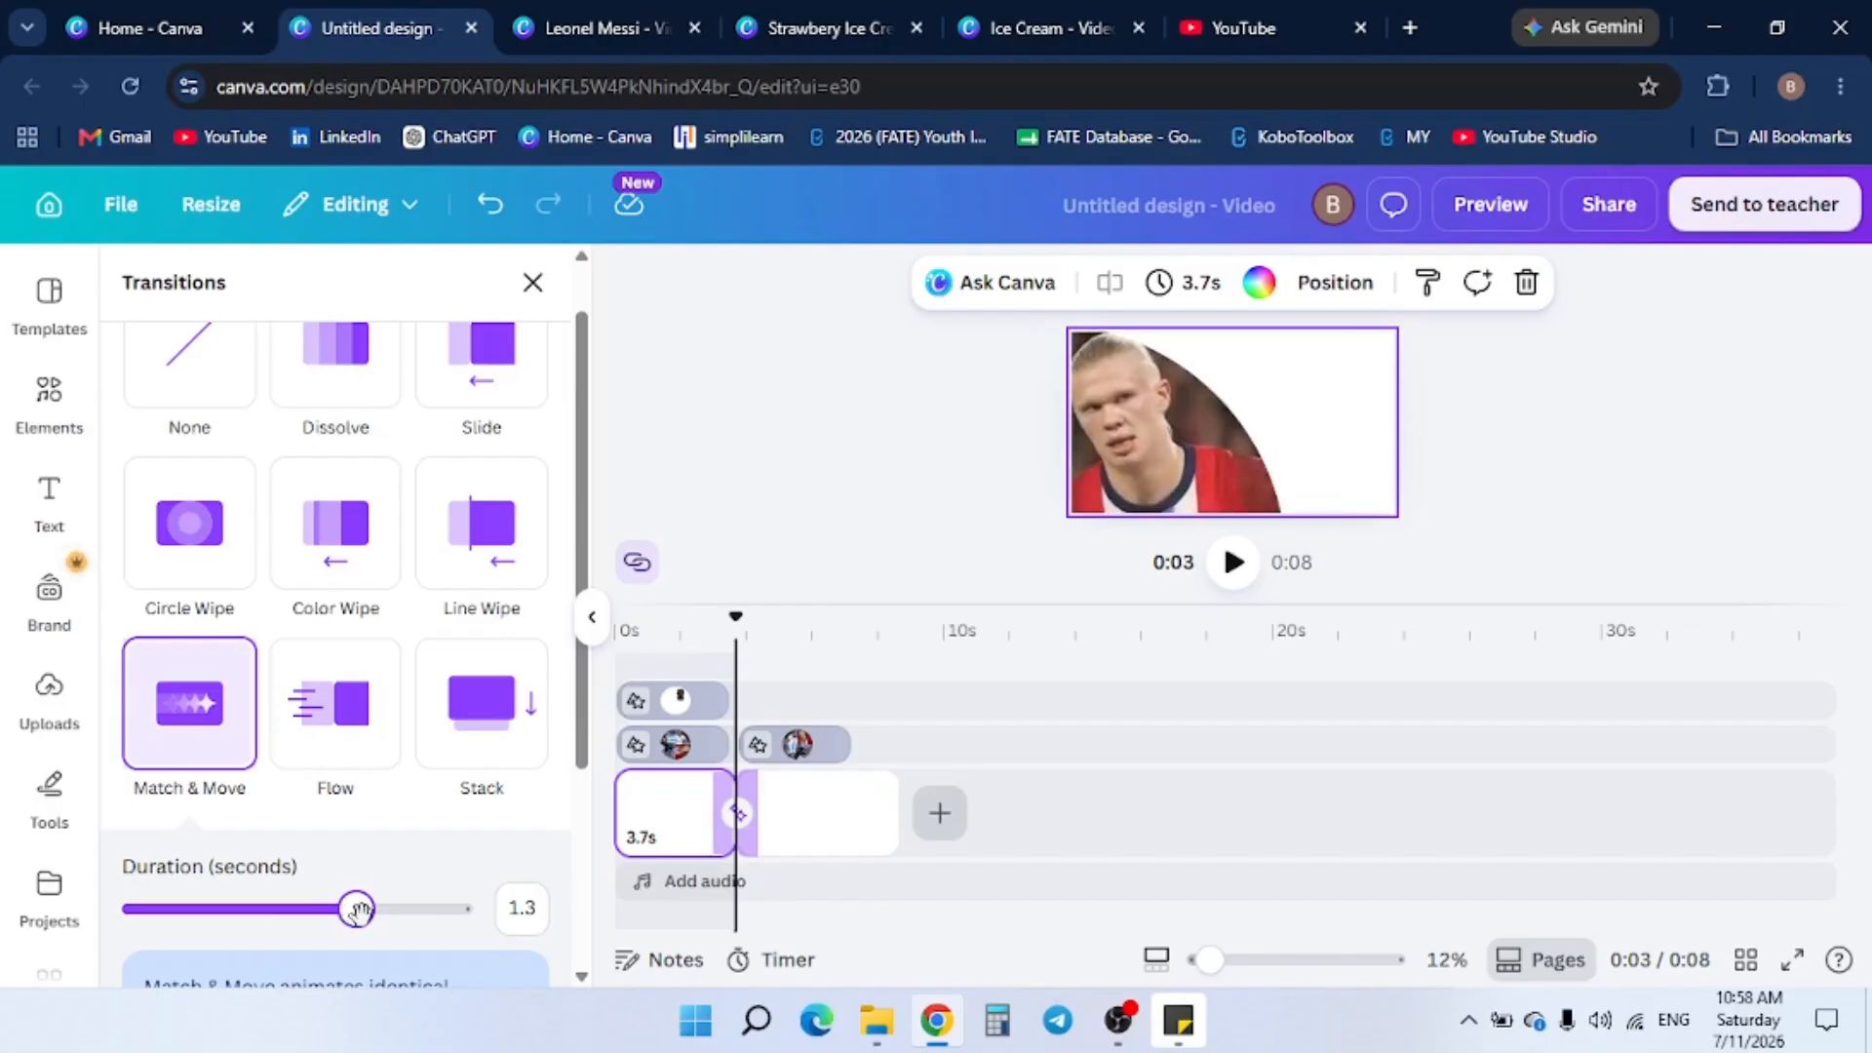
{"action": "left_click", "coordinate": [848, 493]}
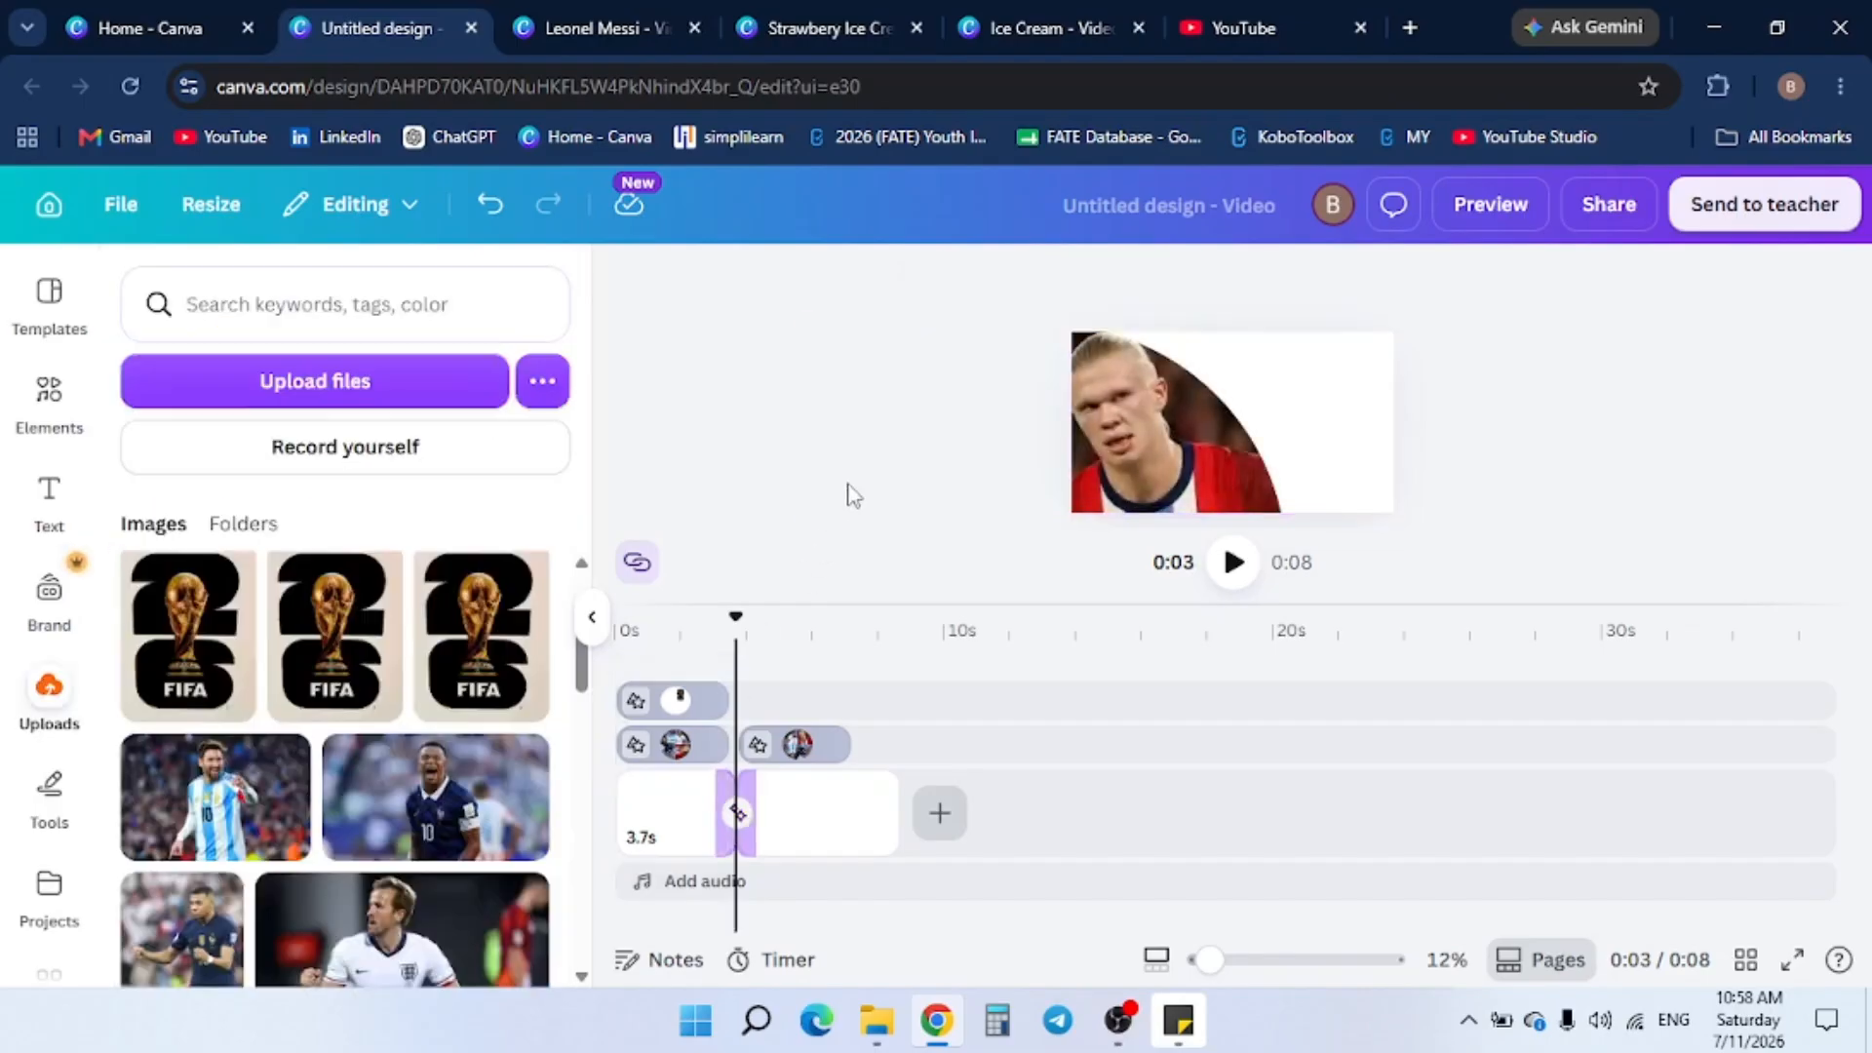
Extend the logo group's clip to the end of the second photo clip and trim the second page to 3.4 seconds
{"action": "left_click", "coordinate": [687, 716]}
{"action": "left_click_drag", "start_coordinate": [727, 702], "coordinate": [846, 695]}
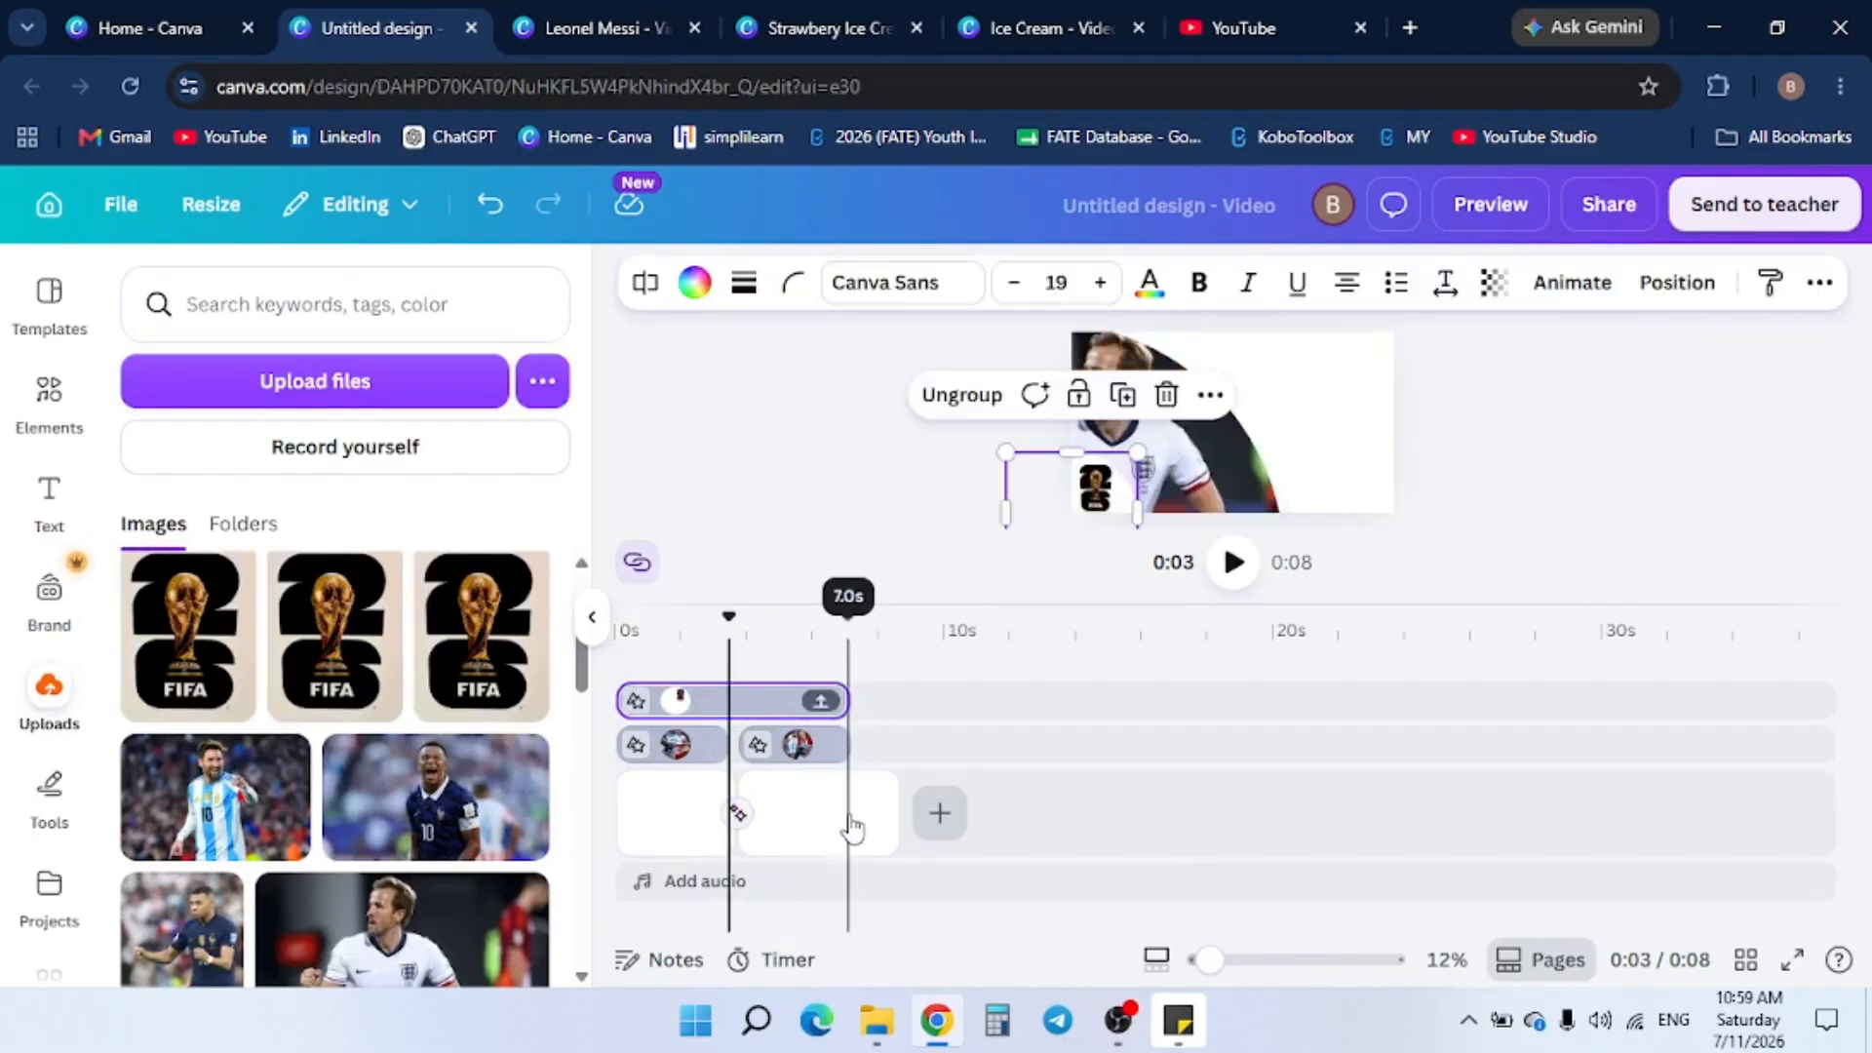
{"action": "left_click", "coordinate": [838, 819]}
{"action": "left_click_drag", "start_coordinate": [892, 812], "coordinate": [848, 812]}
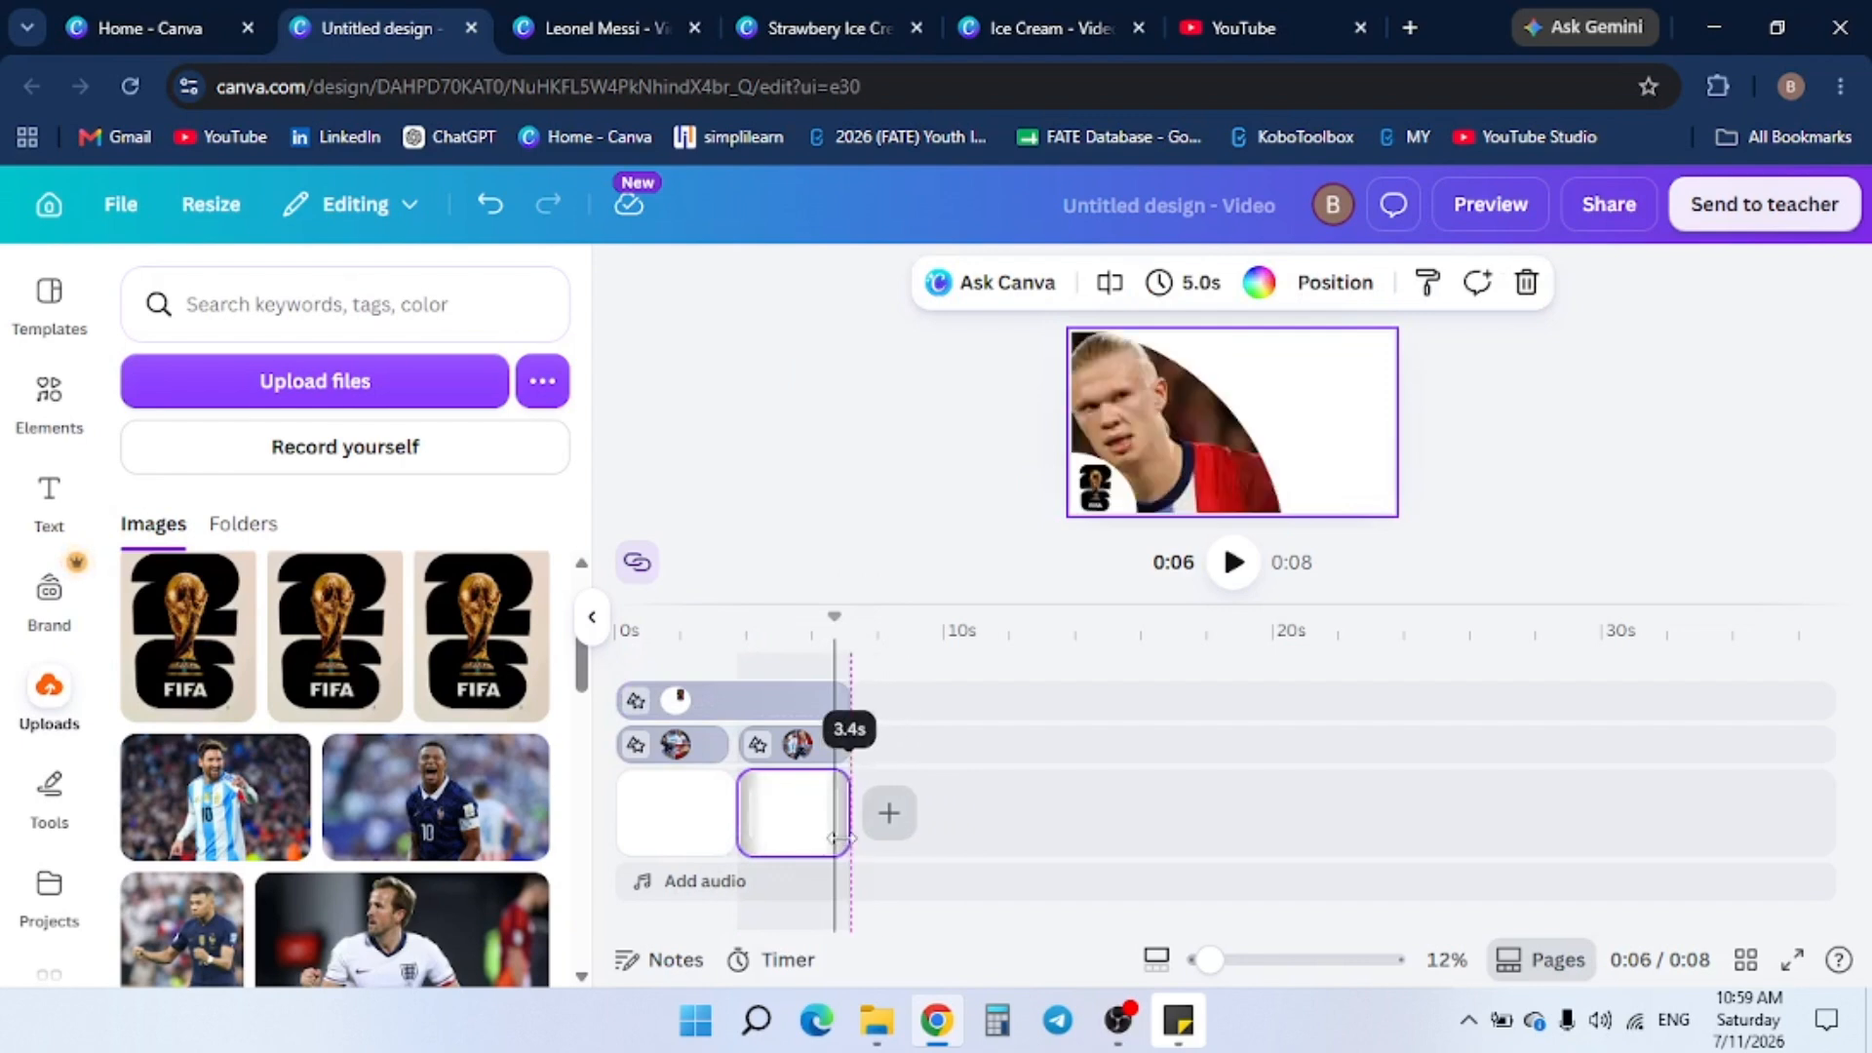
{"action": "left_click", "coordinate": [911, 518]}
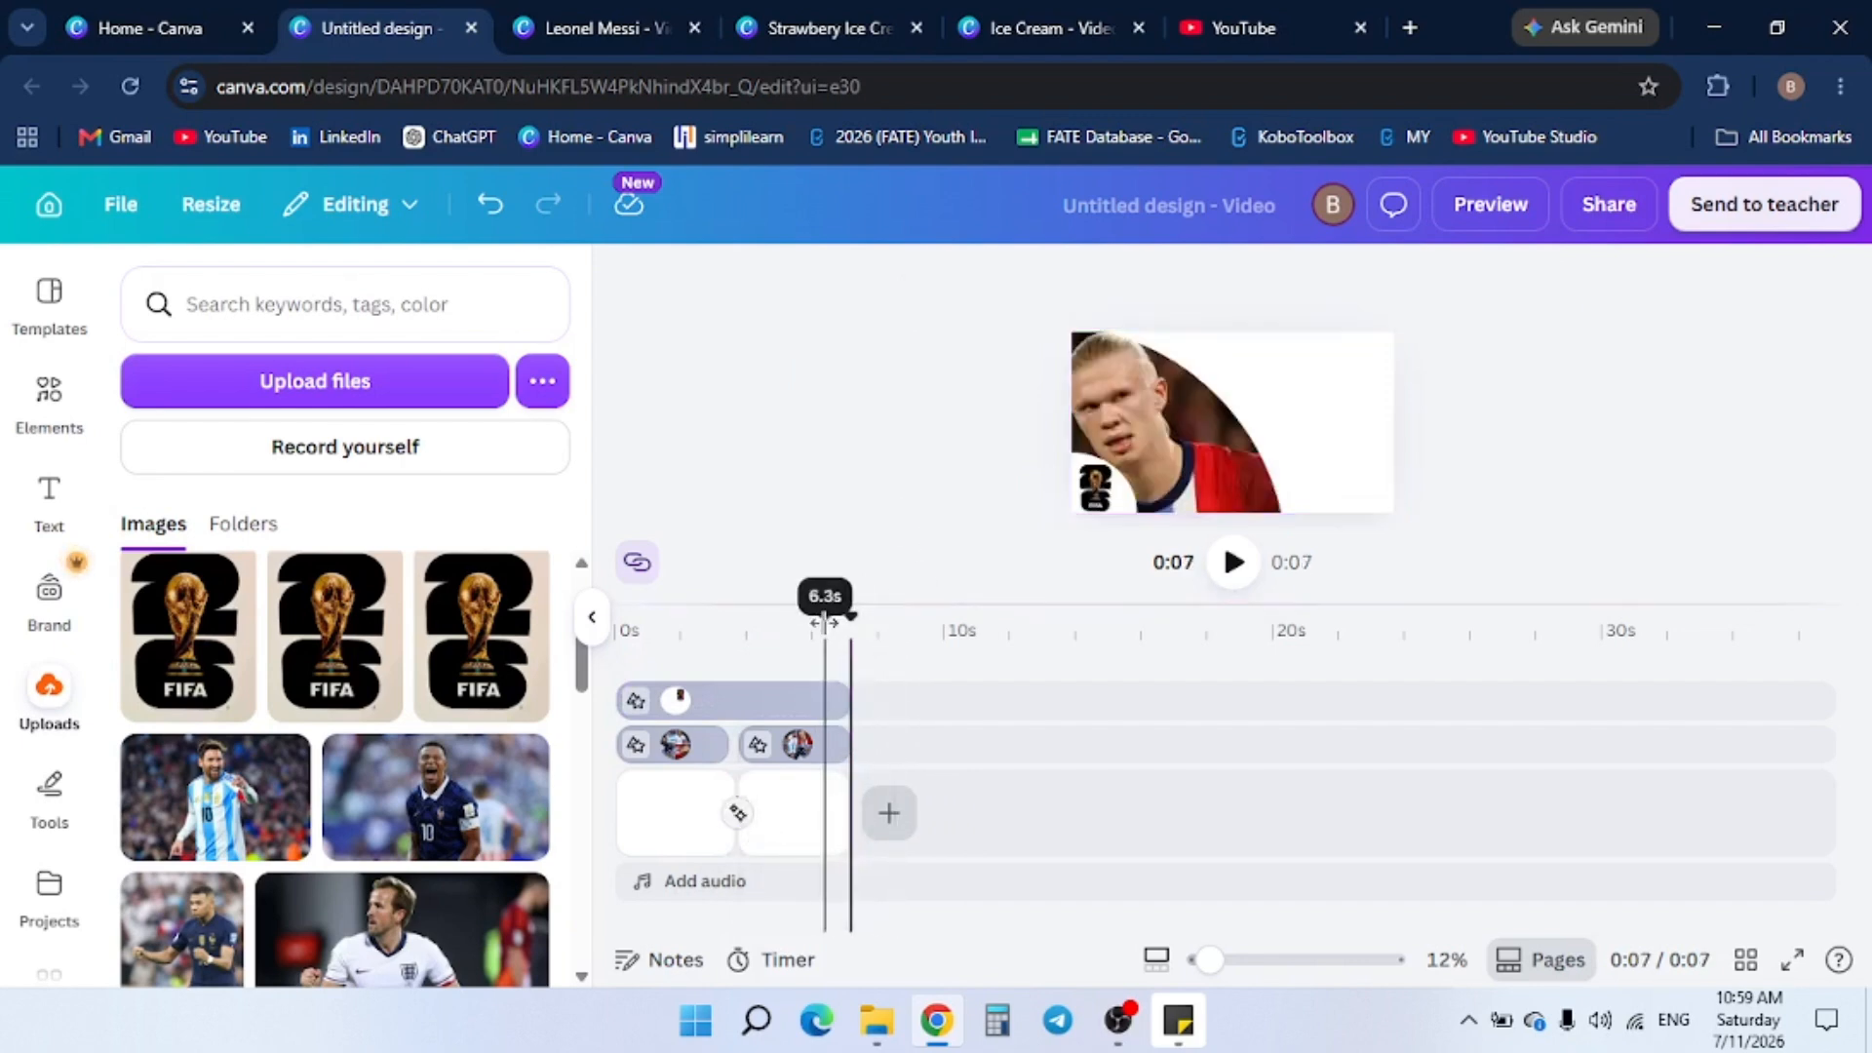
{"action": "left_click", "coordinate": [688, 696]}
{"action": "left_click", "coordinate": [649, 704]}
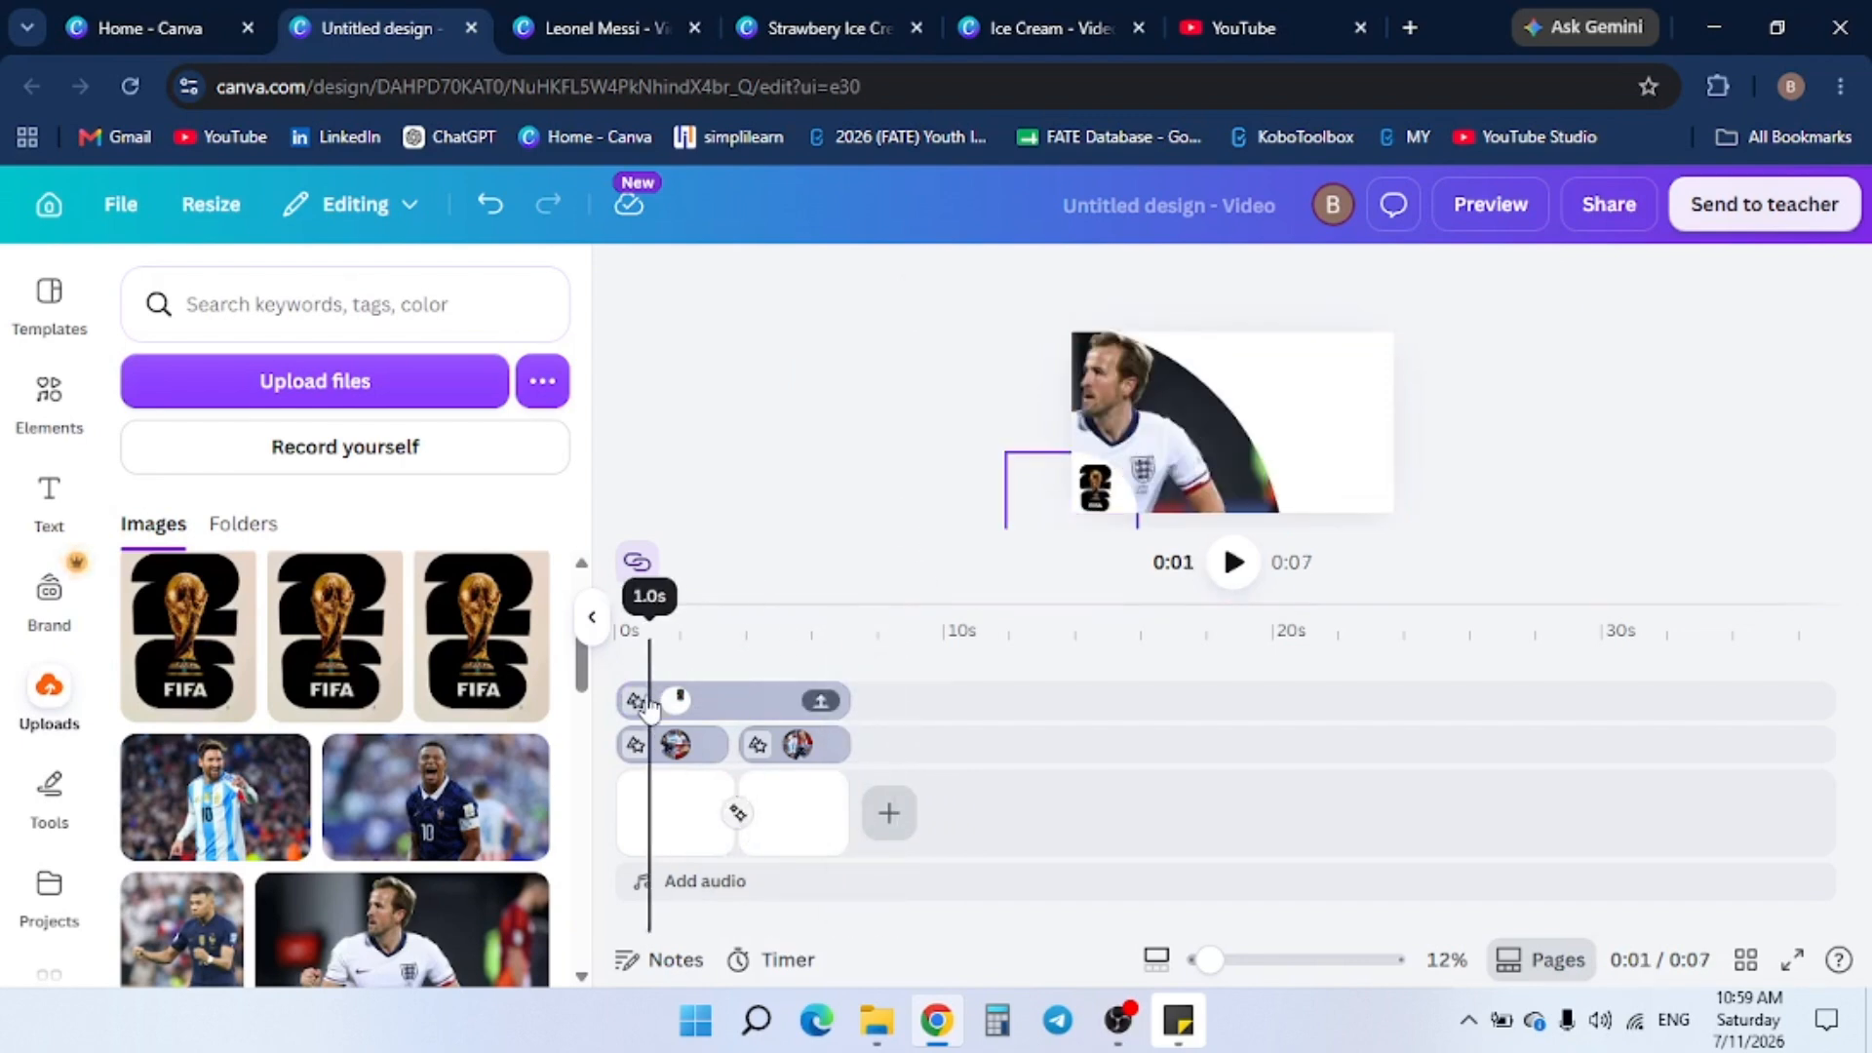
{"action": "left_click_drag", "start_coordinate": [649, 703], "coordinate": [775, 677]}
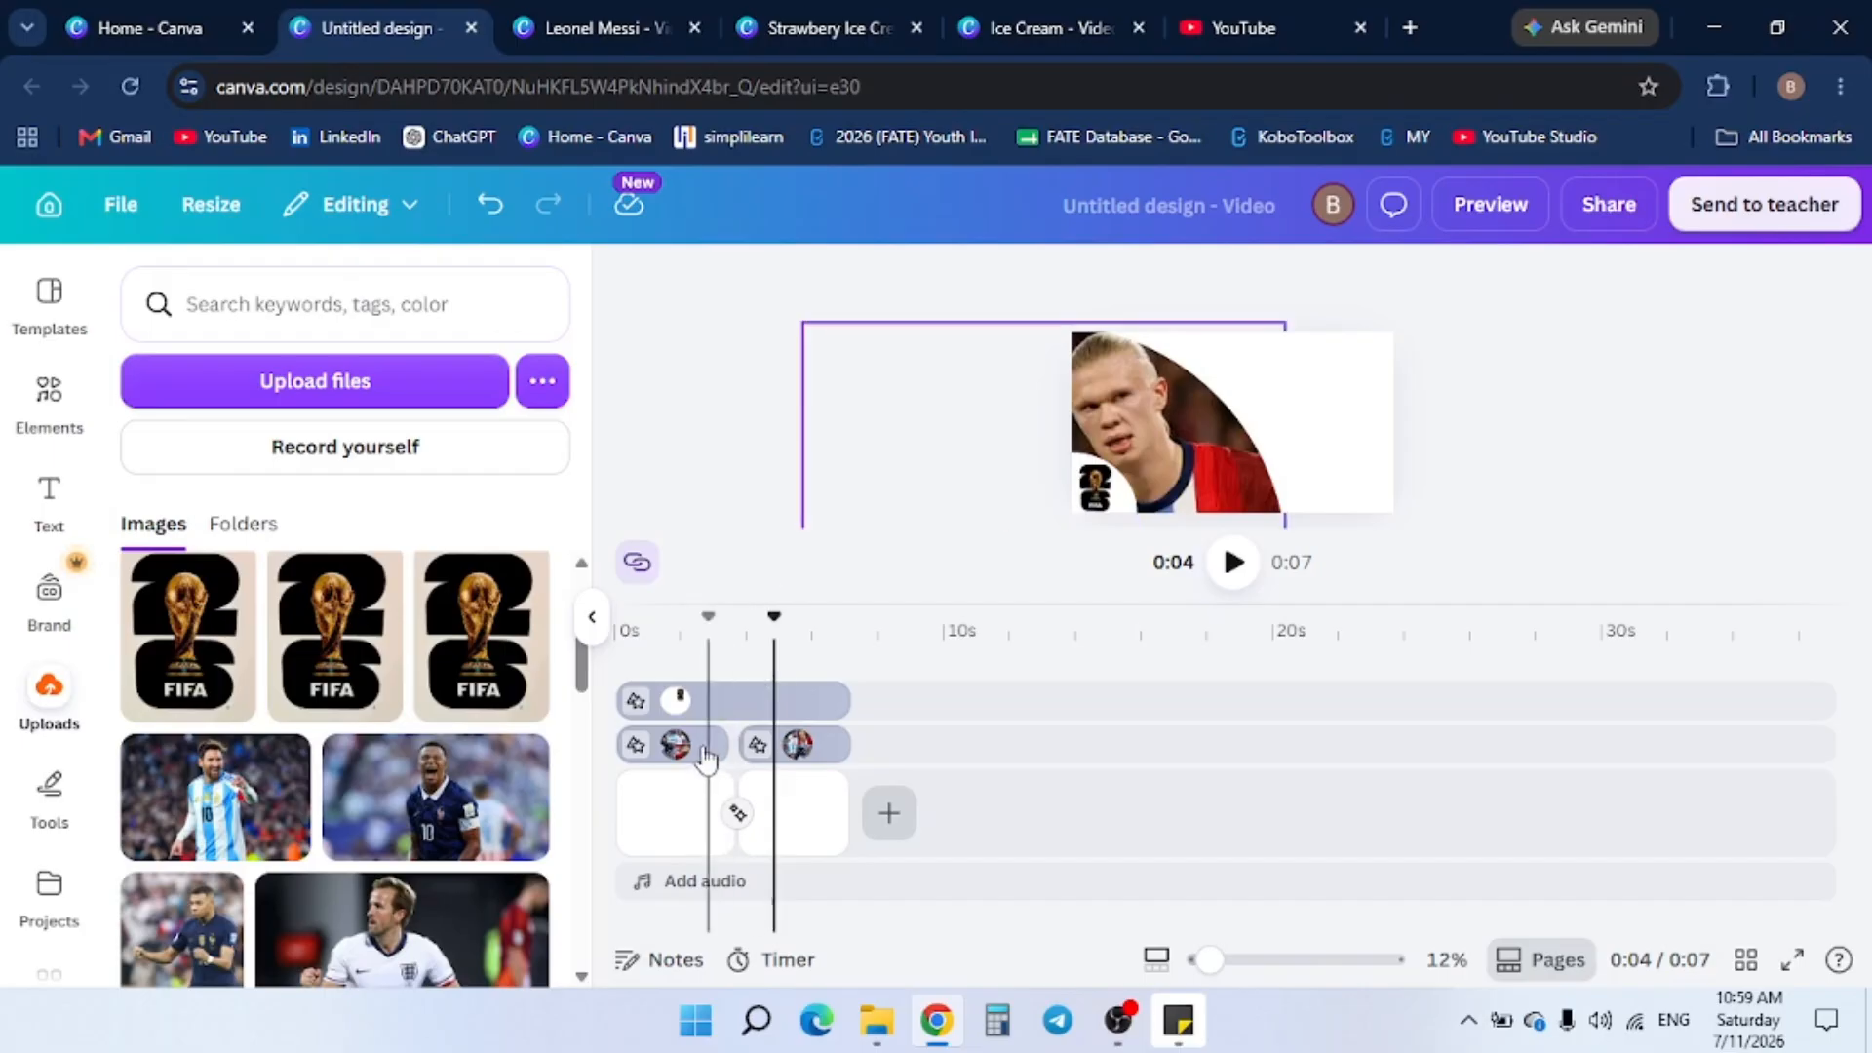
{"action": "left_click", "coordinate": [1106, 1021]}
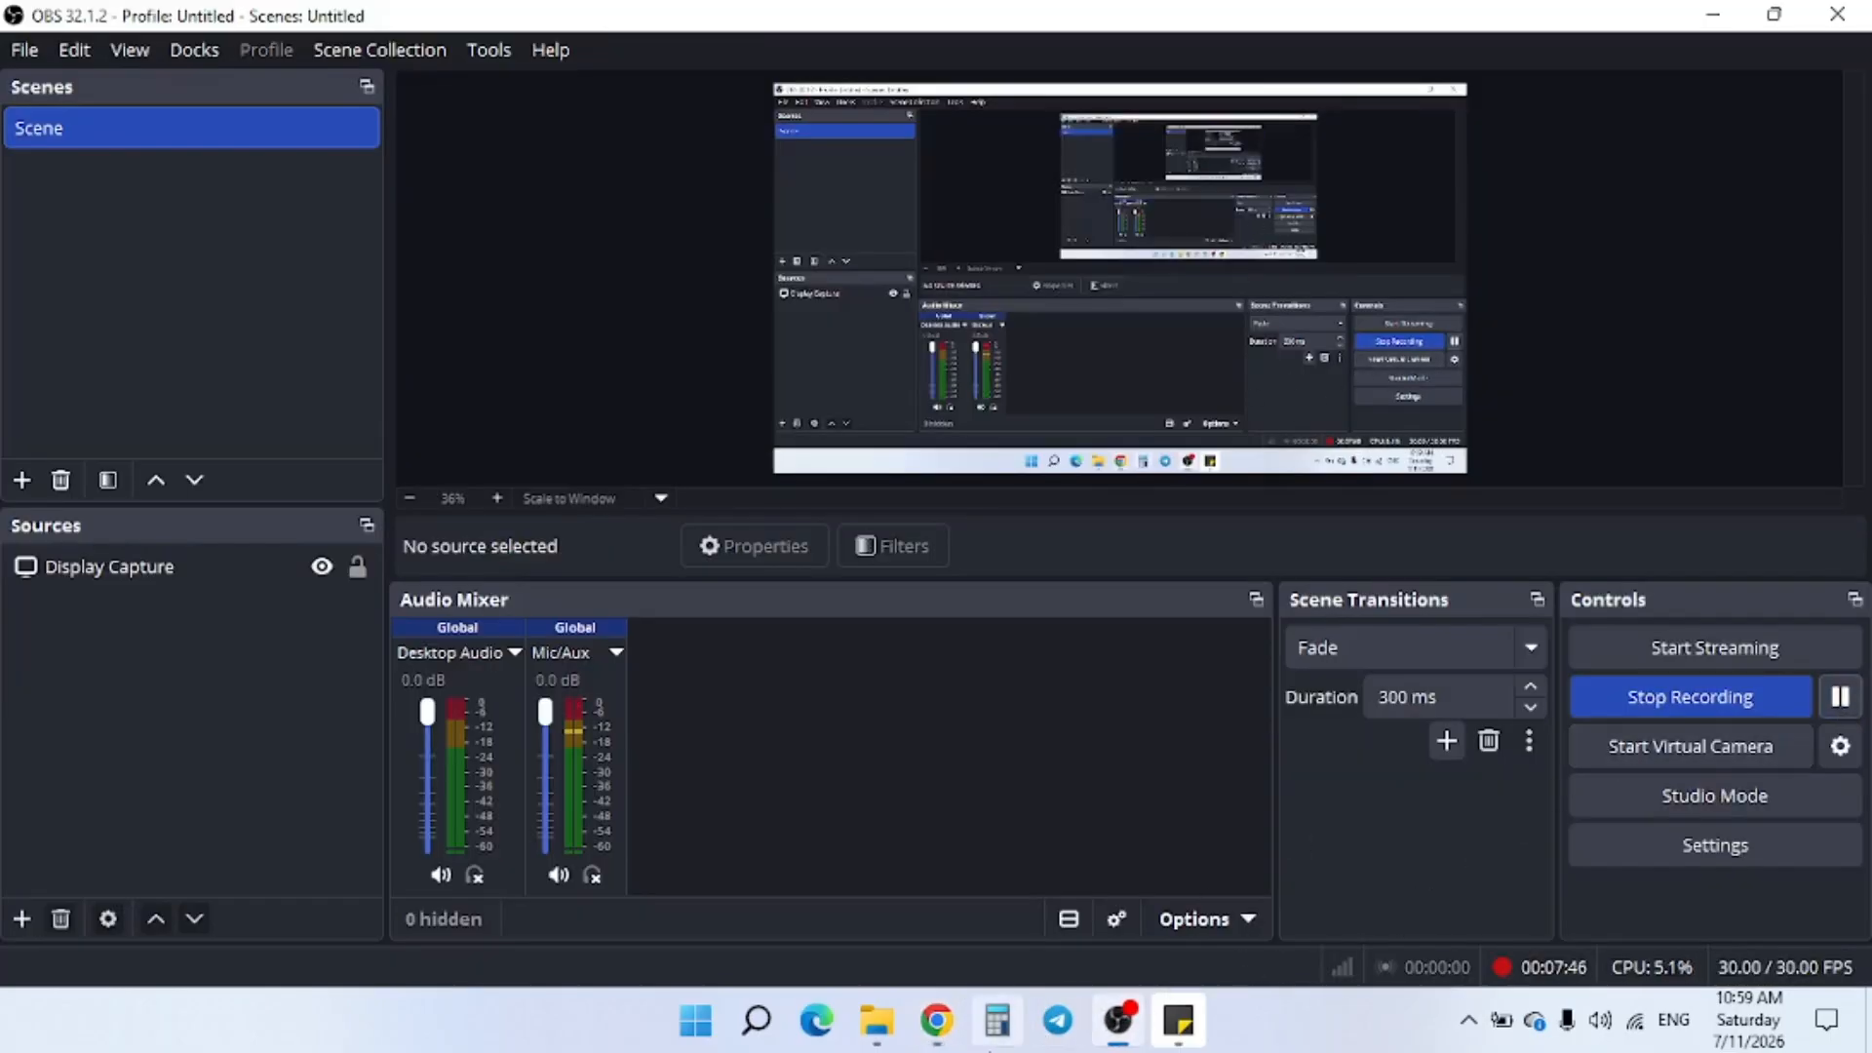
{"action": "left_click", "coordinate": [936, 1021]}
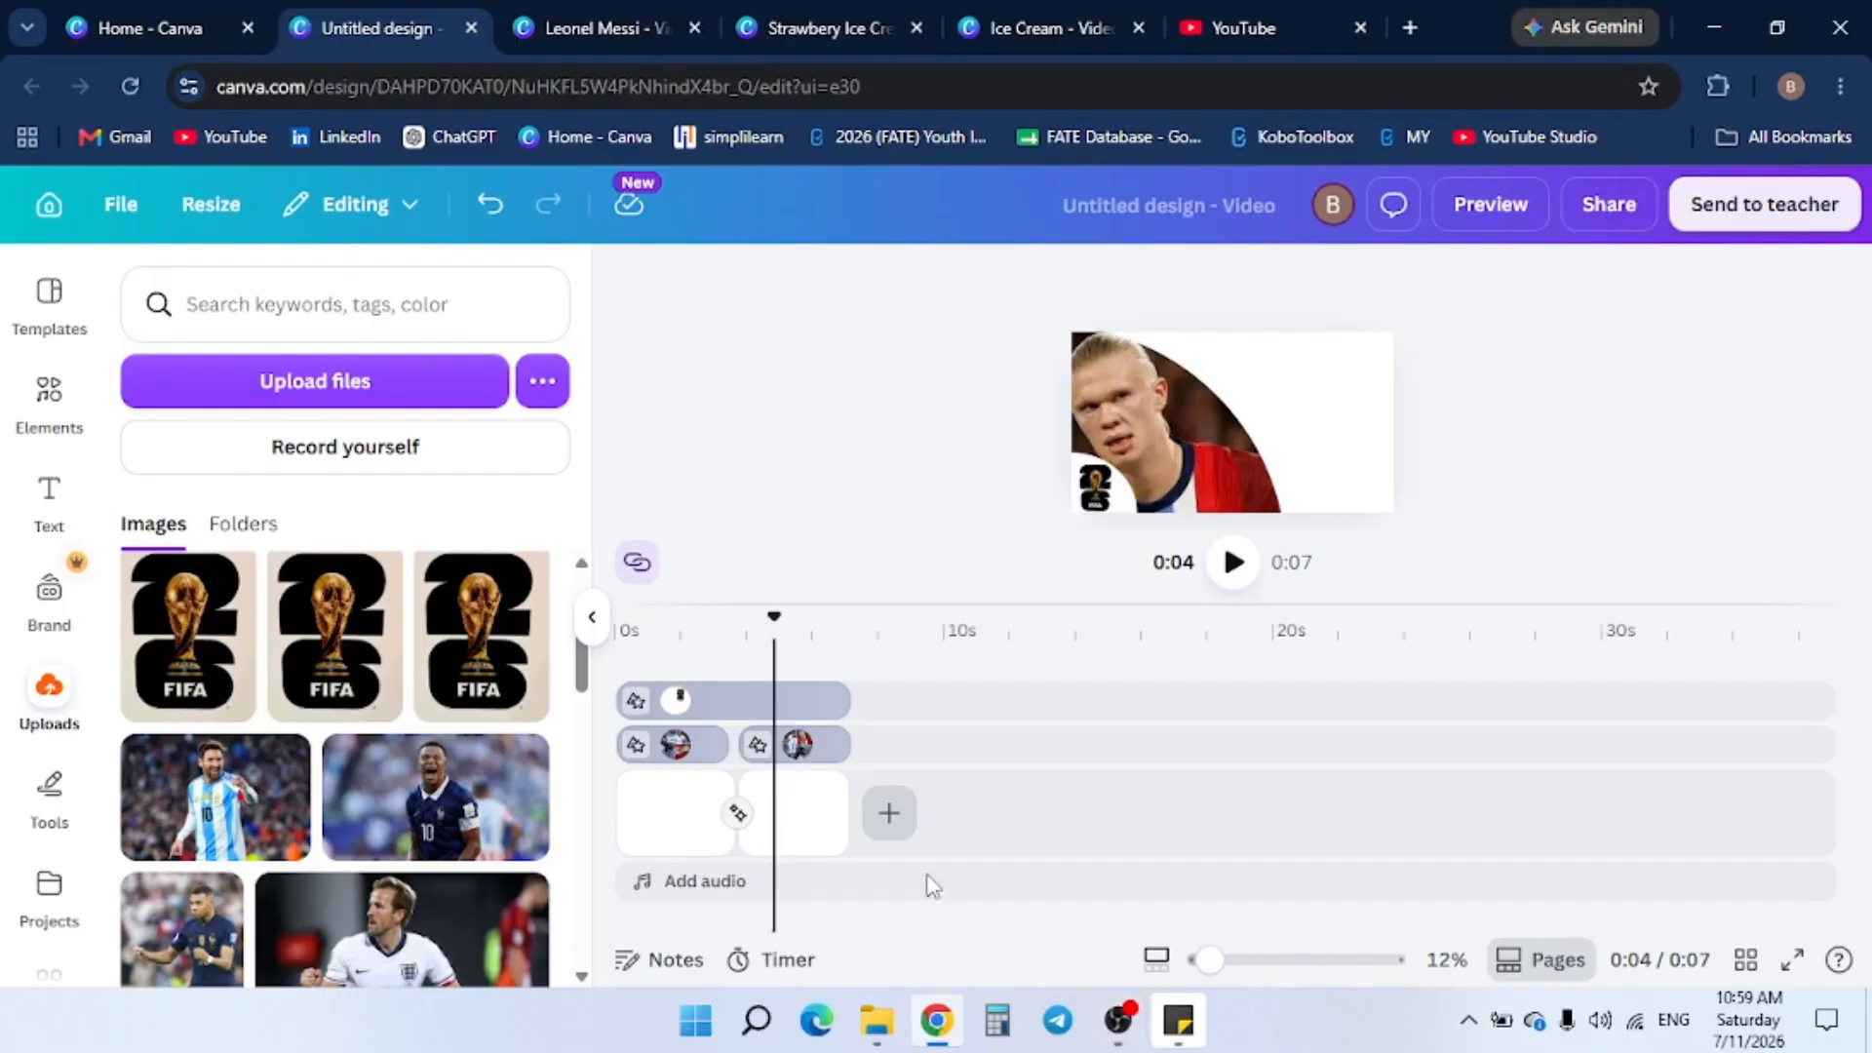
Add a third and a fourth blank page at the end of the video
{"action": "left_click", "coordinate": [887, 821]}
{"action": "left_click", "coordinate": [862, 746]}
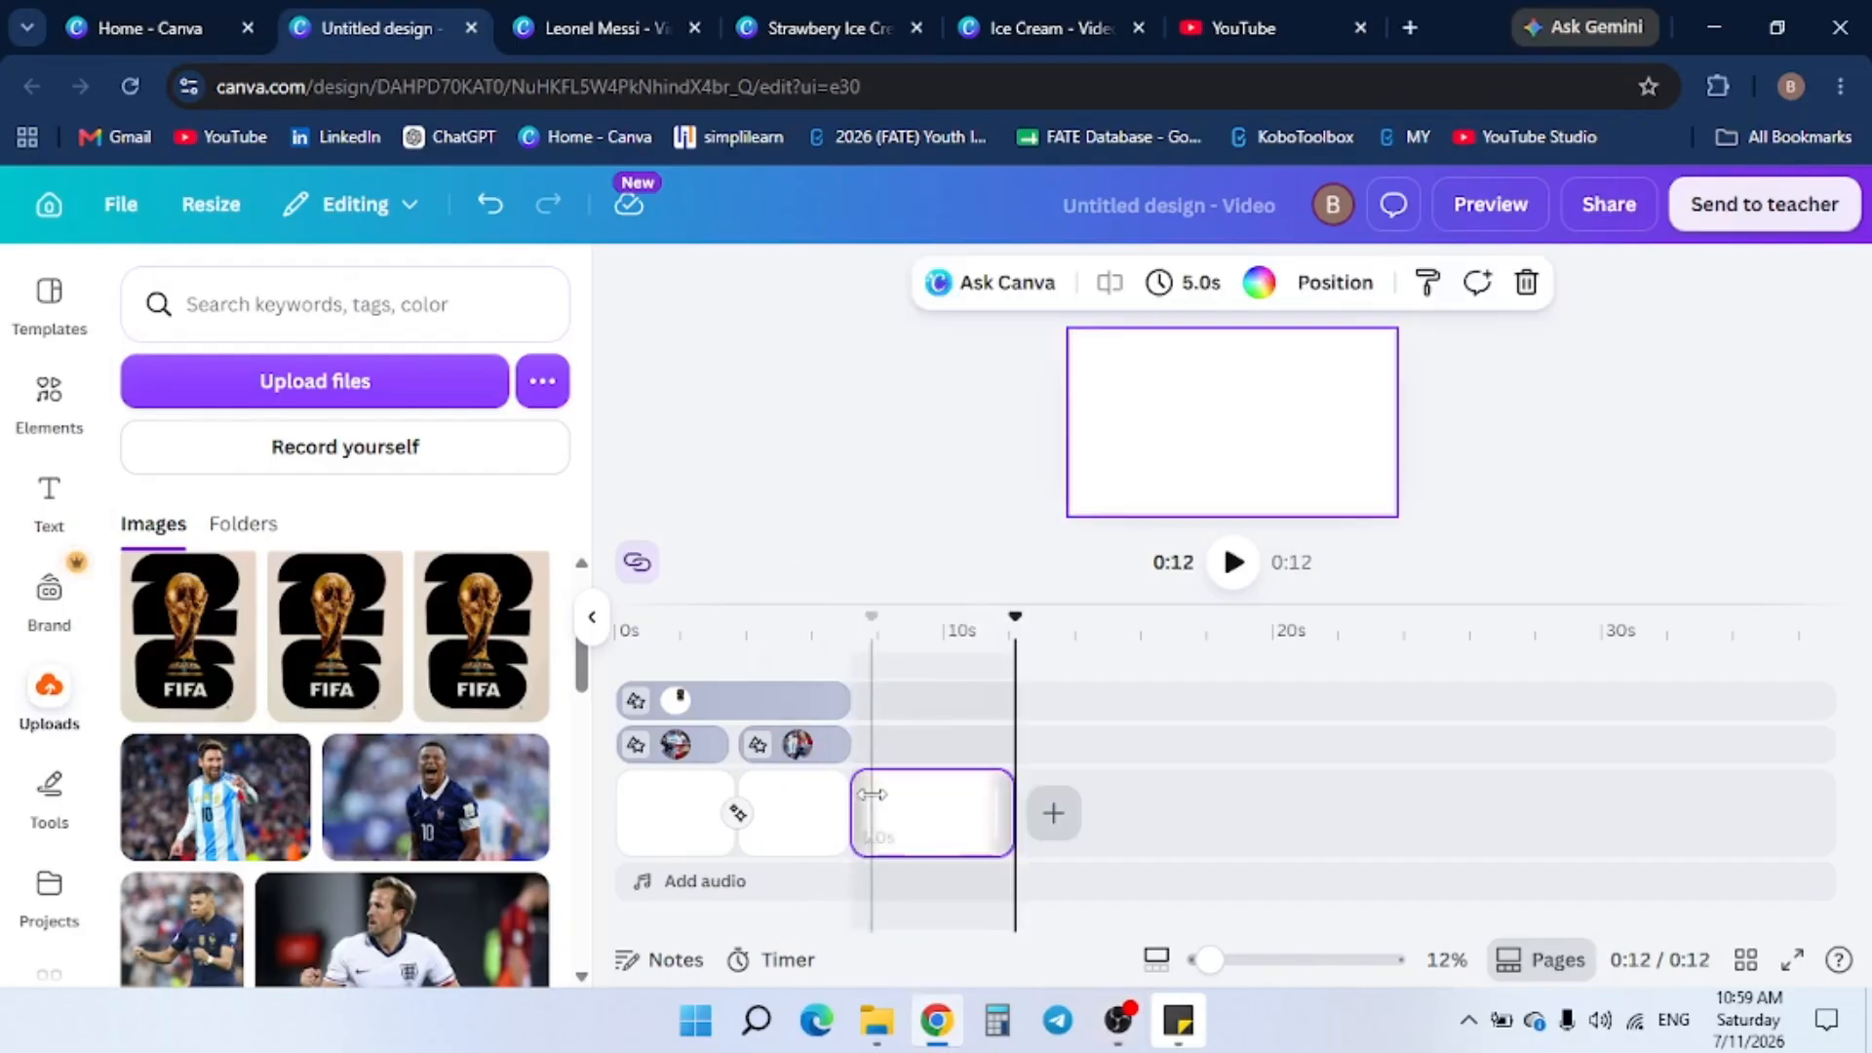
{"action": "left_click", "coordinate": [1058, 824]}
{"action": "left_click", "coordinate": [1029, 747]}
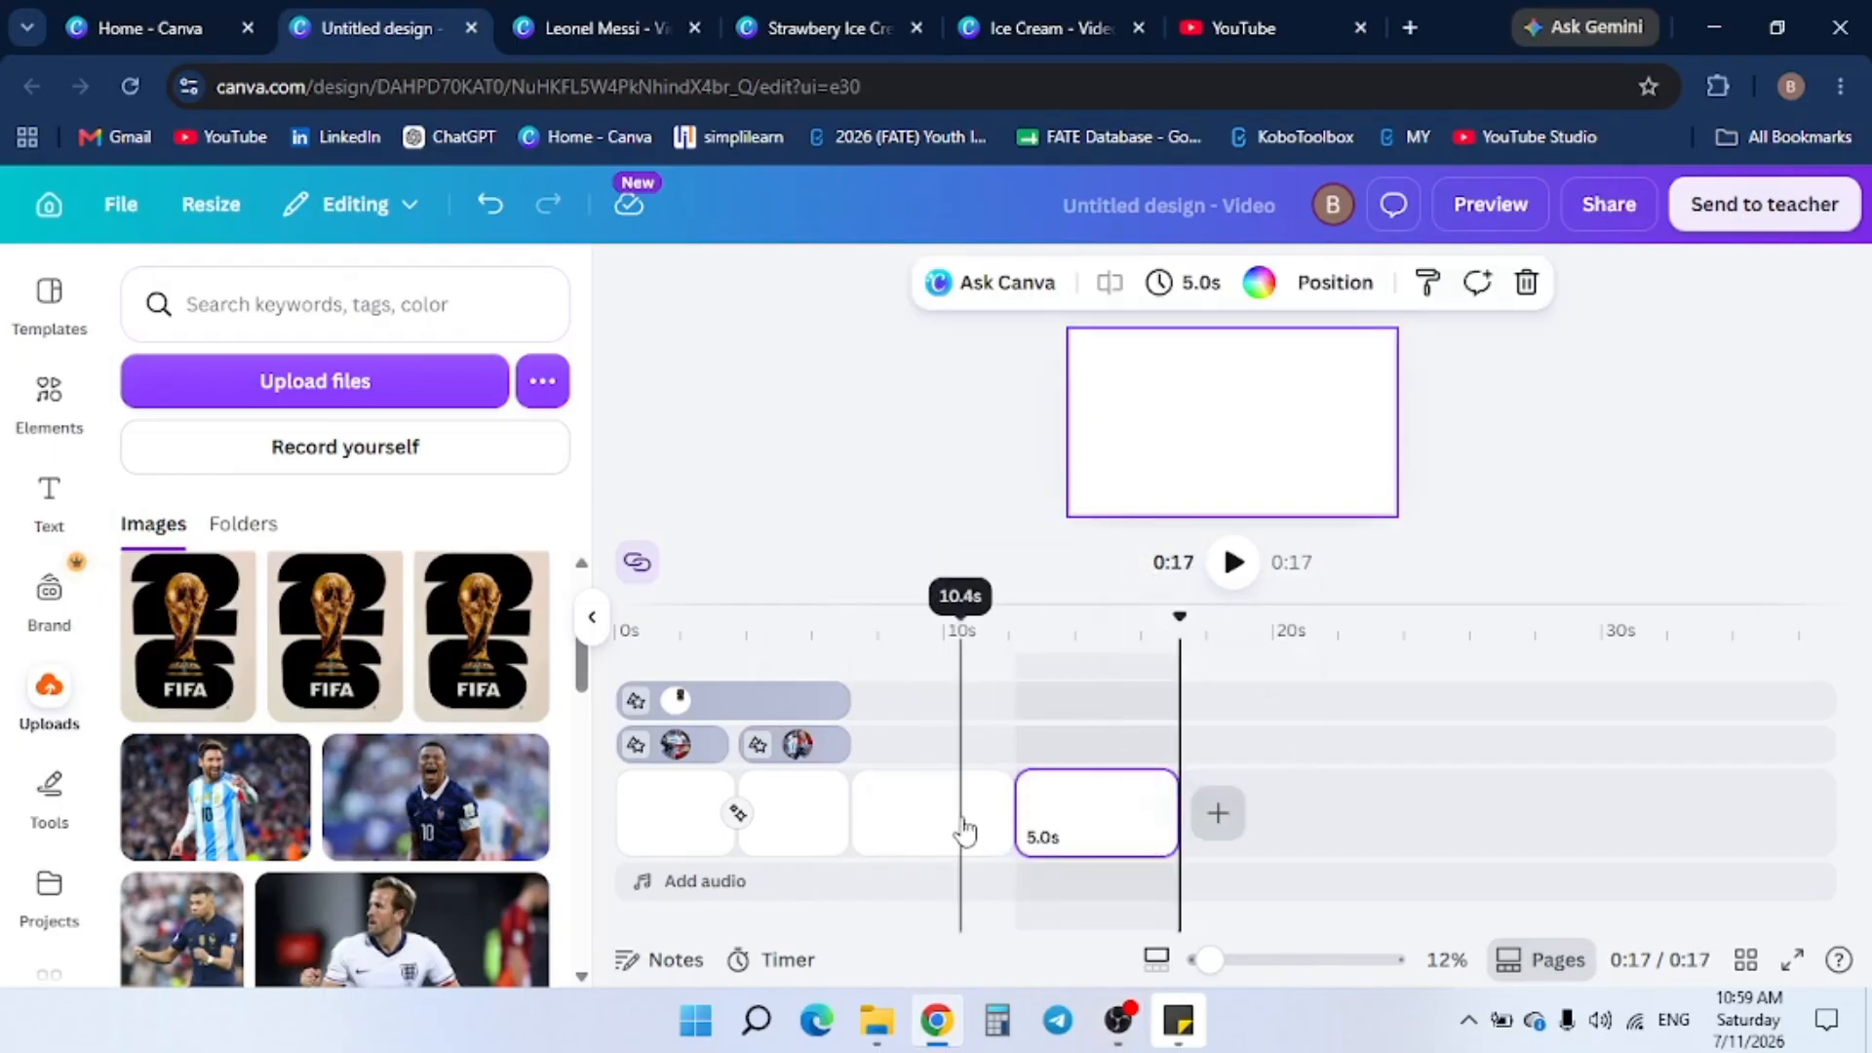
Shorten the third page to about the second page's length and trim the fourth page to 3.7 seconds
{"action": "left_click_drag", "start_coordinate": [1014, 821], "coordinate": [961, 810]}
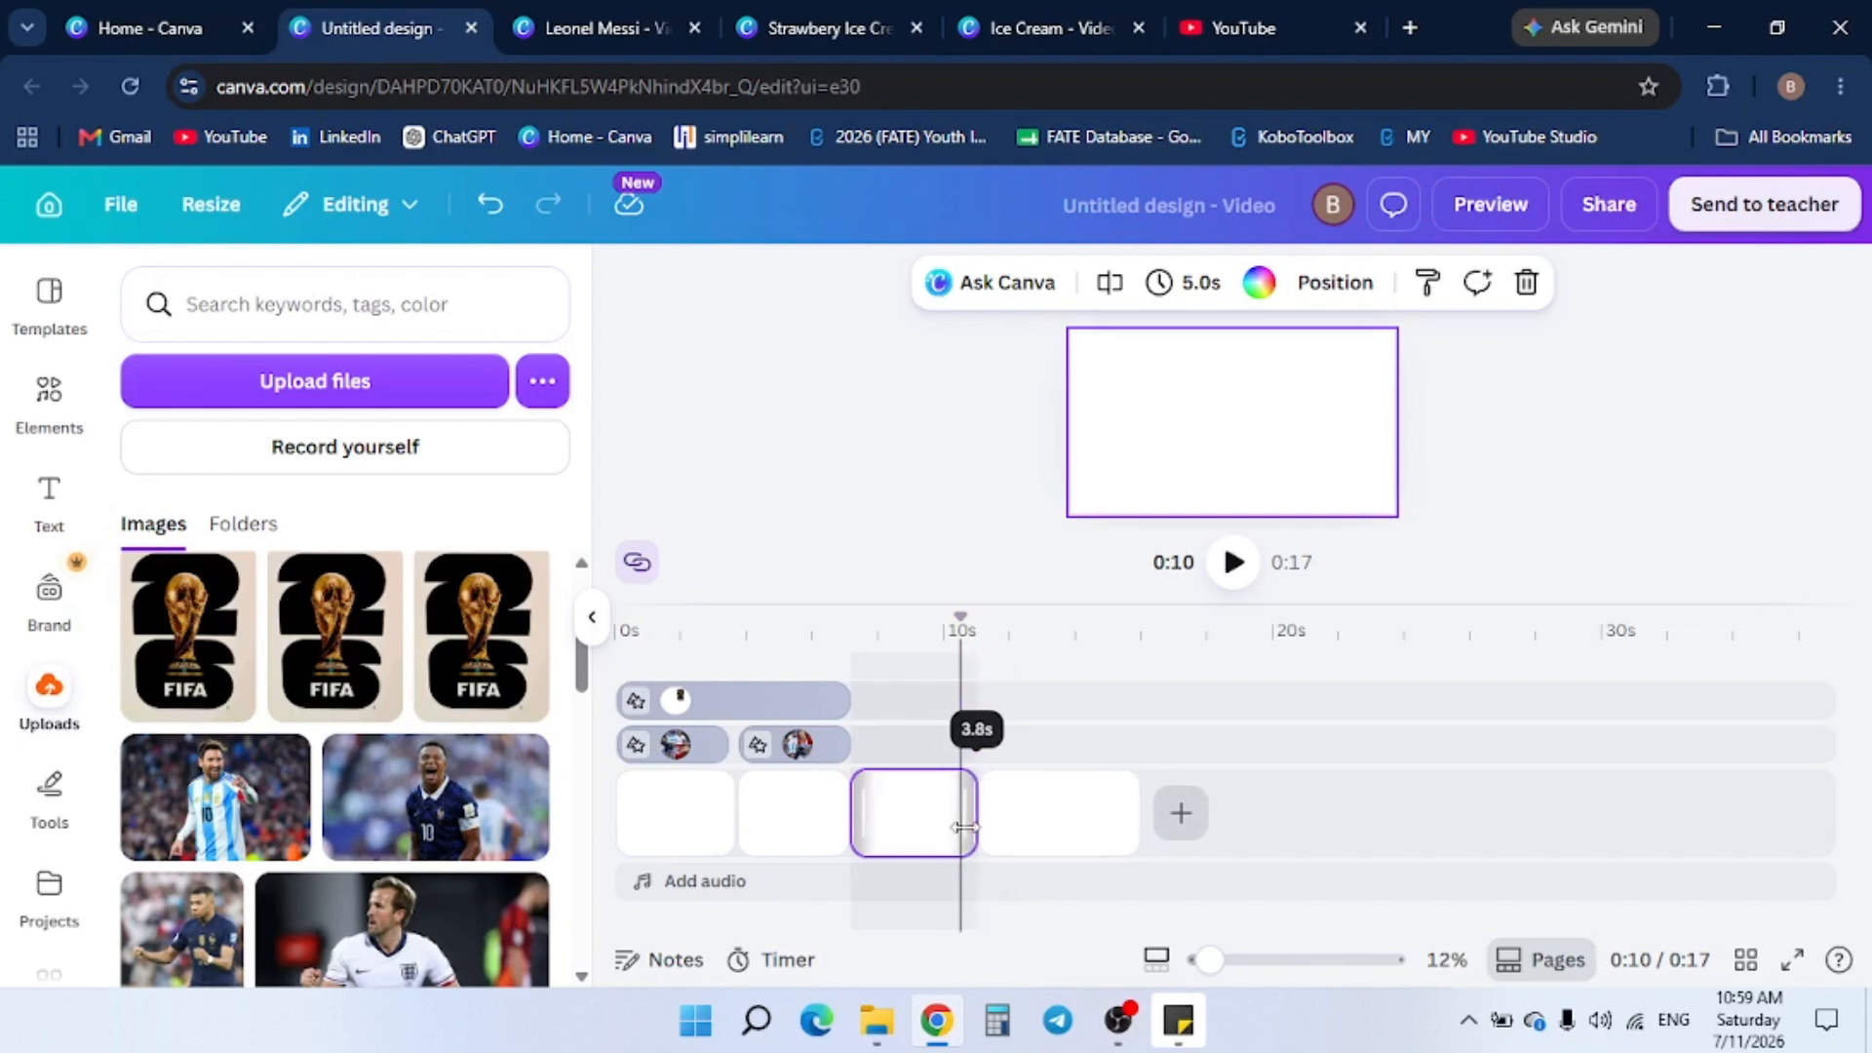
{"action": "left_click_drag", "start_coordinate": [961, 831], "coordinate": [945, 830]}
{"action": "left_click", "coordinate": [1036, 828]}
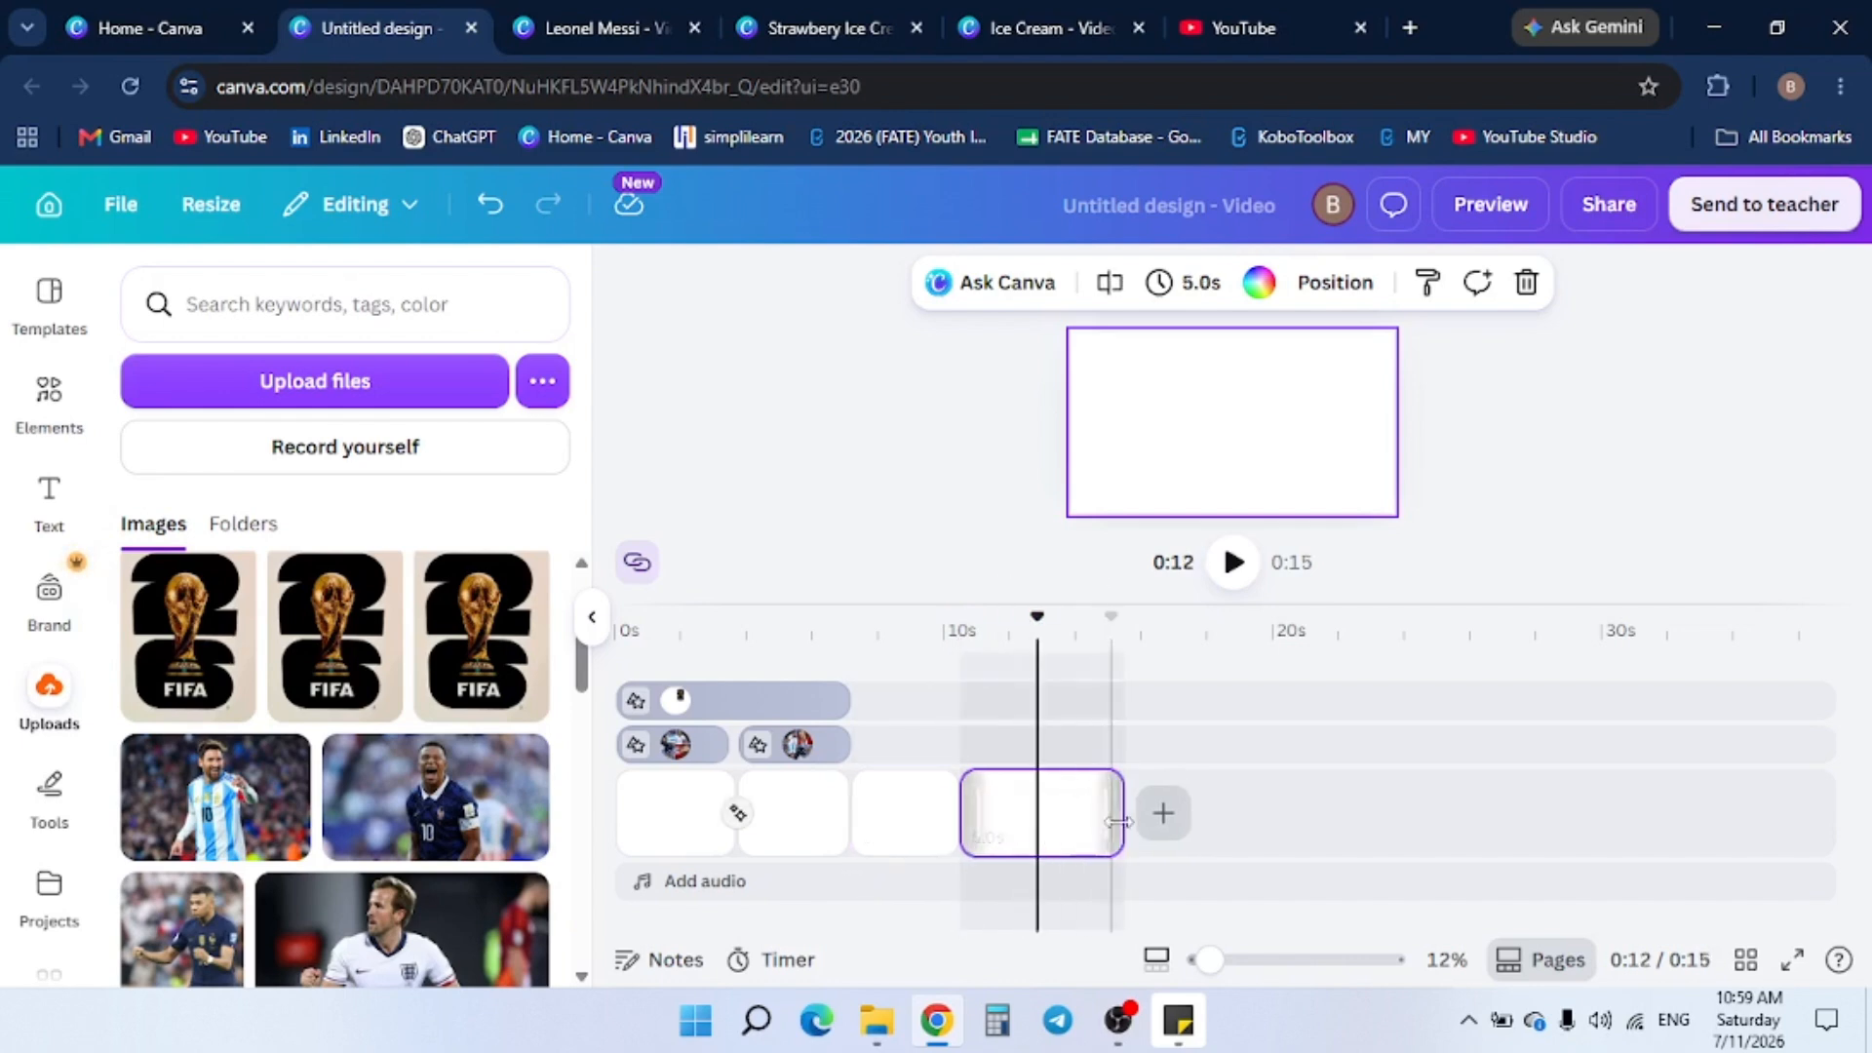
{"action": "left_click_drag", "start_coordinate": [1121, 829], "coordinate": [1077, 833]}
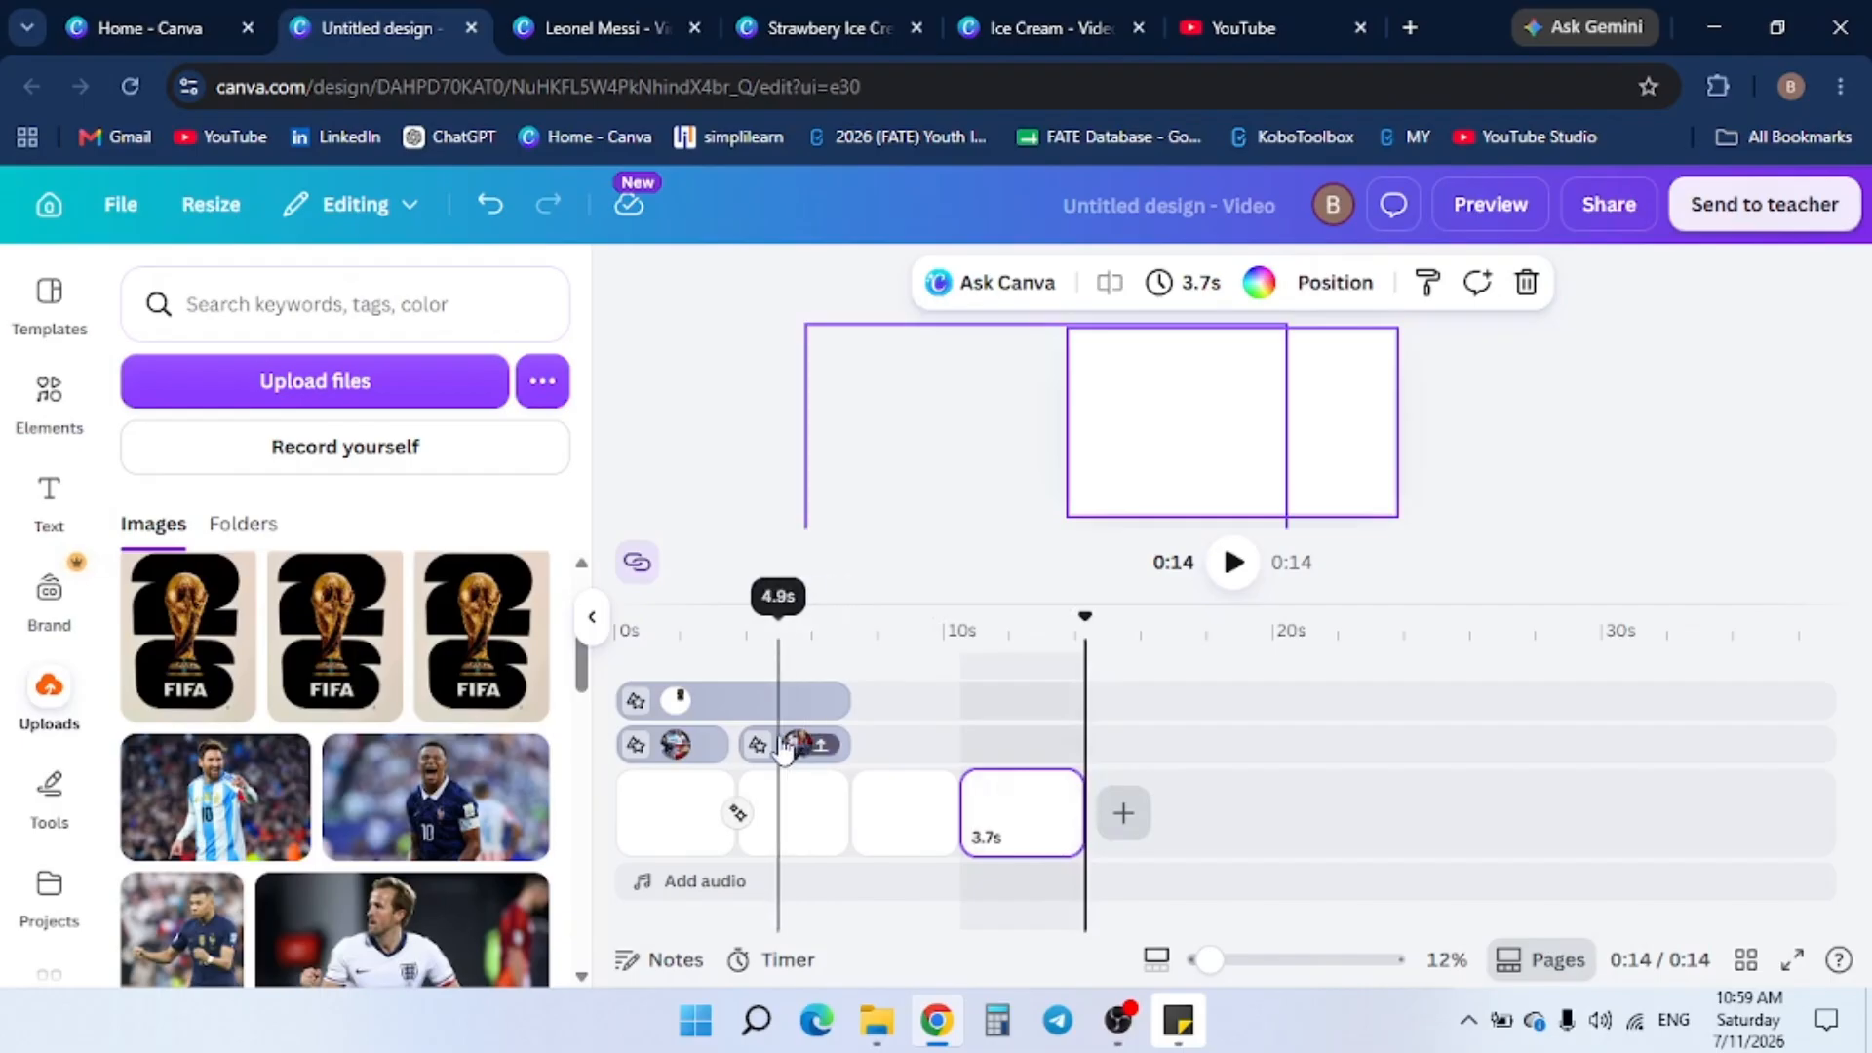
Duplicate the second page's four-photo group and place the copy's clip on the third page
{"action": "left_click", "coordinate": [783, 745]}
{"action": "right_click", "coordinate": [783, 749]}
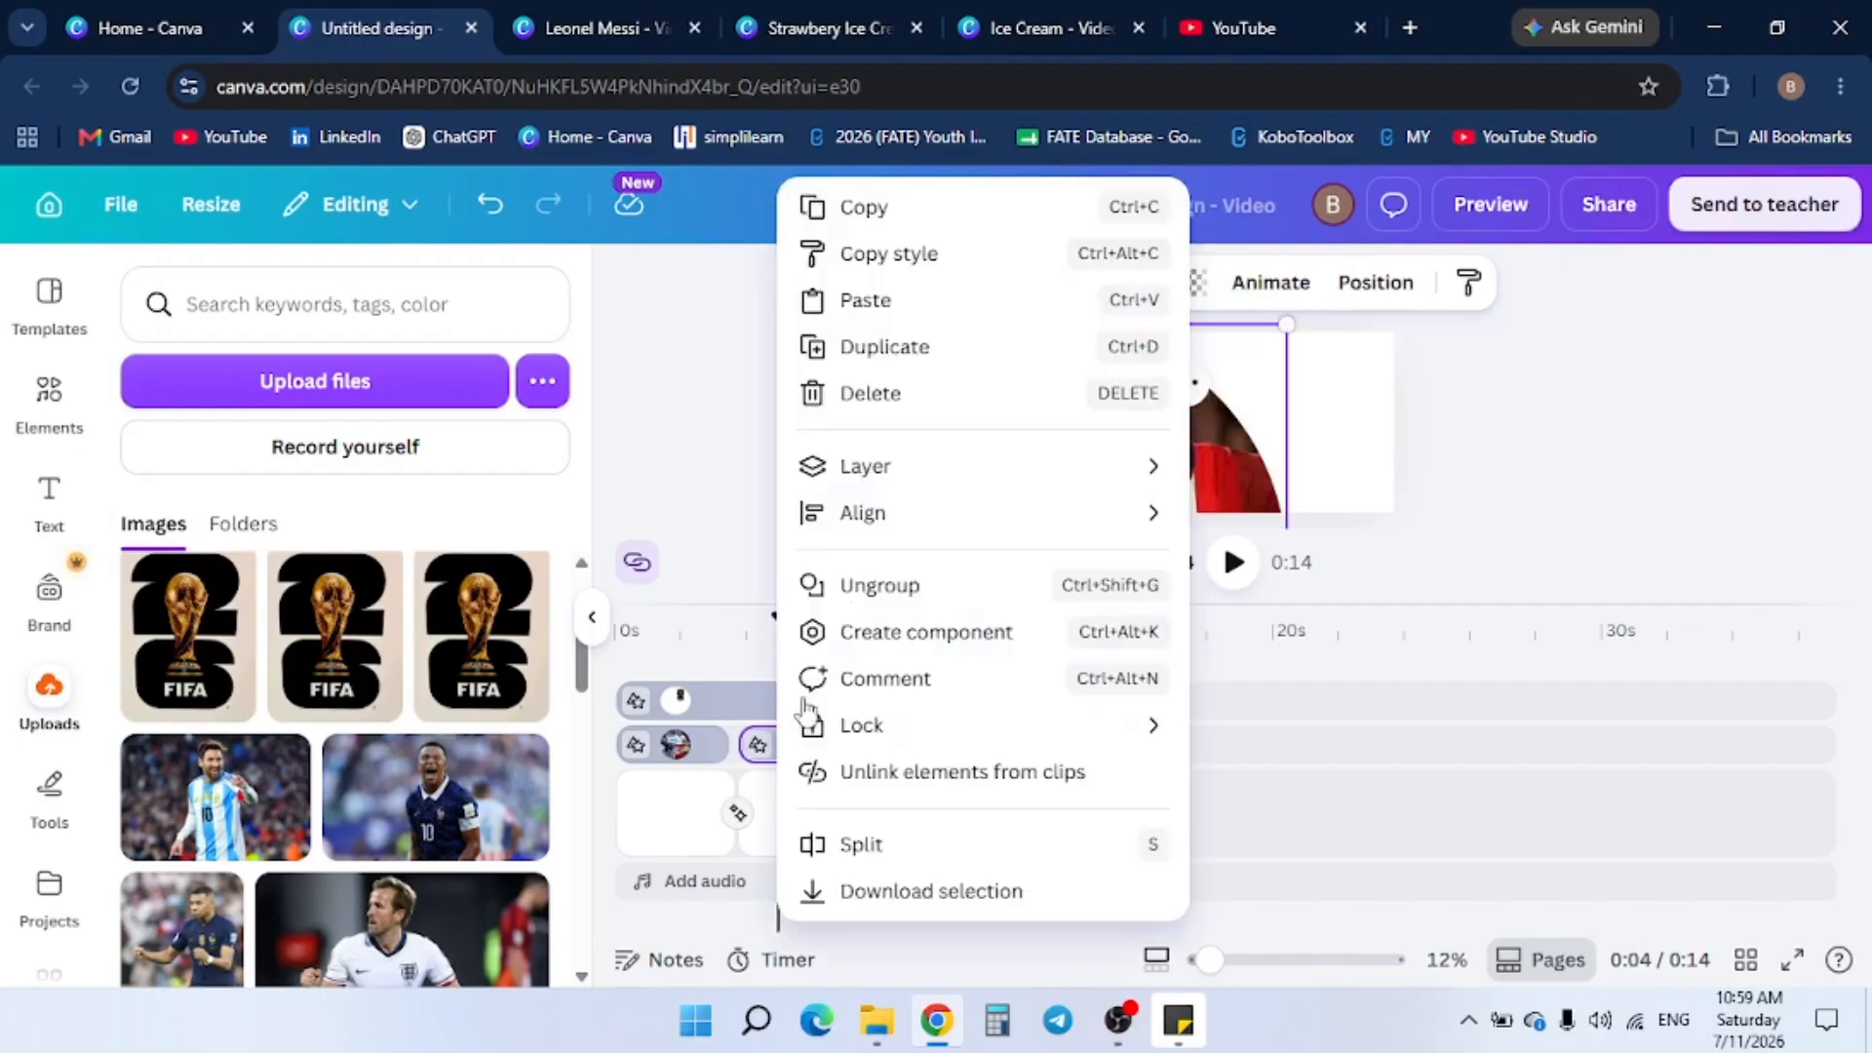
{"action": "left_click", "coordinate": [884, 349]}
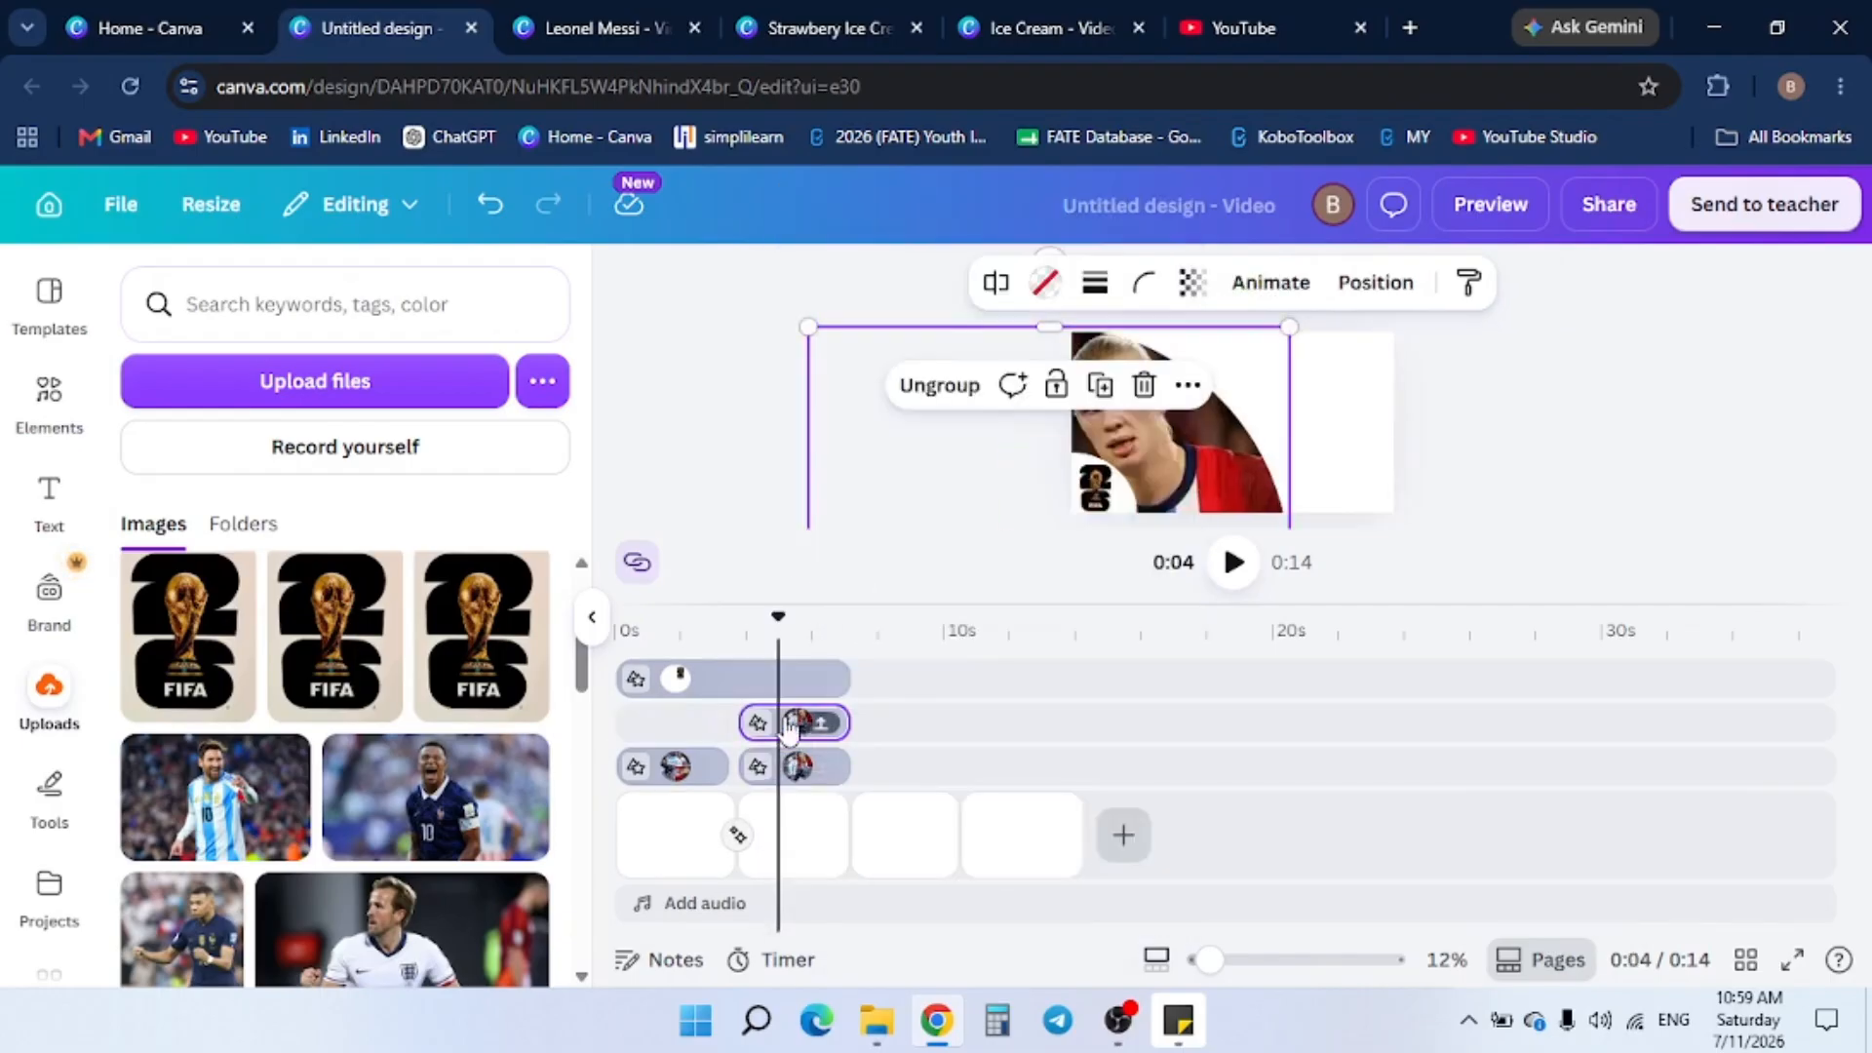
{"action": "left_click_drag", "start_coordinate": [833, 766], "coordinate": [914, 746]}
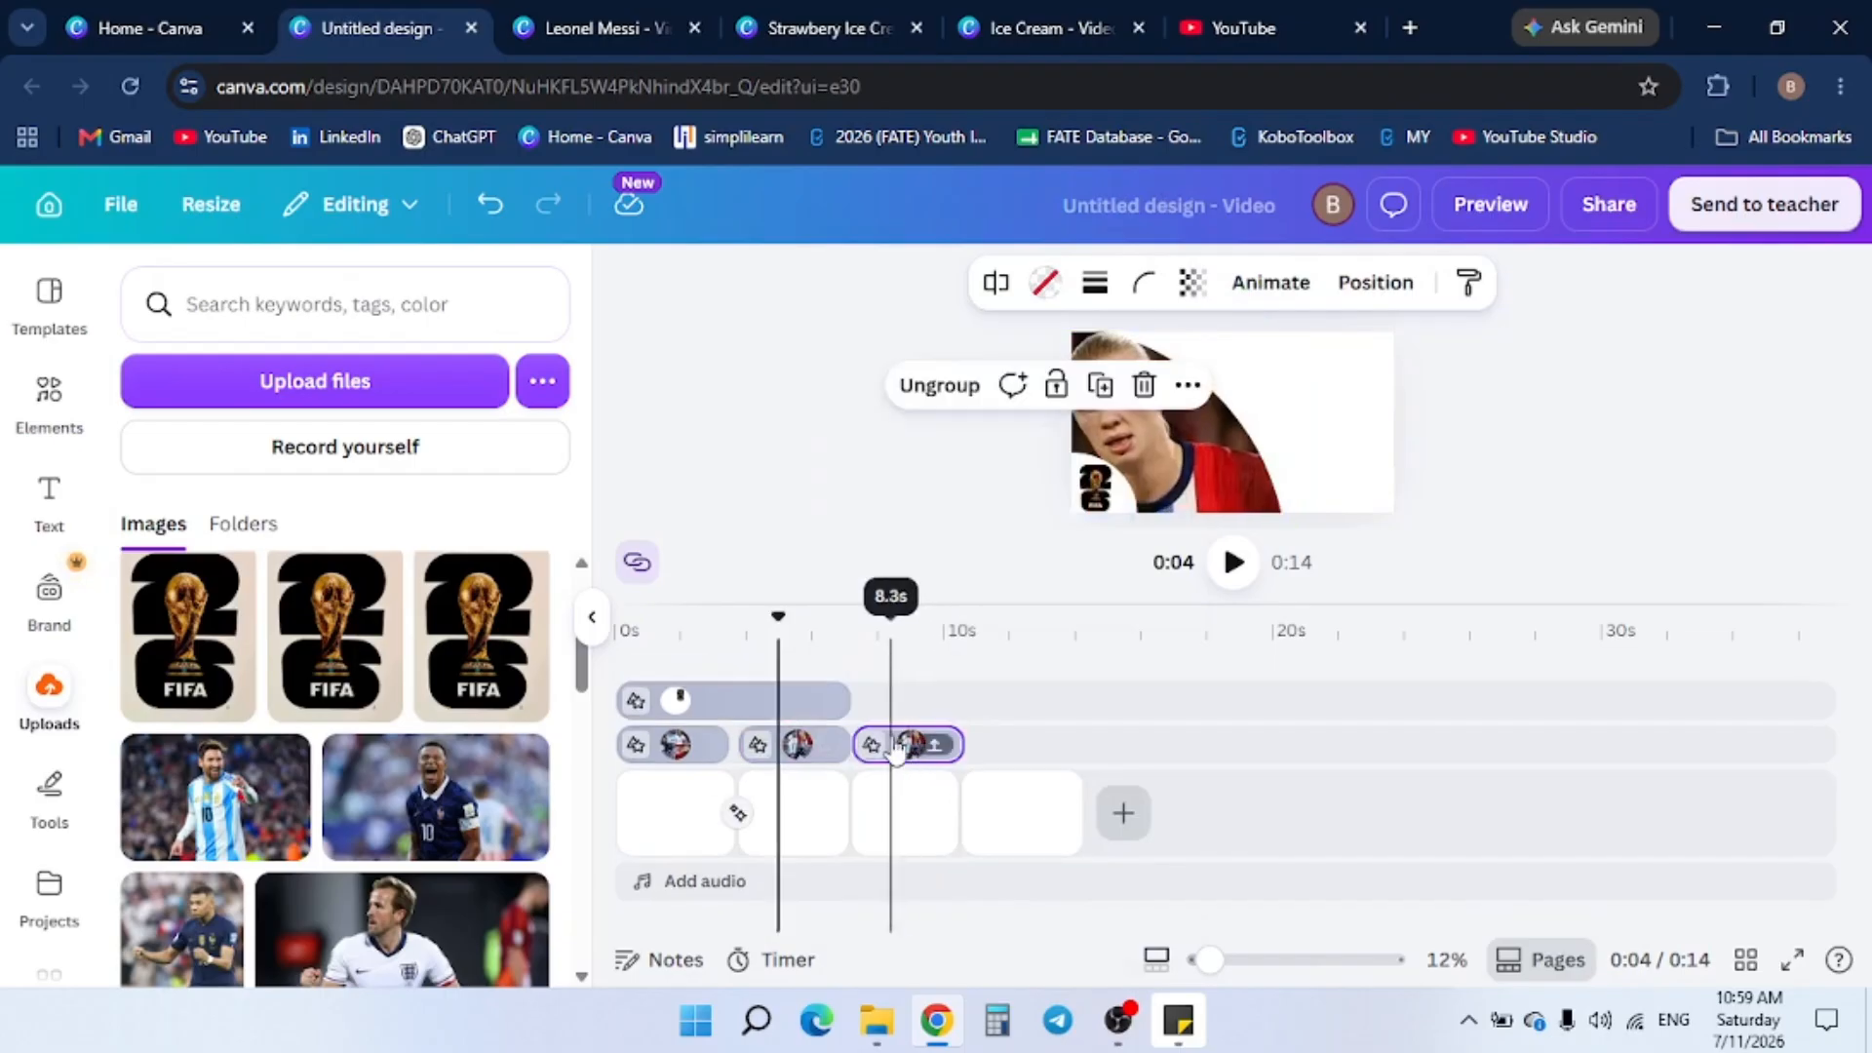
Duplicate the third page's photo group and move the copy's clip onto the fourth page
{"action": "right_click", "coordinate": [914, 743]}
{"action": "left_click", "coordinate": [985, 347]}
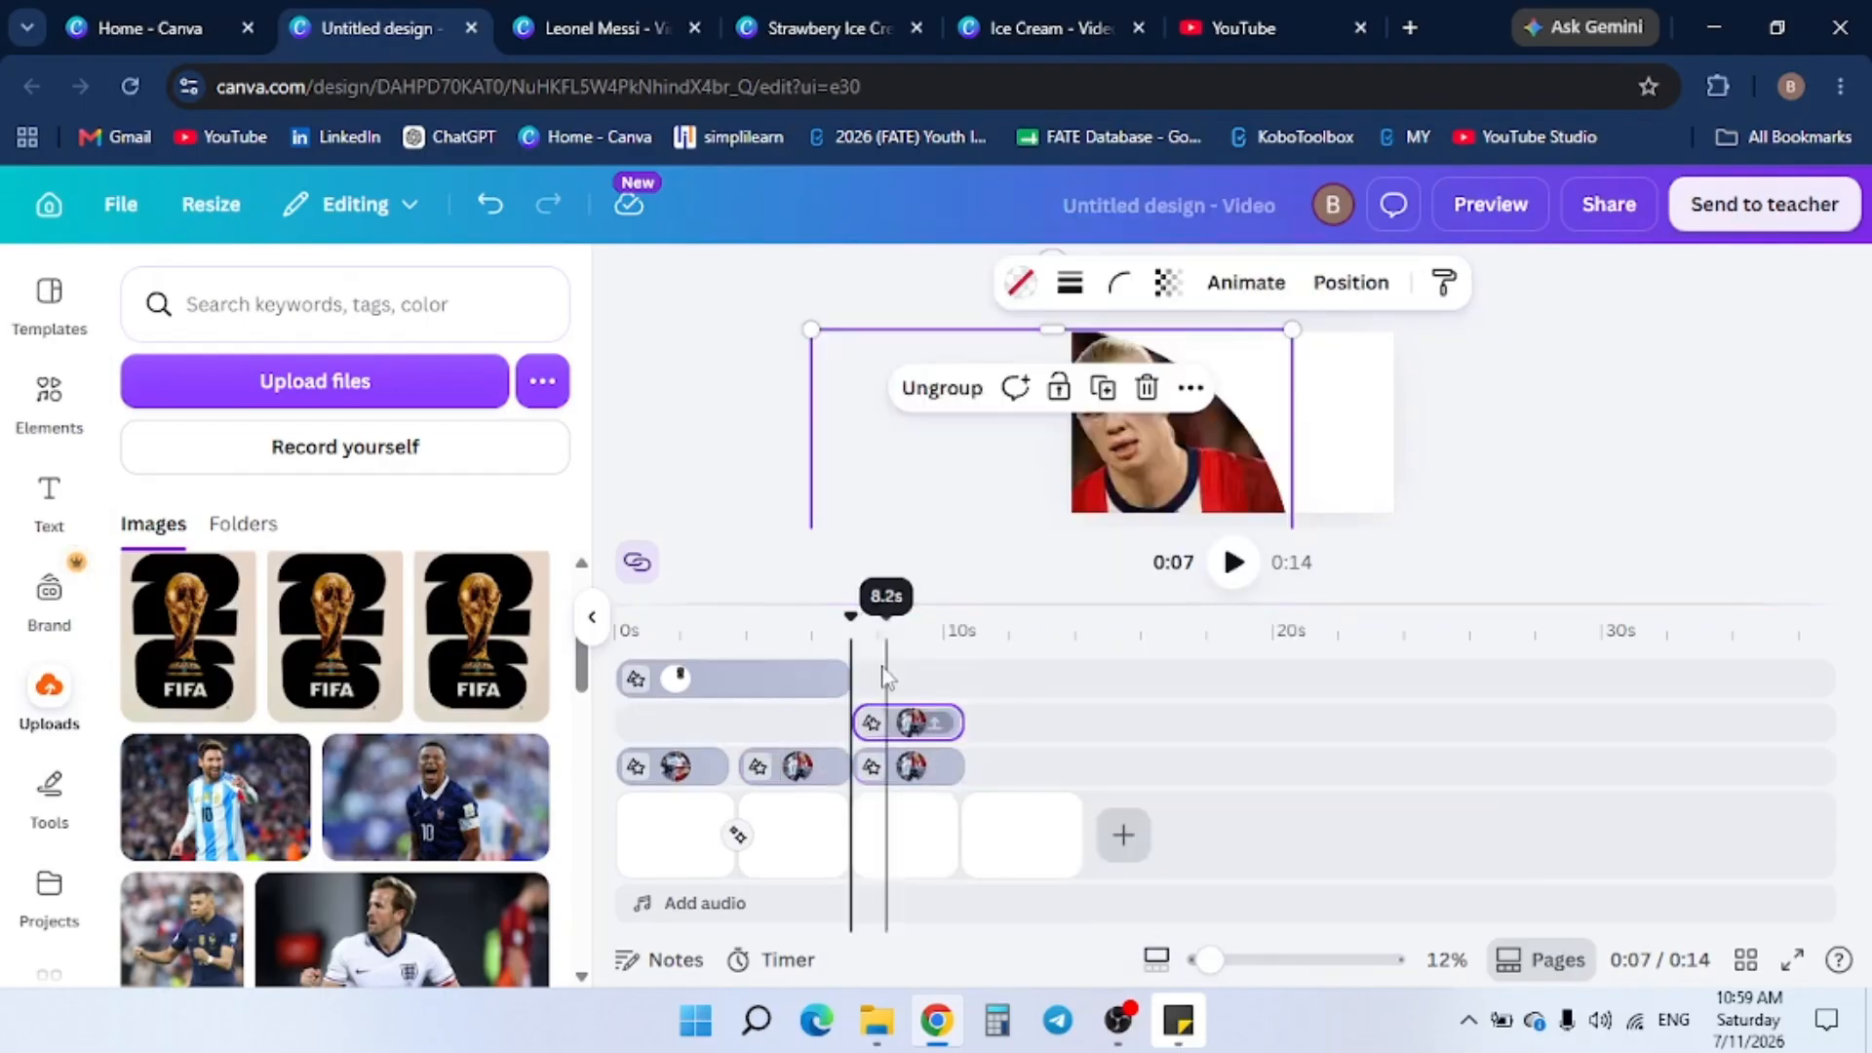
{"action": "left_click_drag", "start_coordinate": [892, 722], "coordinate": [1014, 726]}
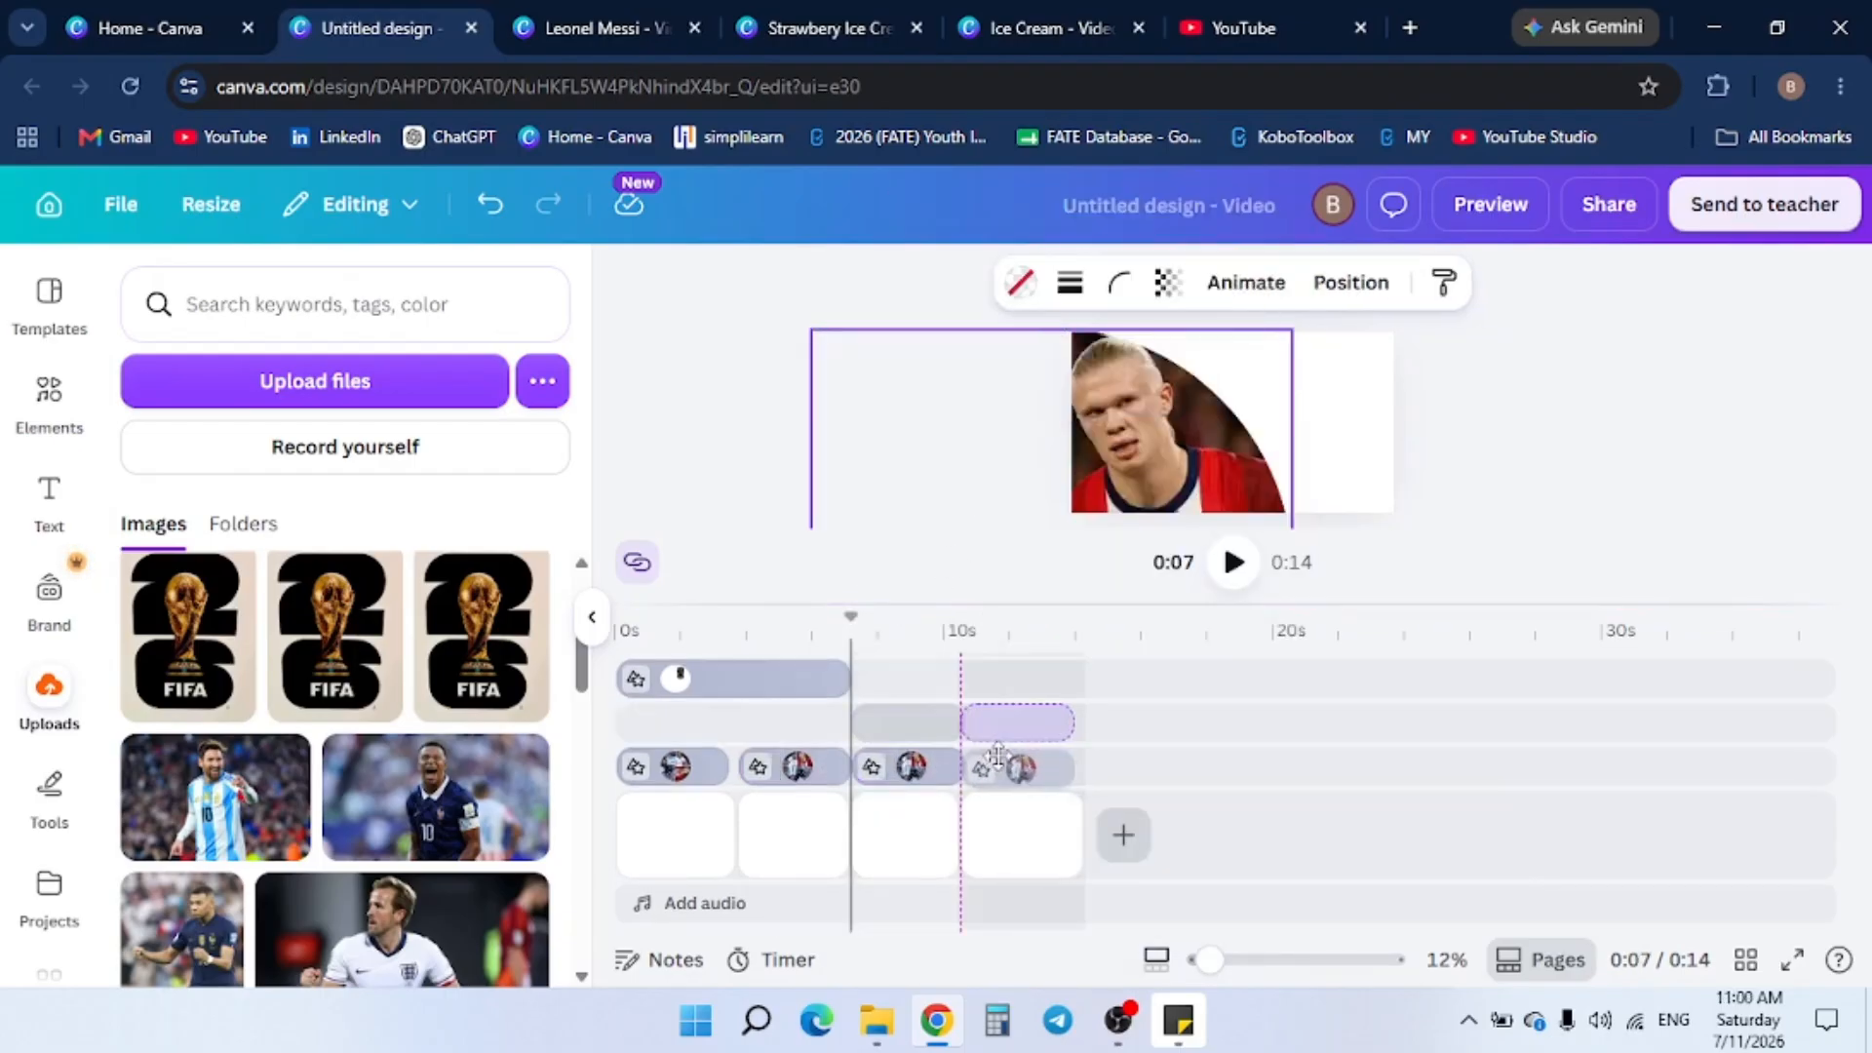
Extend the grouped white circle and logo clip to the end of the fourth page
{"action": "left_click", "coordinate": [844, 688]}
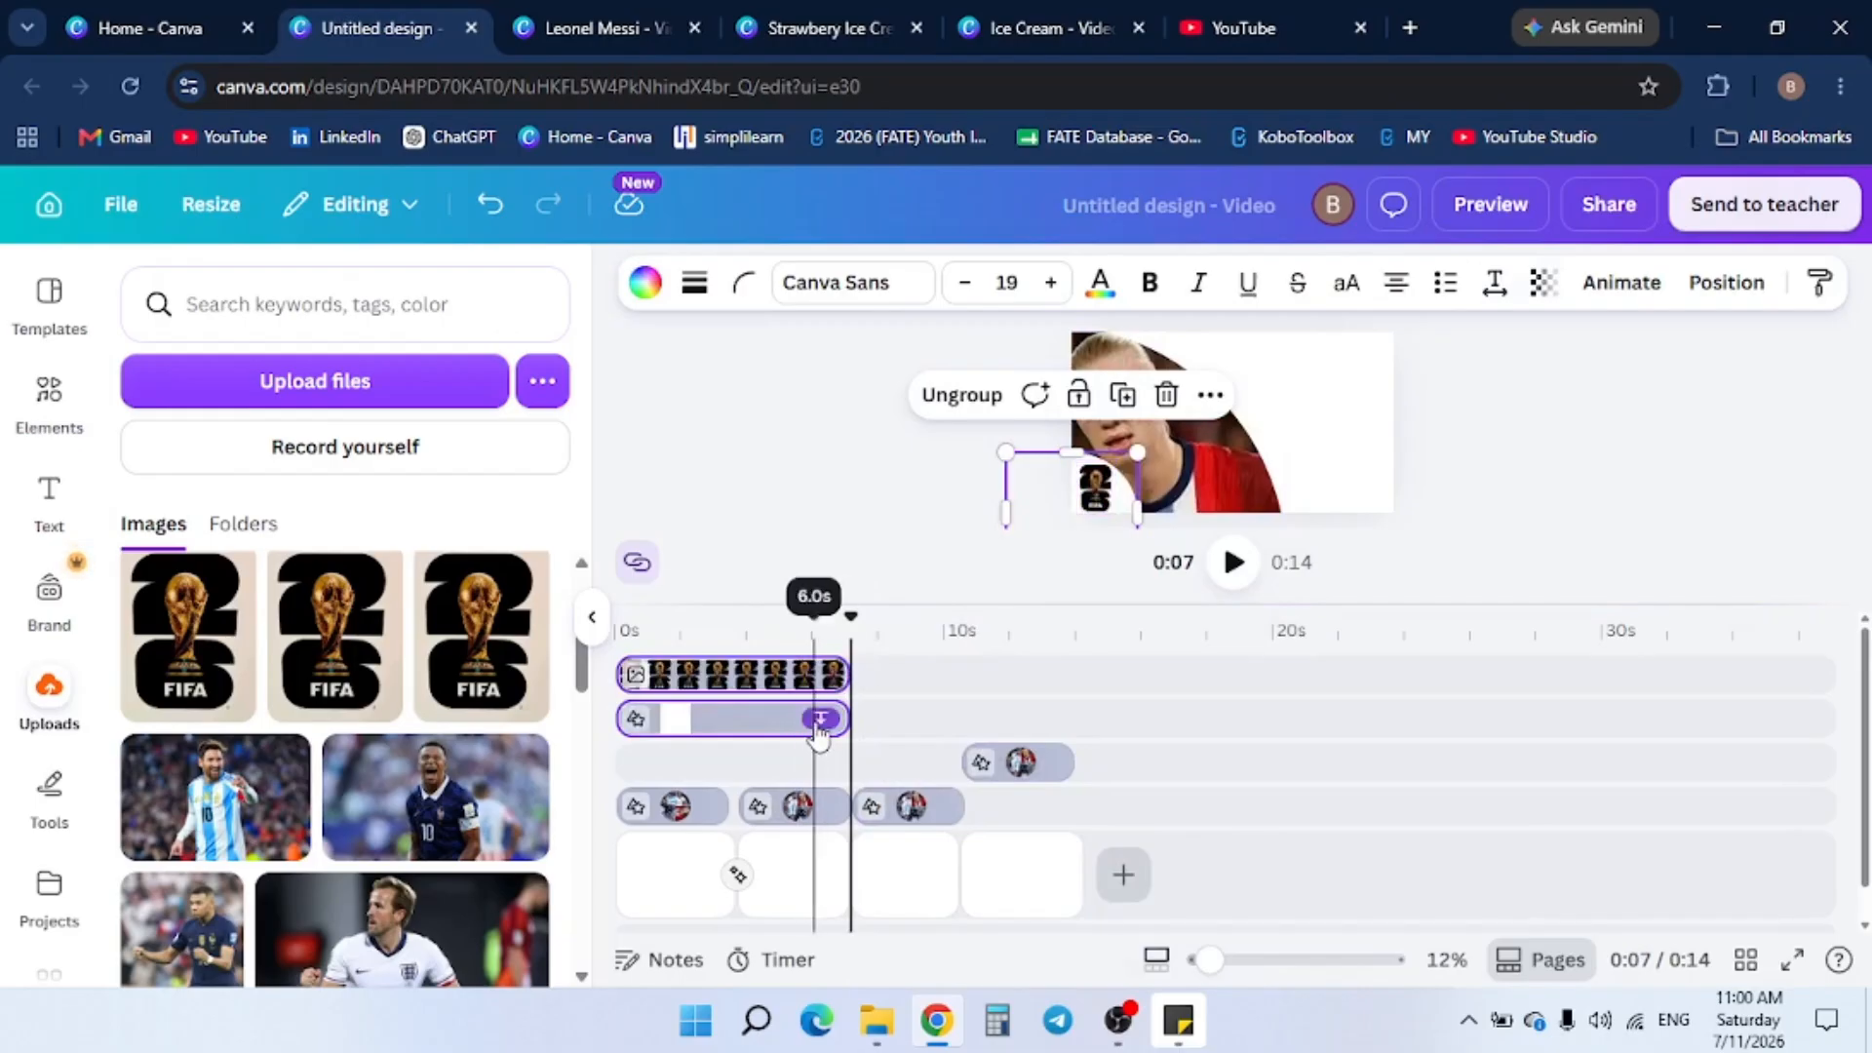
{"action": "left_click_drag", "start_coordinate": [956, 671], "coordinate": [1022, 749]}
{"action": "left_click", "coordinate": [788, 746]}
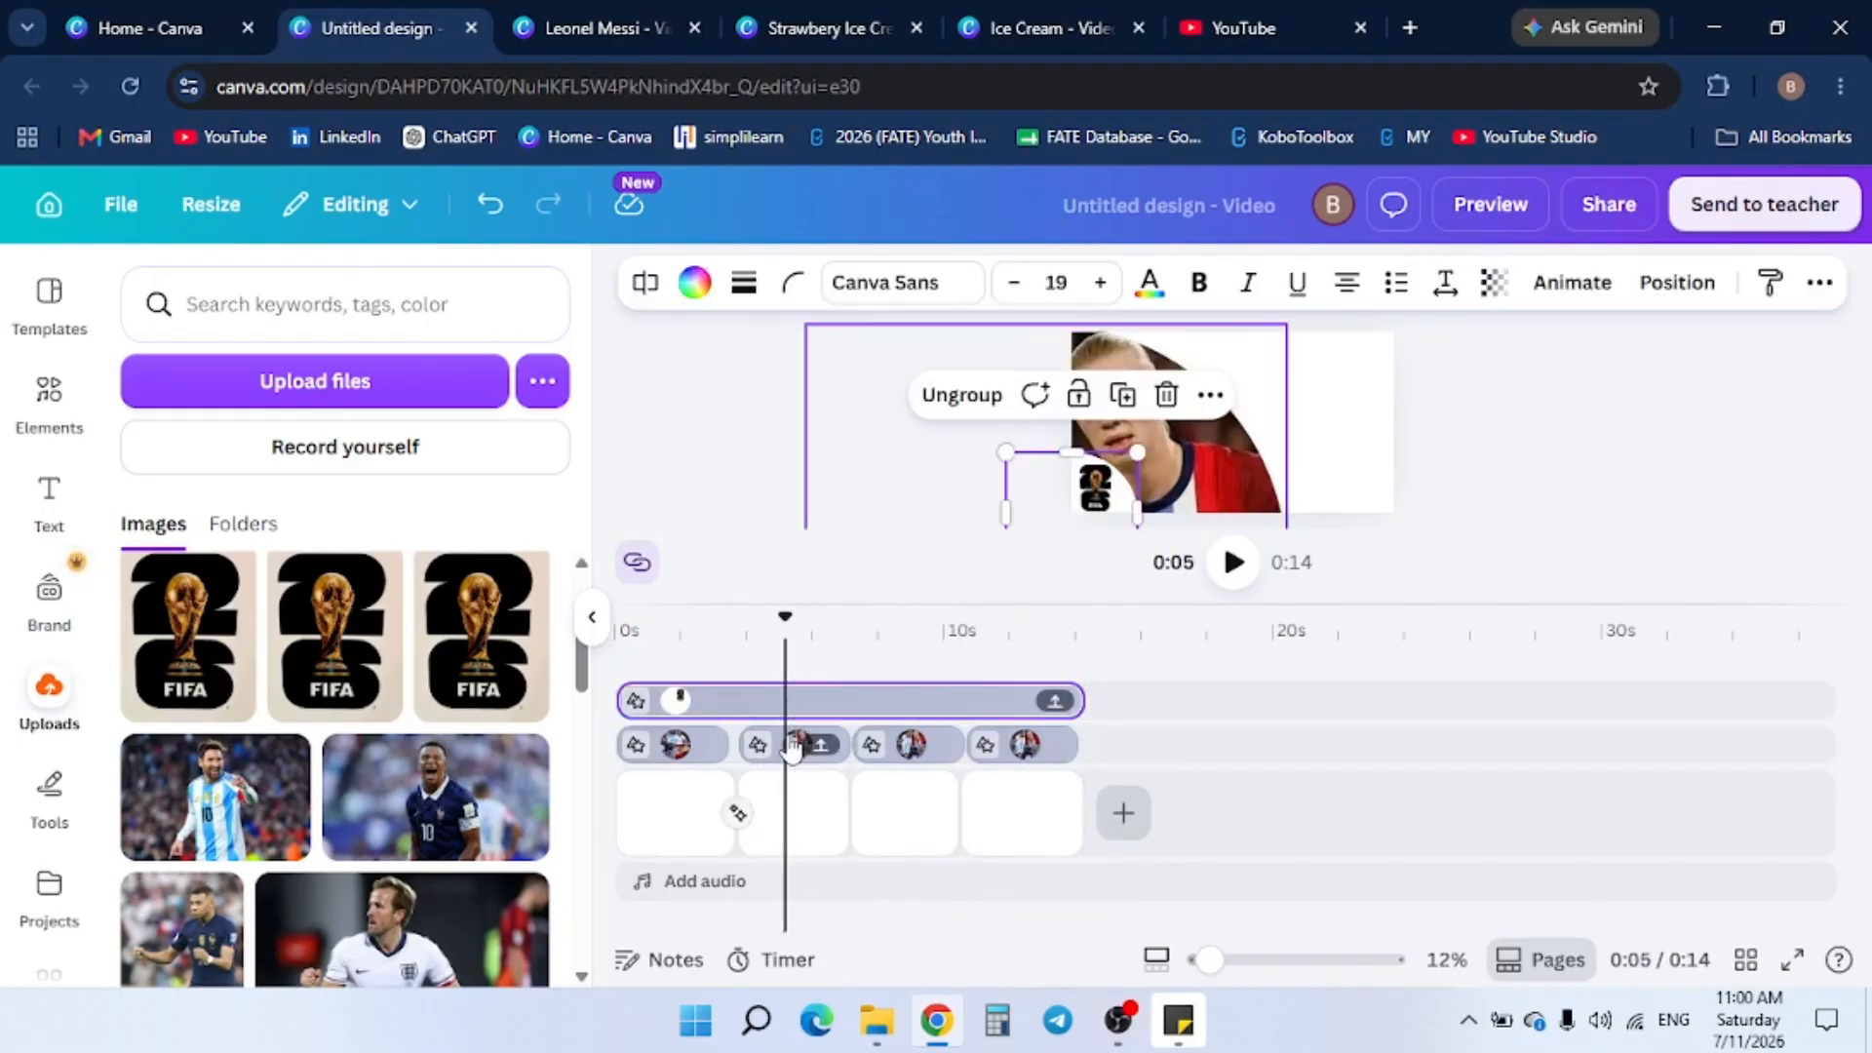
Rotate the third page's four-photo group until the player in the dark blue shirt faces the visible quadrant
{"action": "left_click", "coordinate": [791, 747]}
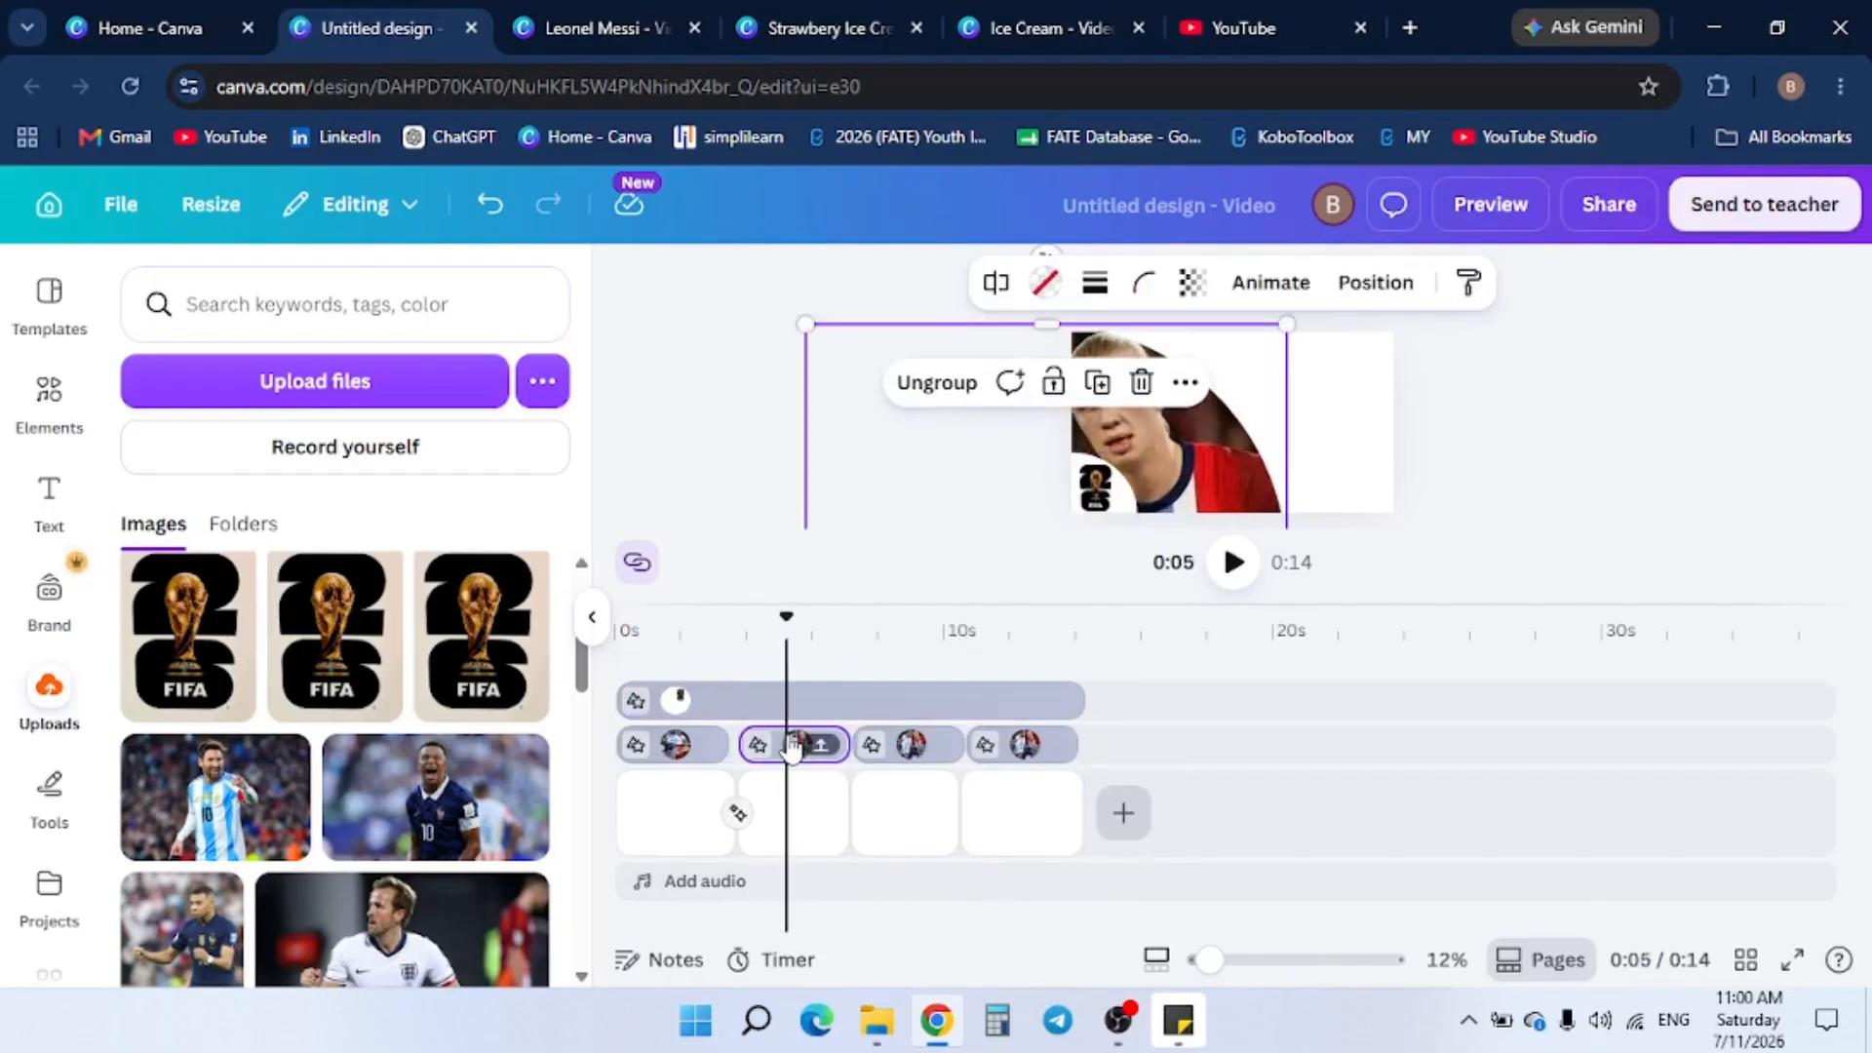
{"action": "left_click", "coordinate": [902, 747]}
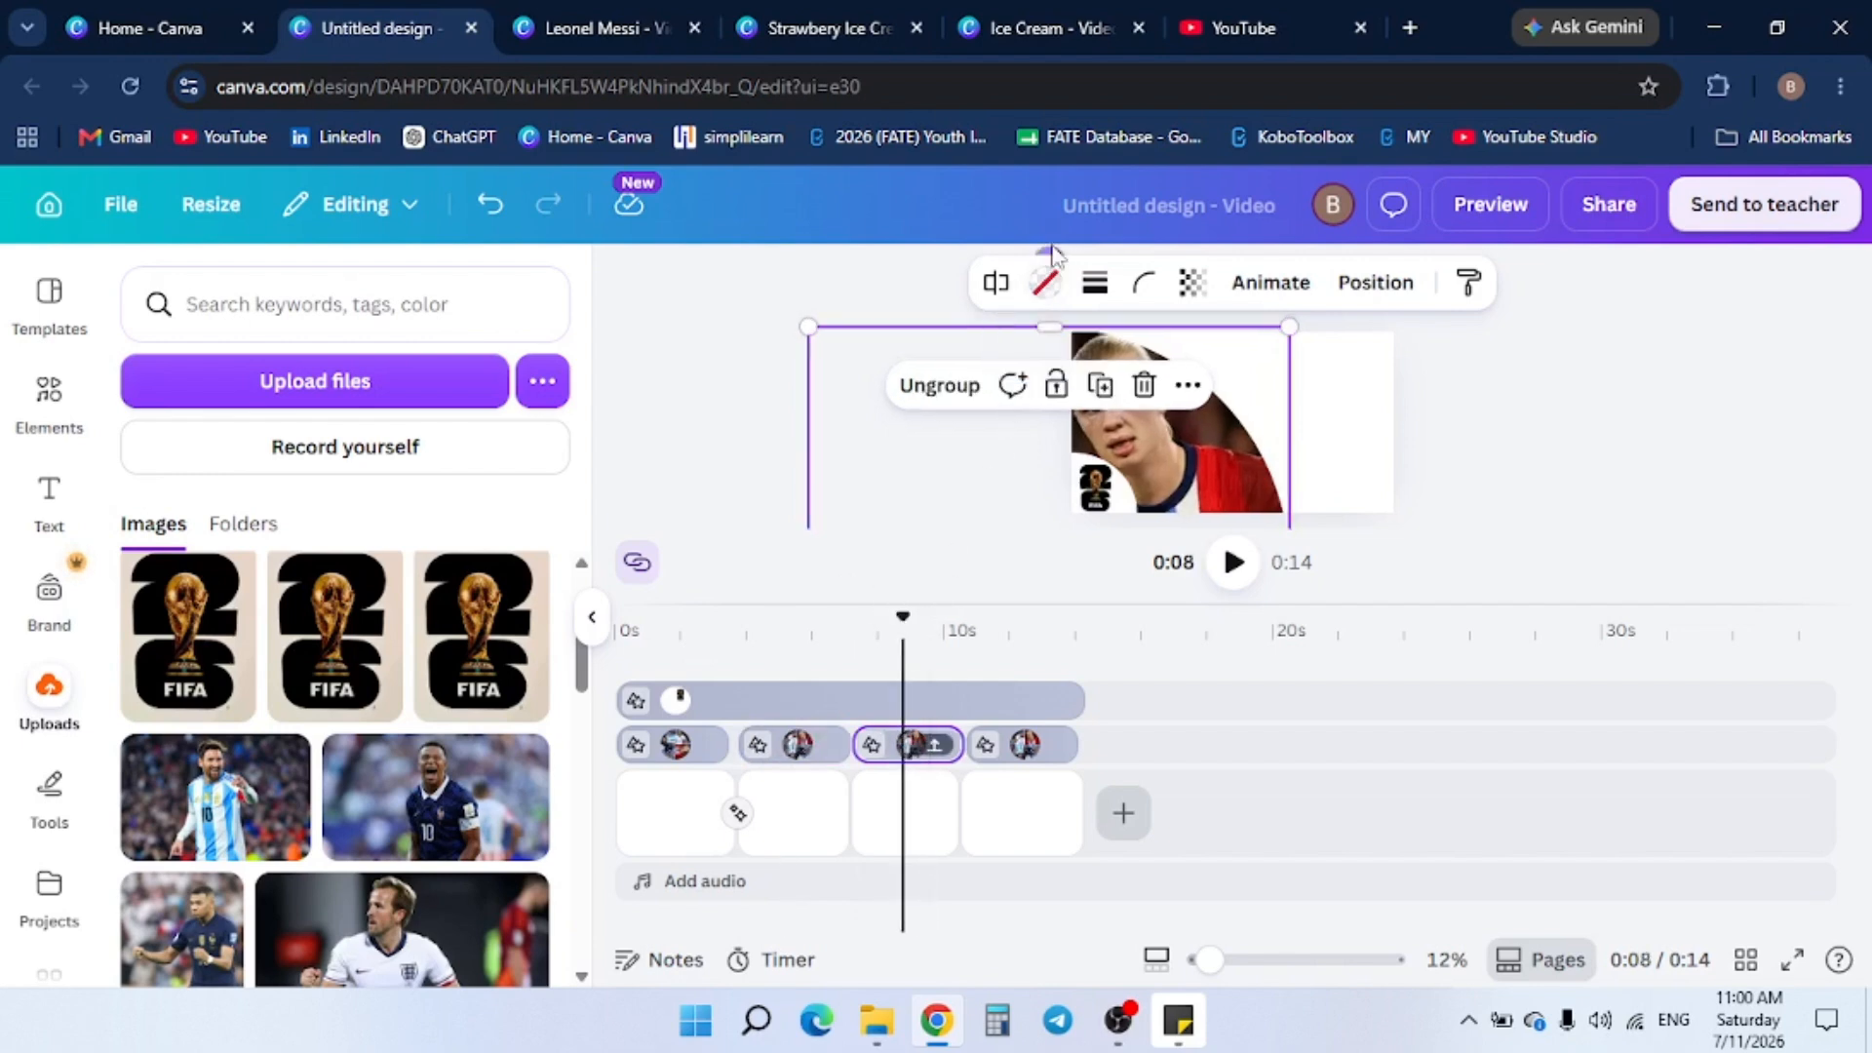
{"action": "left_click_drag", "start_coordinate": [1047, 247], "coordinate": [807, 583]}
Rotate the fourth page's four-photo group until the player in the sky-blue and white striped shirt stands upright in view
{"action": "left_click", "coordinate": [999, 629]}
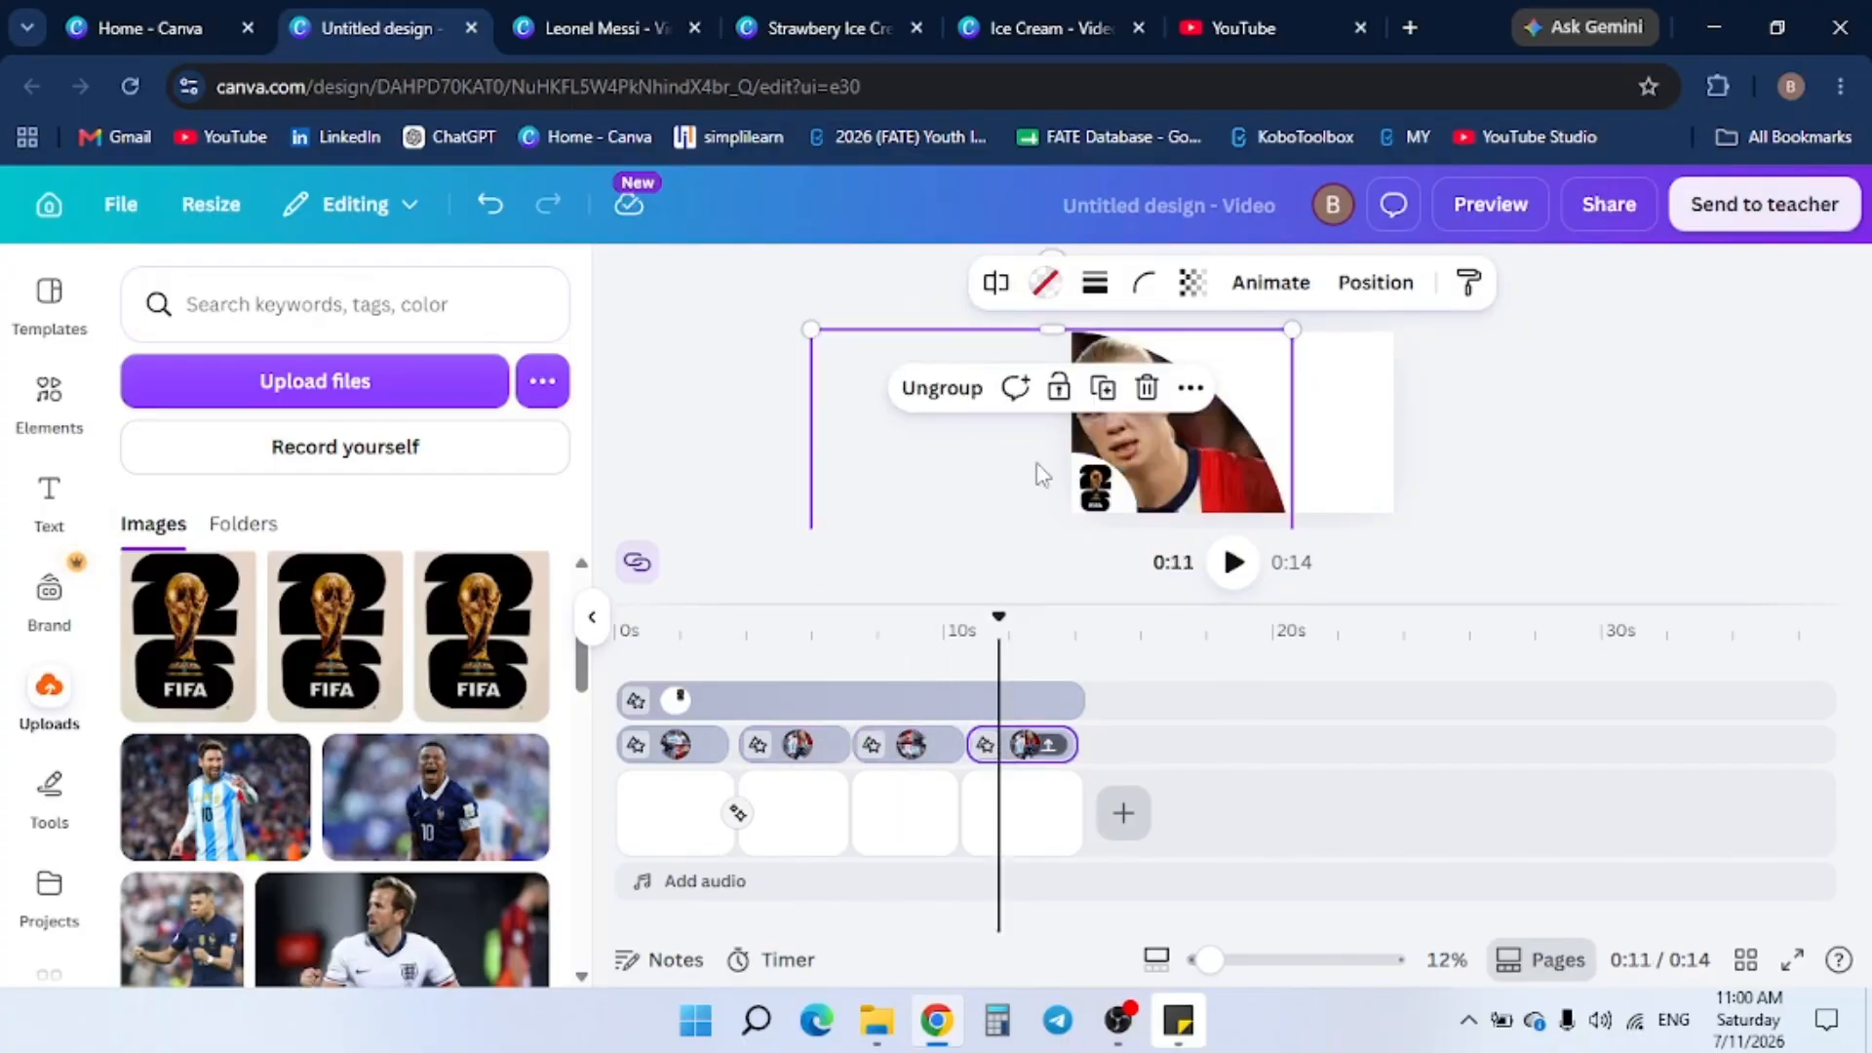
{"action": "left_click_drag", "start_coordinate": [1047, 250], "coordinate": [1057, 924]}
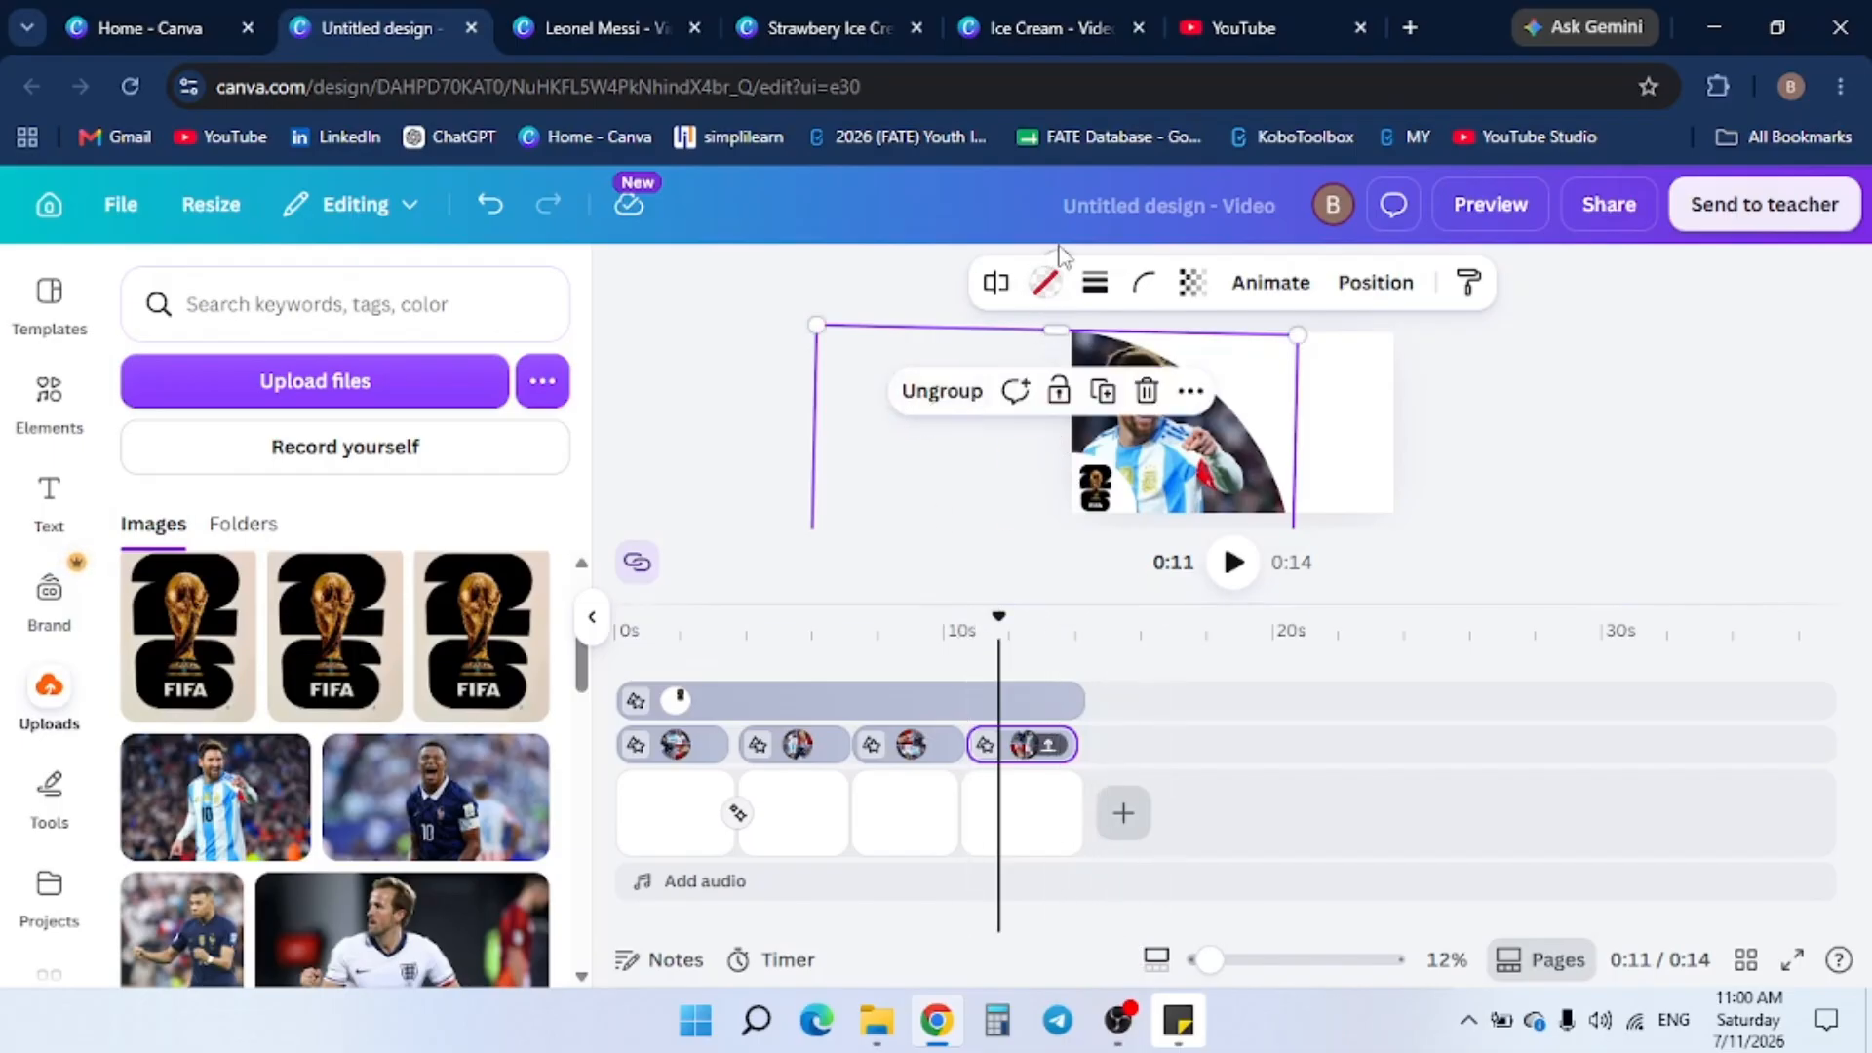
{"action": "left_click_drag", "start_coordinate": [1057, 253], "coordinate": [1050, 250]}
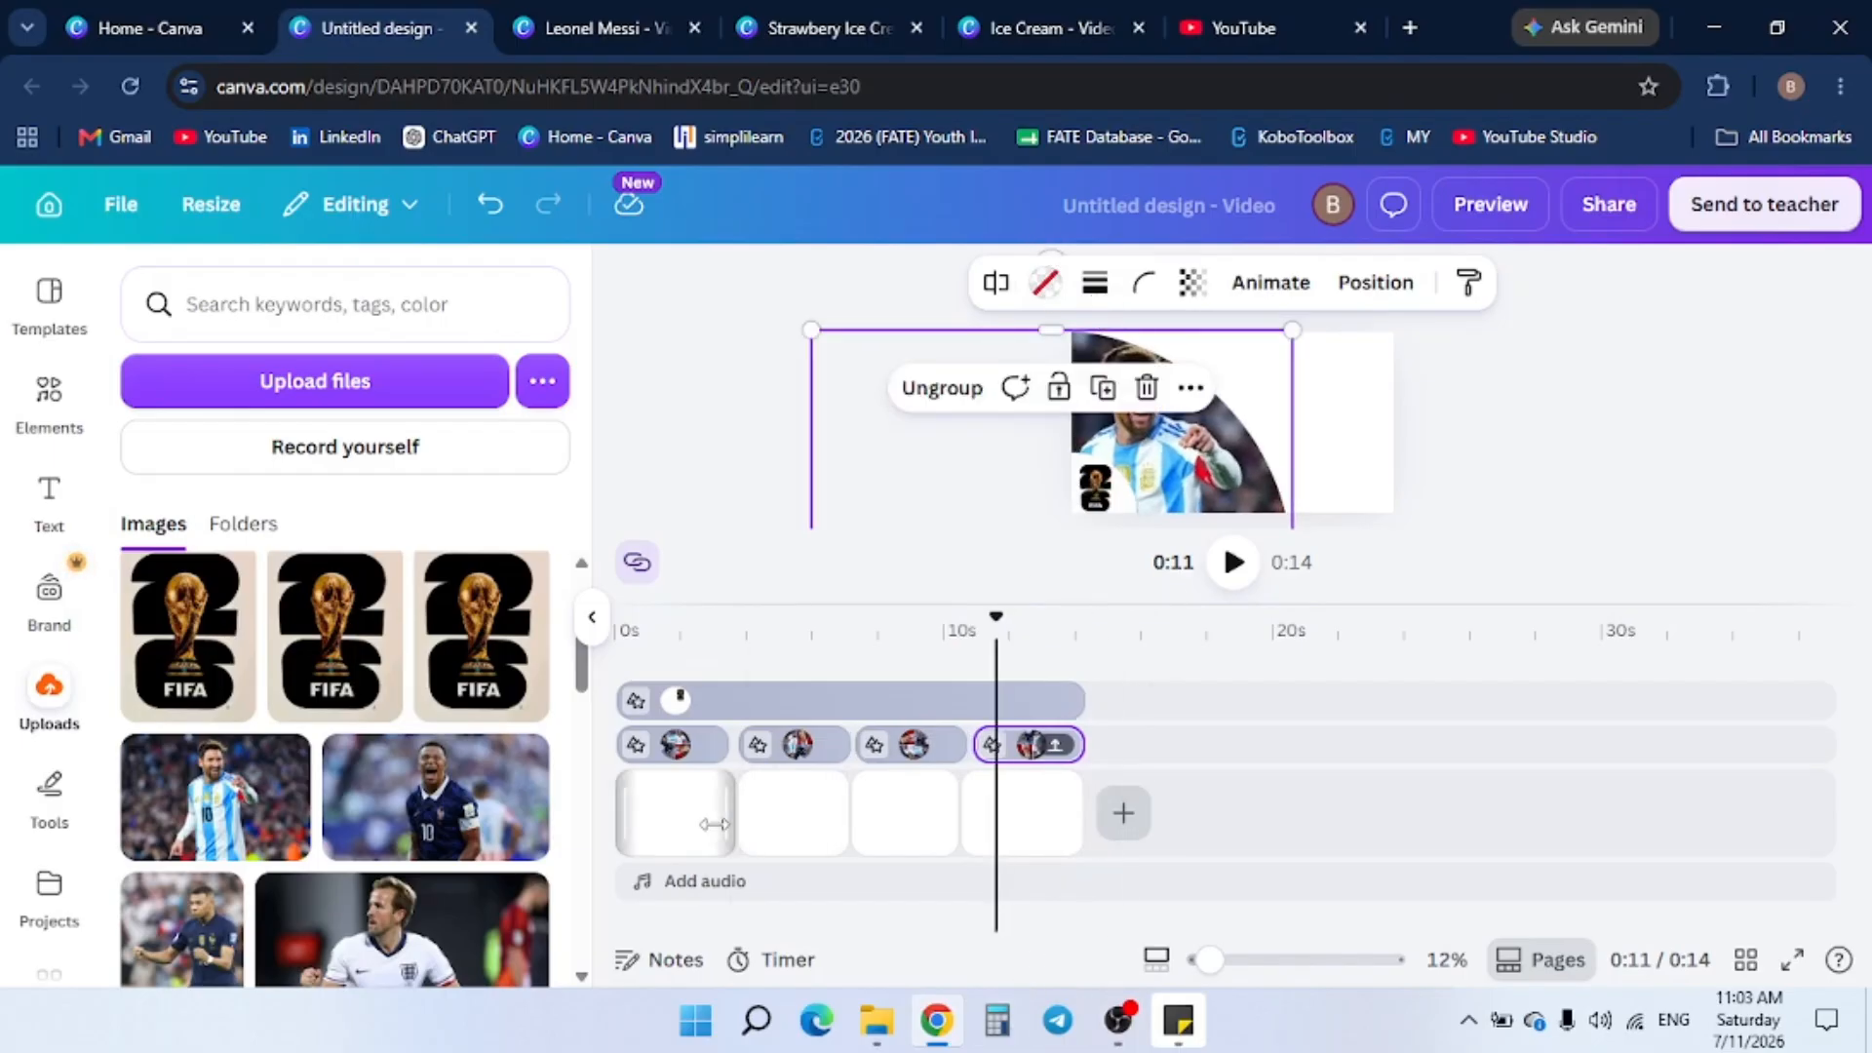
Check which player's photo is in view on the first, third and fourth pages
{"action": "left_click", "coordinate": [678, 762]}
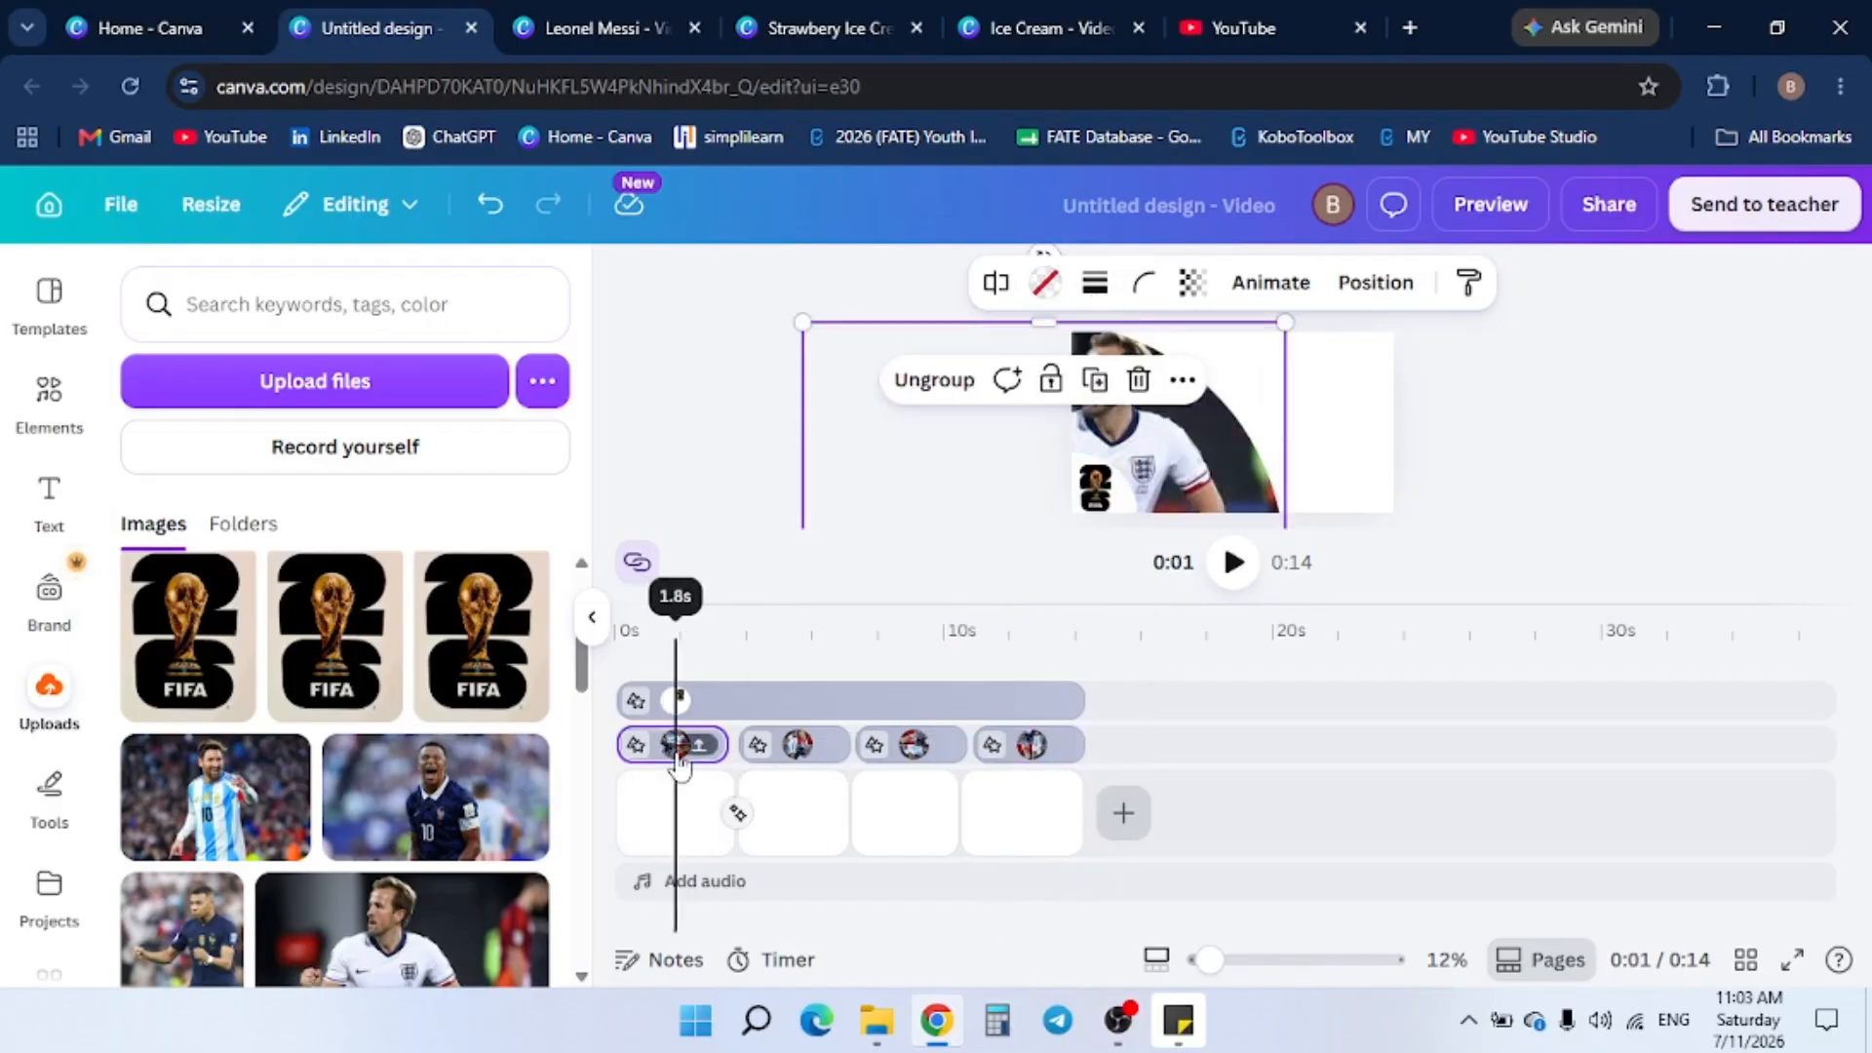
{"action": "left_click_drag", "start_coordinate": [679, 766], "coordinate": [878, 747]}
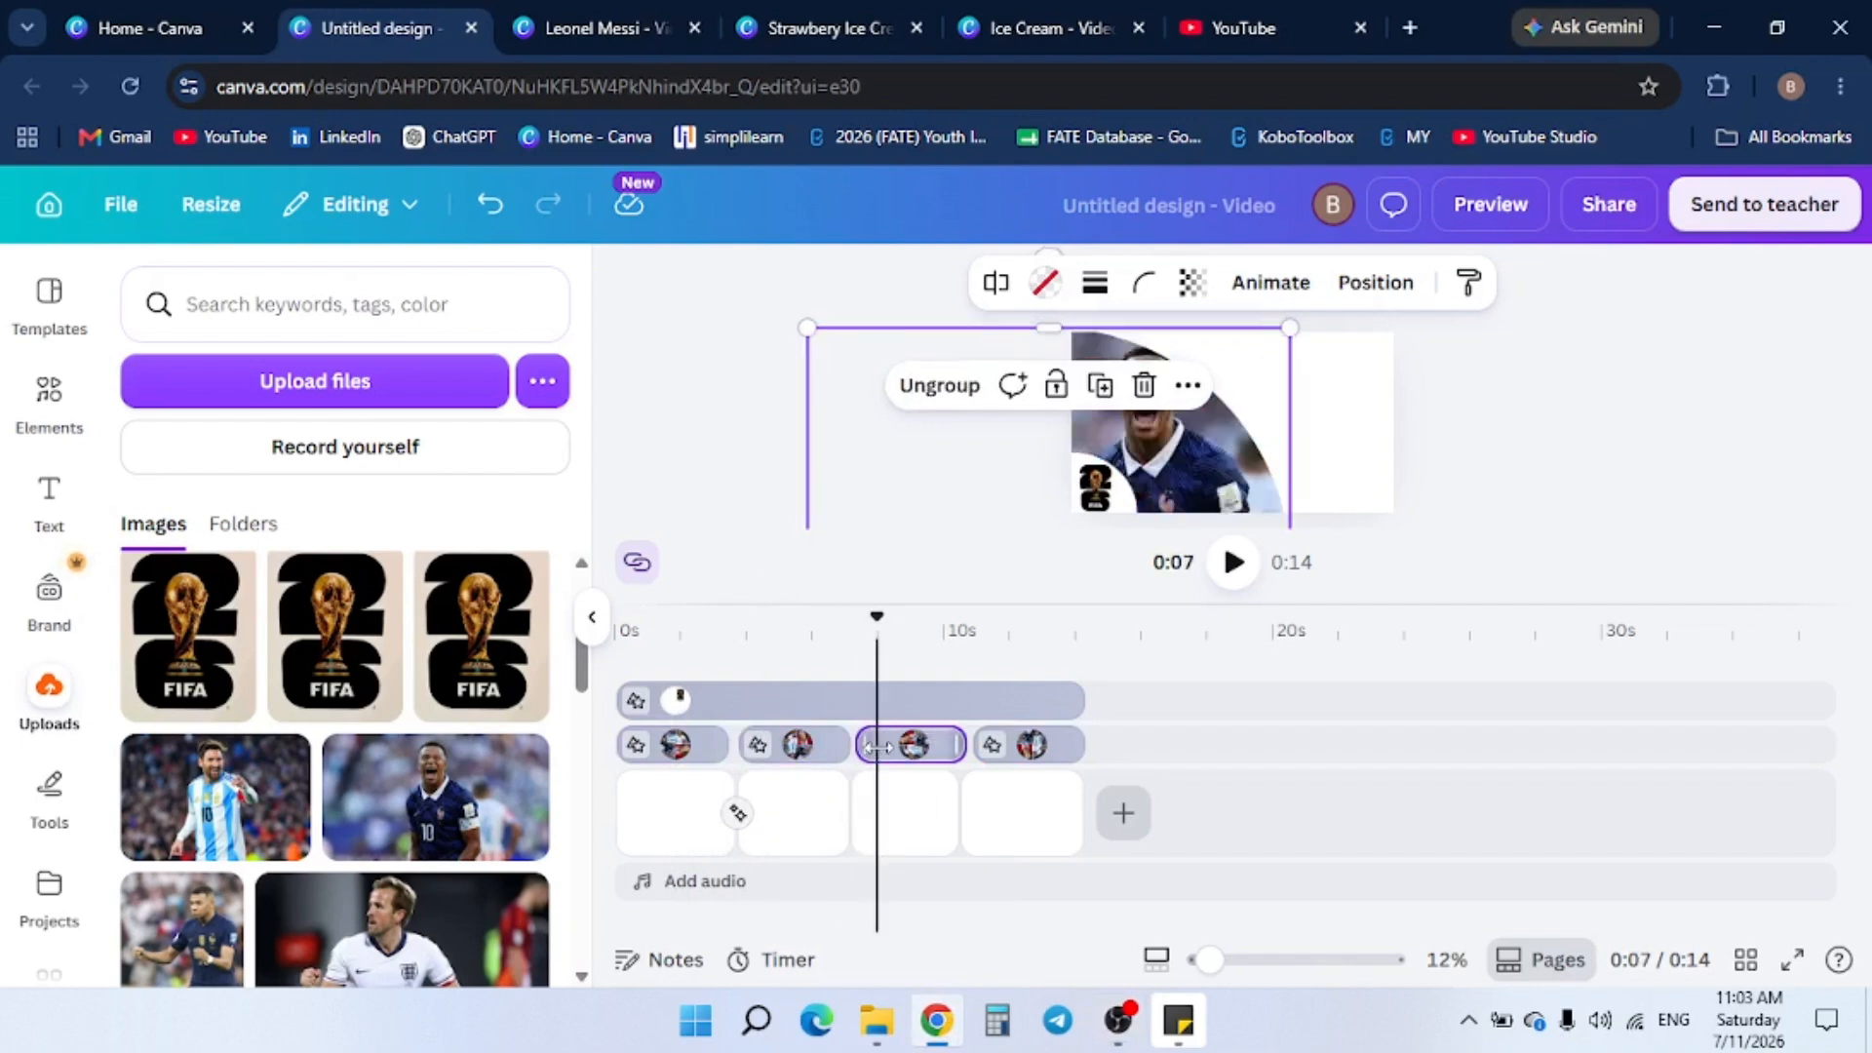
{"action": "left_click", "coordinate": [990, 743]}
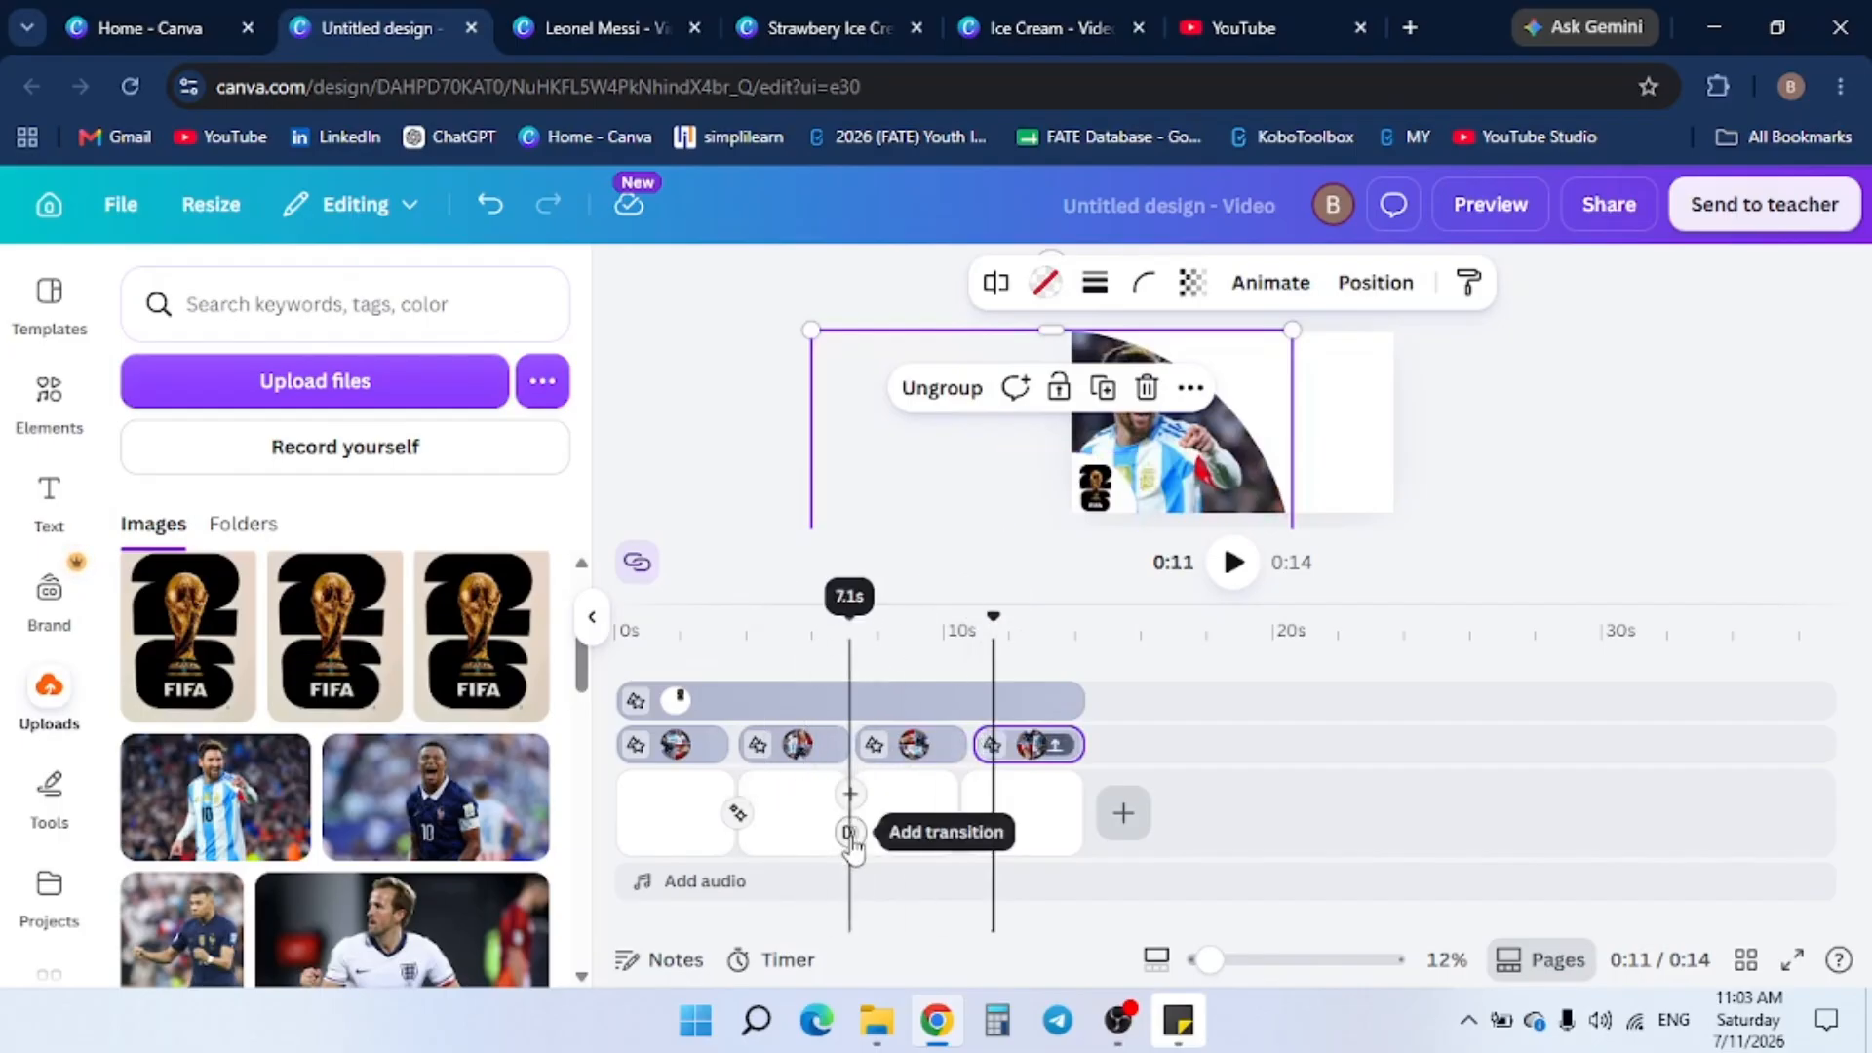
Add a 1.3-second Match & Move transition between the second and third pages
{"action": "left_click", "coordinate": [850, 832]}
{"action": "left_click", "coordinate": [181, 779]}
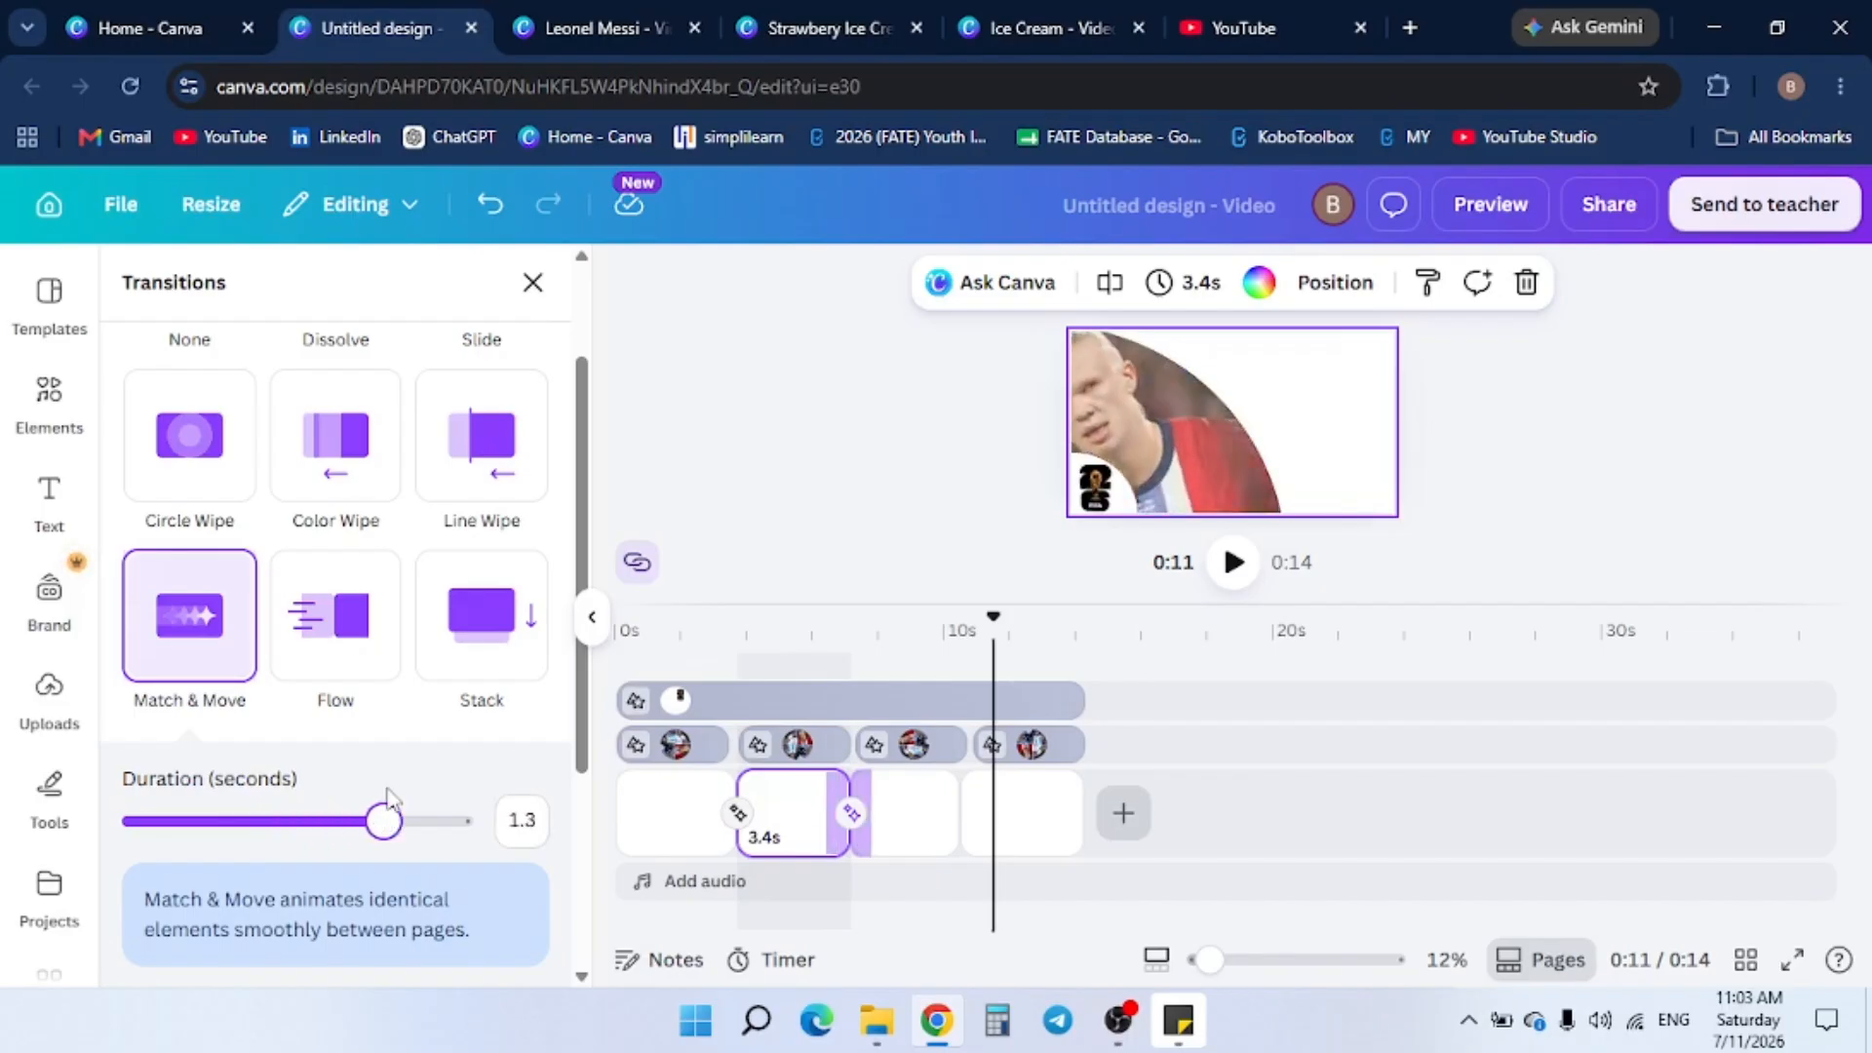
{"action": "scroll", "coordinate": [388, 809], "scroll_direction": "down", "scroll_amount": 3}
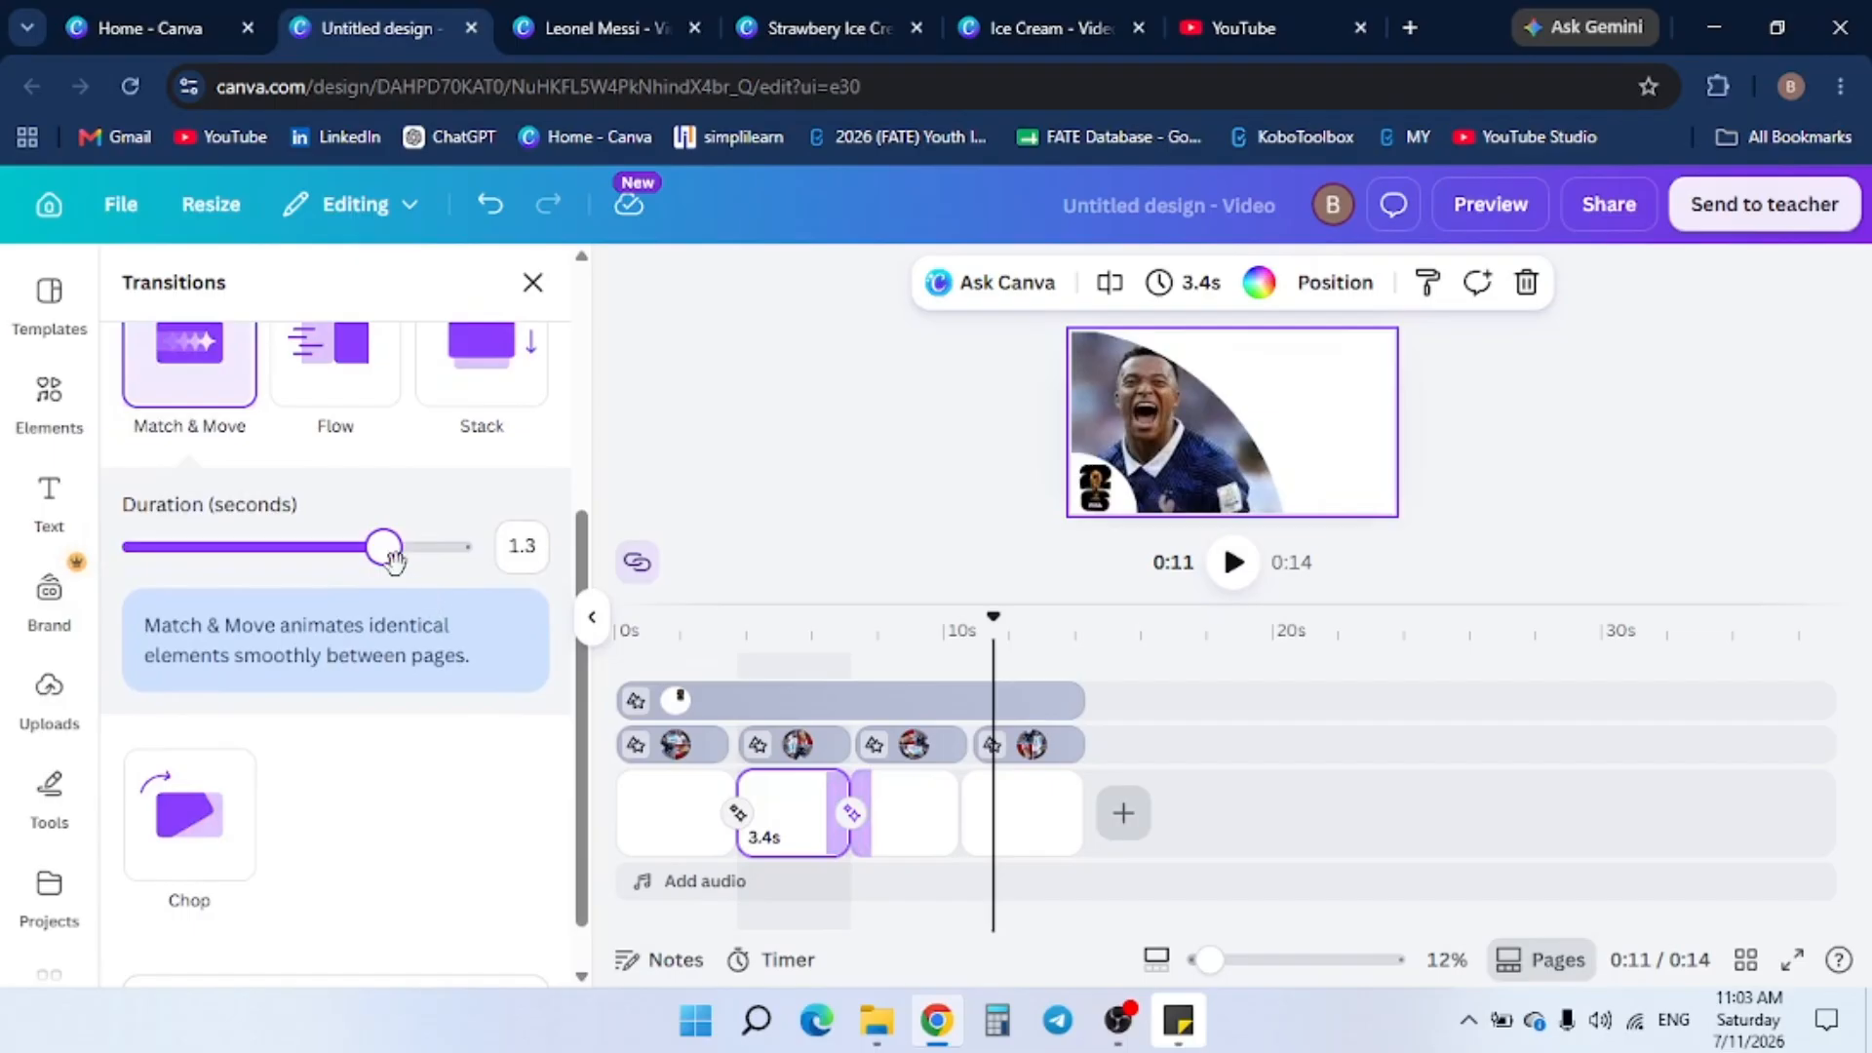
{"action": "left_click", "coordinate": [657, 455]}
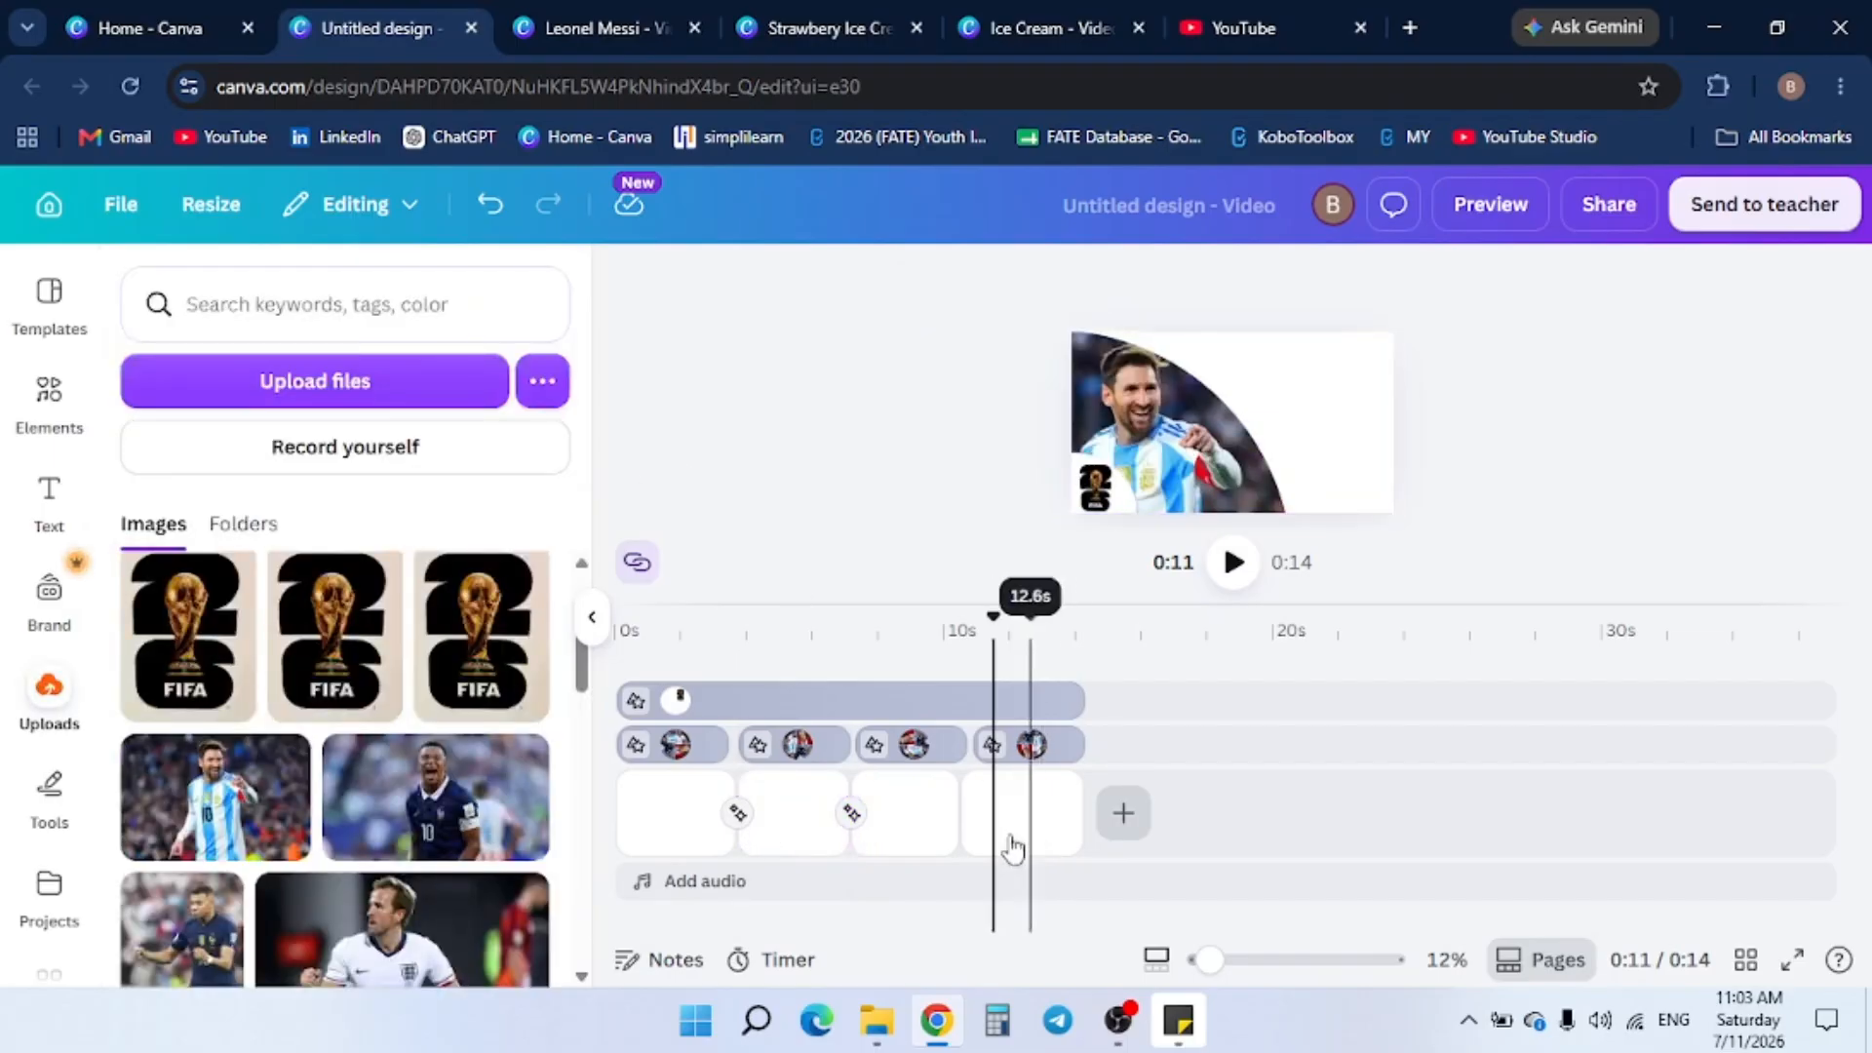
Add a 1.2-second Match & Move transition between the third and fourth pages and preview the page change
{"action": "left_click", "coordinate": [960, 829]}
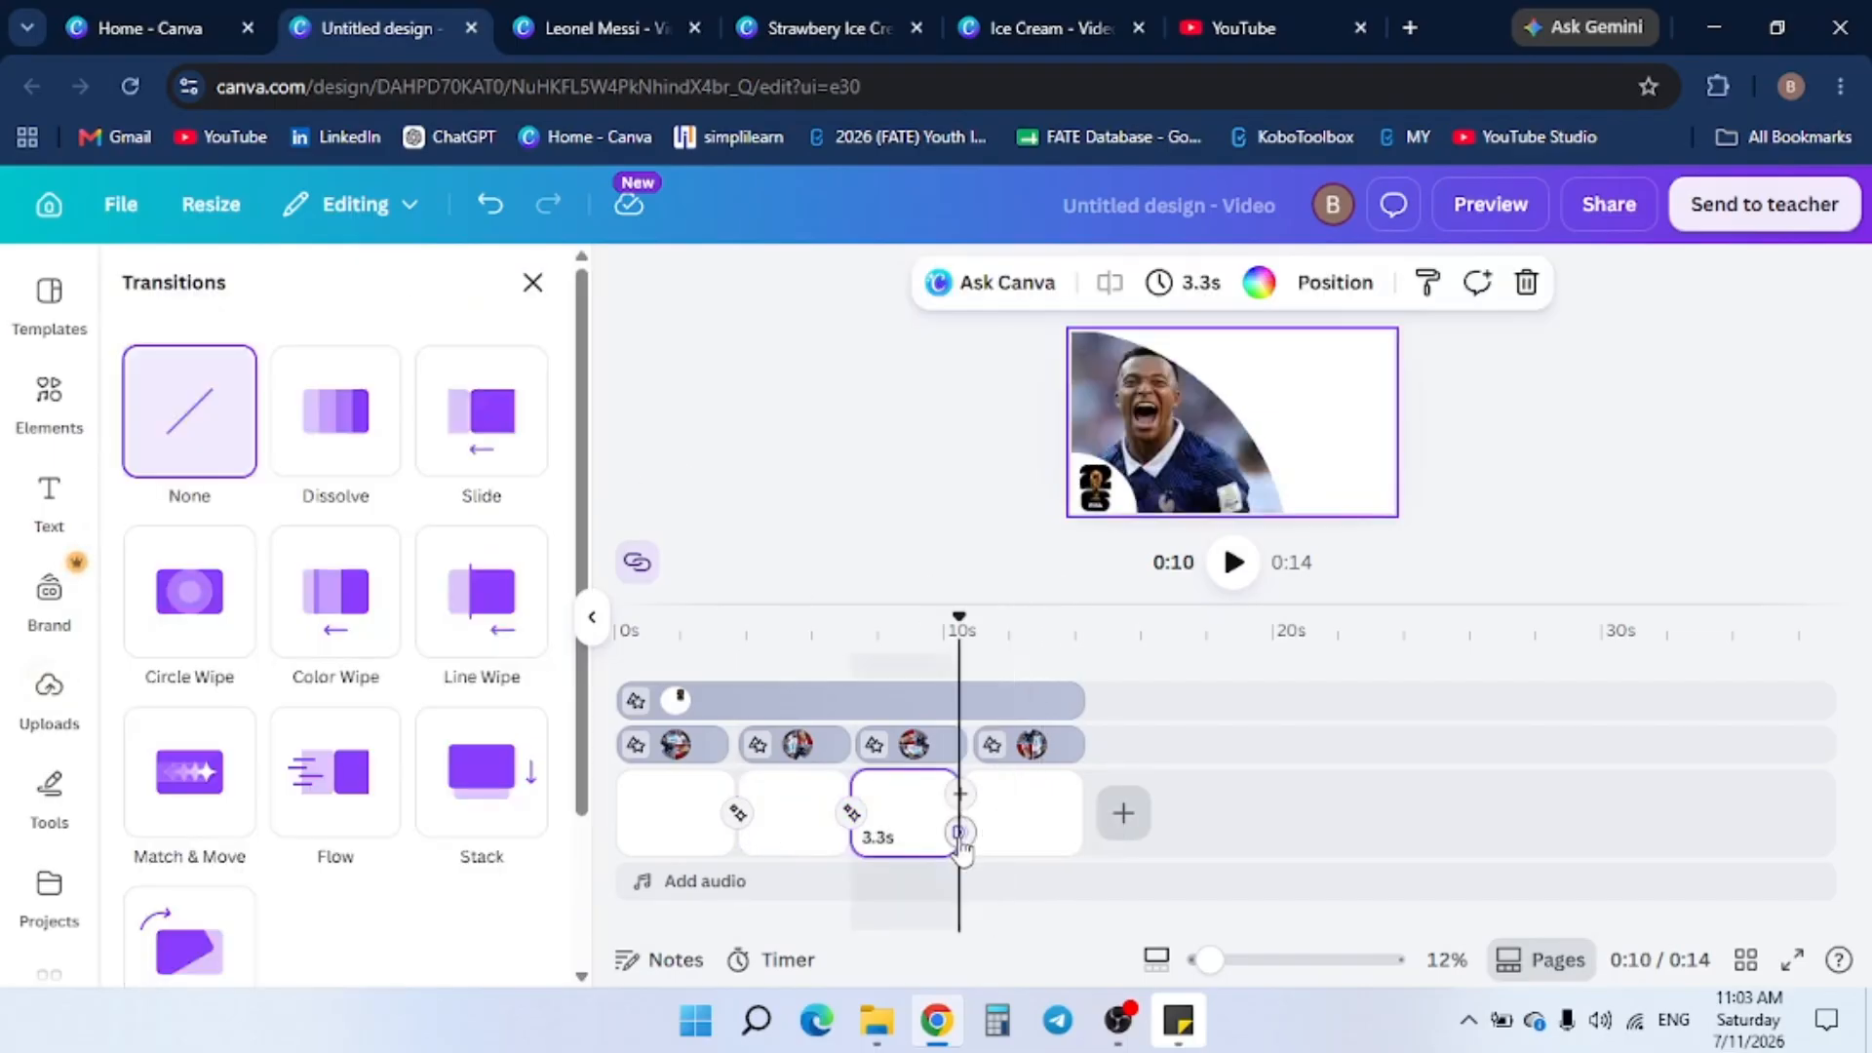
{"action": "left_click", "coordinate": [230, 789]}
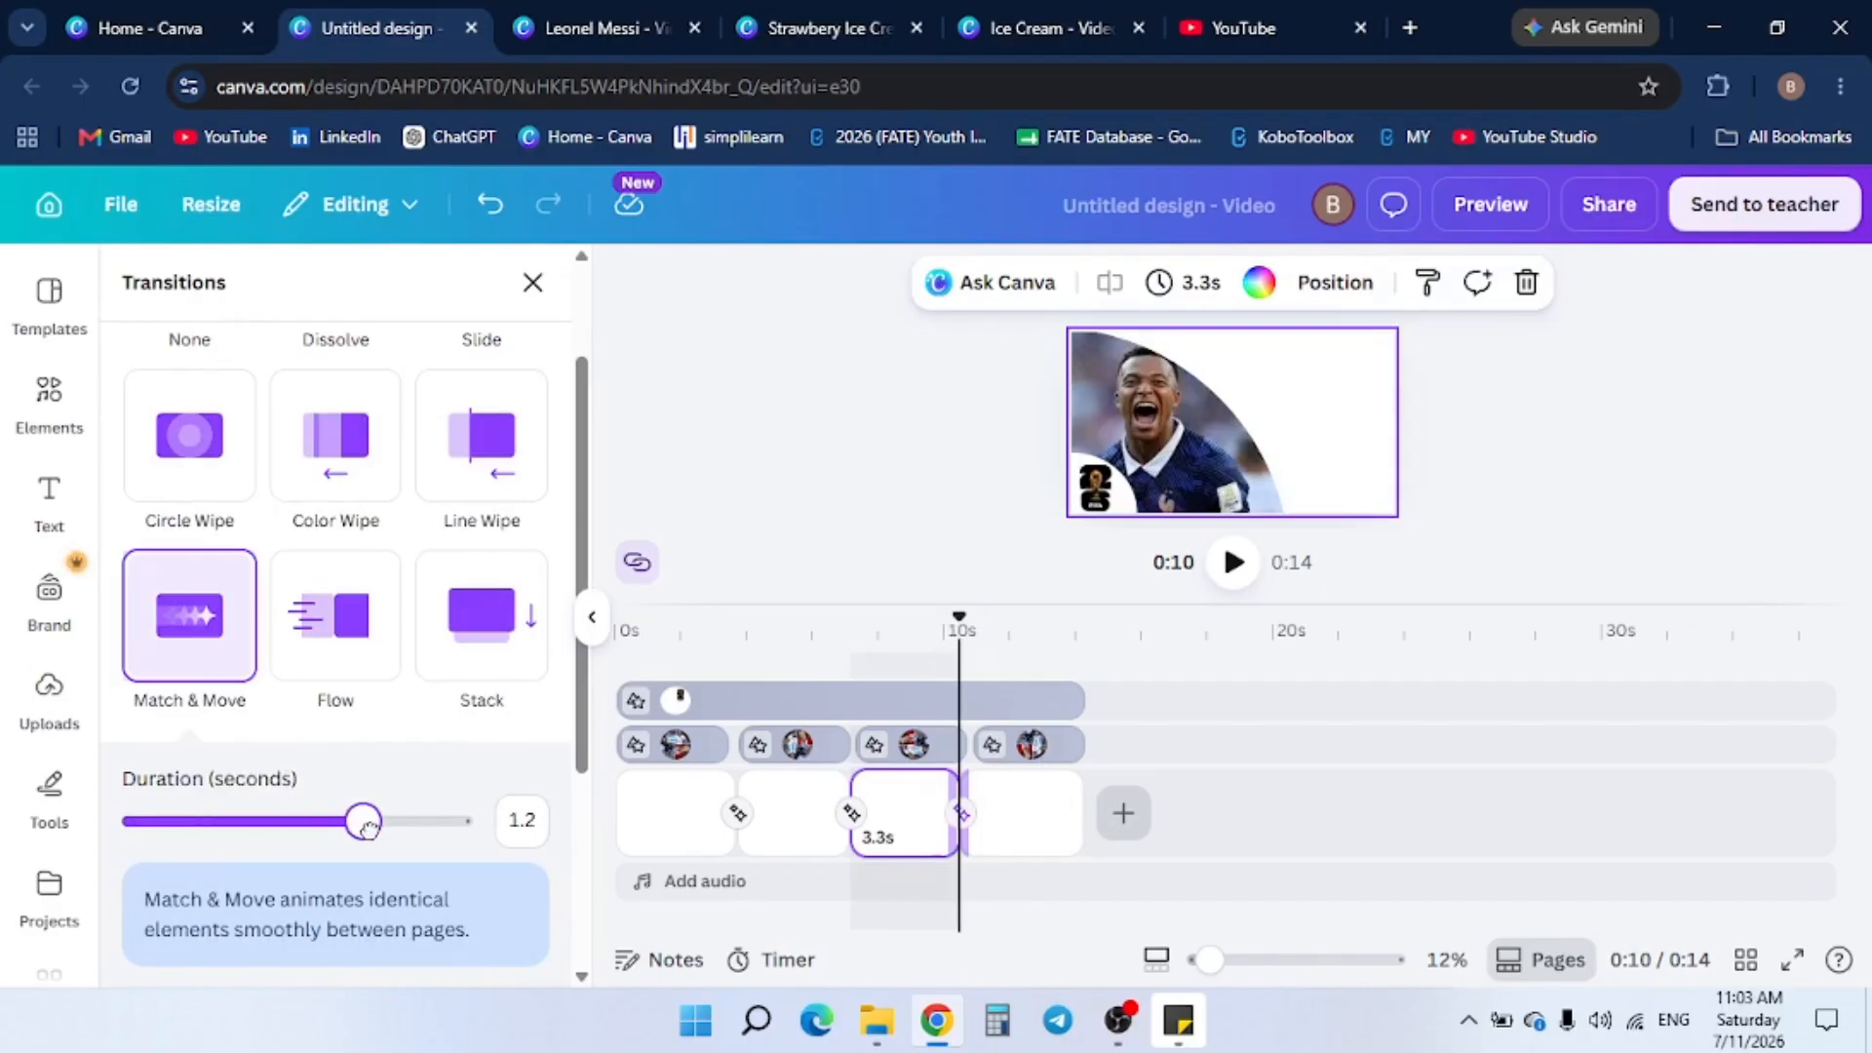
{"action": "left_click", "coordinate": [795, 505]}
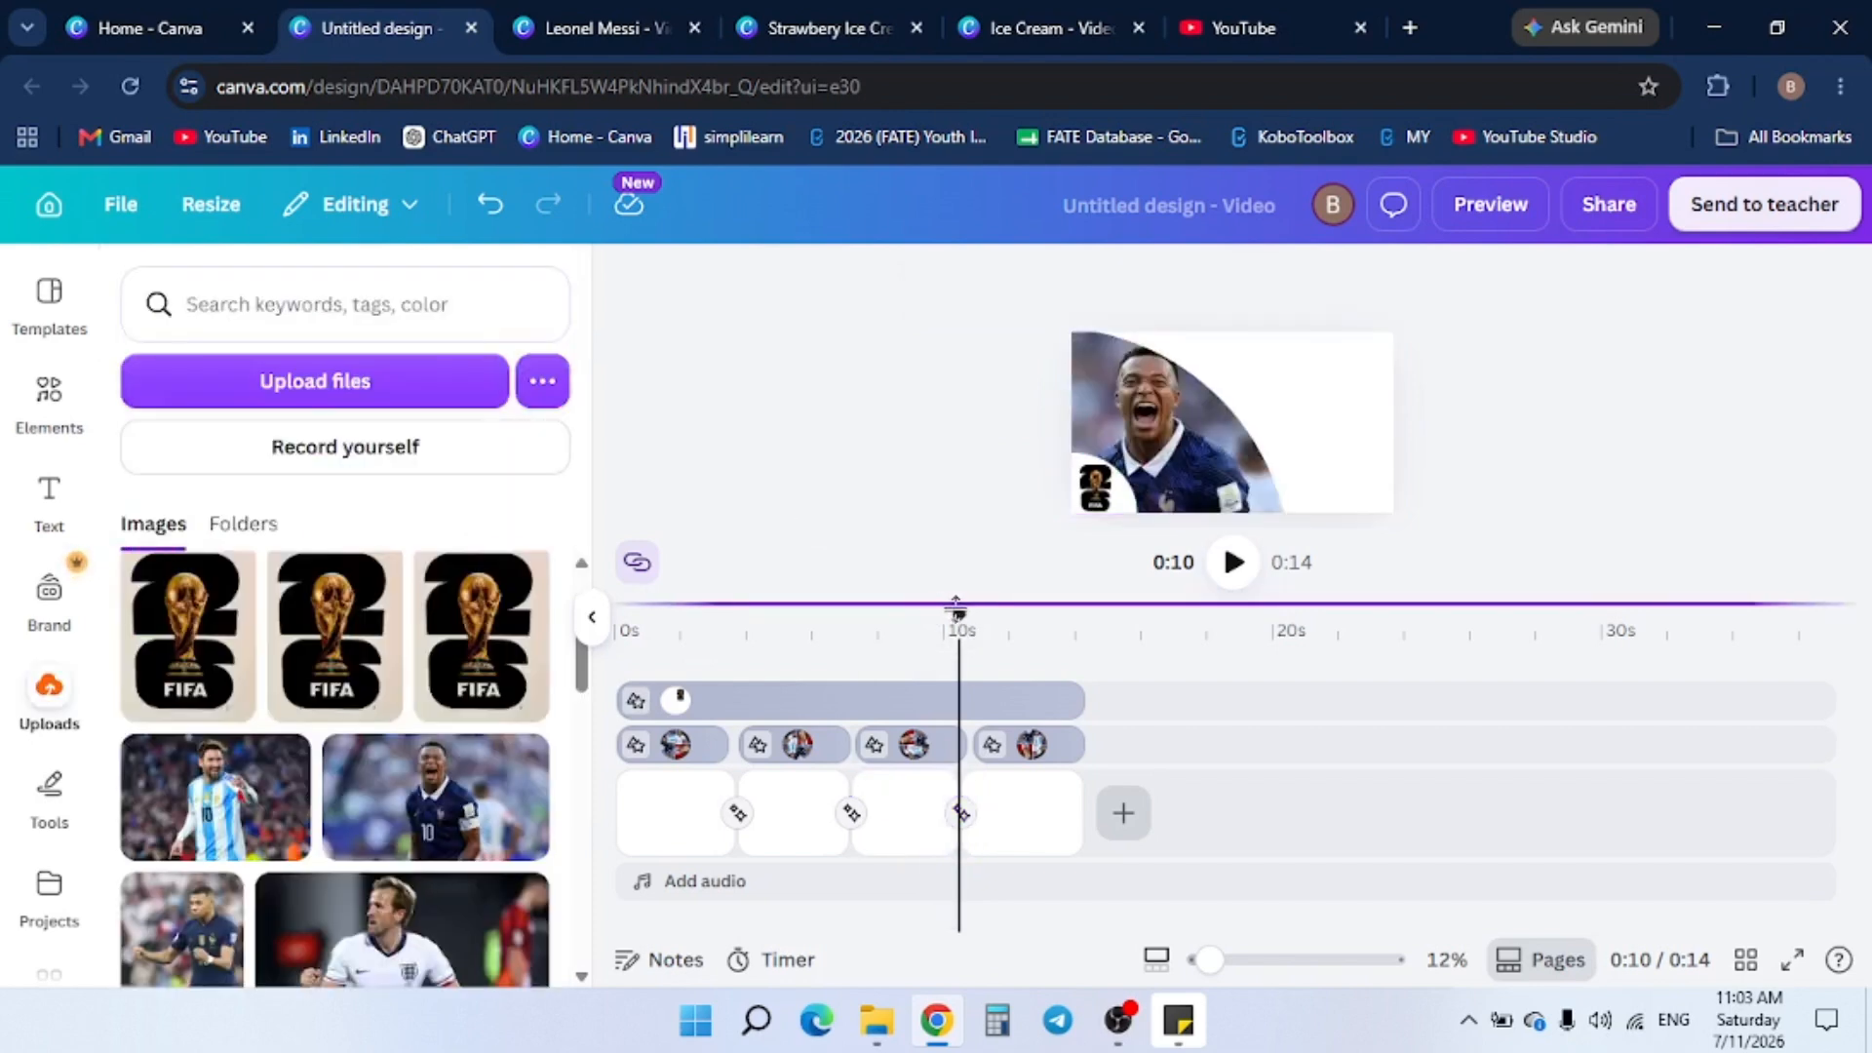
{"action": "left_click_drag", "start_coordinate": [959, 617], "coordinate": [987, 677]}
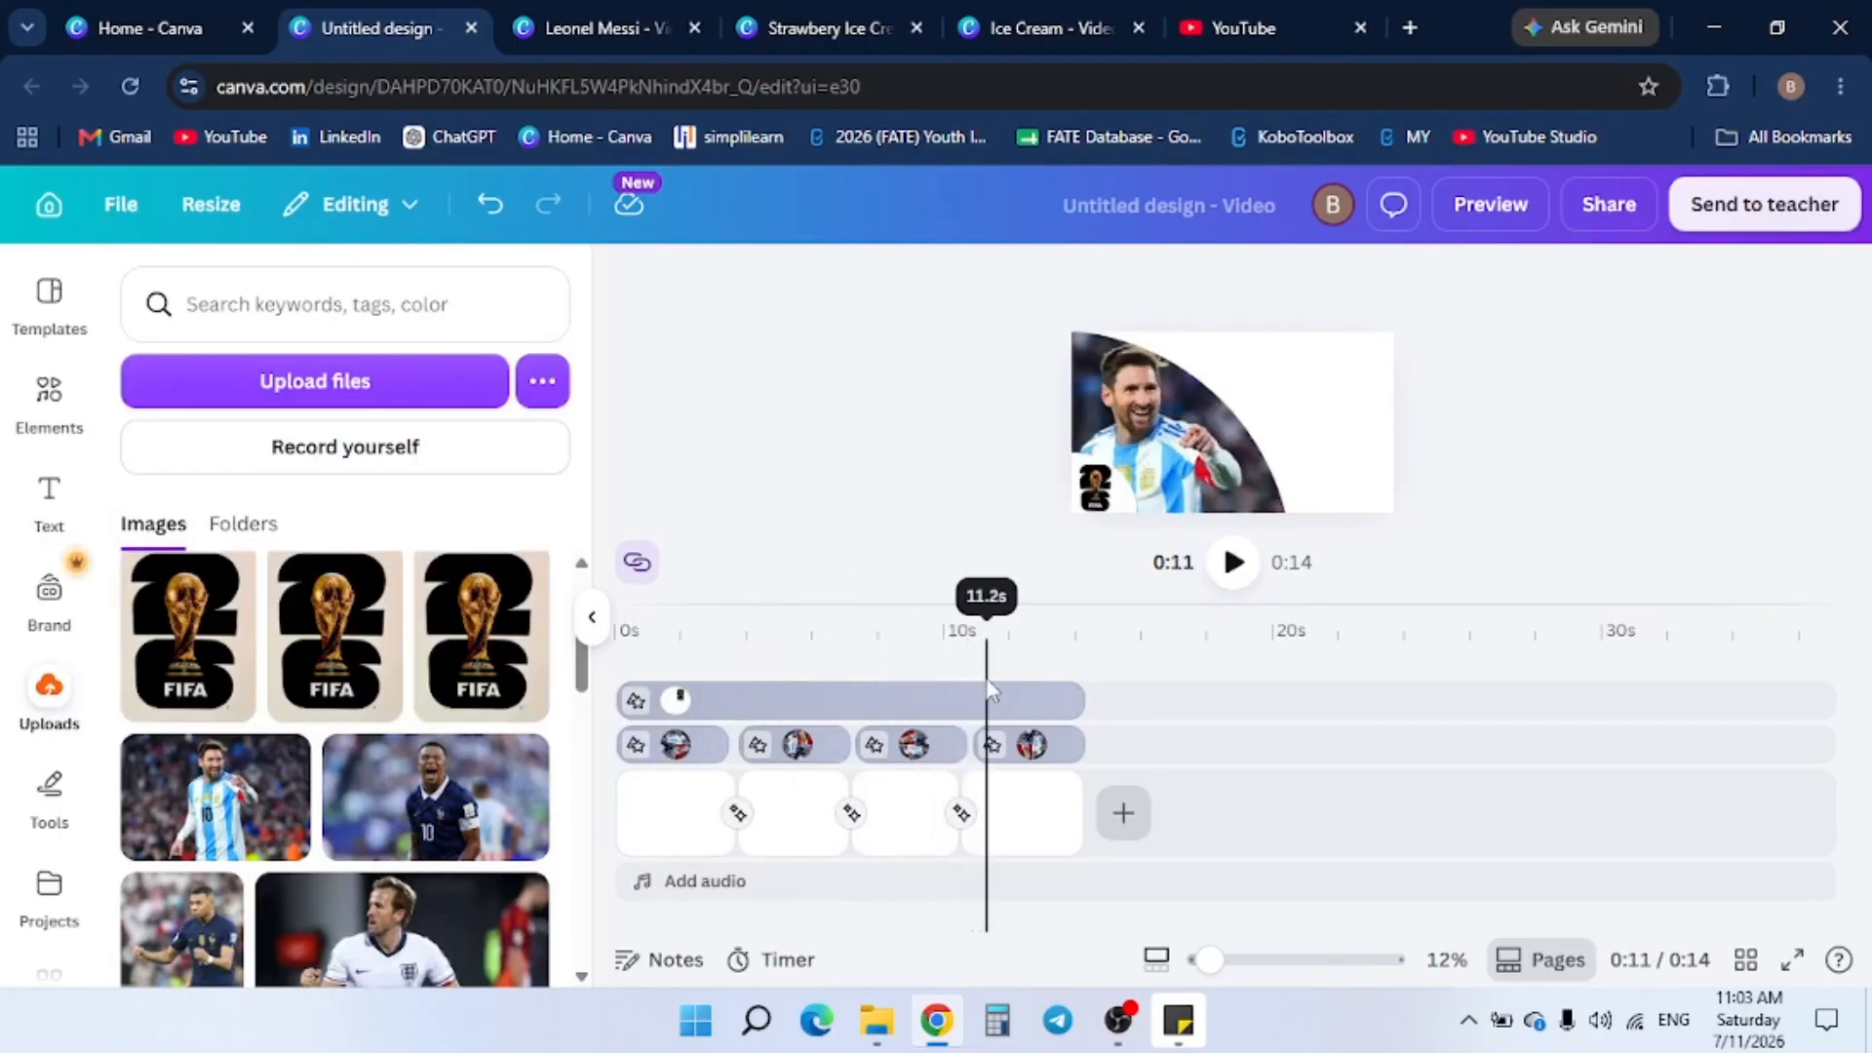
Enlarge the preview area and set the first page's background to light grey #E4E8E7
{"action": "left_click", "coordinate": [704, 809]}
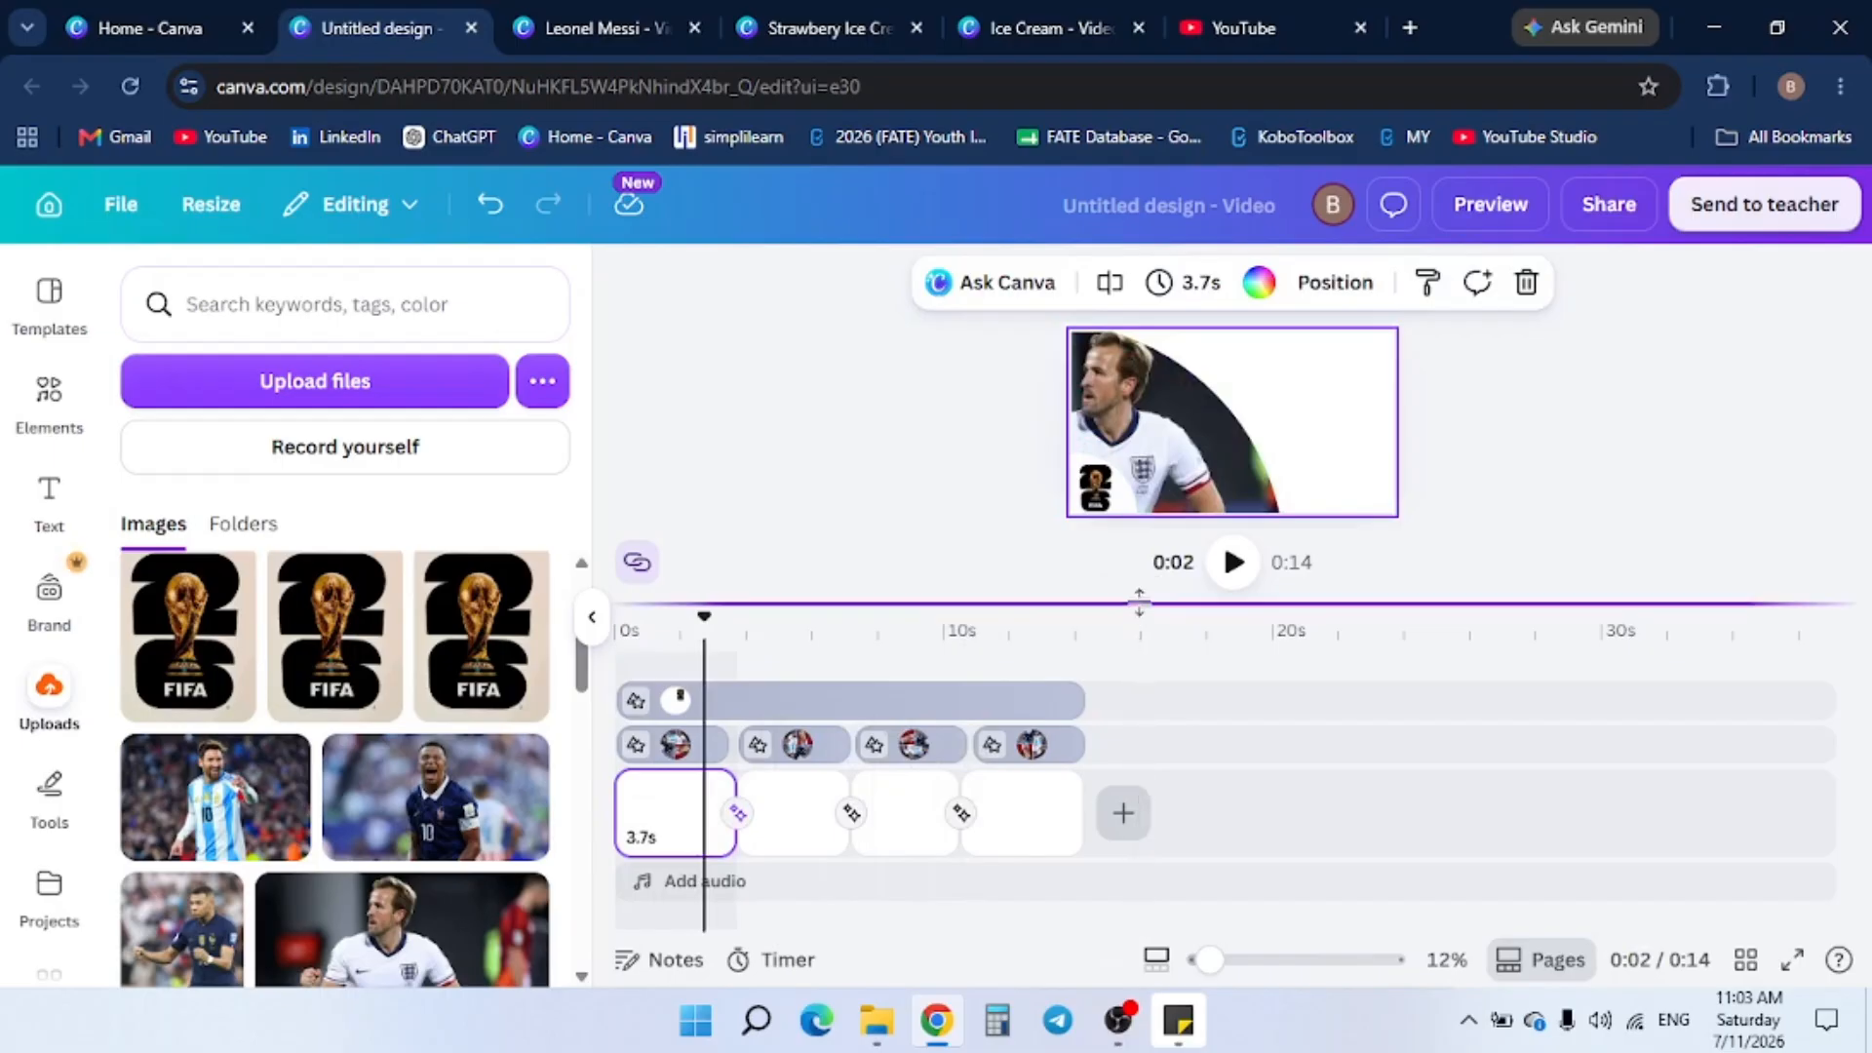
{"action": "left_click_drag", "start_coordinate": [1138, 603], "coordinate": [1139, 738]}
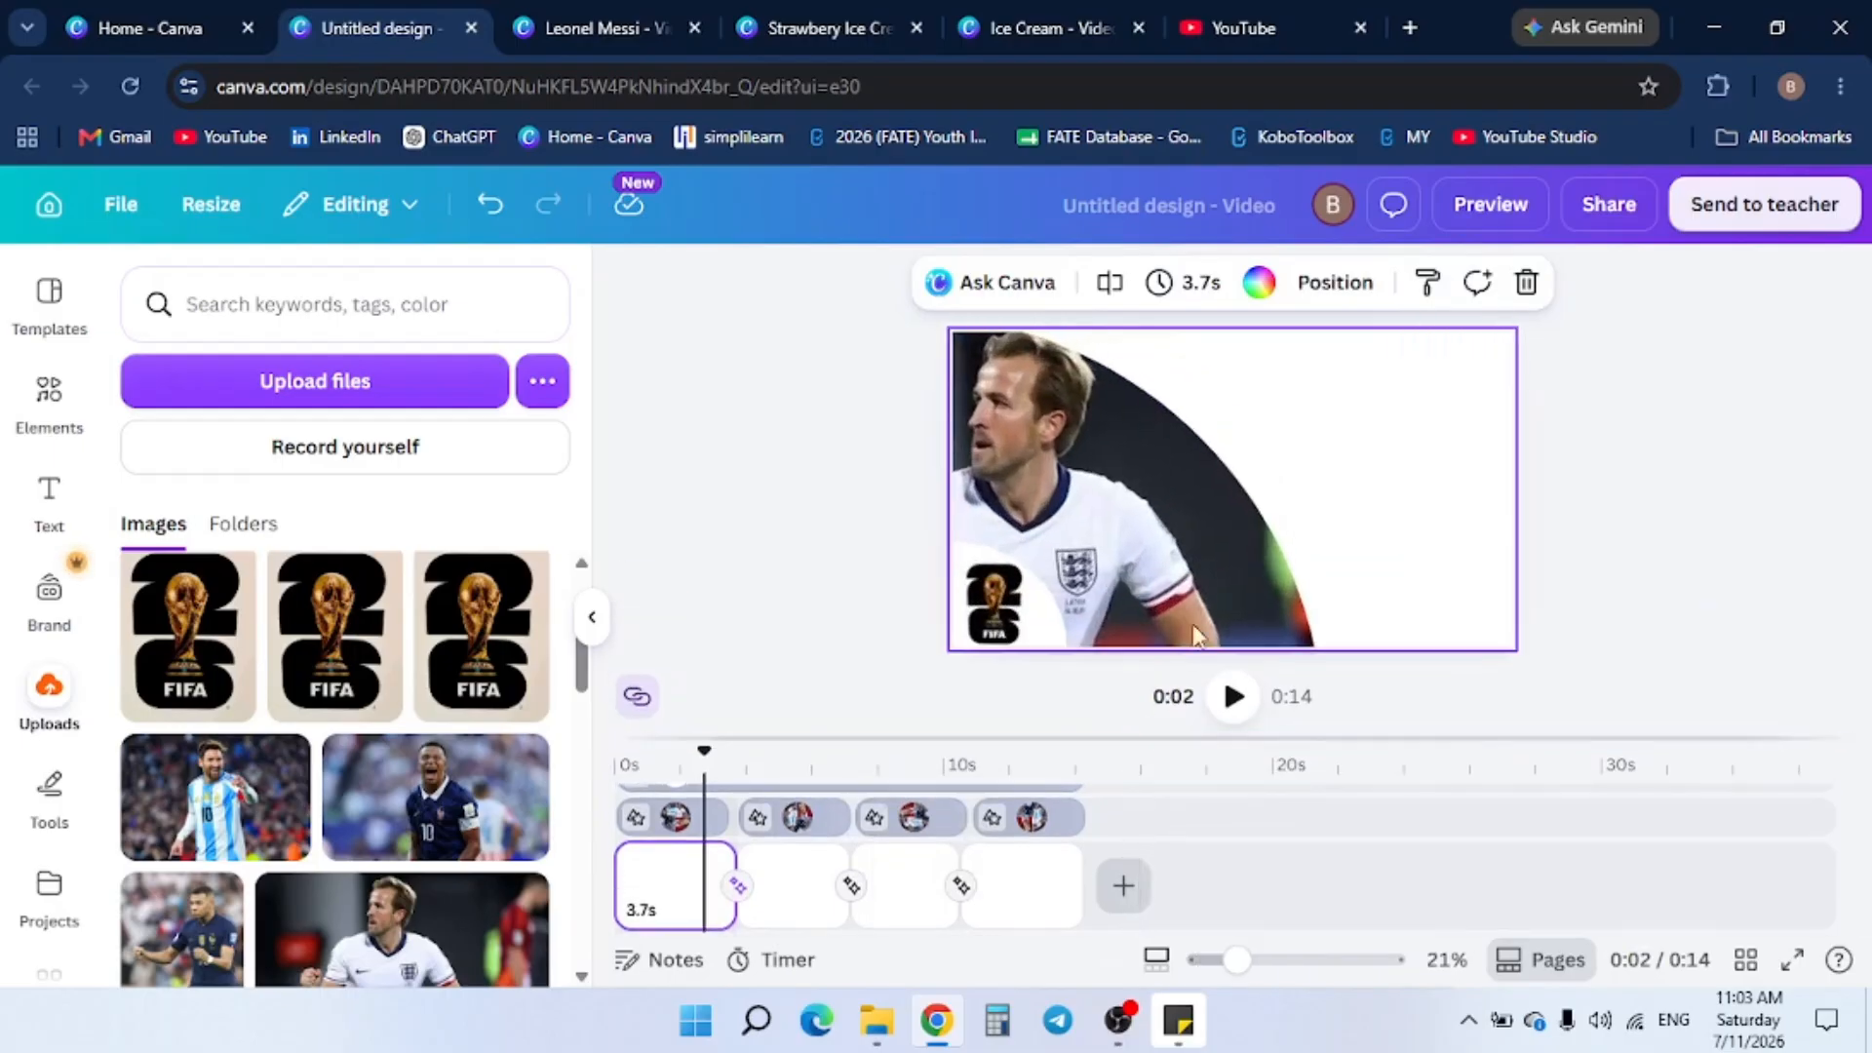
{"action": "key", "text": "Escape"}
{"action": "left_click", "coordinate": [1419, 474]}
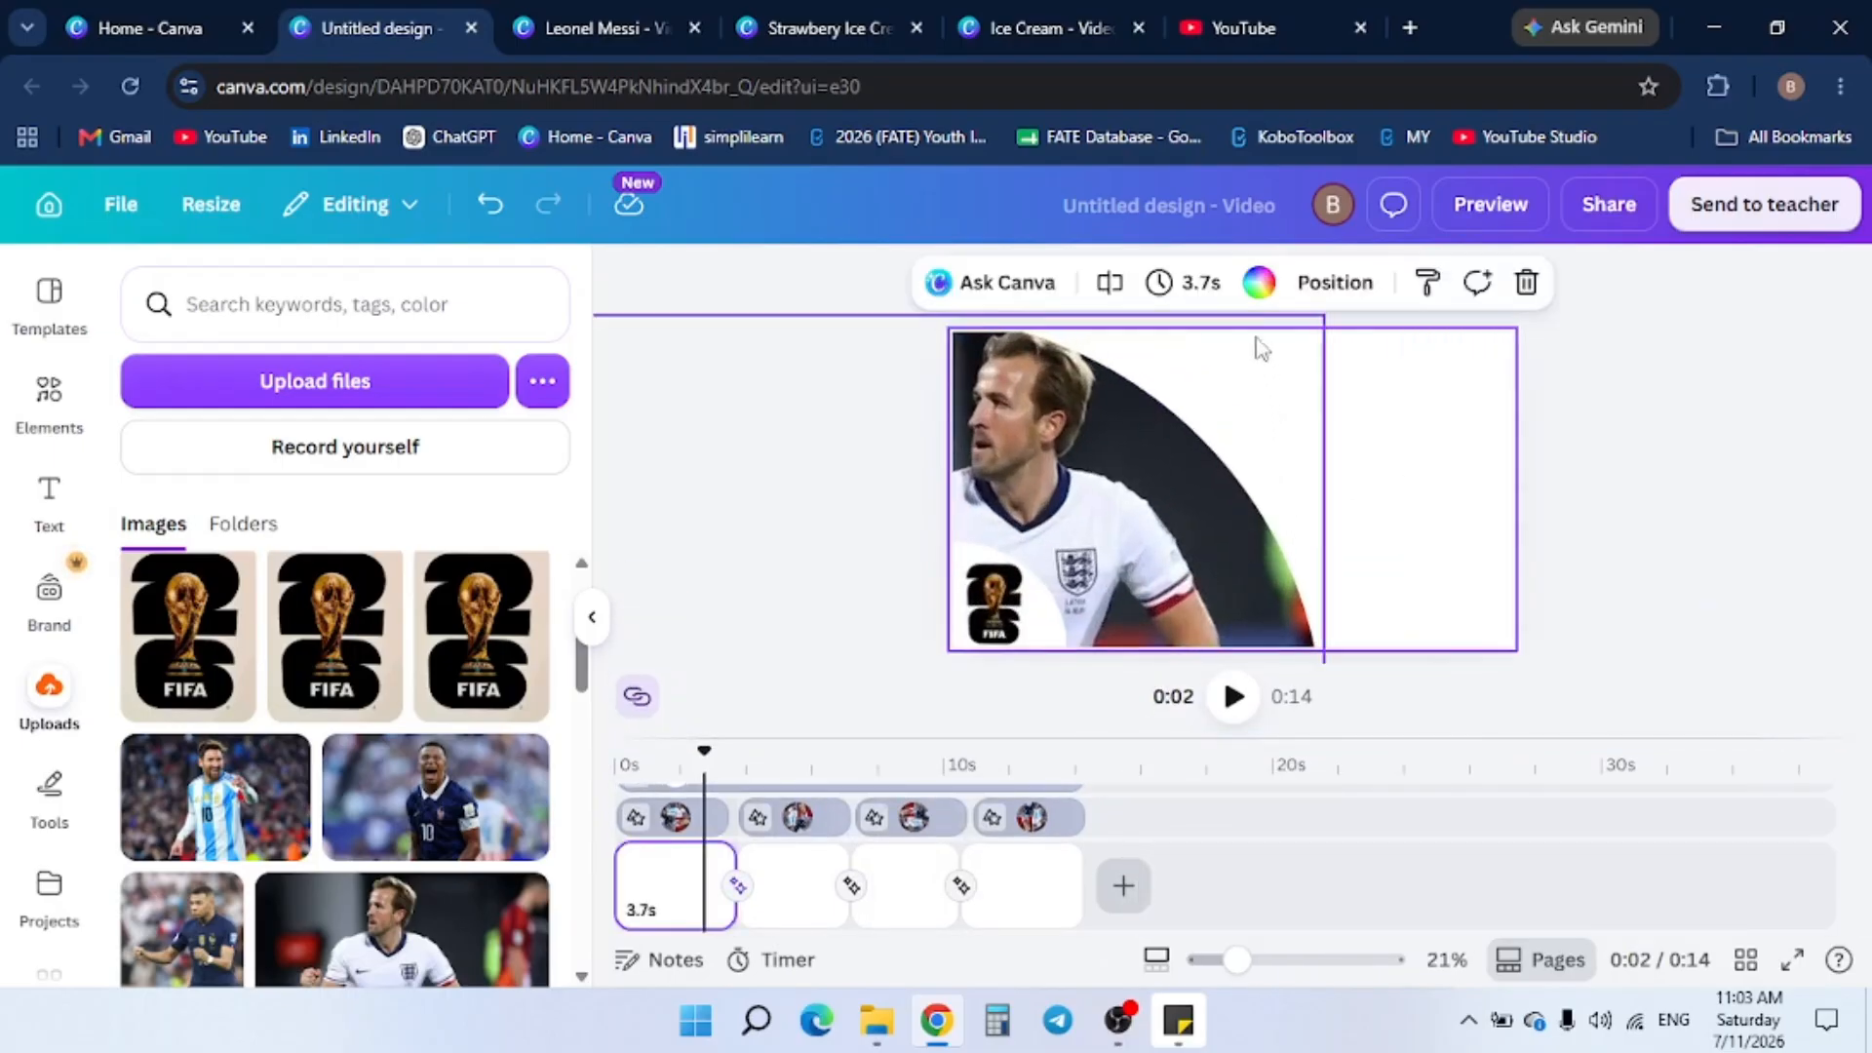
{"action": "left_click", "coordinate": [1256, 283]}
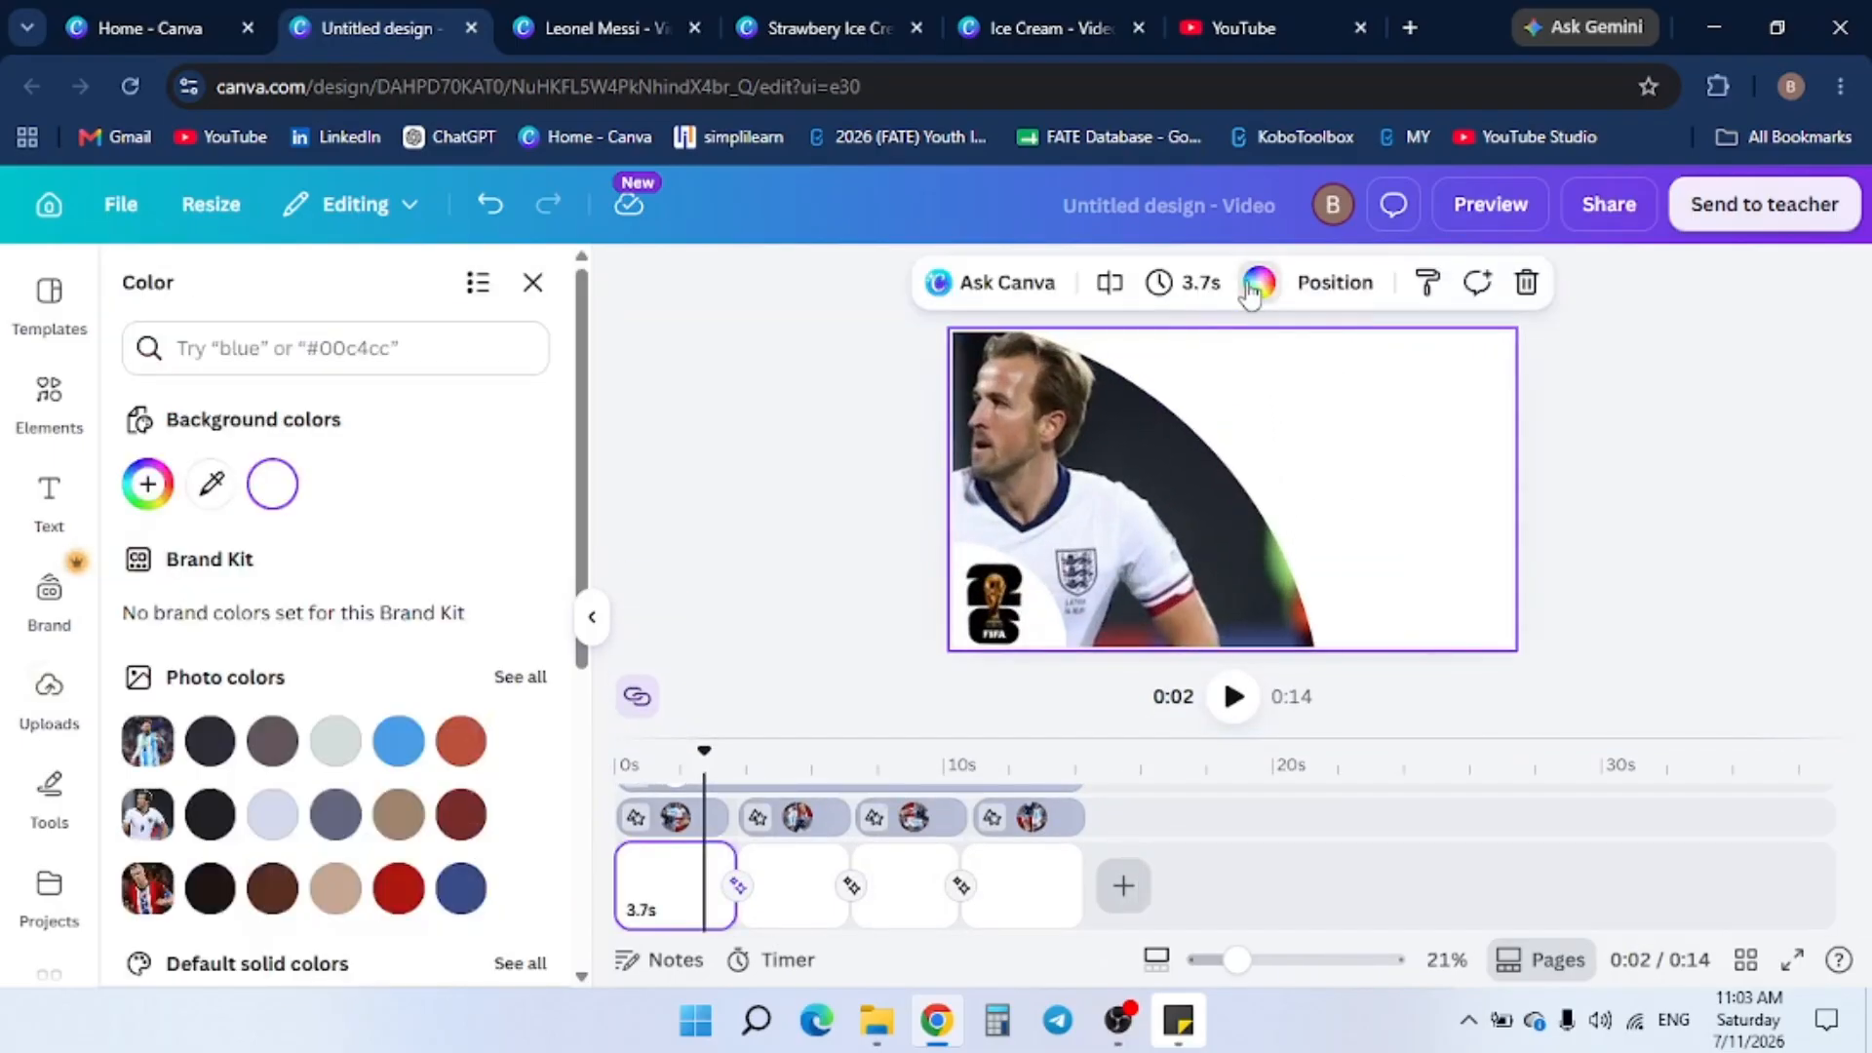
{"action": "left_click", "coordinate": [332, 743]}
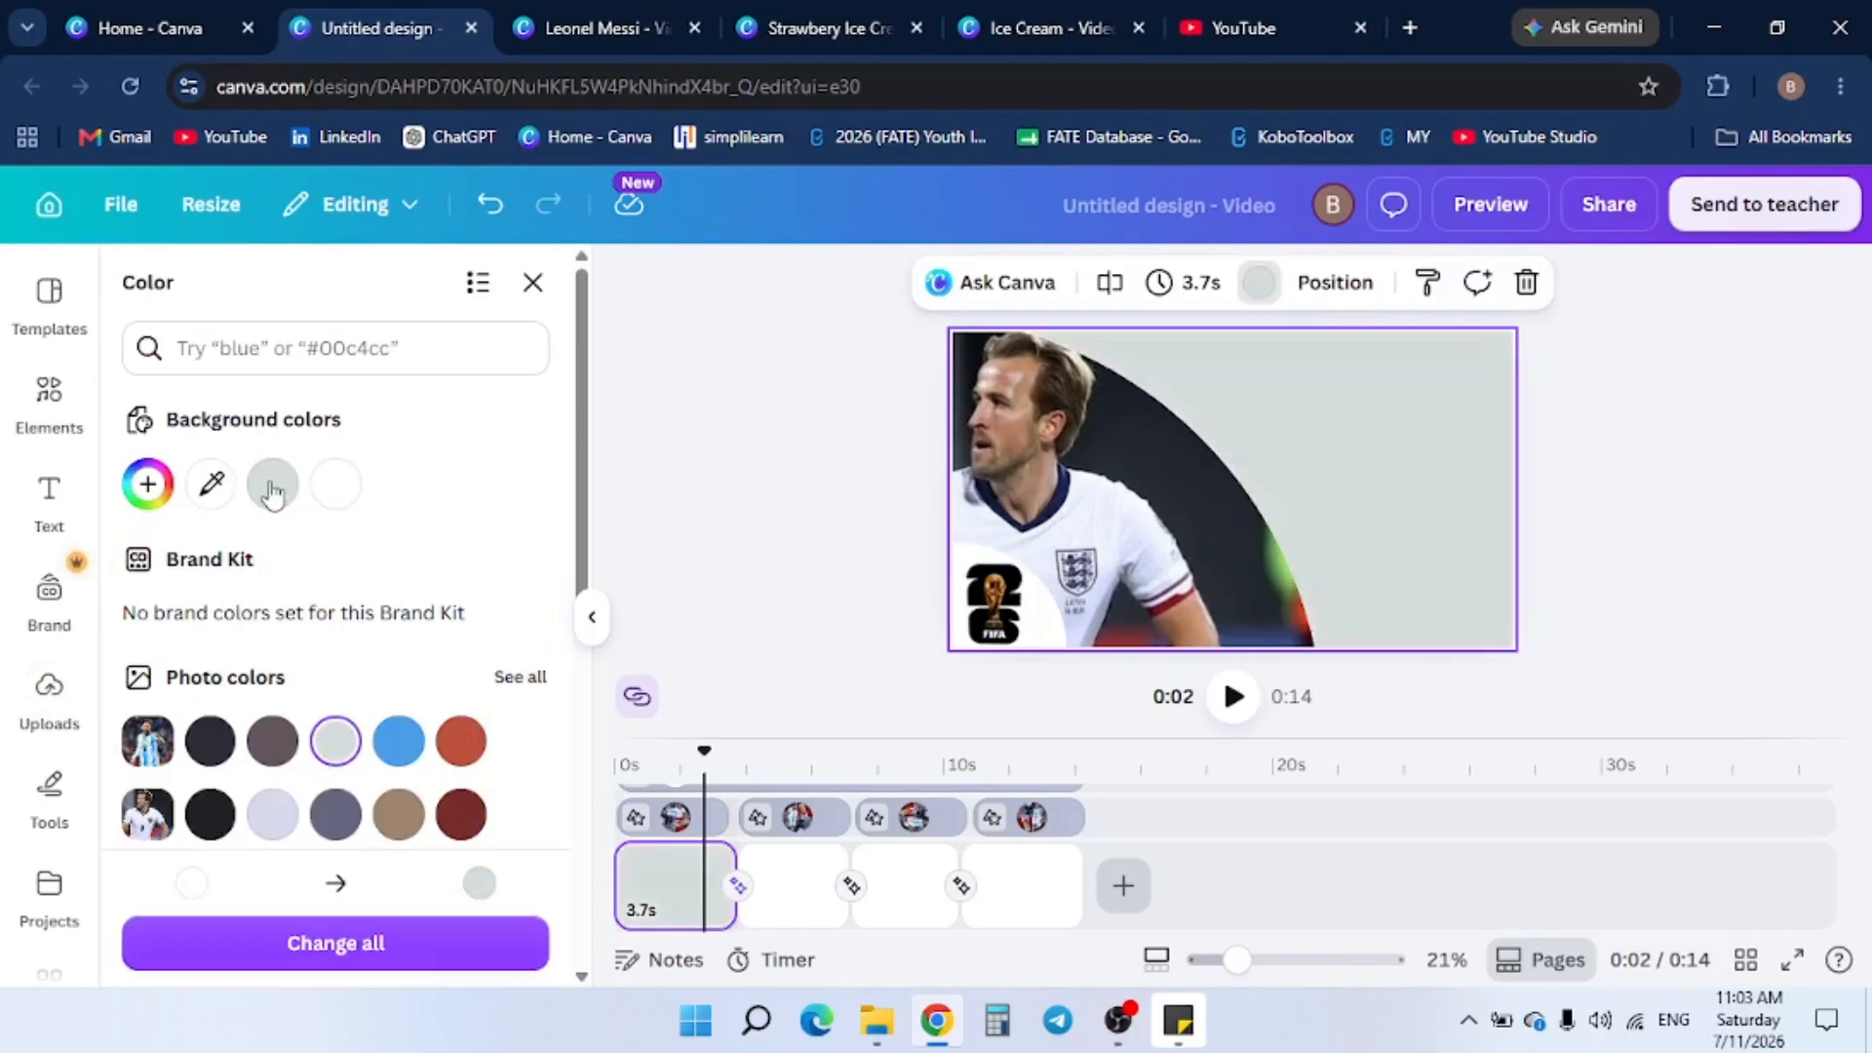
{"action": "left_click", "coordinate": [156, 492]}
{"action": "left_click_drag", "start_coordinate": [170, 633], "coordinate": [158, 620]}
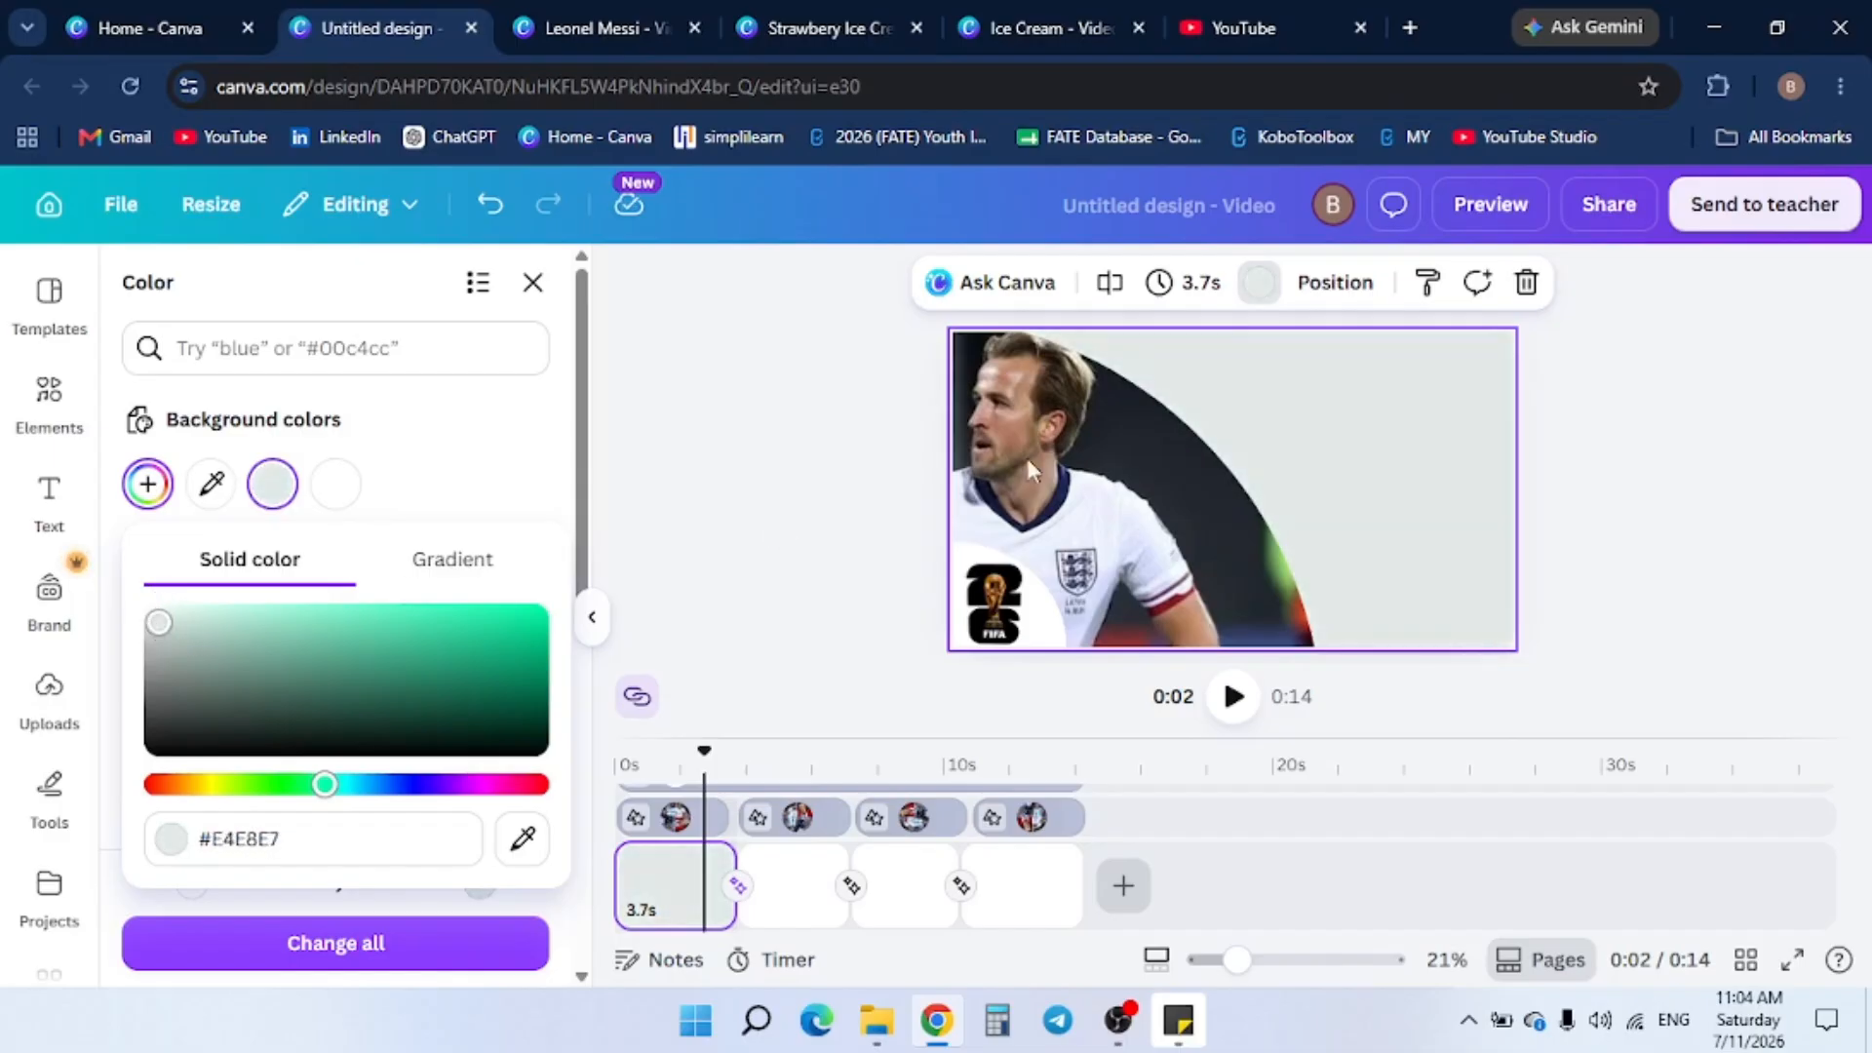
{"action": "left_click", "coordinate": [1623, 440]}
Set the second page's background to the bright red photo color taken from the red-shirted player's picture
{"action": "left_click", "coordinate": [788, 768]}
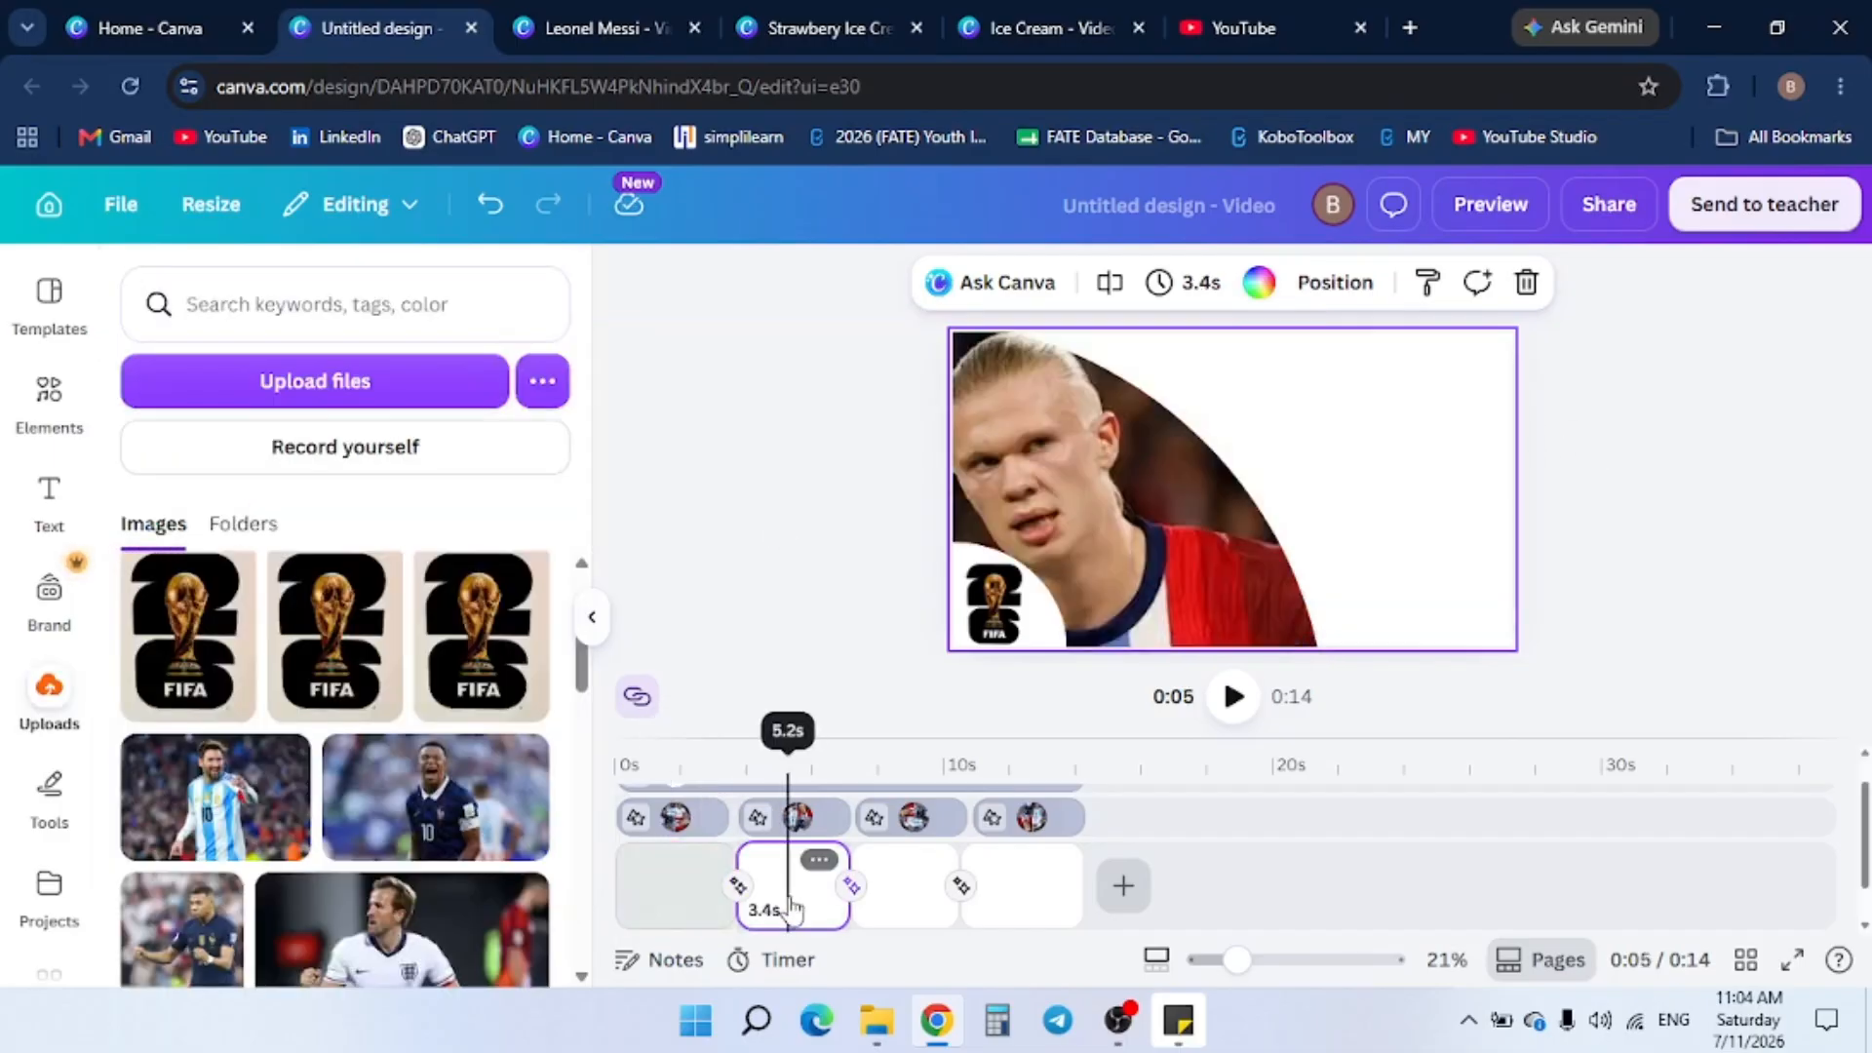
{"action": "left_click", "coordinate": [1399, 426]}
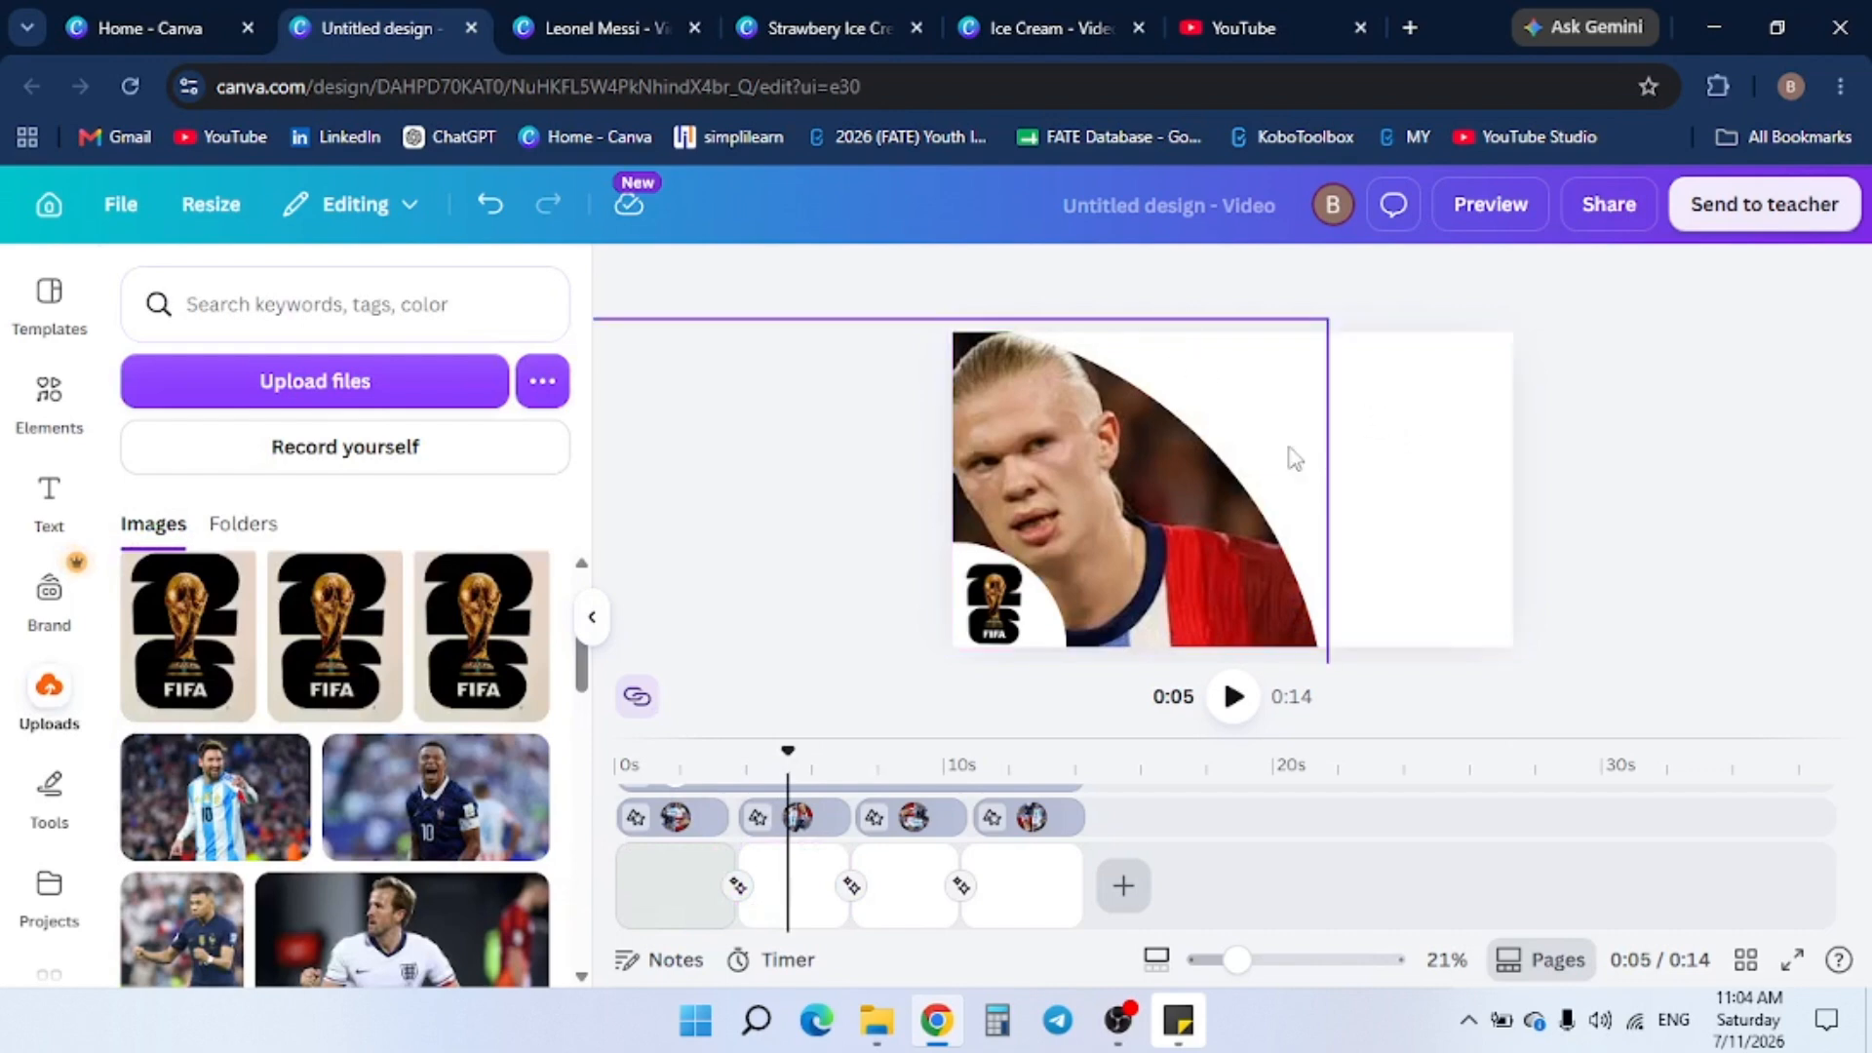
{"action": "left_click", "coordinate": [1419, 437]}
{"action": "left_click", "coordinate": [1251, 286]}
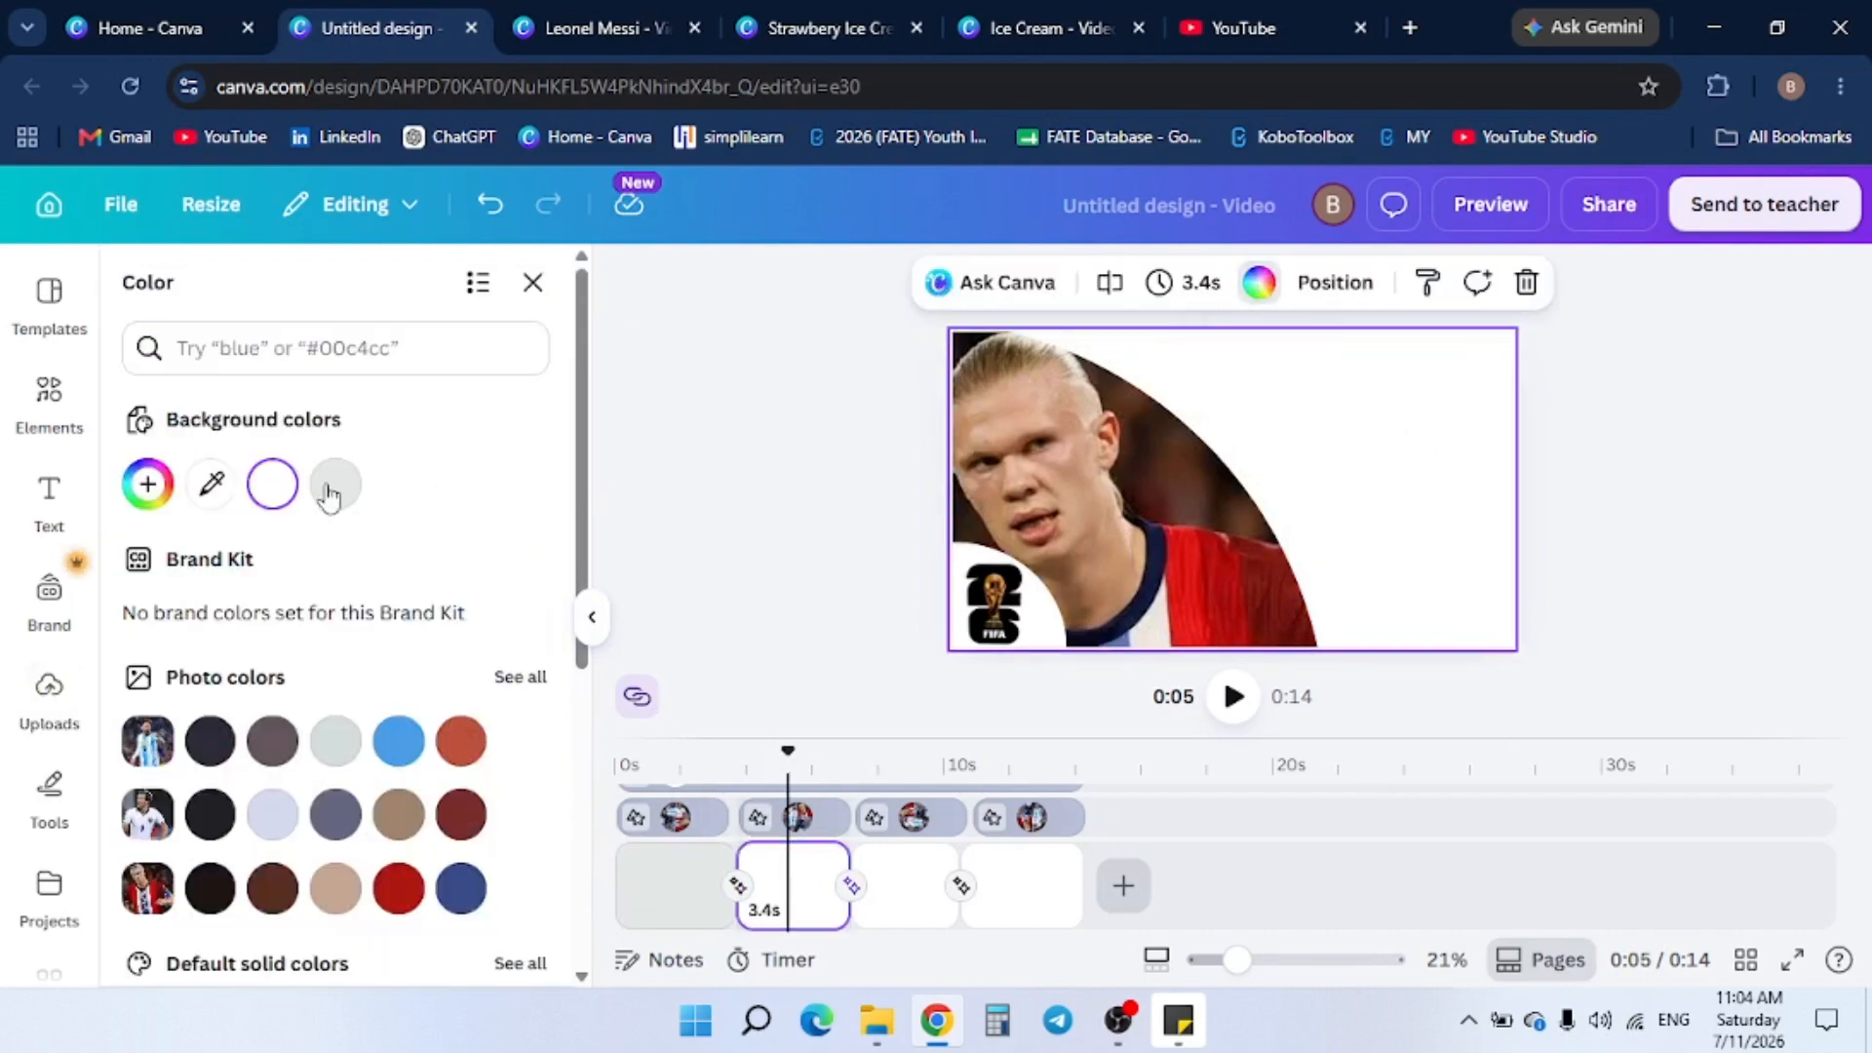
{"action": "left_click", "coordinate": [399, 887]}
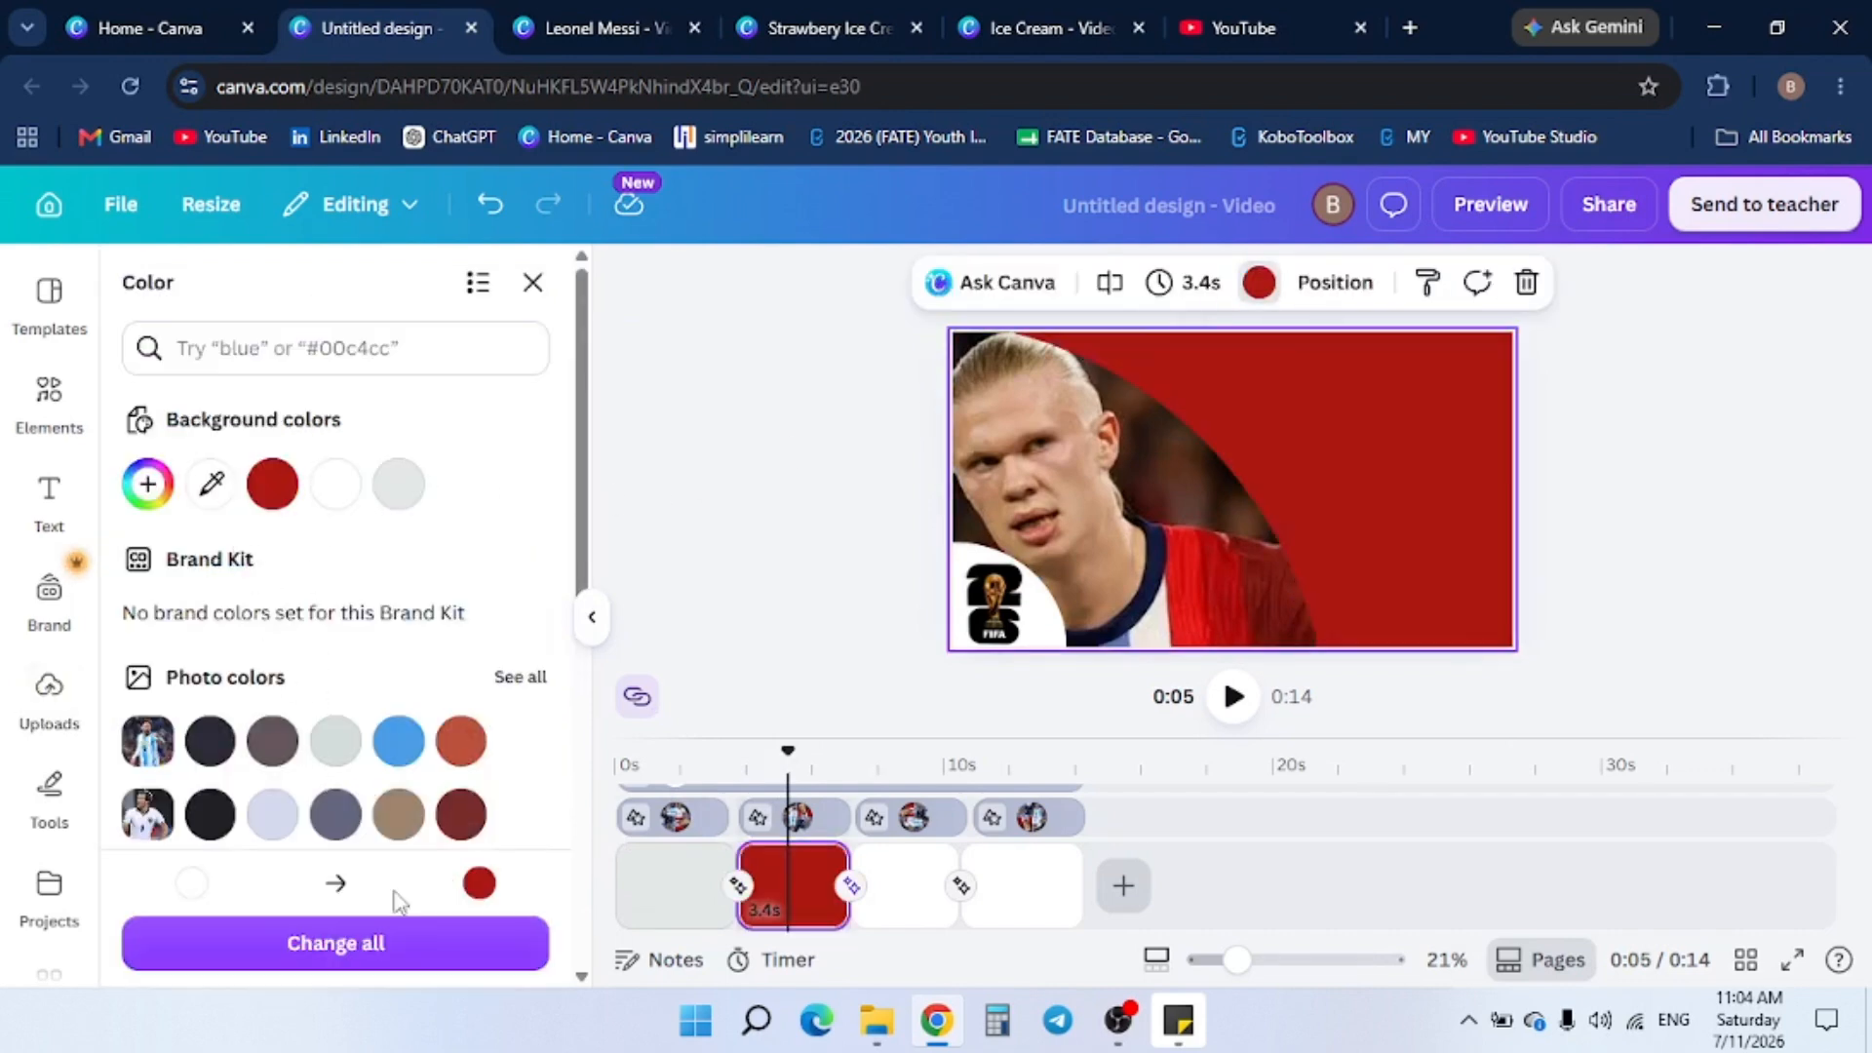
Give the third page a custom solid dark blue background color
{"action": "left_click", "coordinate": [914, 887]}
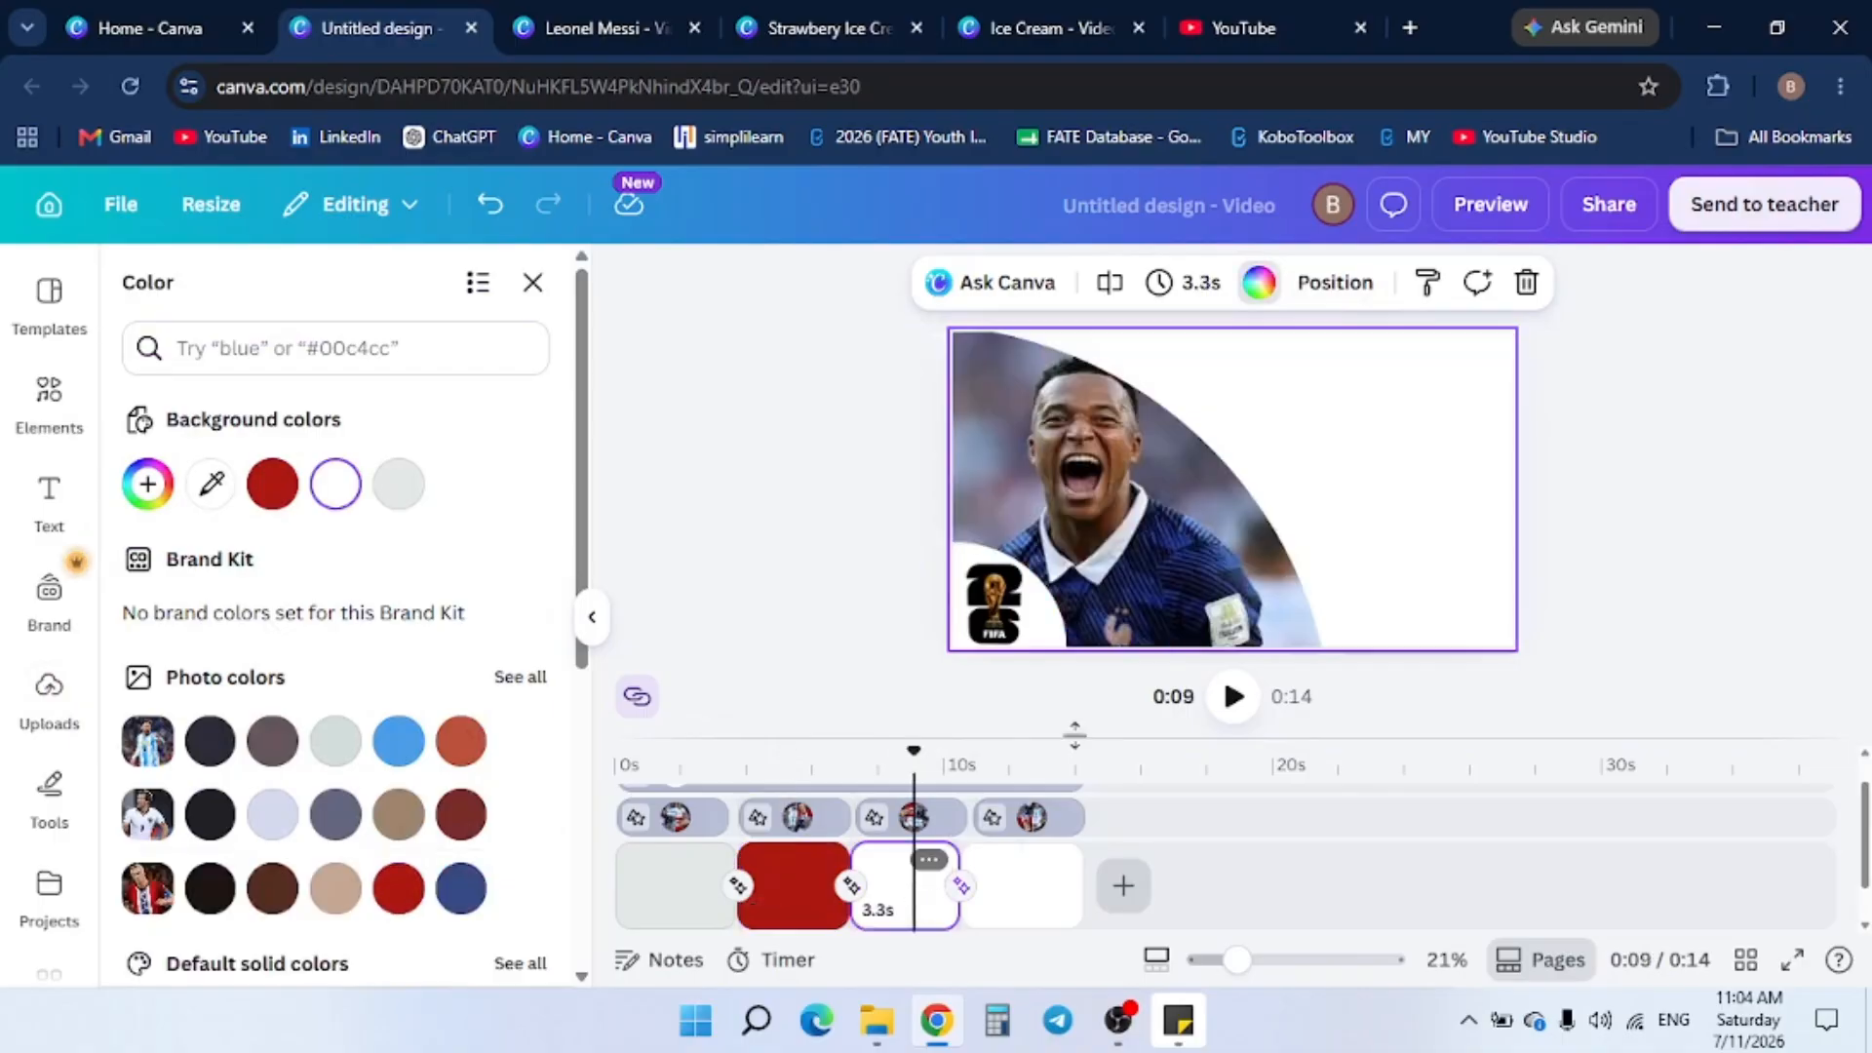
{"action": "left_click", "coordinate": [1257, 293]}
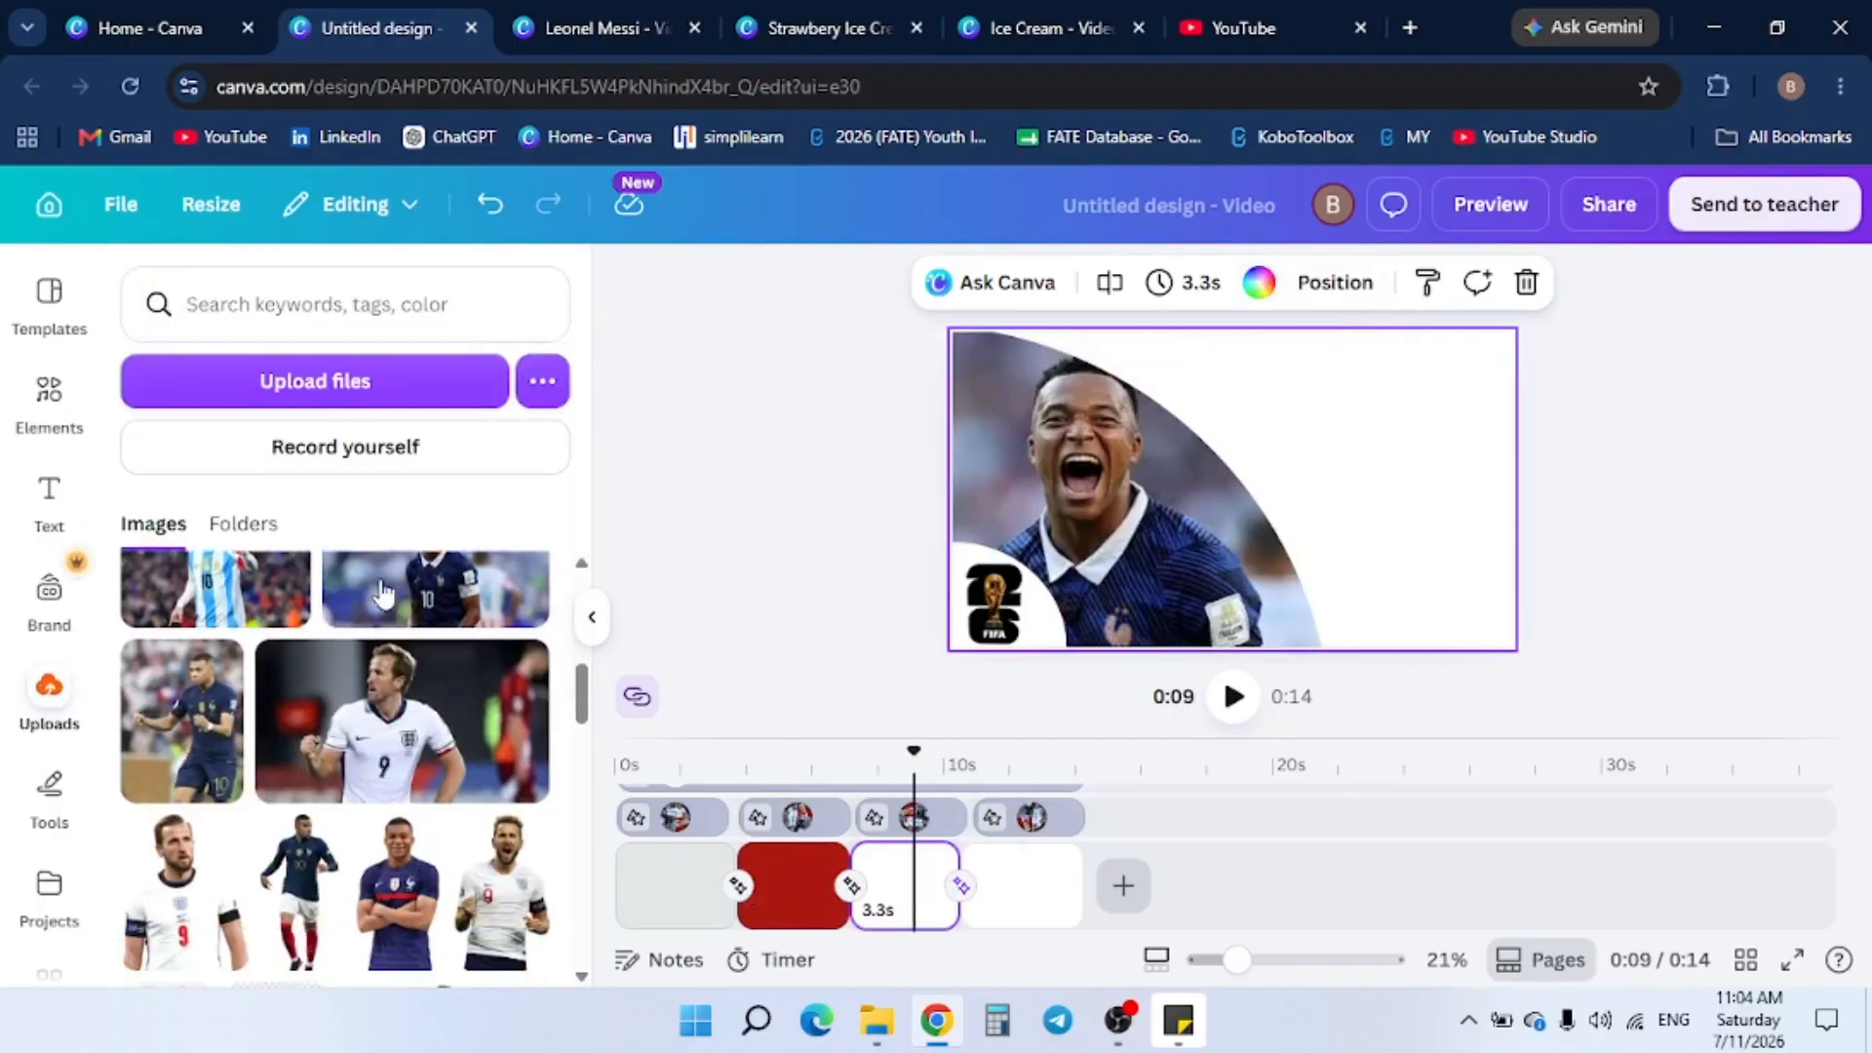
{"action": "left_click", "coordinate": [1257, 283]}
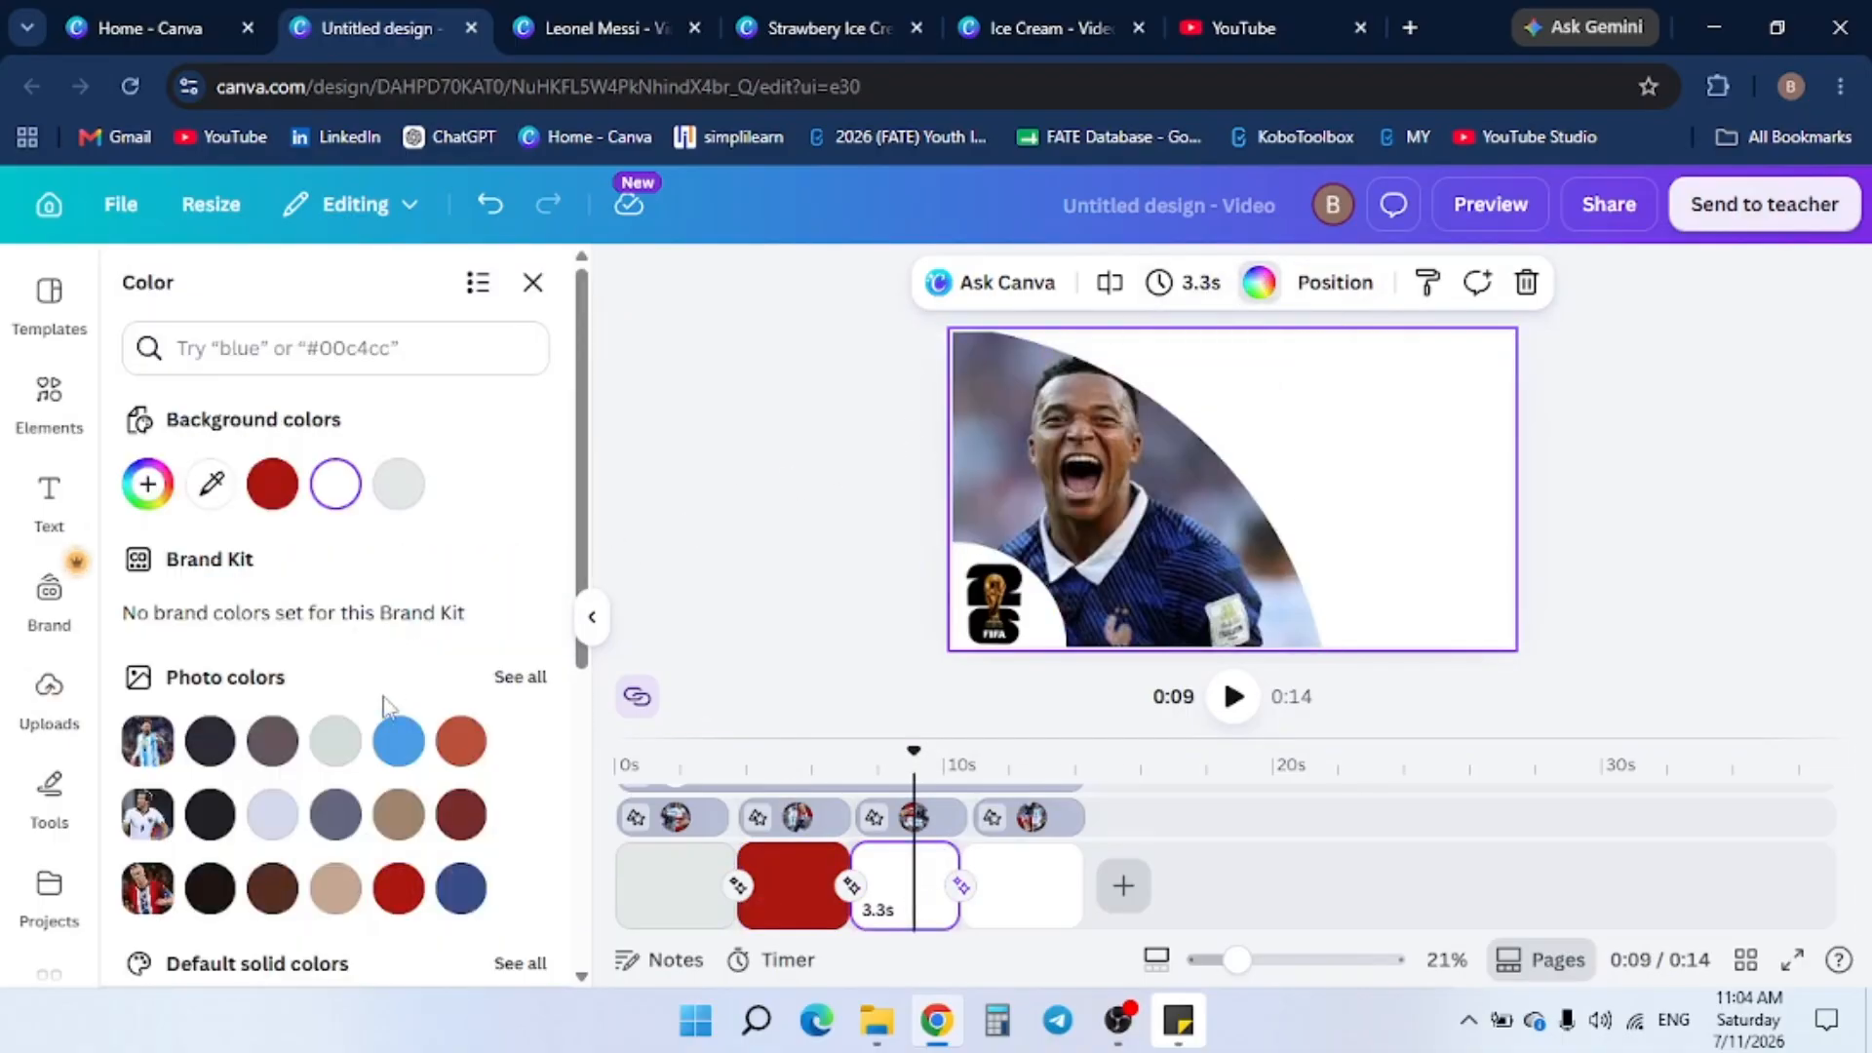
{"action": "left_click", "coordinate": [148, 481]}
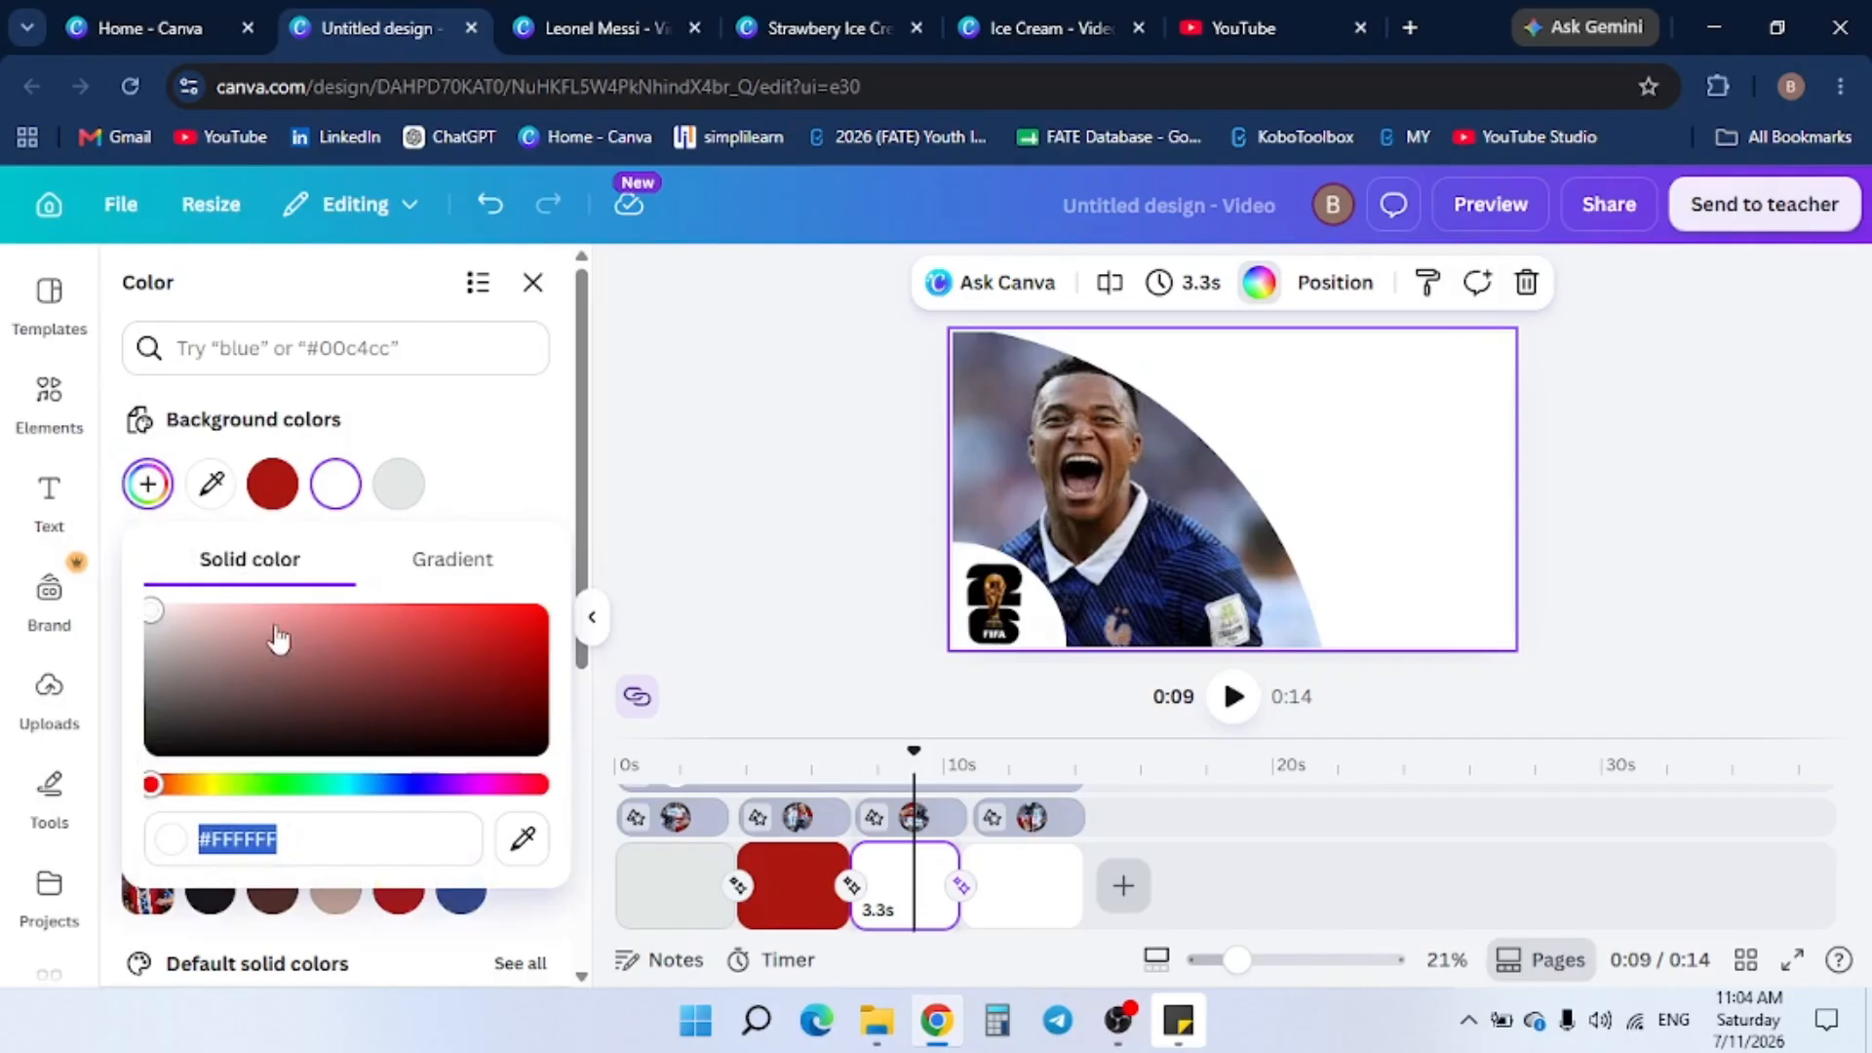
{"action": "left_click", "coordinate": [405, 787]}
{"action": "mouse_move", "coordinate": [502, 666]}
{"action": "left_mouse_down"}
{"action": "mouse_move", "coordinate": [497, 631]}
{"action": "mouse_move", "coordinate": [505, 663]}
{"action": "left_mouse_up"}
Set the fourth page's background to the sky-blue photo color taken from the striped-shirt player's picture
{"action": "left_click", "coordinate": [1033, 906]}
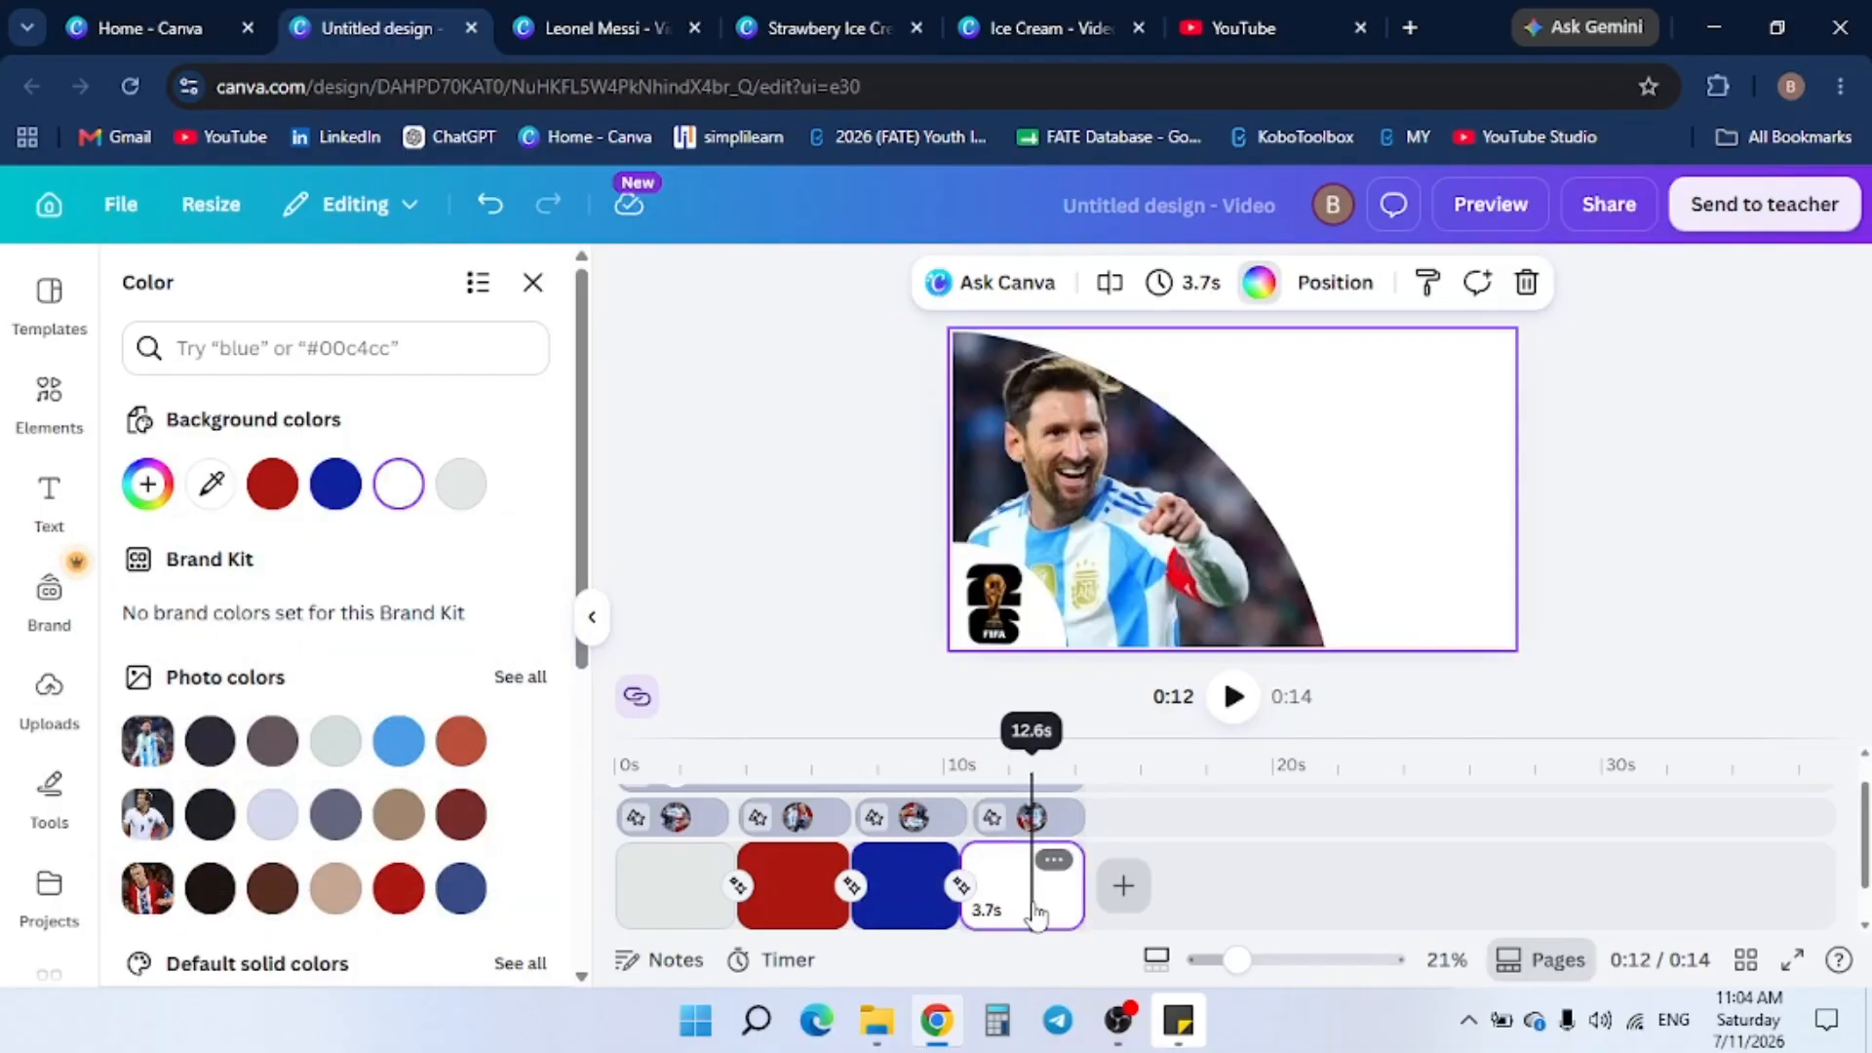
{"action": "left_click", "coordinate": [1258, 283]}
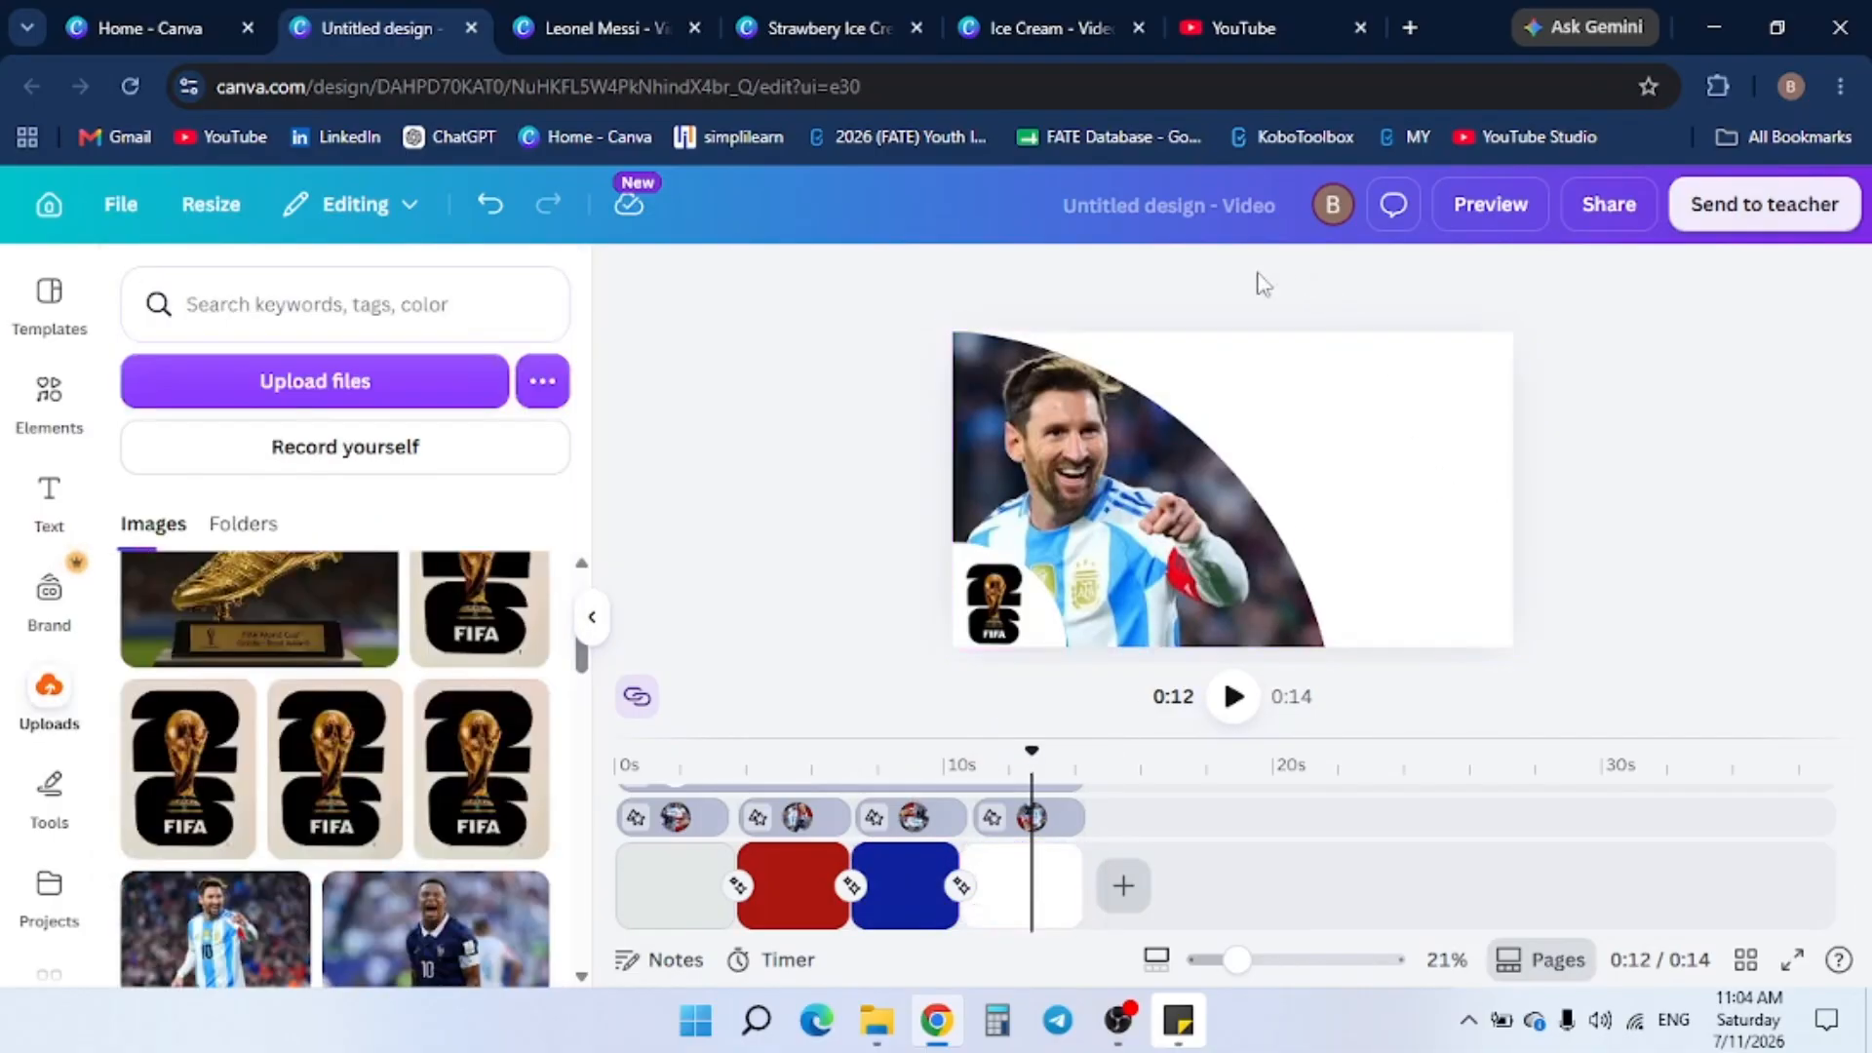
{"action": "left_click", "coordinate": [1391, 480]}
{"action": "left_click", "coordinate": [1250, 292]}
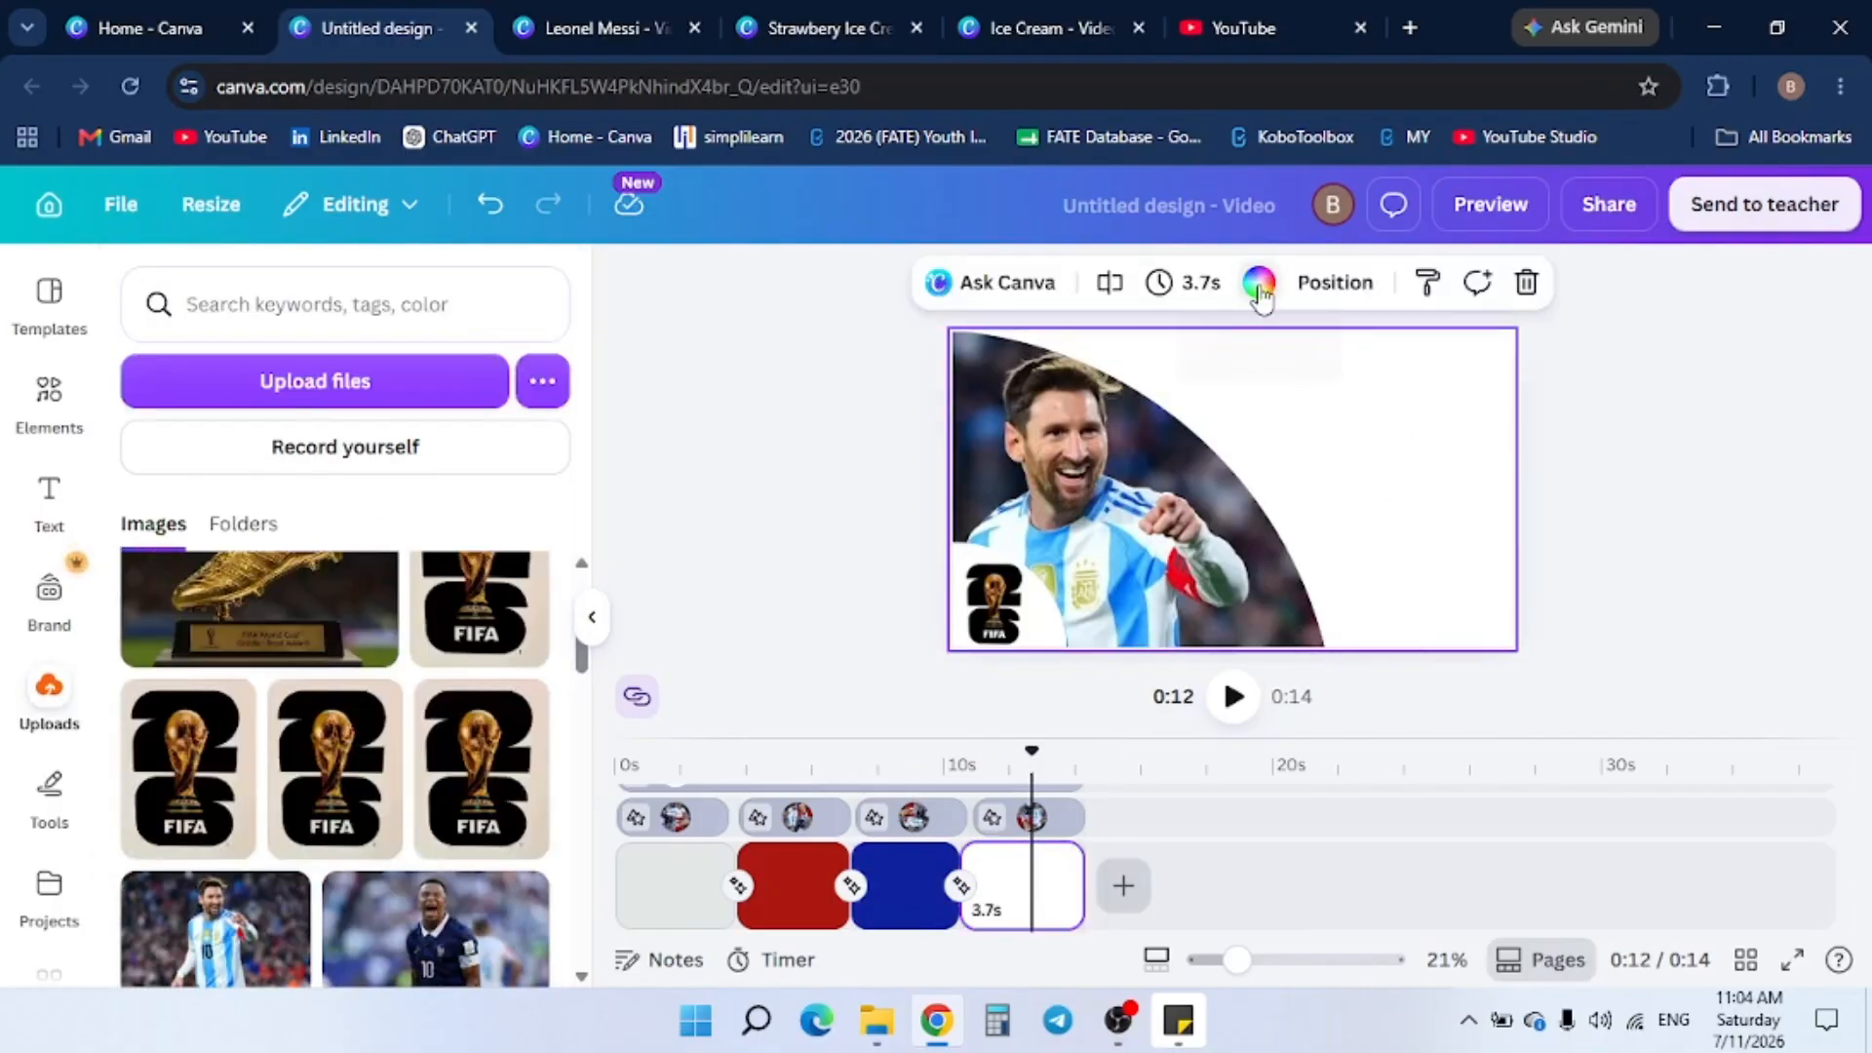
{"action": "left_click", "coordinate": [393, 745]}
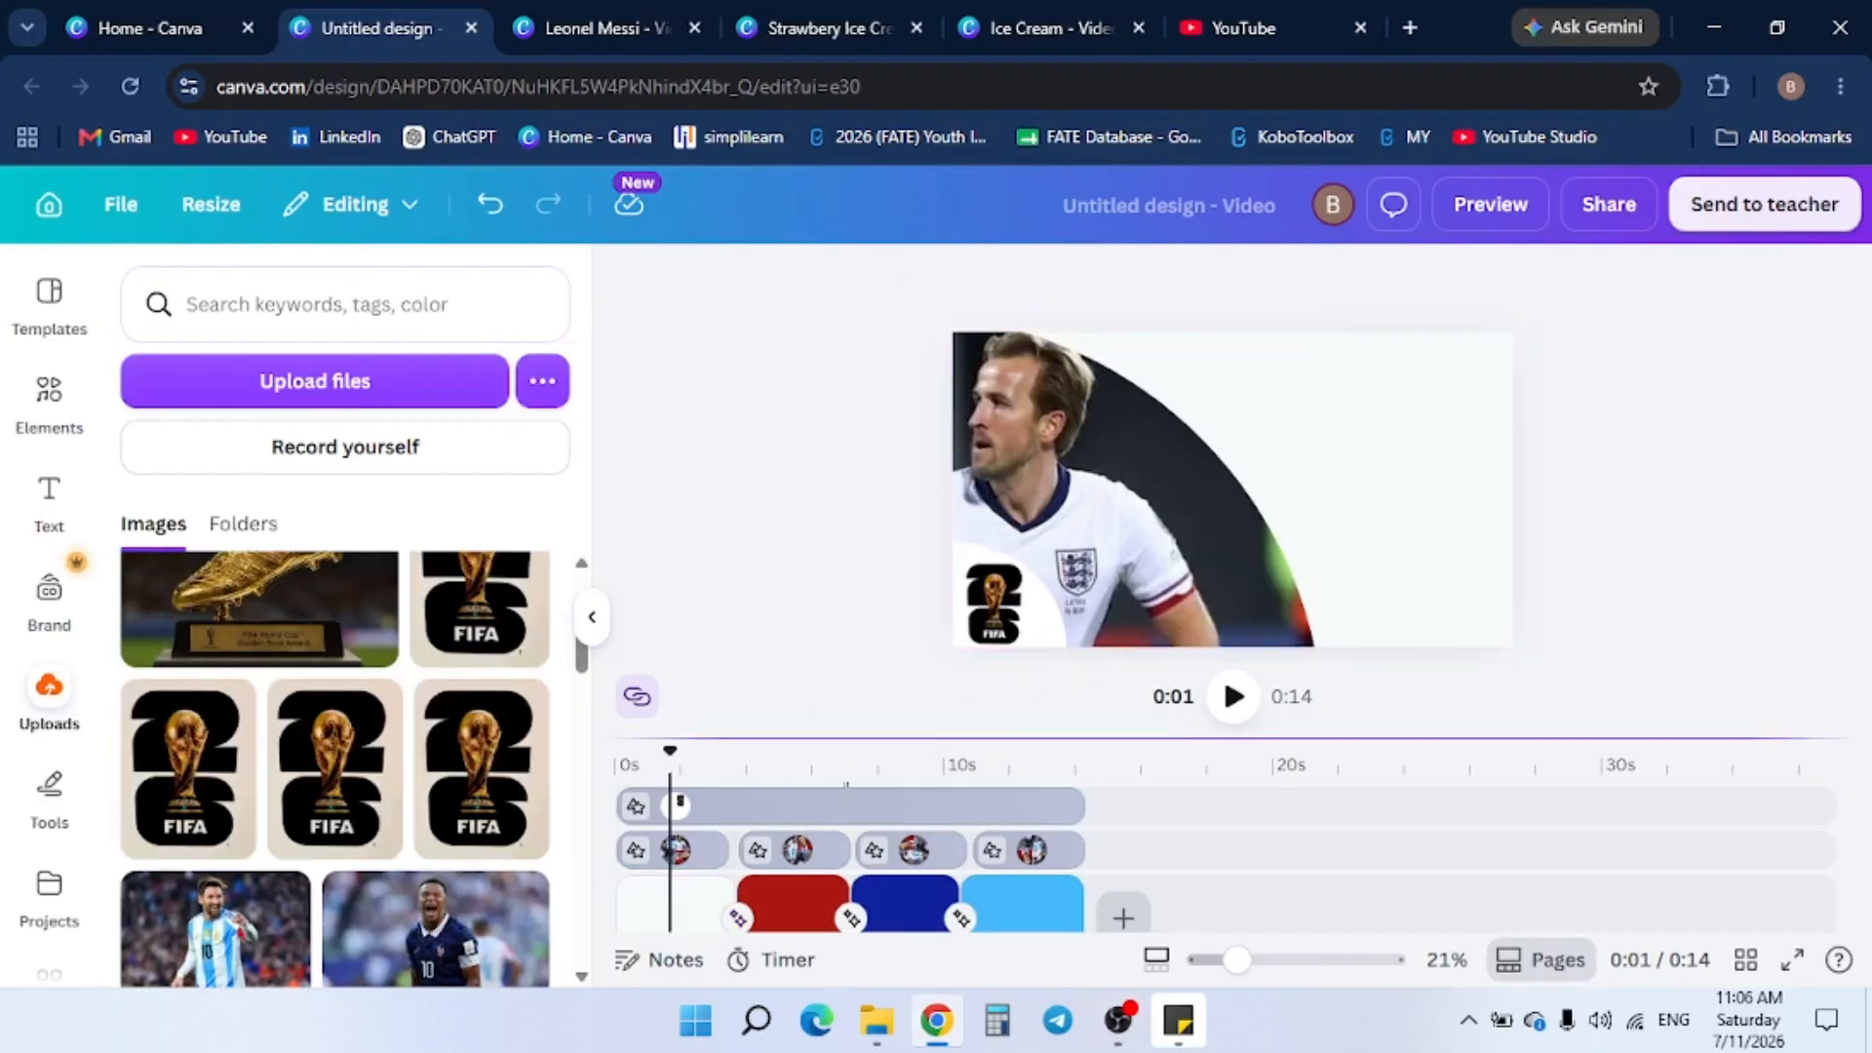
Review each page's background color against its player photo, ending on the first page
{"action": "left_click", "coordinate": [808, 902]}
{"action": "left_click", "coordinate": [906, 902]}
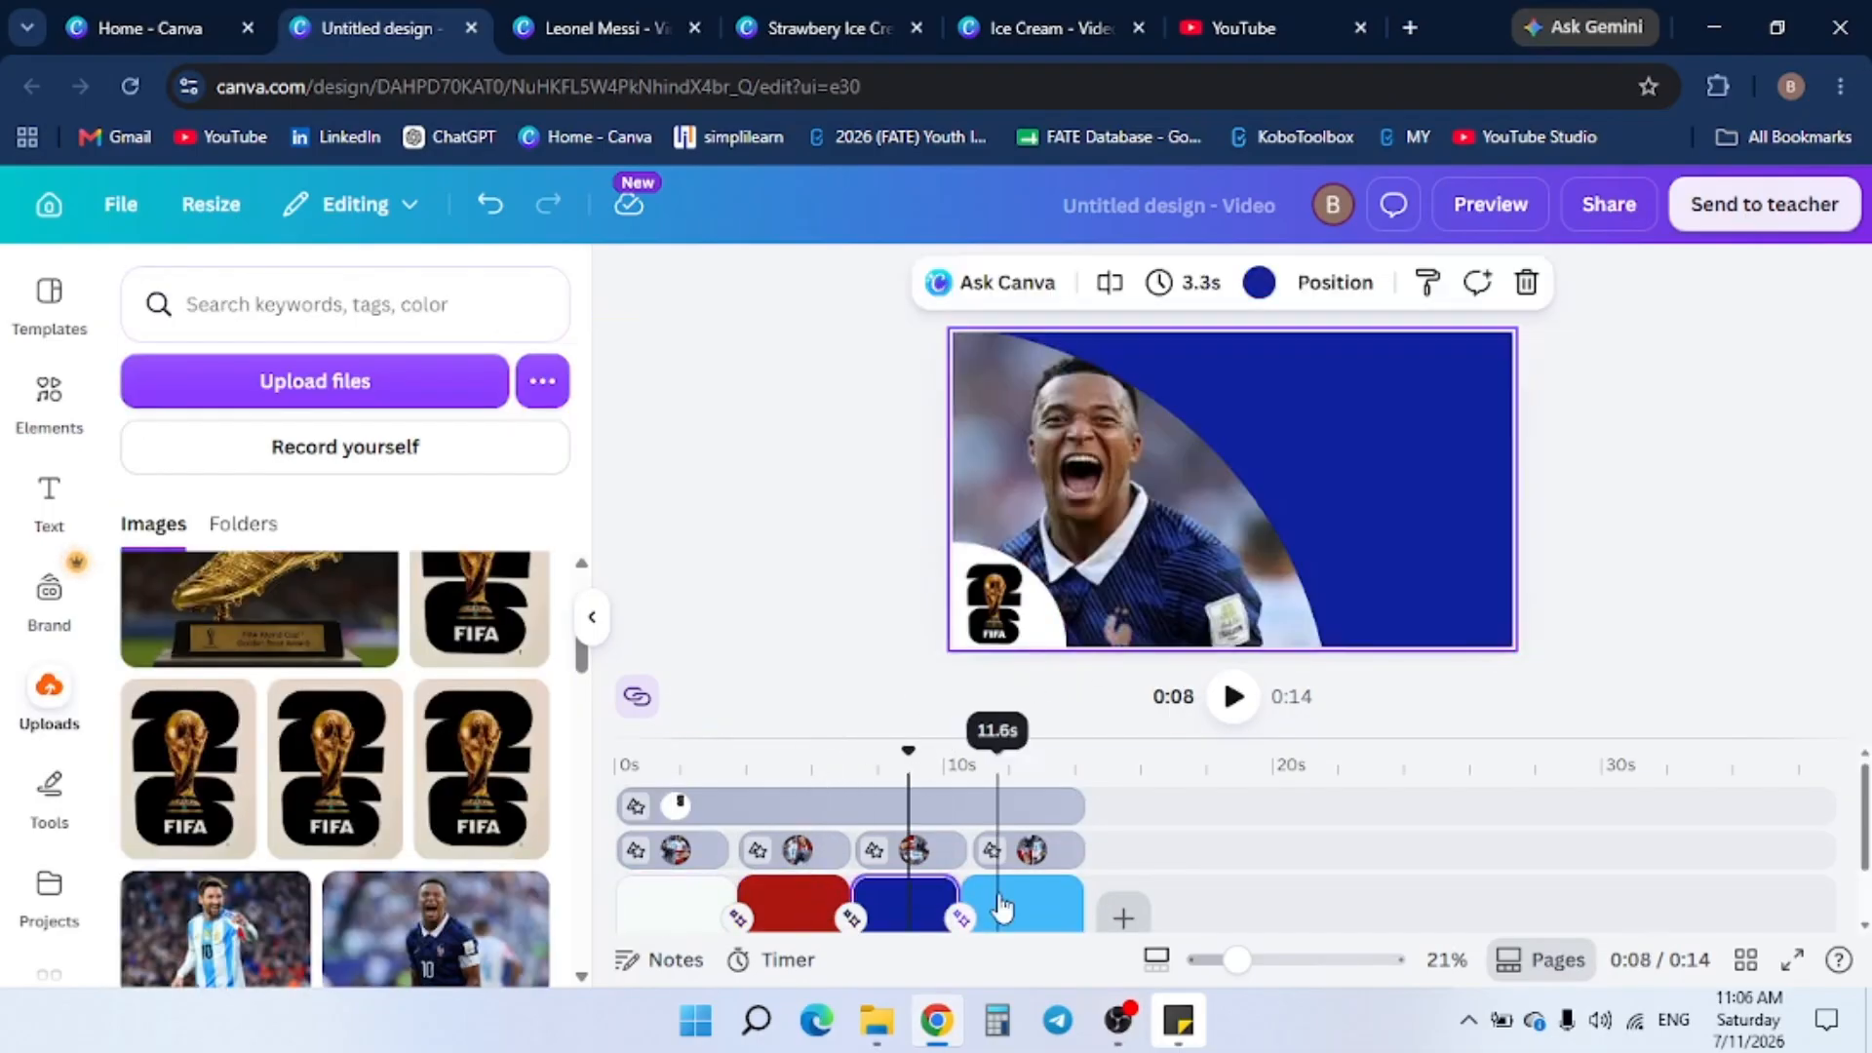
{"action": "left_click", "coordinate": [996, 902]}
{"action": "left_click", "coordinate": [705, 910]}
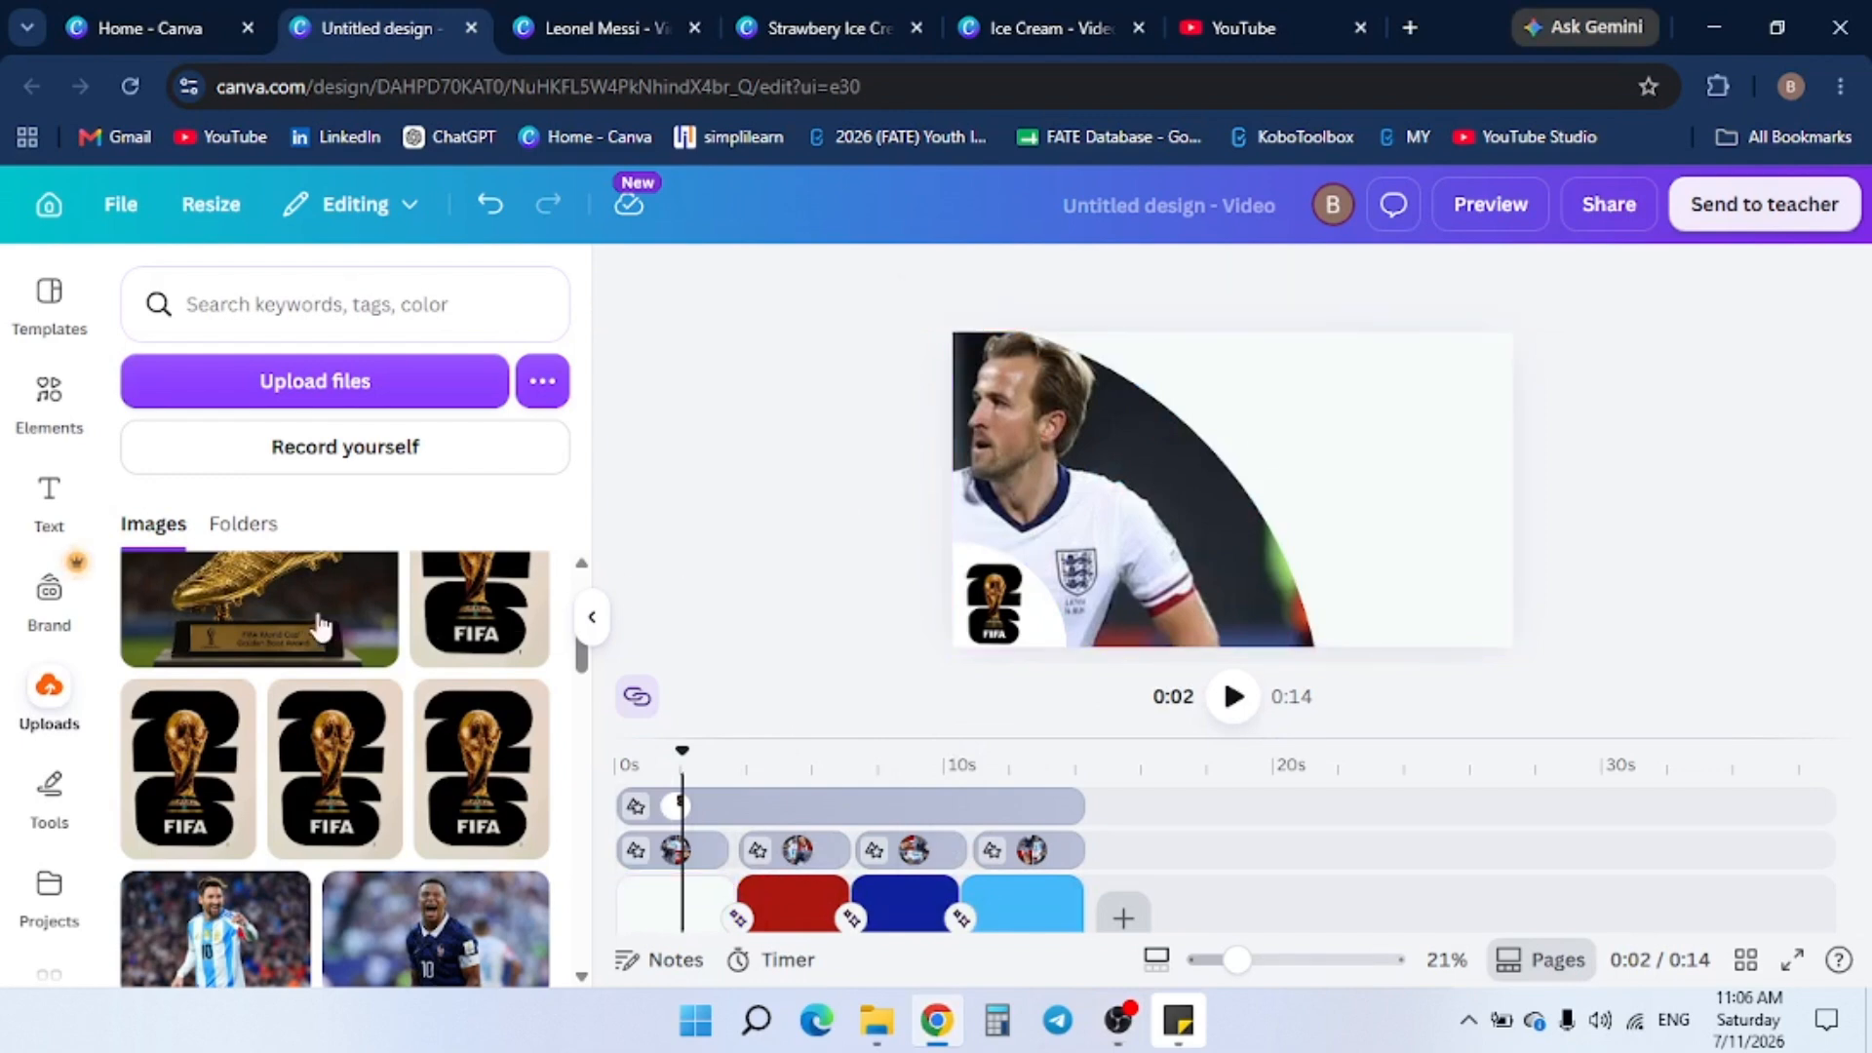
Add the uploaded golden boot trophy picture to the first page's empty upper-right area and shrink it to a small image
{"action": "left_click_drag", "start_coordinate": [322, 624], "coordinate": [1429, 460]}
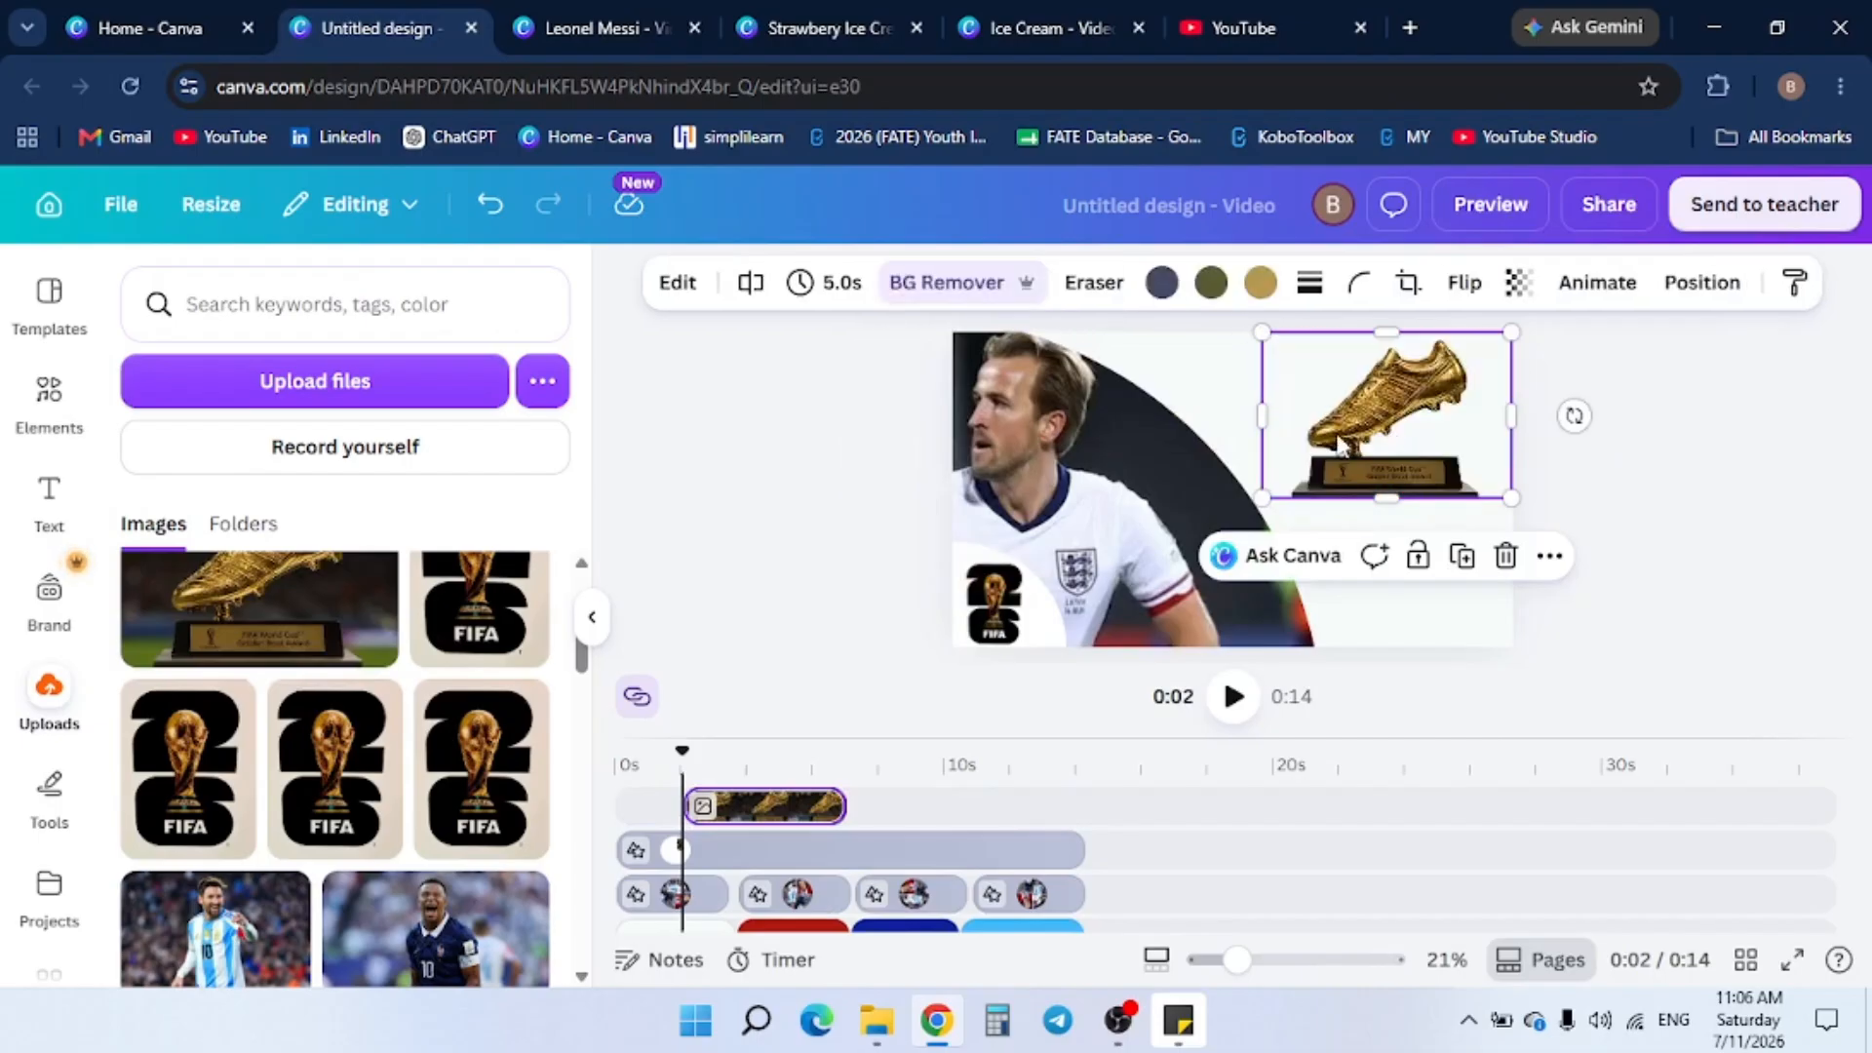
{"action": "left_click_drag", "start_coordinate": [1511, 496], "coordinate": [1406, 426]}
{"action": "left_click_drag", "start_coordinate": [1350, 366], "coordinate": [1398, 382]}
{"action": "left_click_drag", "start_coordinate": [1453, 444], "coordinate": [1410, 406]}
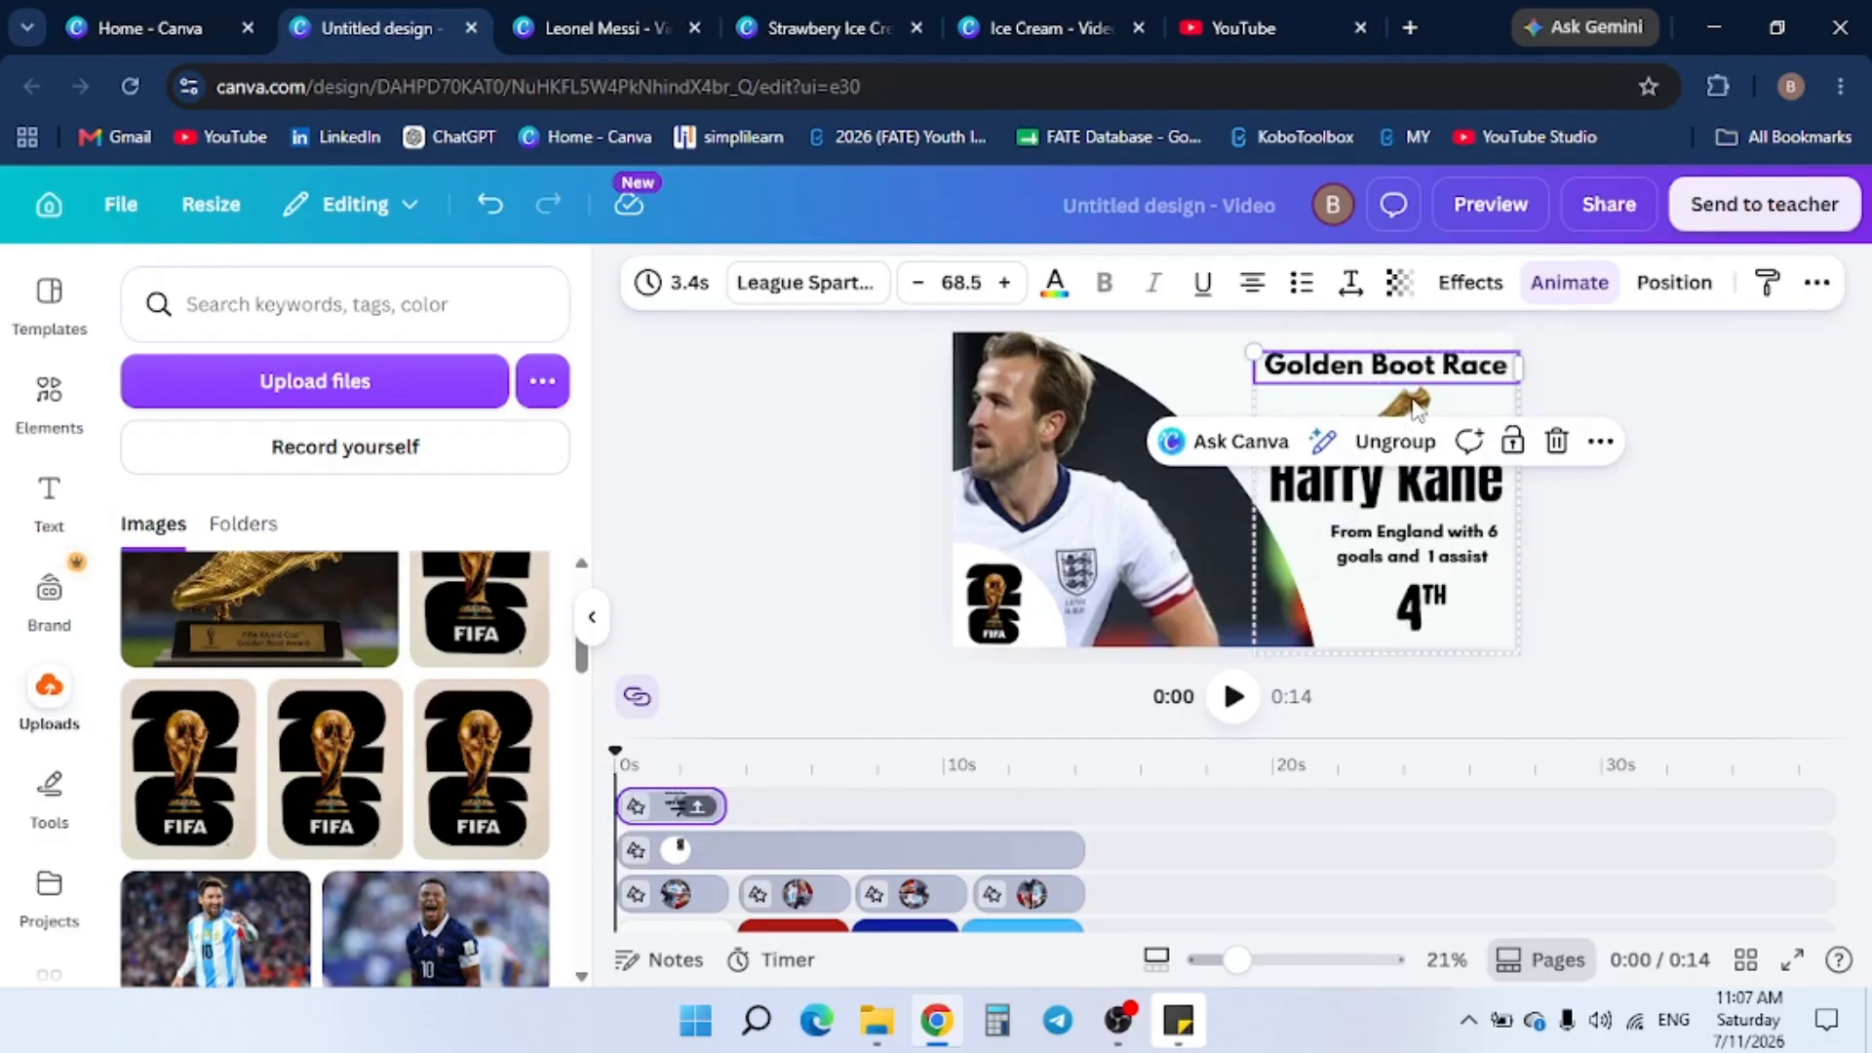
Examine the title, trophy picture, player name, goal statistics and ranking elements in the first page's text group
{"action": "left_click", "coordinate": [1415, 408]}
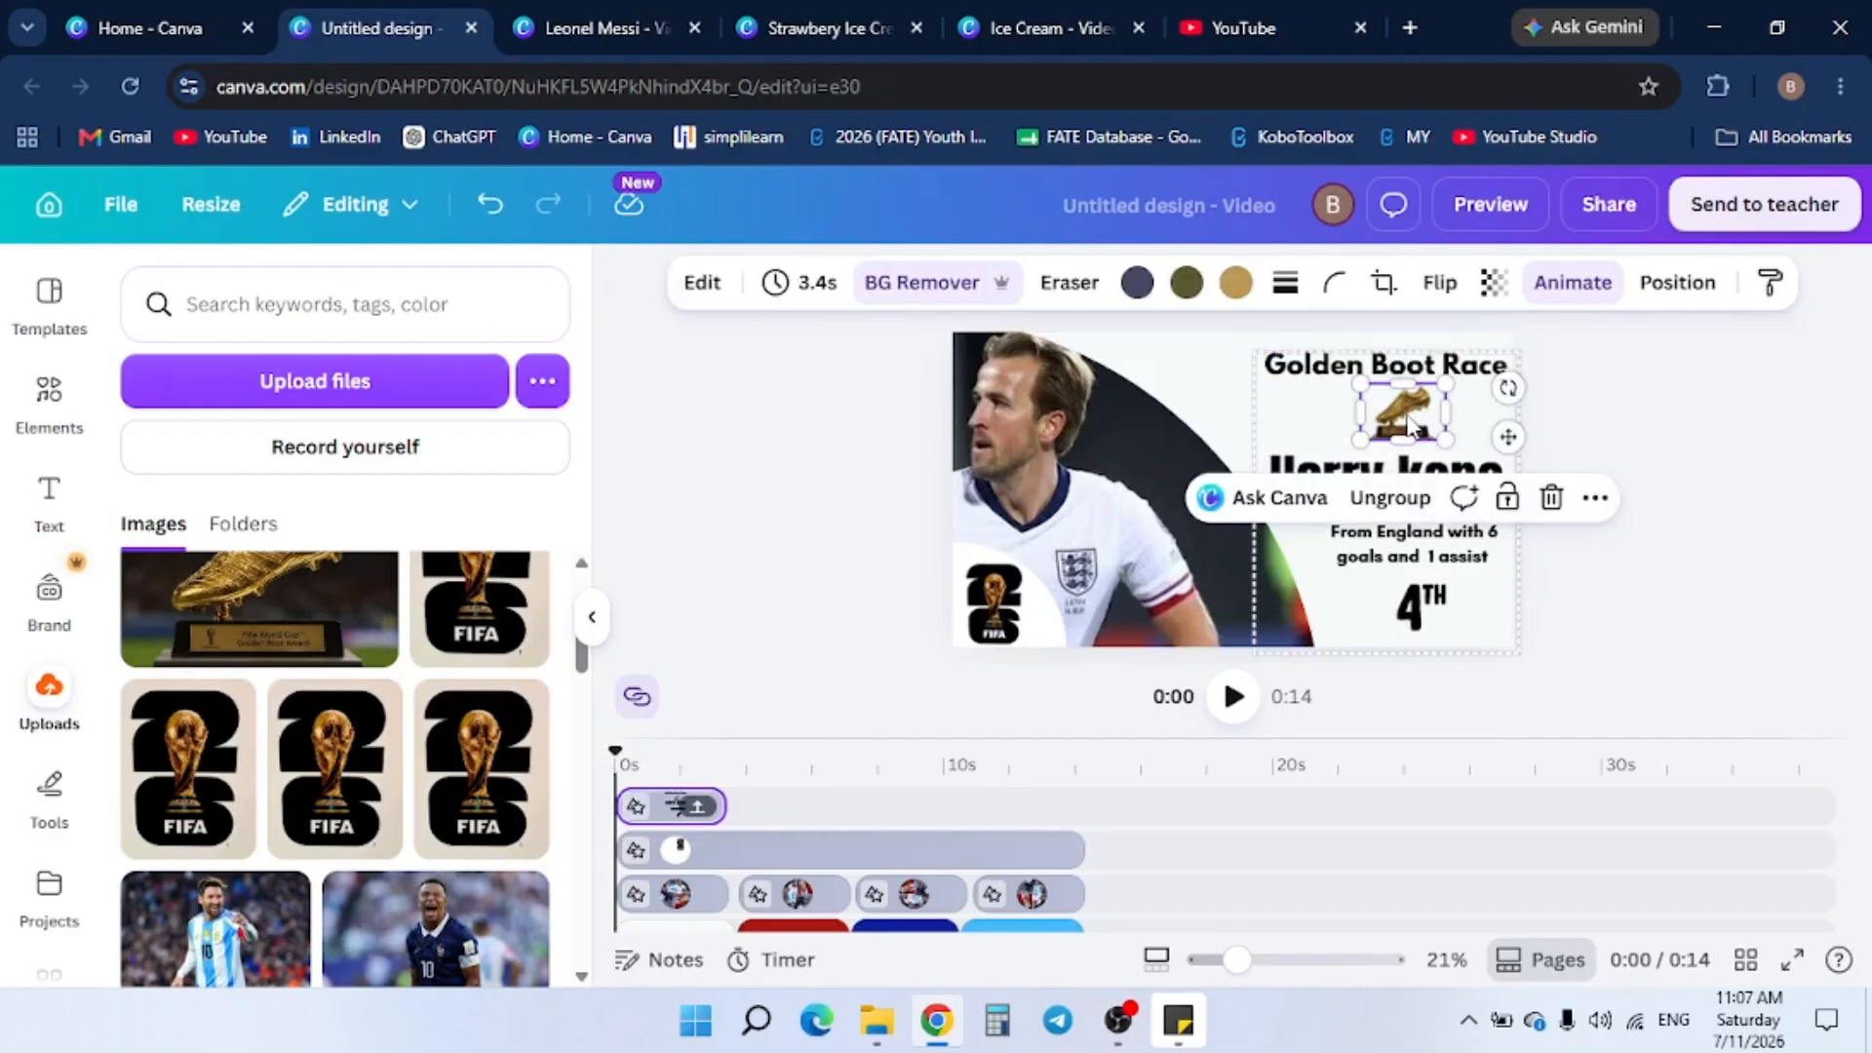
{"action": "left_click", "coordinate": [1346, 470]}
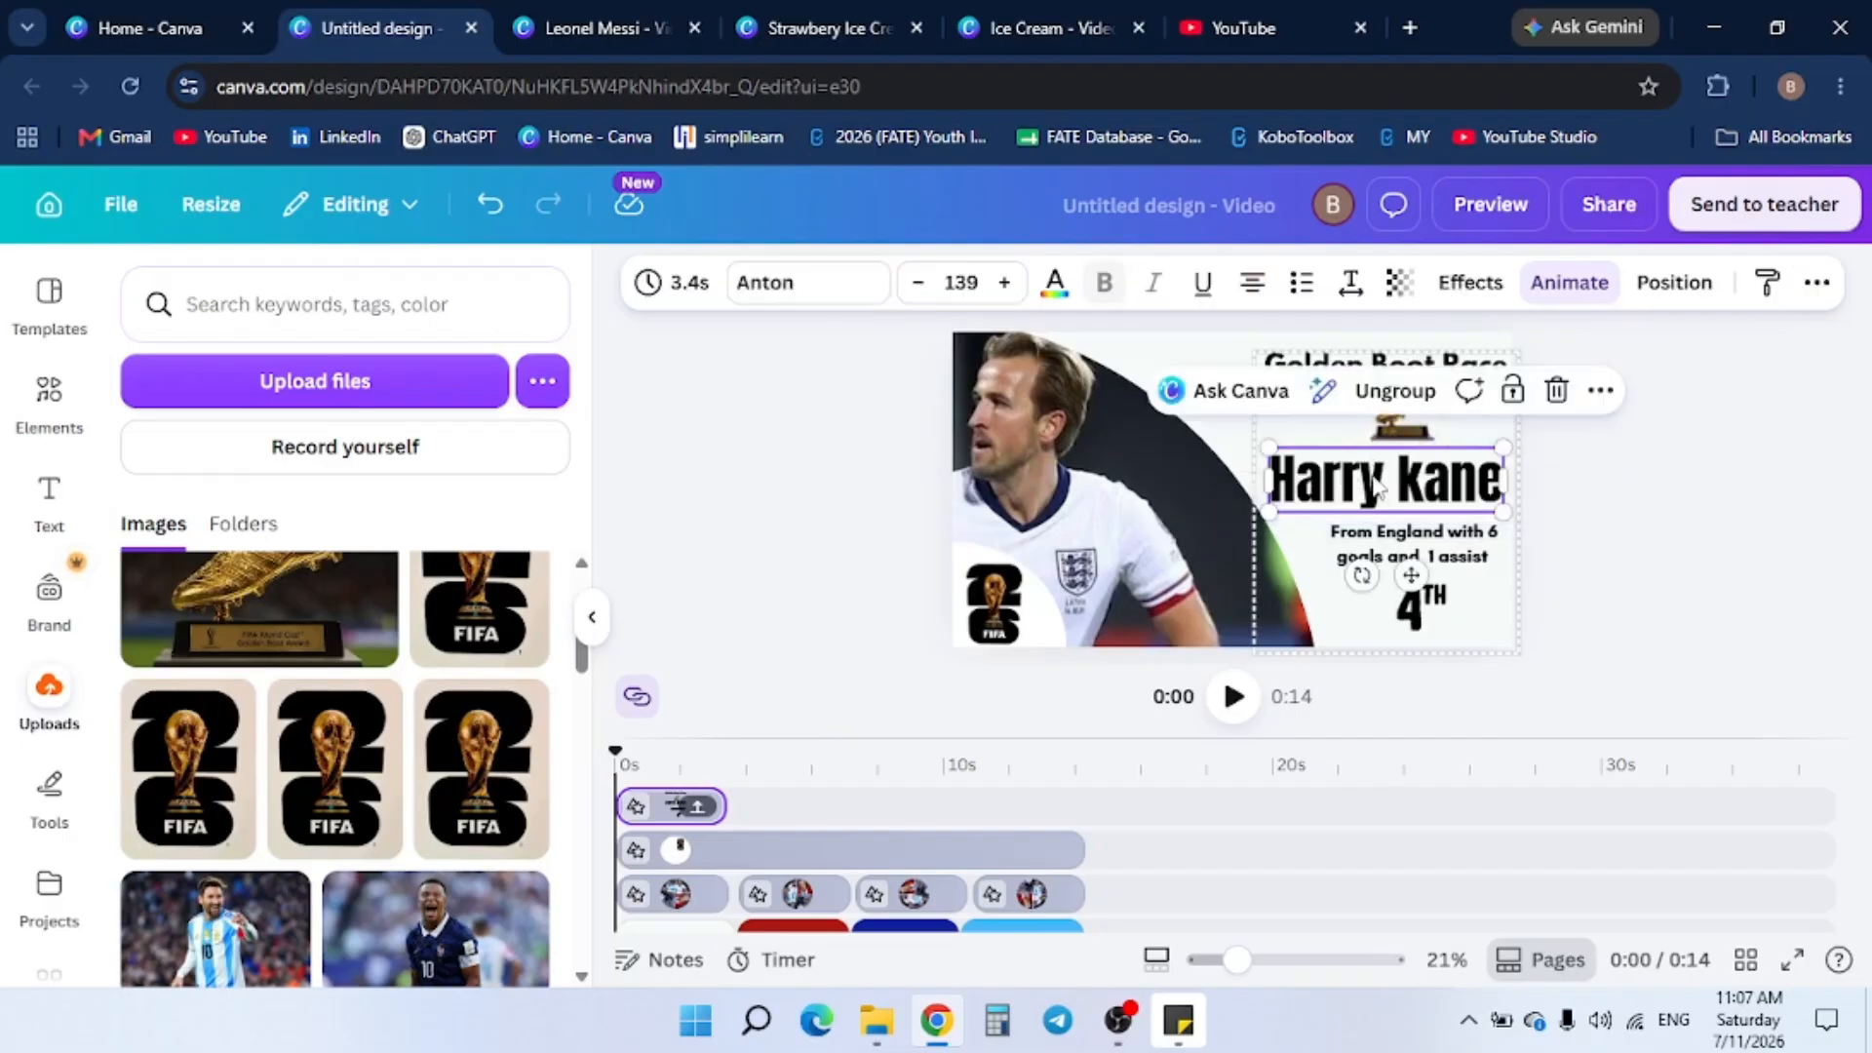
{"action": "left_click", "coordinate": [1421, 548]}
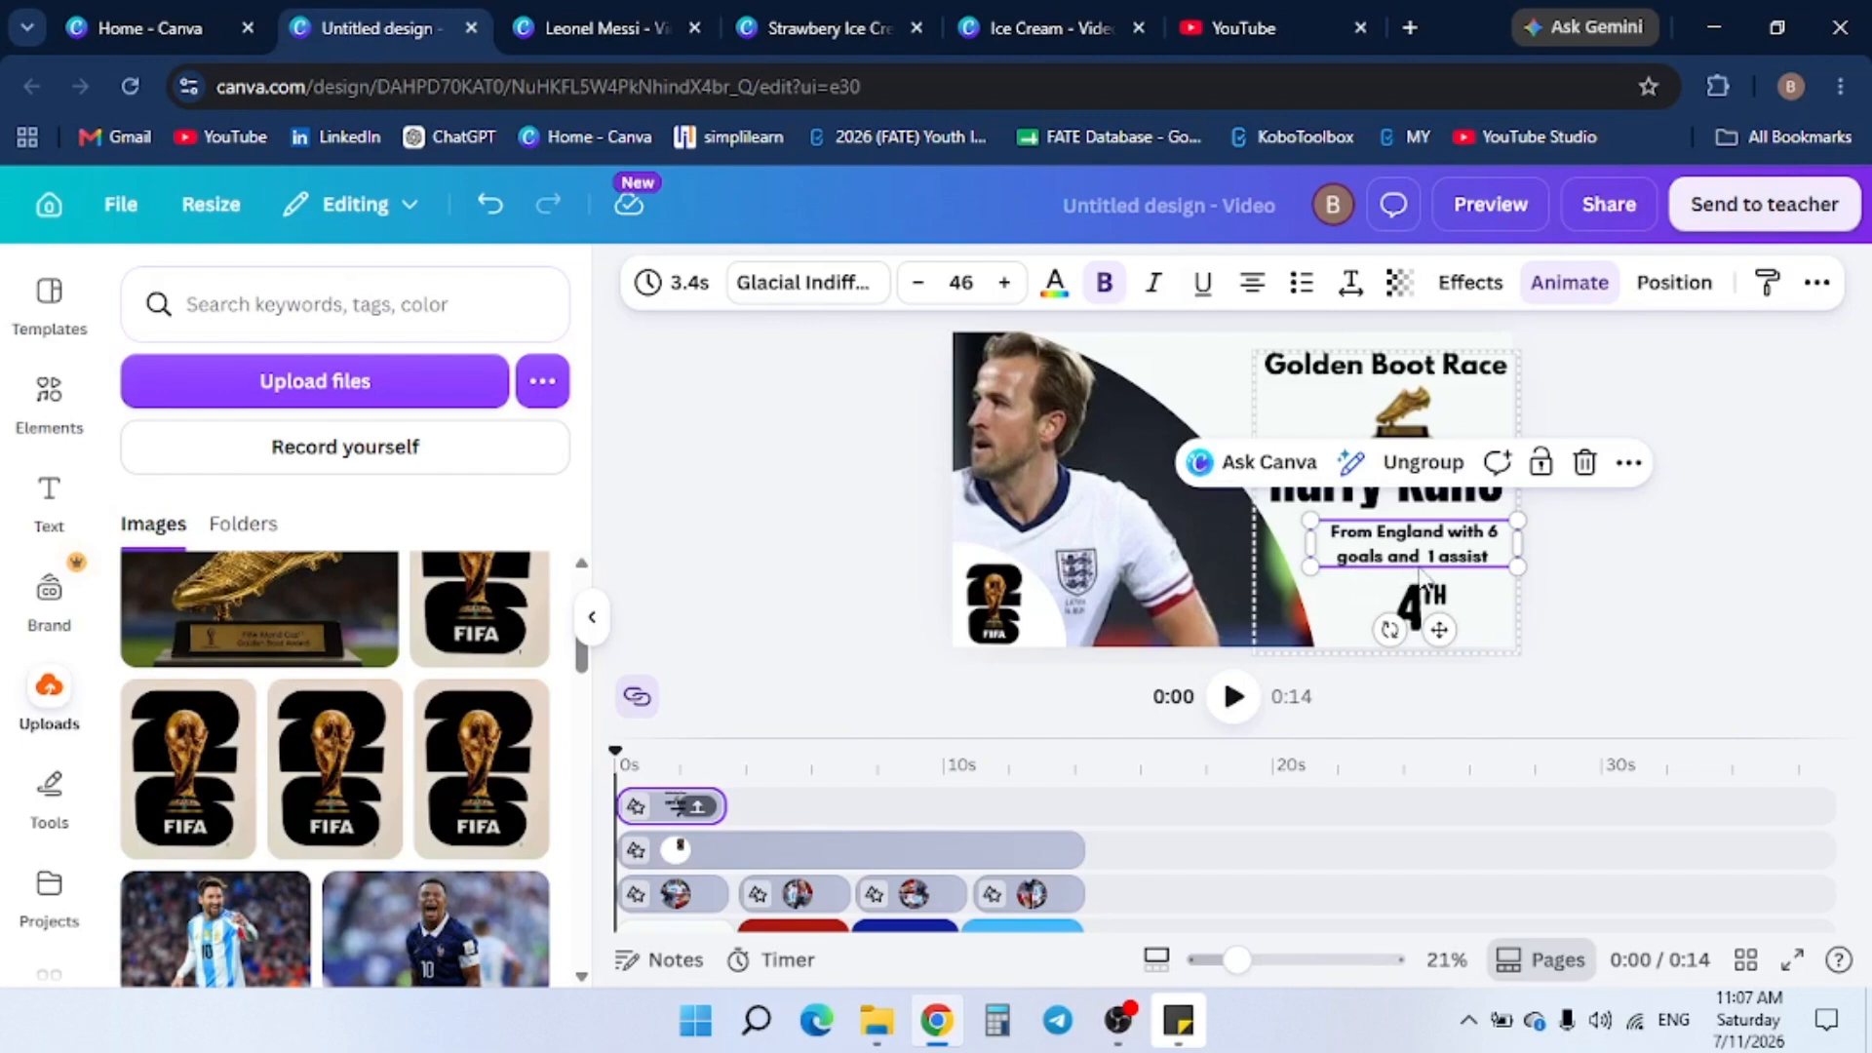
{"action": "left_click", "coordinate": [1431, 602]}
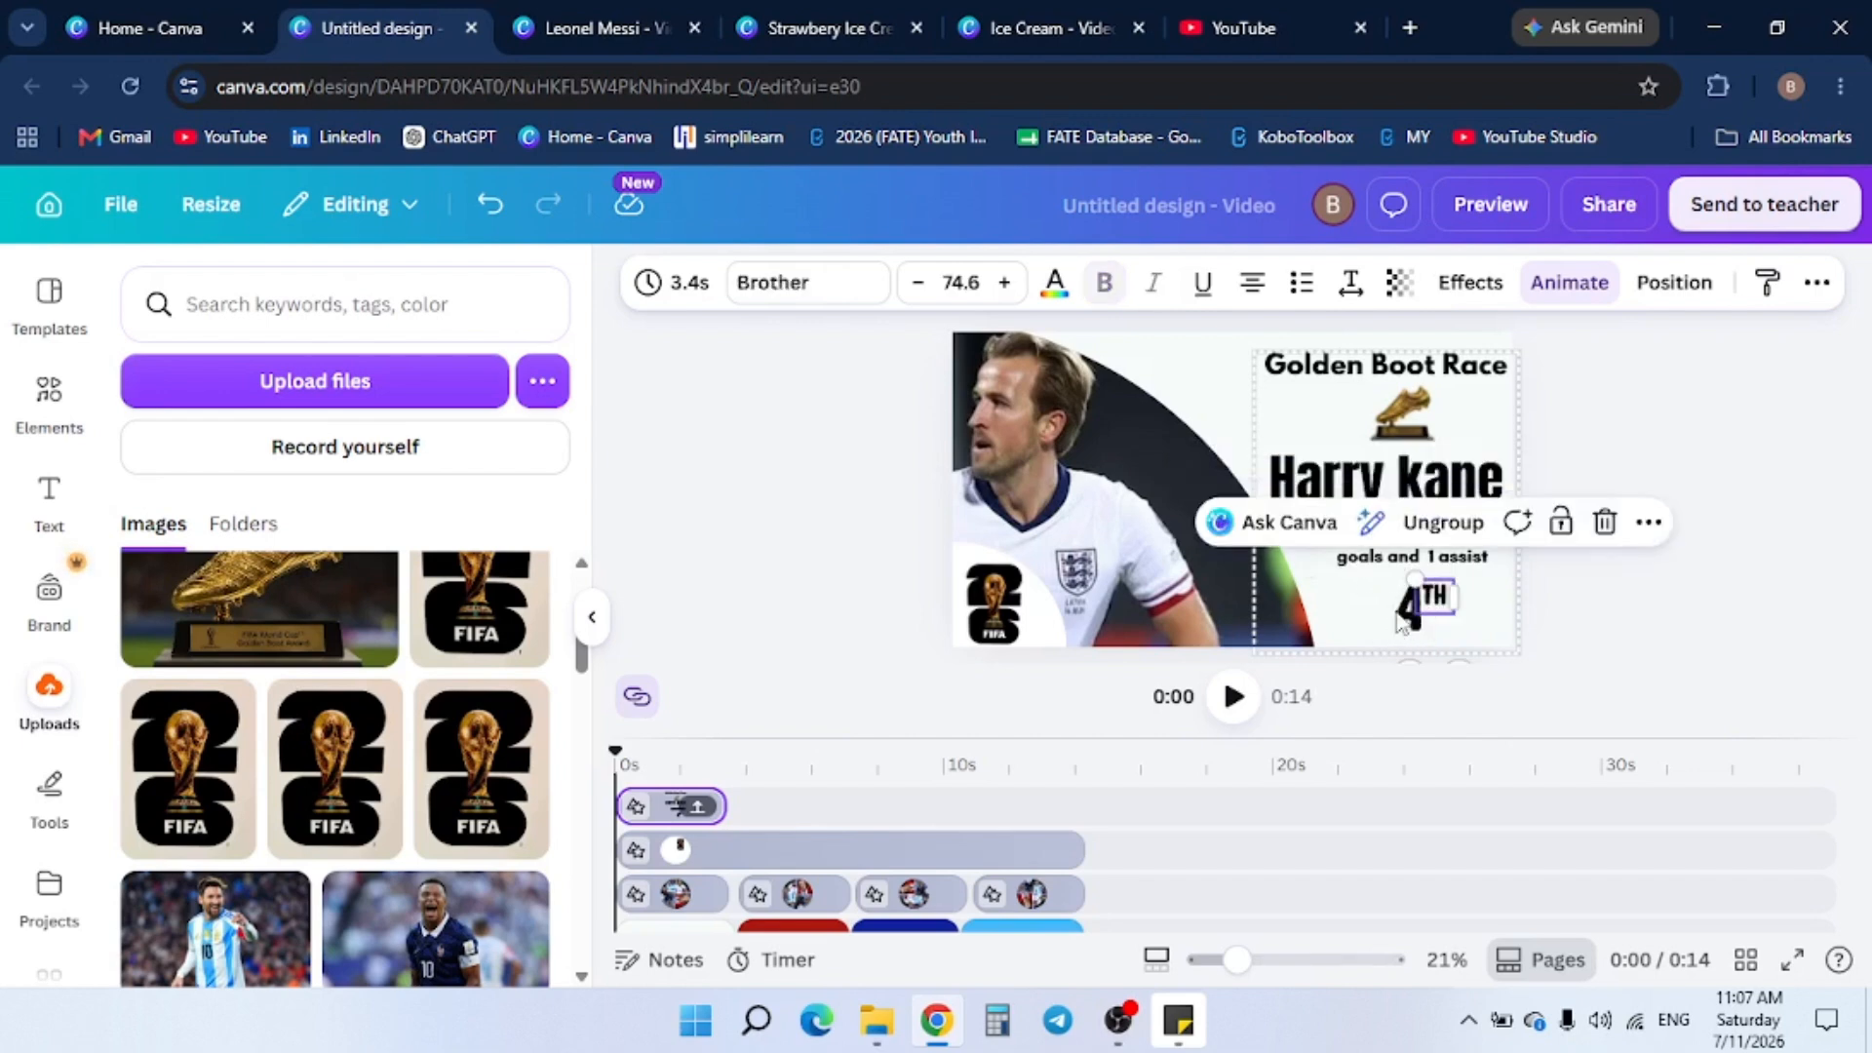
{"action": "left_click", "coordinate": [1401, 622]}
{"action": "left_click", "coordinate": [1379, 422]}
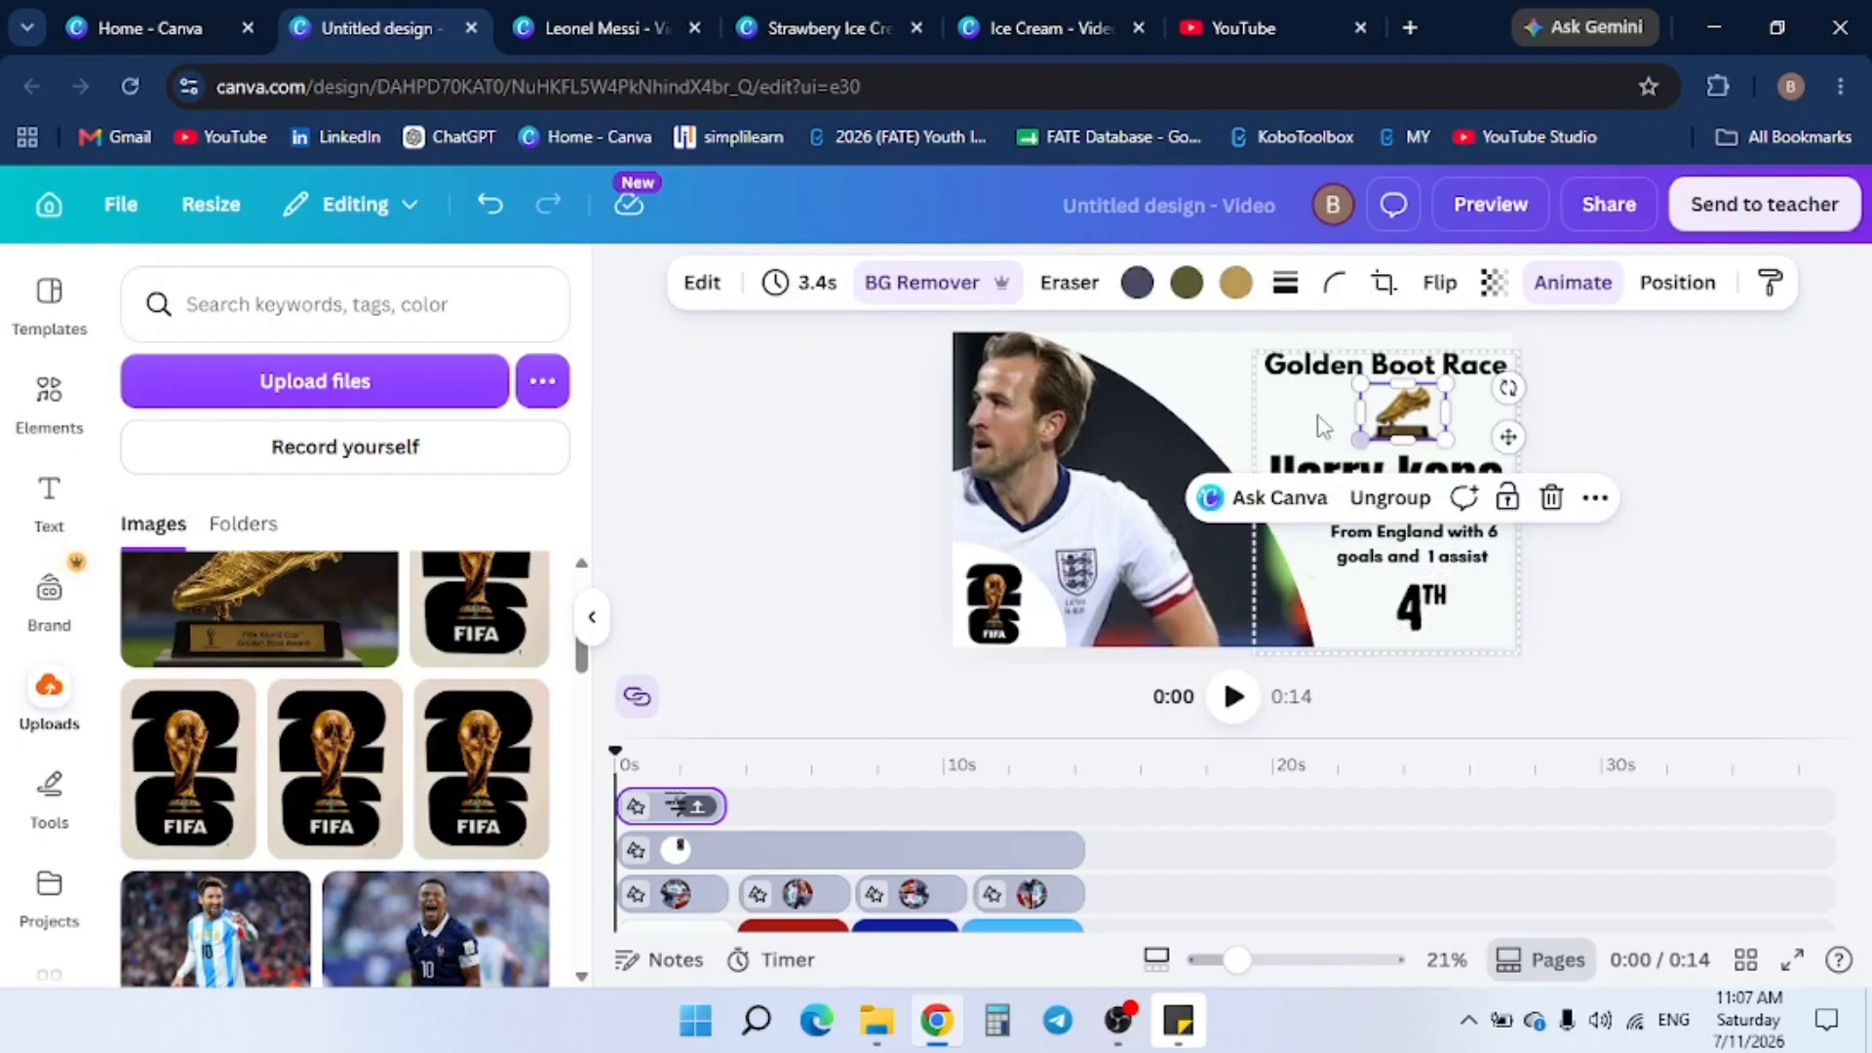
{"action": "left_click", "coordinate": [1306, 380]}
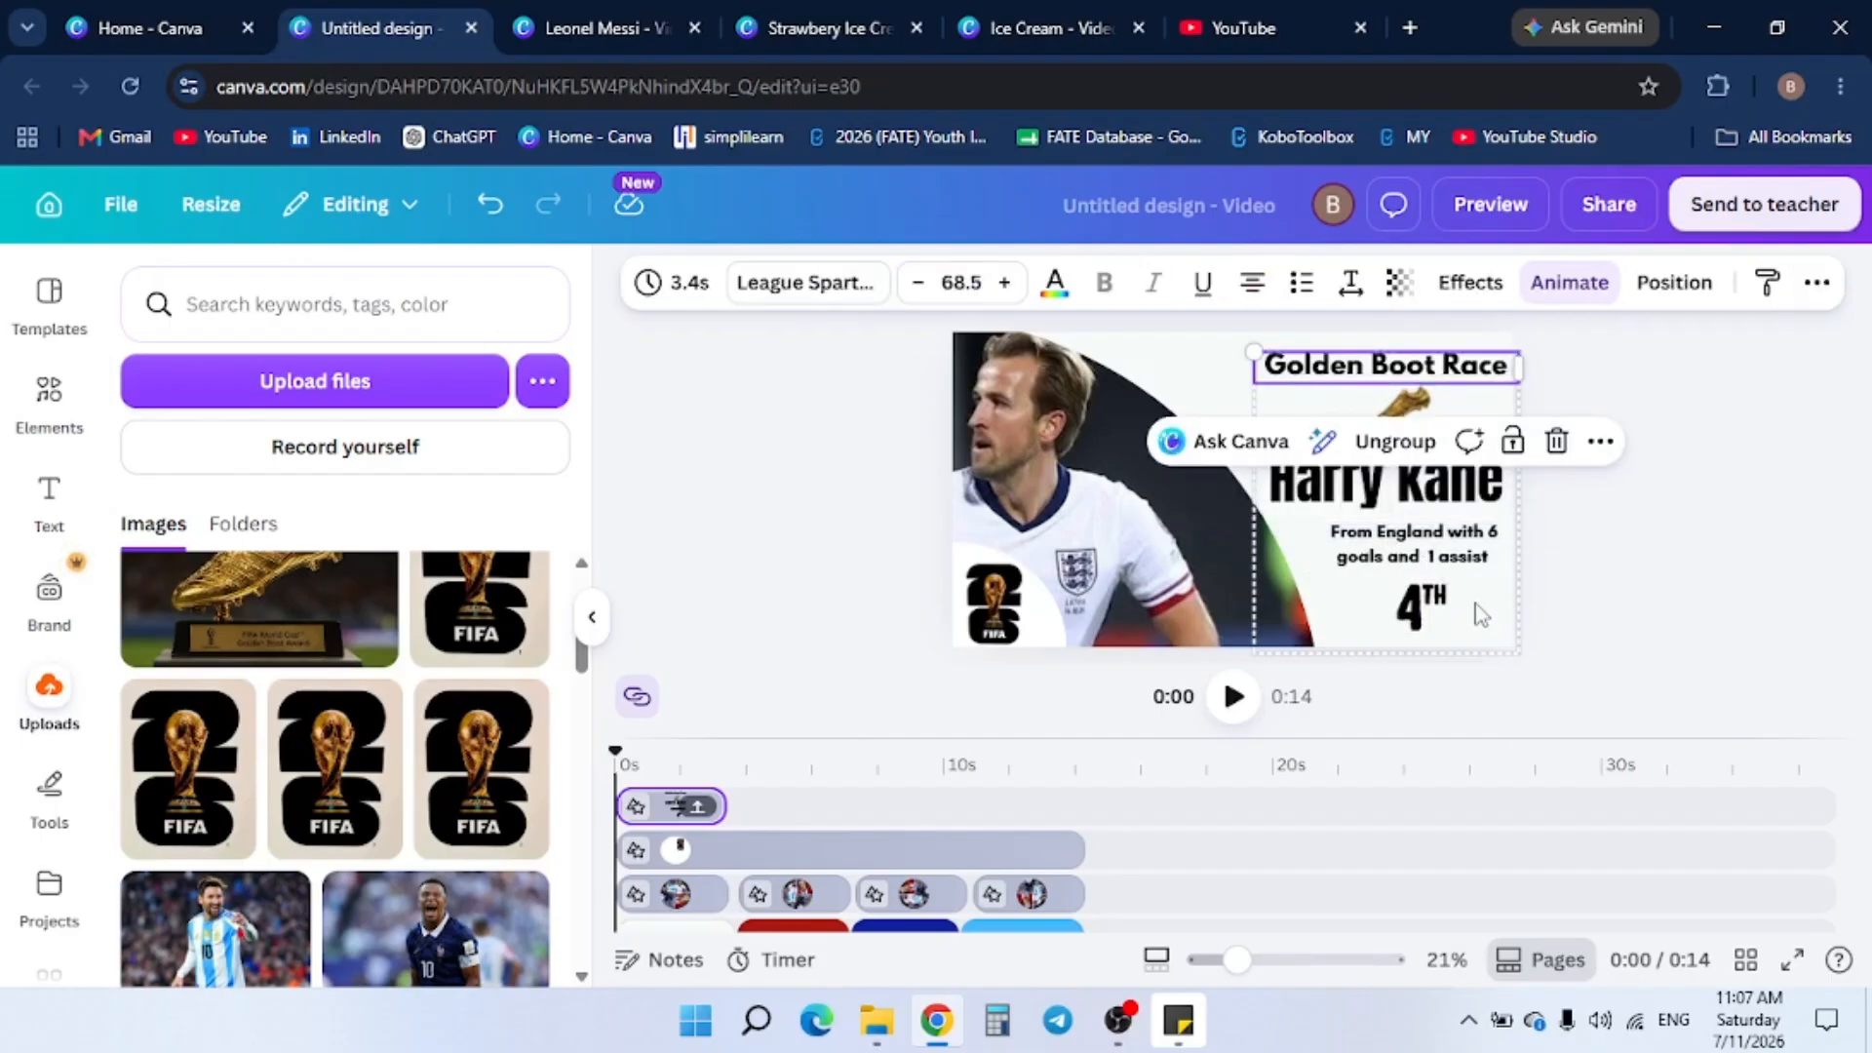
{"action": "left_click", "coordinate": [1422, 516]}
{"action": "left_click", "coordinate": [1596, 601]}
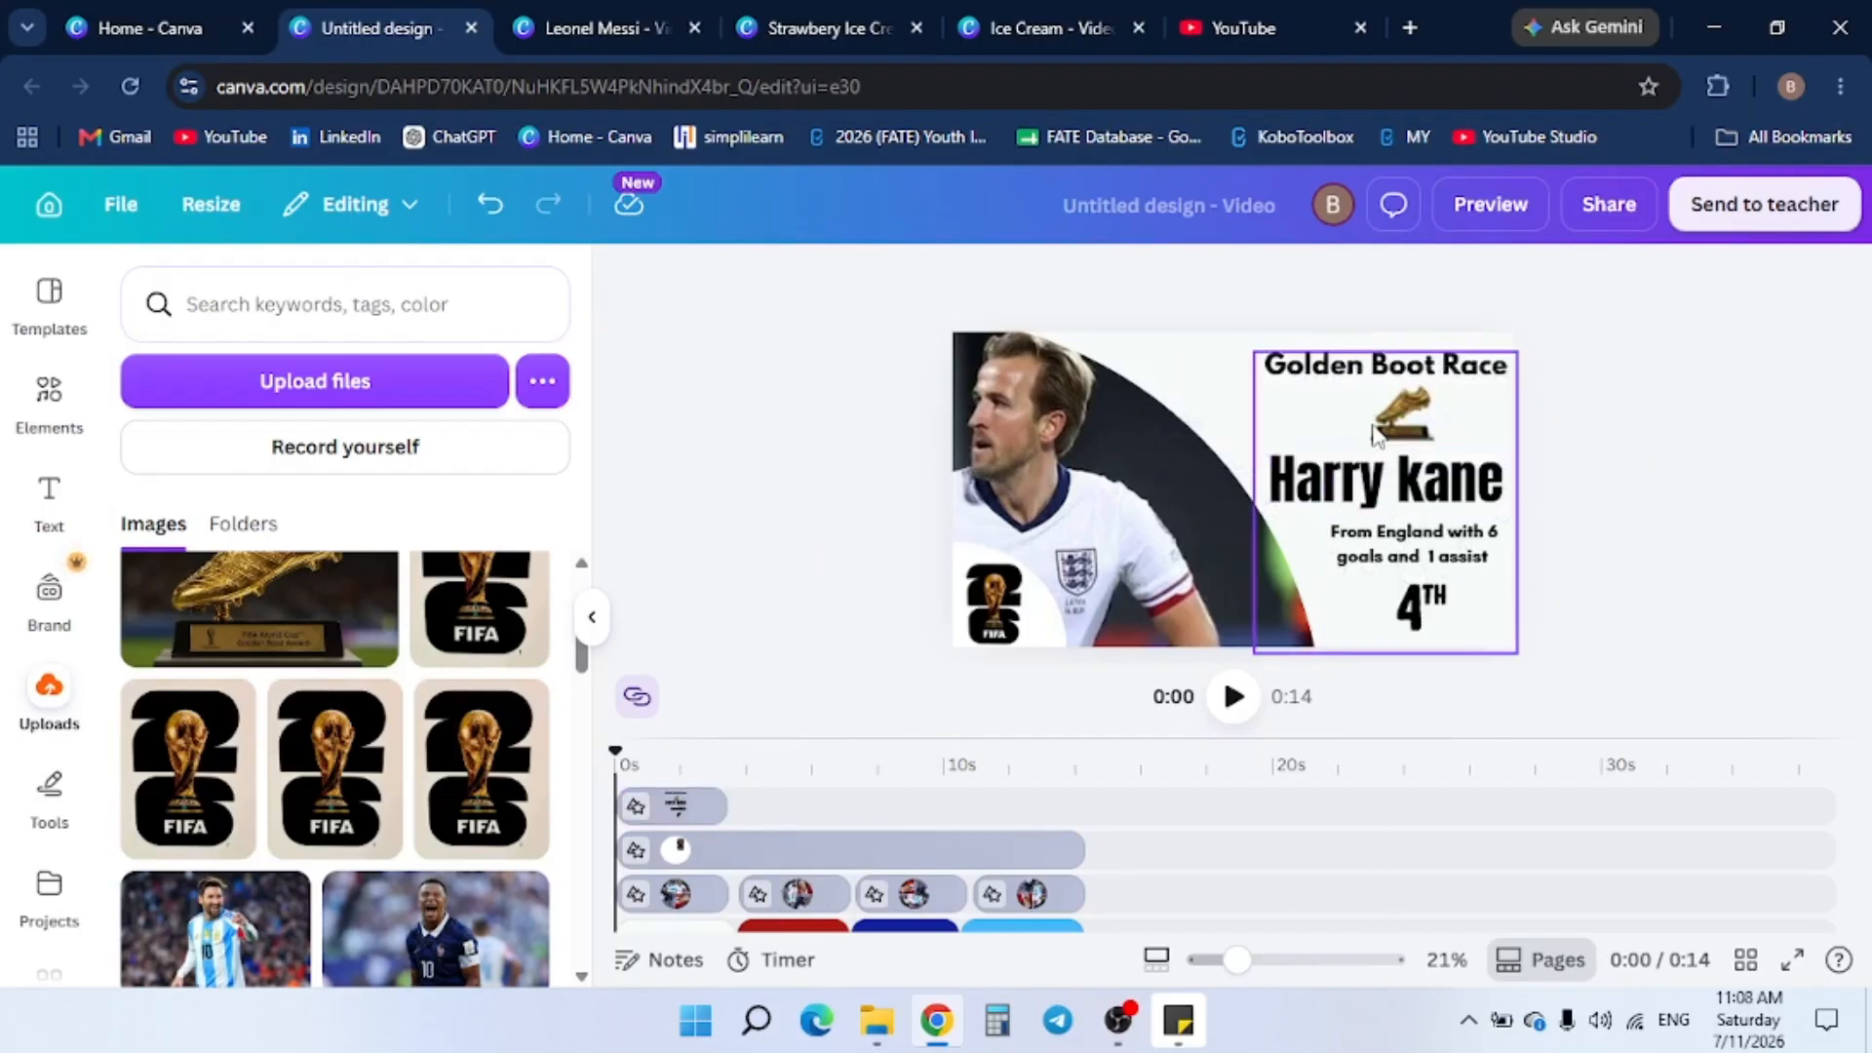
Copy the first page's Golden Boot Race text group onto the red second page and align its clip with that page's start
{"action": "left_click", "coordinate": [1374, 436]}
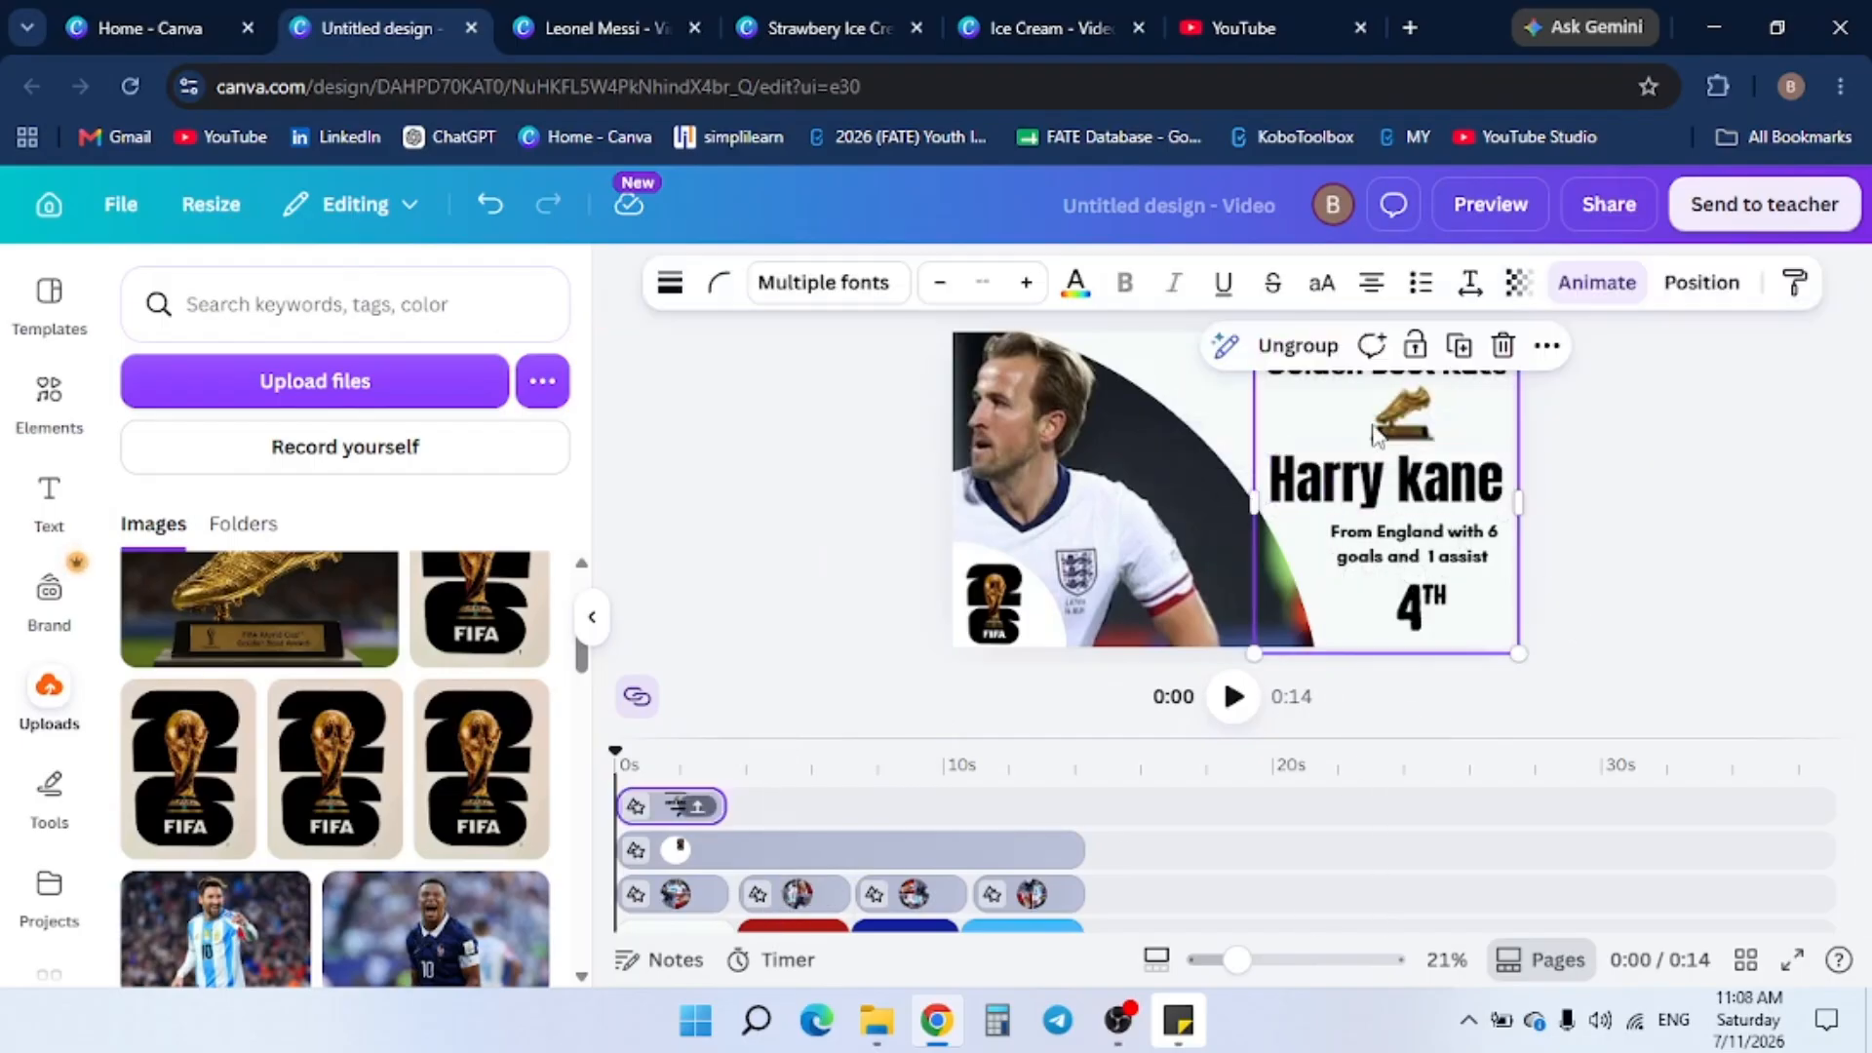
{"action": "left_click", "coordinate": [797, 934]}
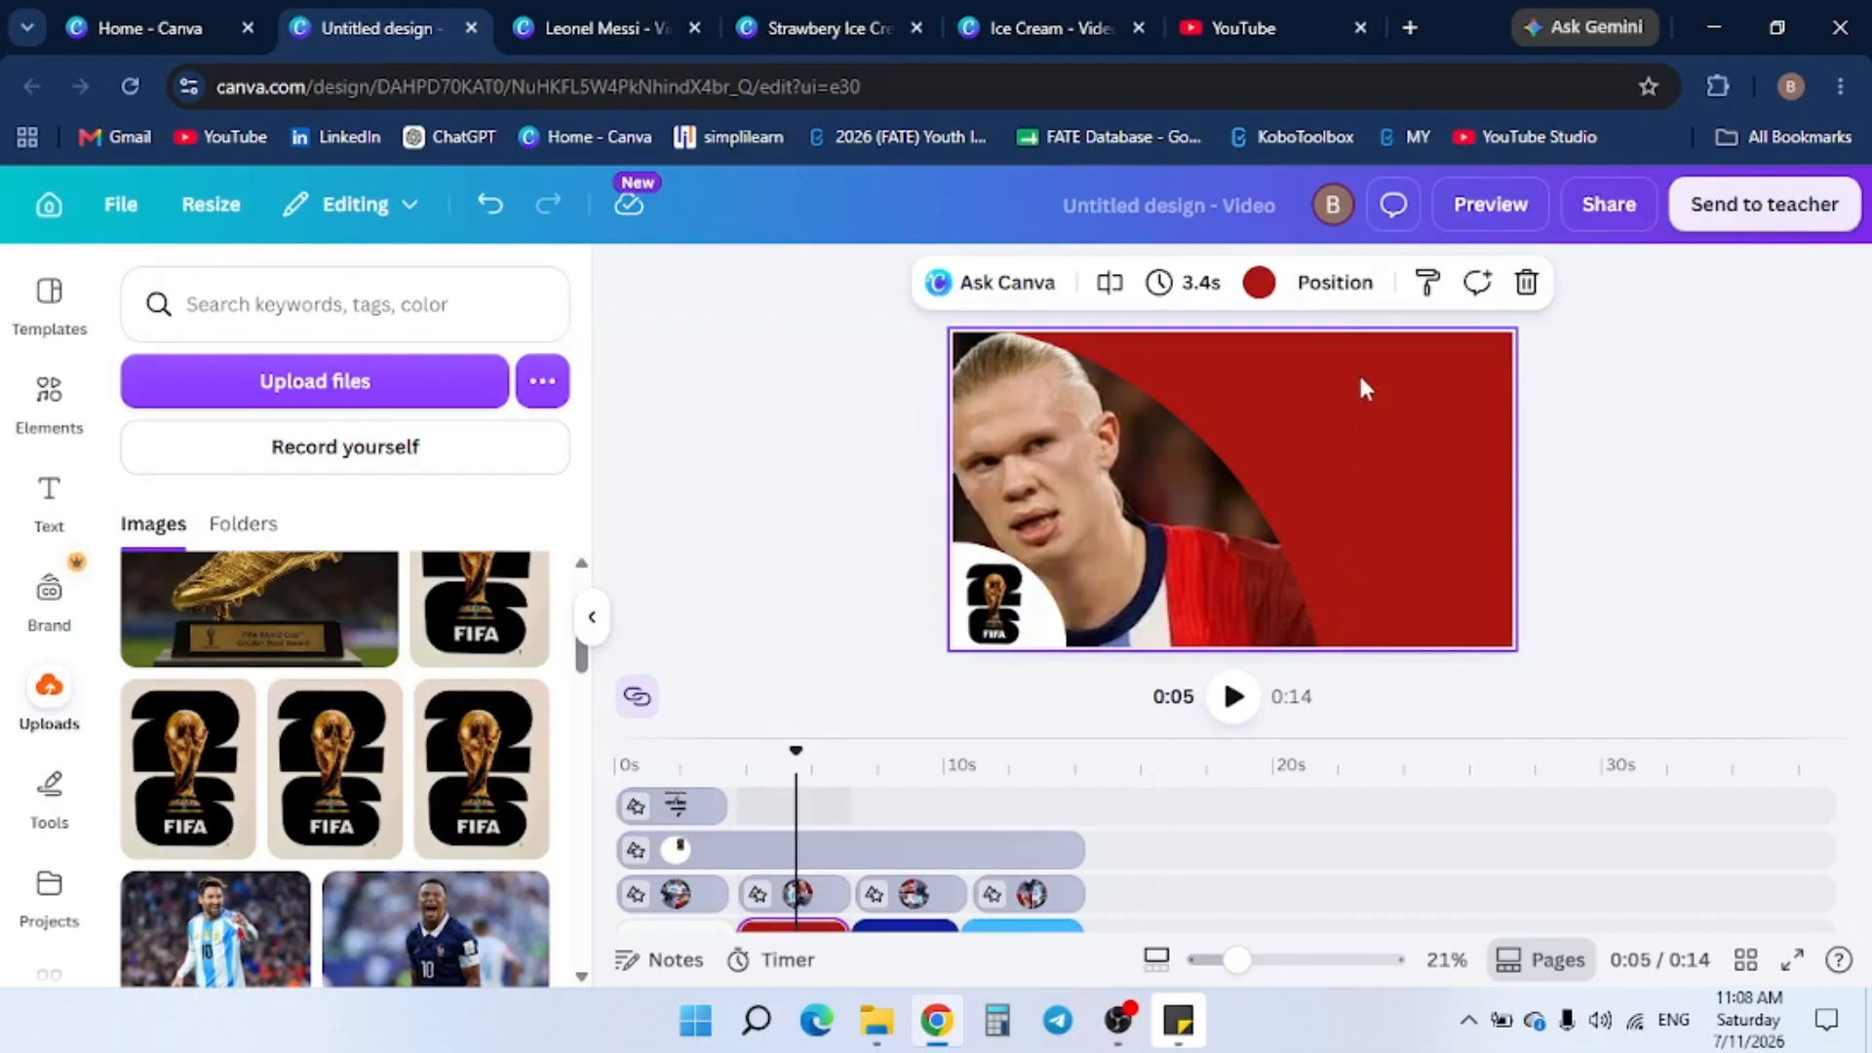
{"action": "key", "text": "ctrl+v"}
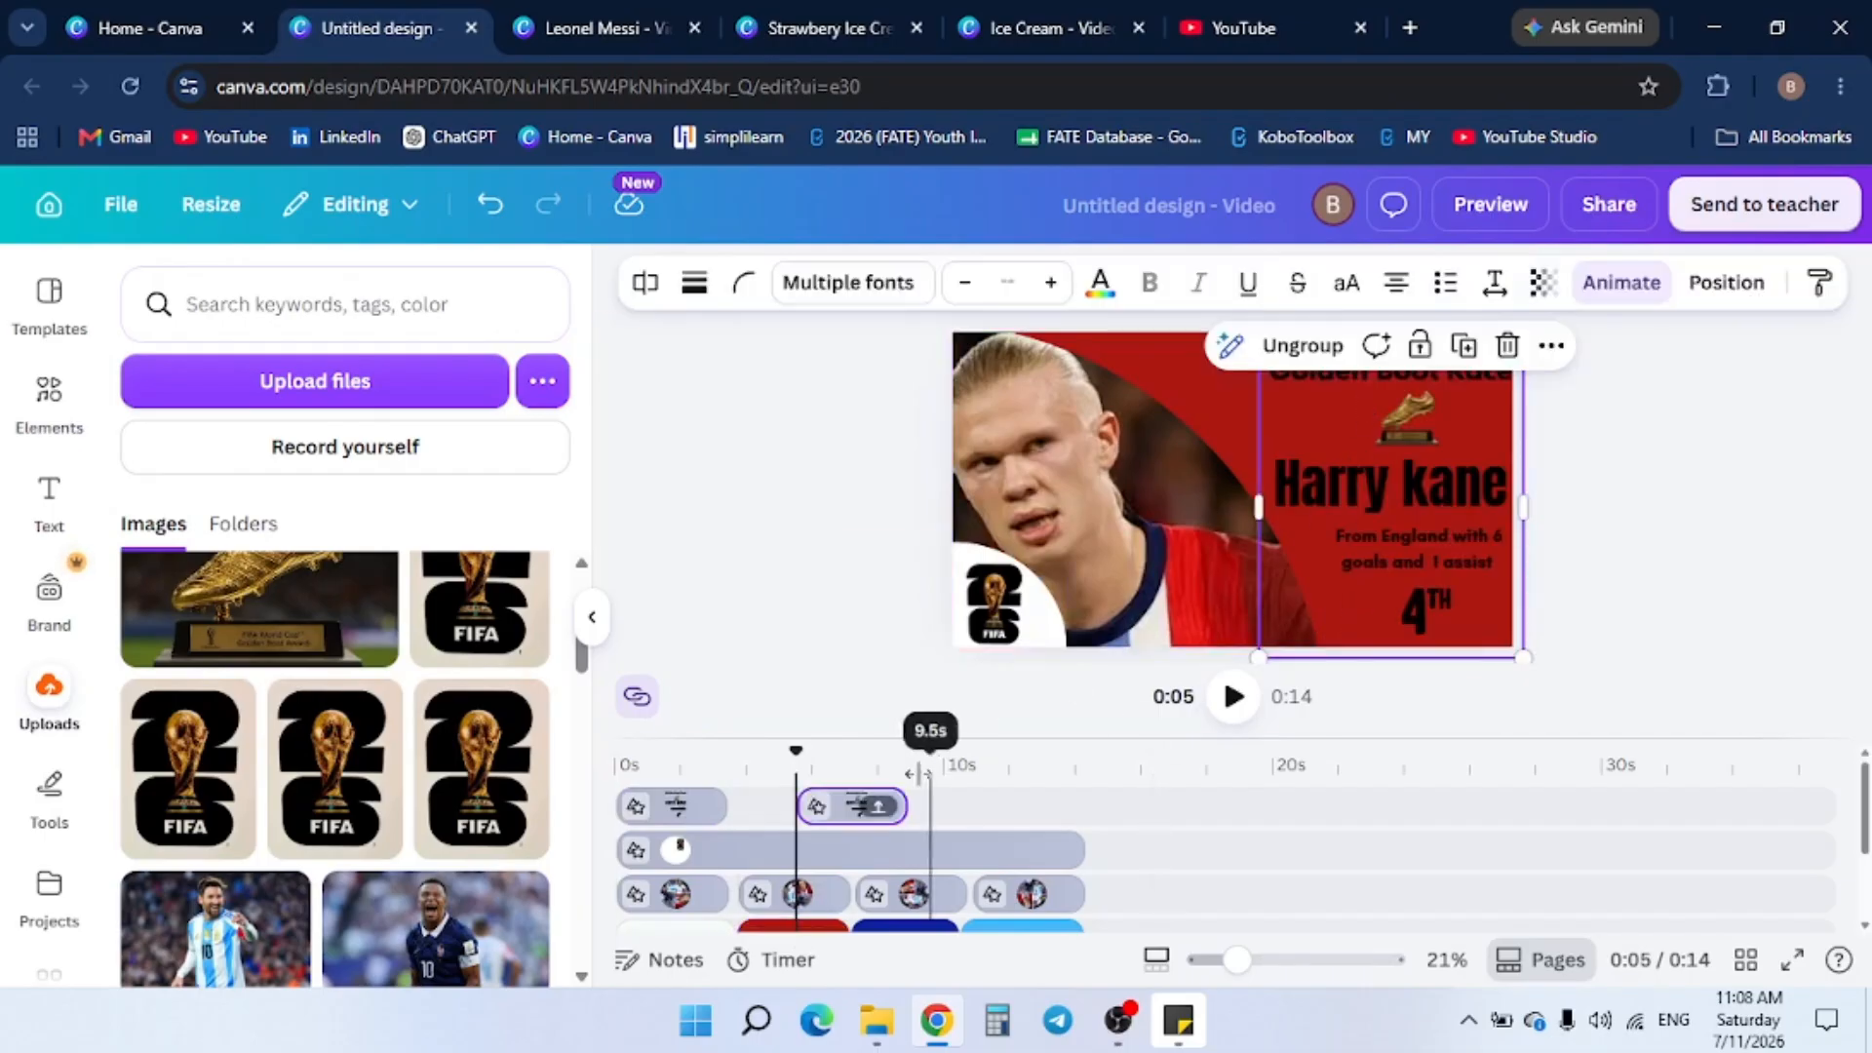
{"action": "left_click_drag", "start_coordinate": [827, 805], "coordinate": [768, 805]}
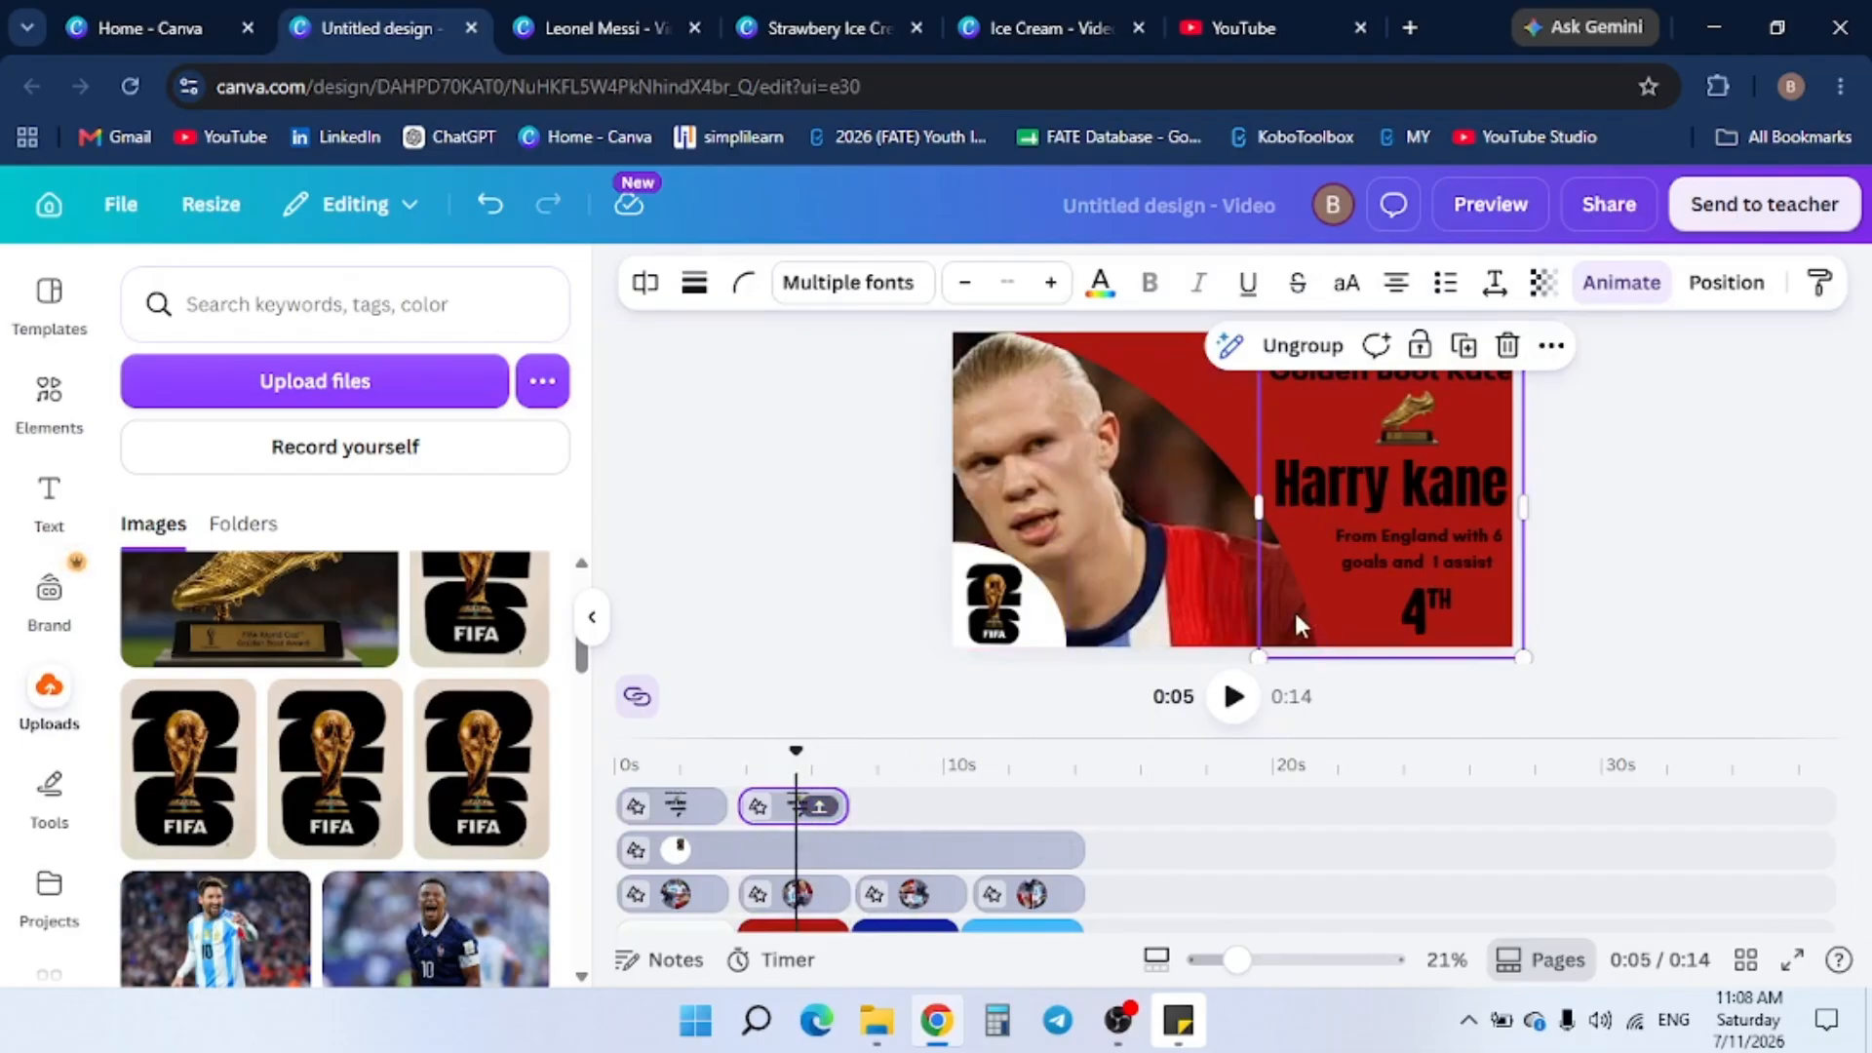
Paste the Golden Boot Race text group onto the dark blue third page and the sky-blue fourth page, fitting it inside the fourth
{"action": "left_click", "coordinate": [899, 936]}
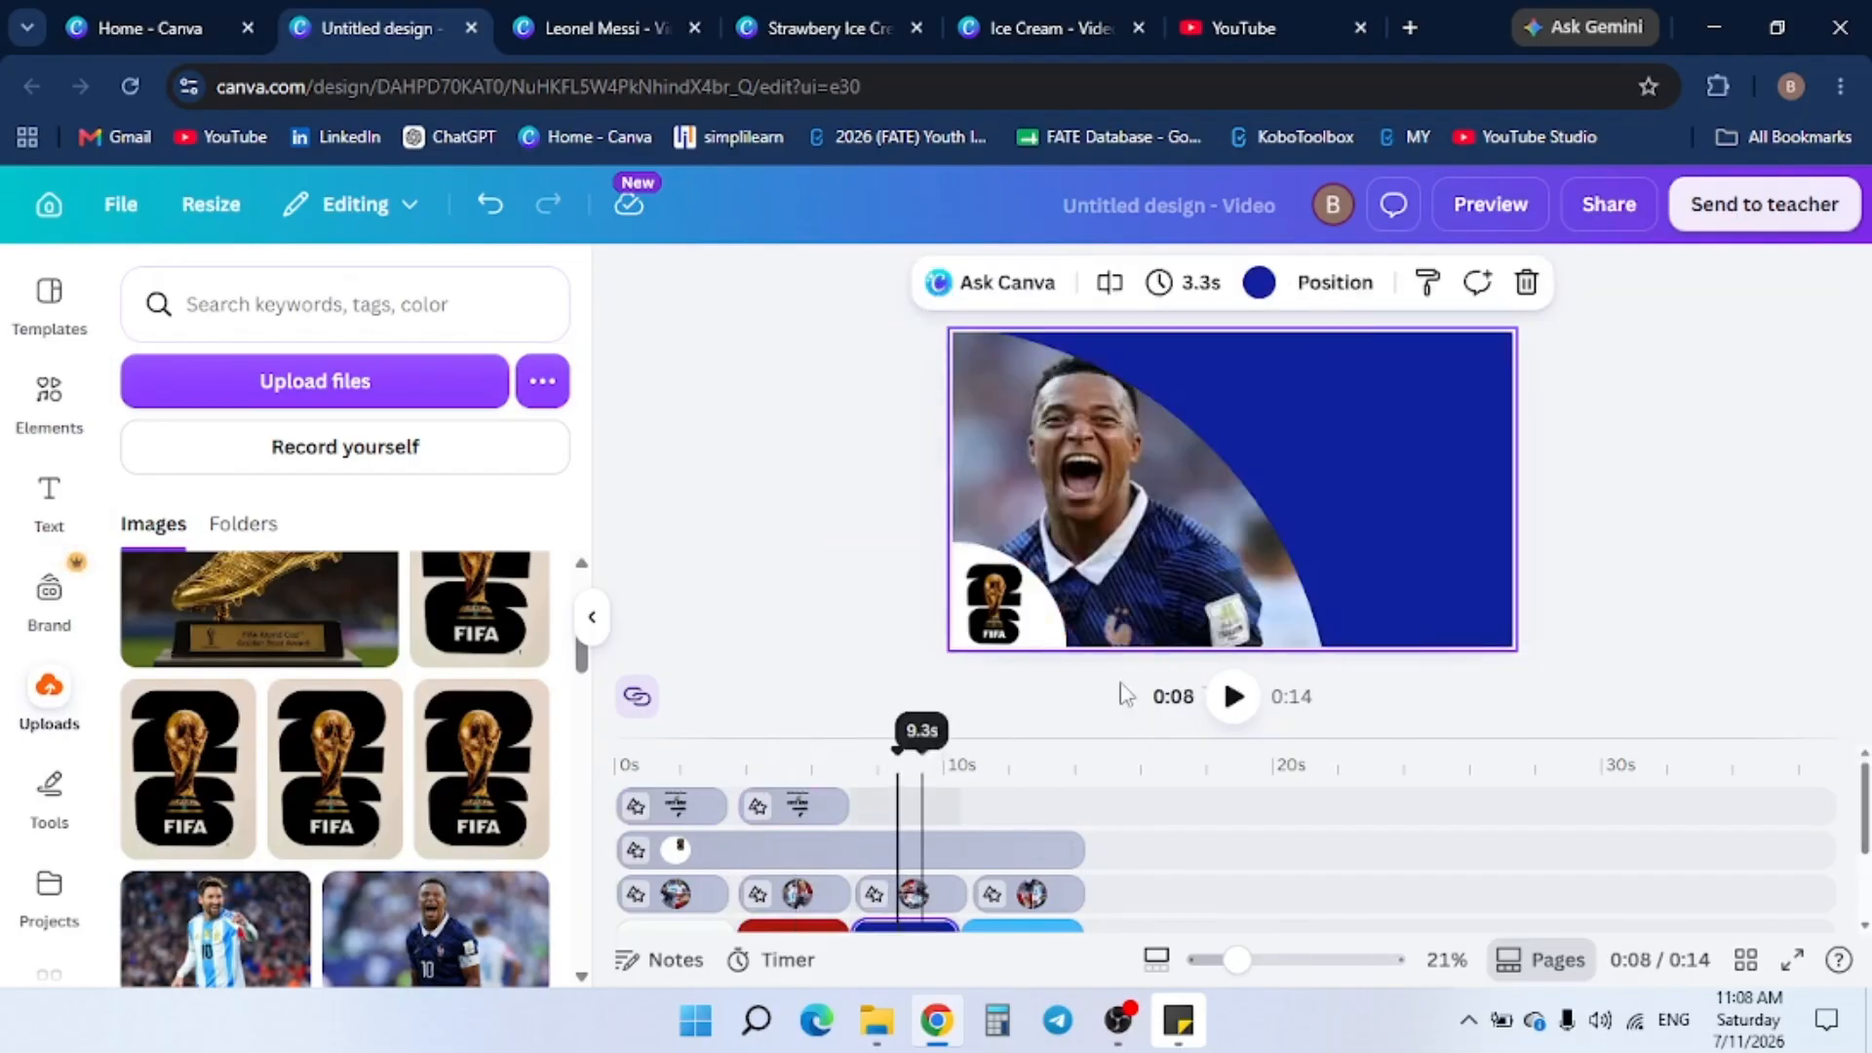
{"action": "key", "text": "ctrl+v"}
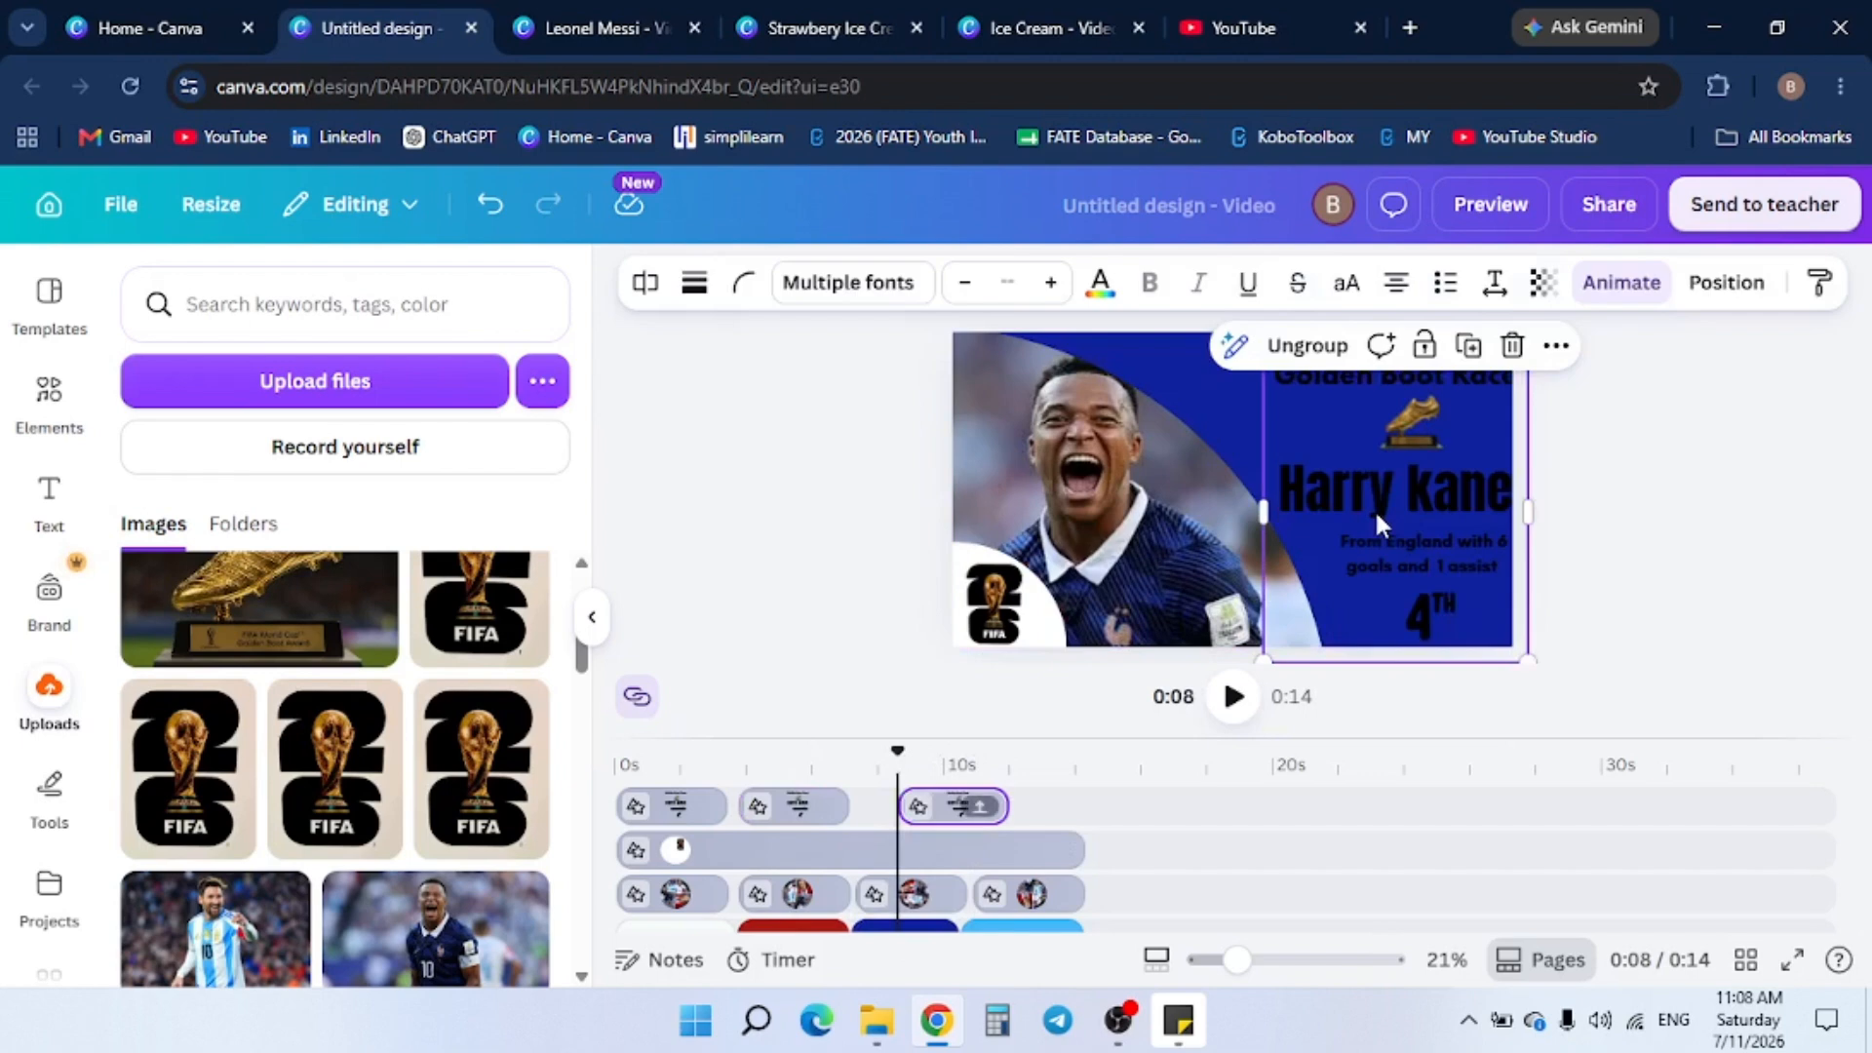
{"action": "left_click", "coordinate": [1027, 927]}
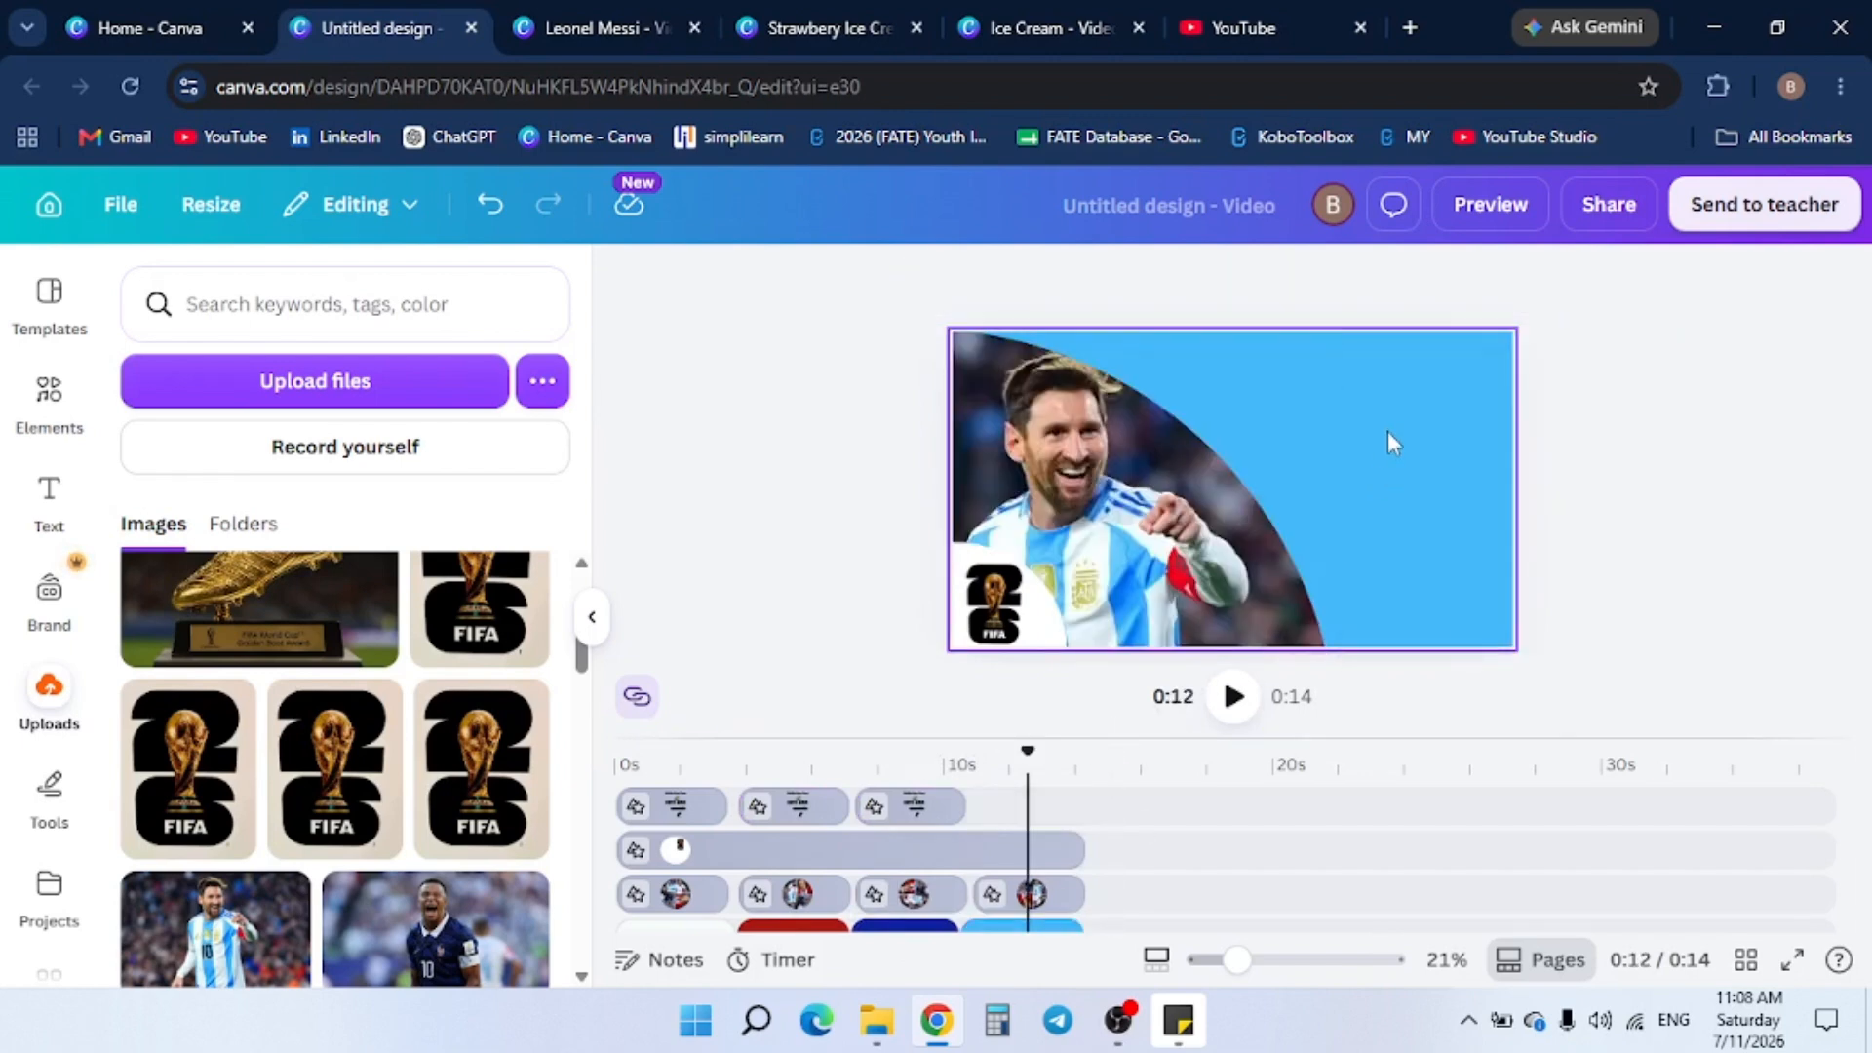
{"action": "key", "text": "ctrl+v"}
{"action": "left_click_drag", "start_coordinate": [1384, 486], "coordinate": [1373, 477]}
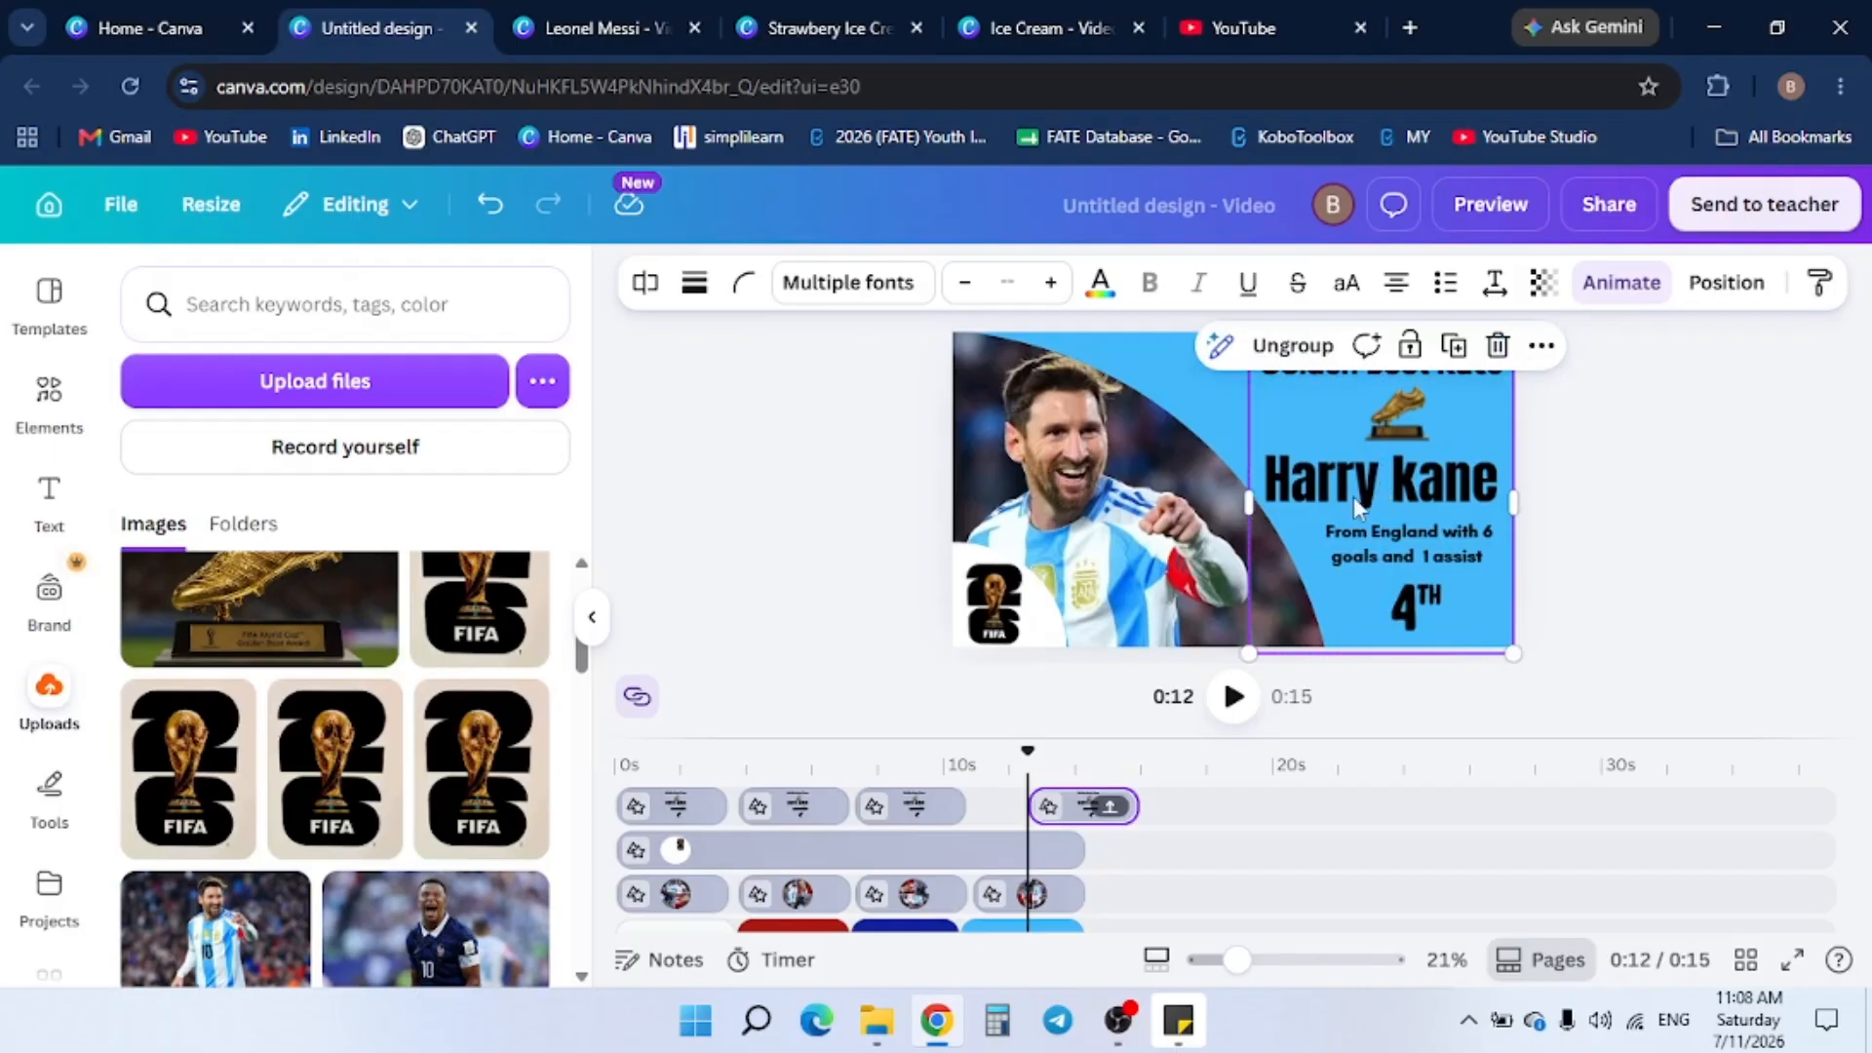
Review the pasted text group on each of the four player pages
{"action": "left_click", "coordinate": [688, 917]}
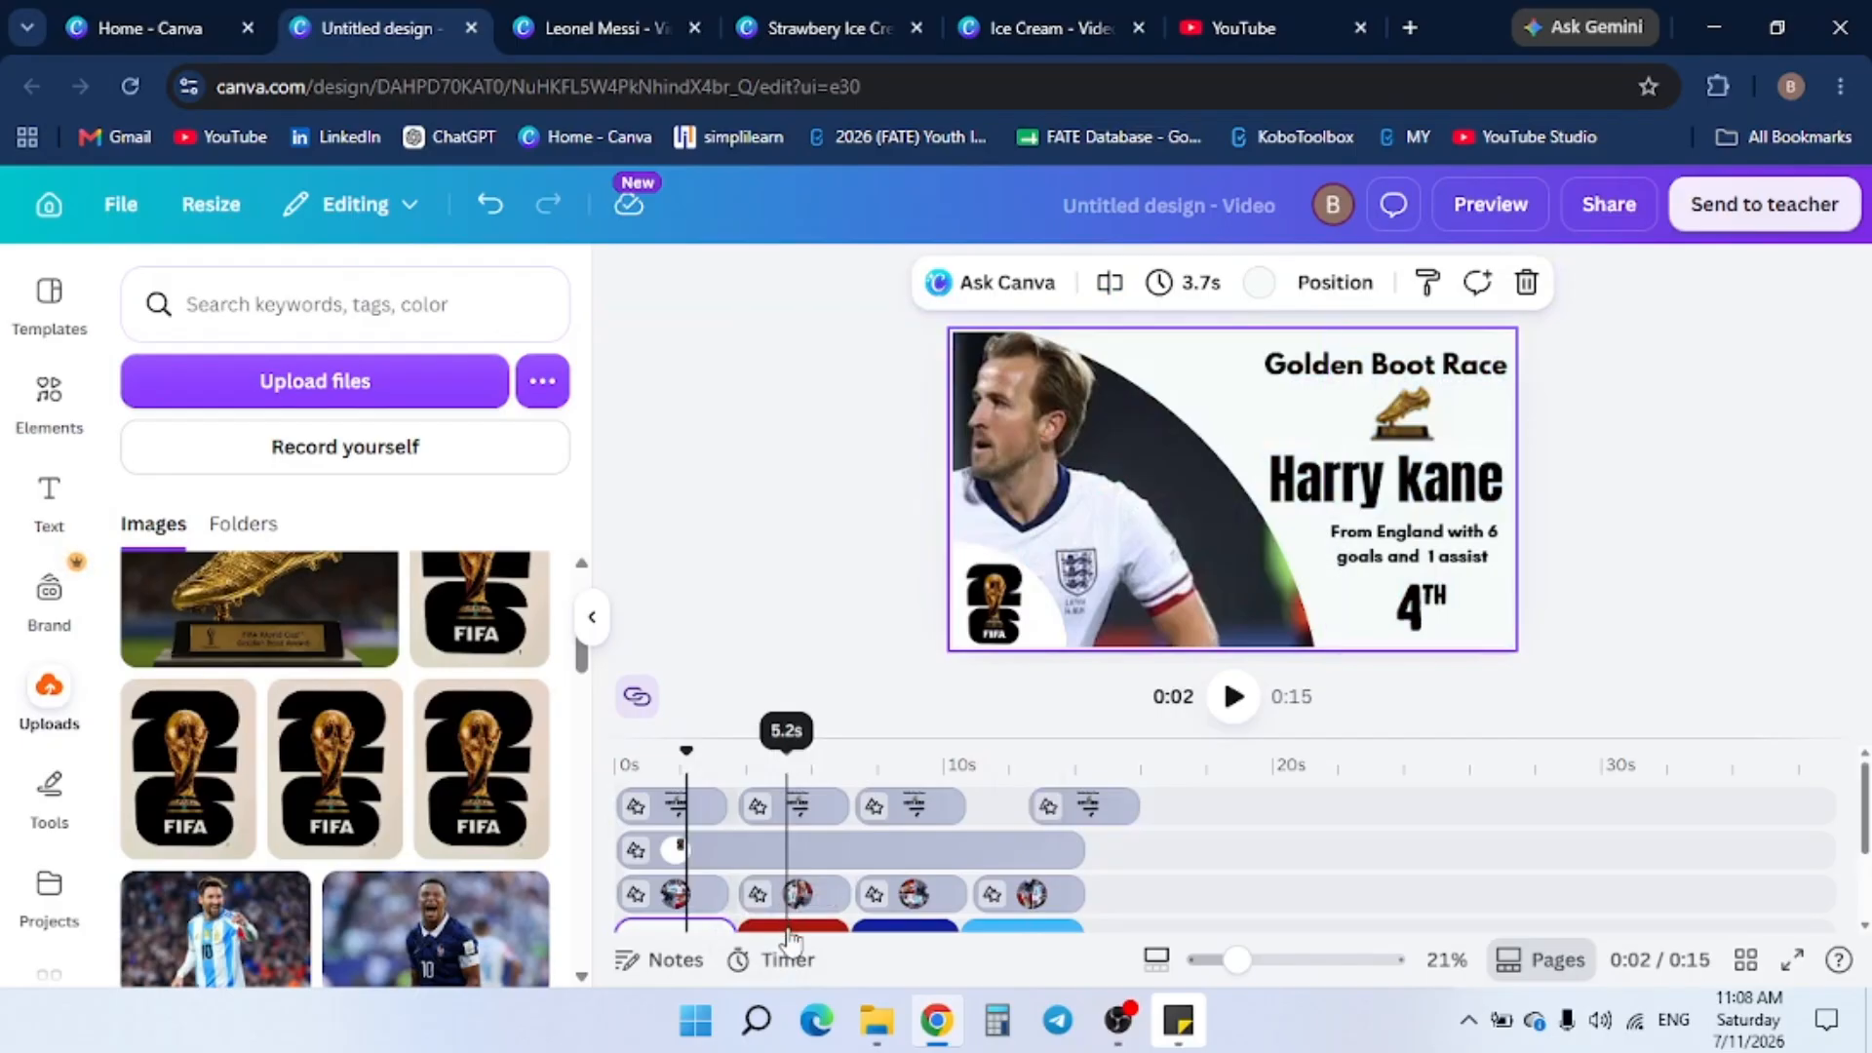
{"action": "left_click", "coordinate": [804, 895]}
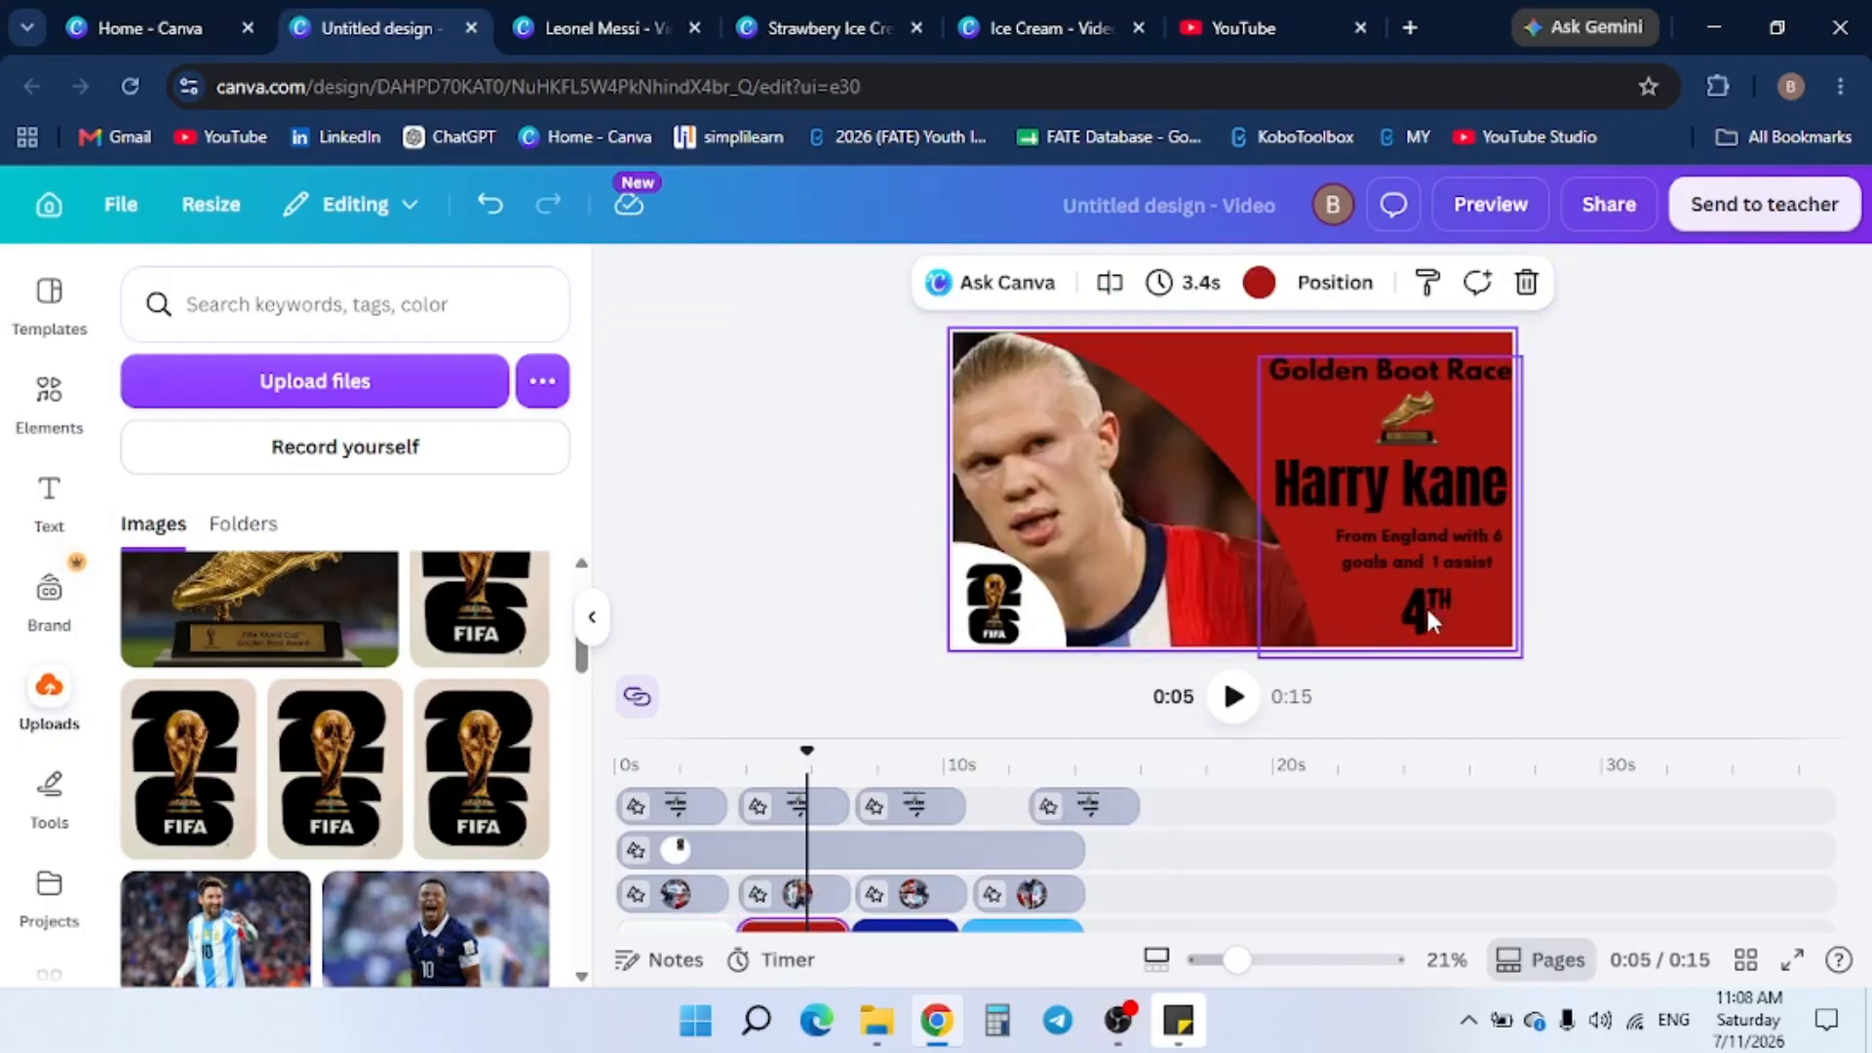
{"action": "left_click", "coordinate": [914, 924]}
{"action": "left_click", "coordinate": [1011, 926]}
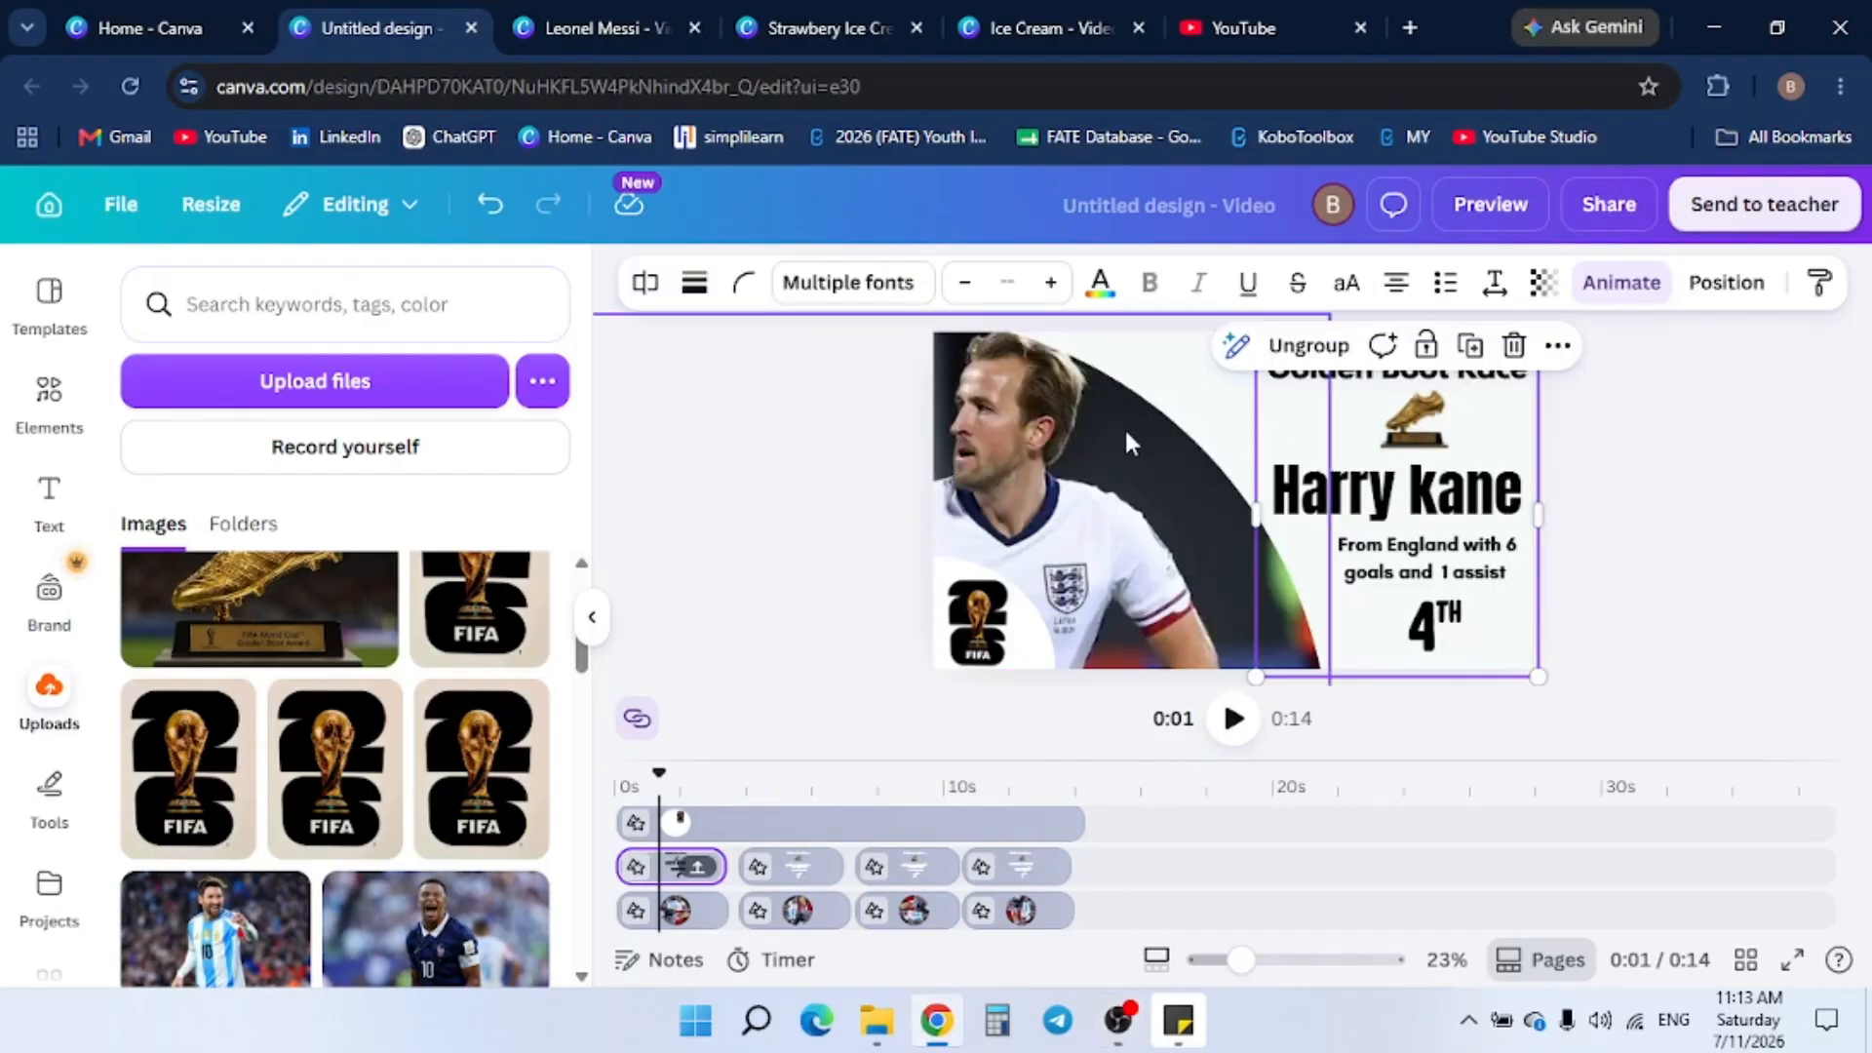
Apply the Baseline animation to the first page's text group with a slightly lower speed and an upward direction
{"action": "left_click", "coordinate": [1246, 437]}
{"action": "left_click", "coordinate": [1378, 426]}
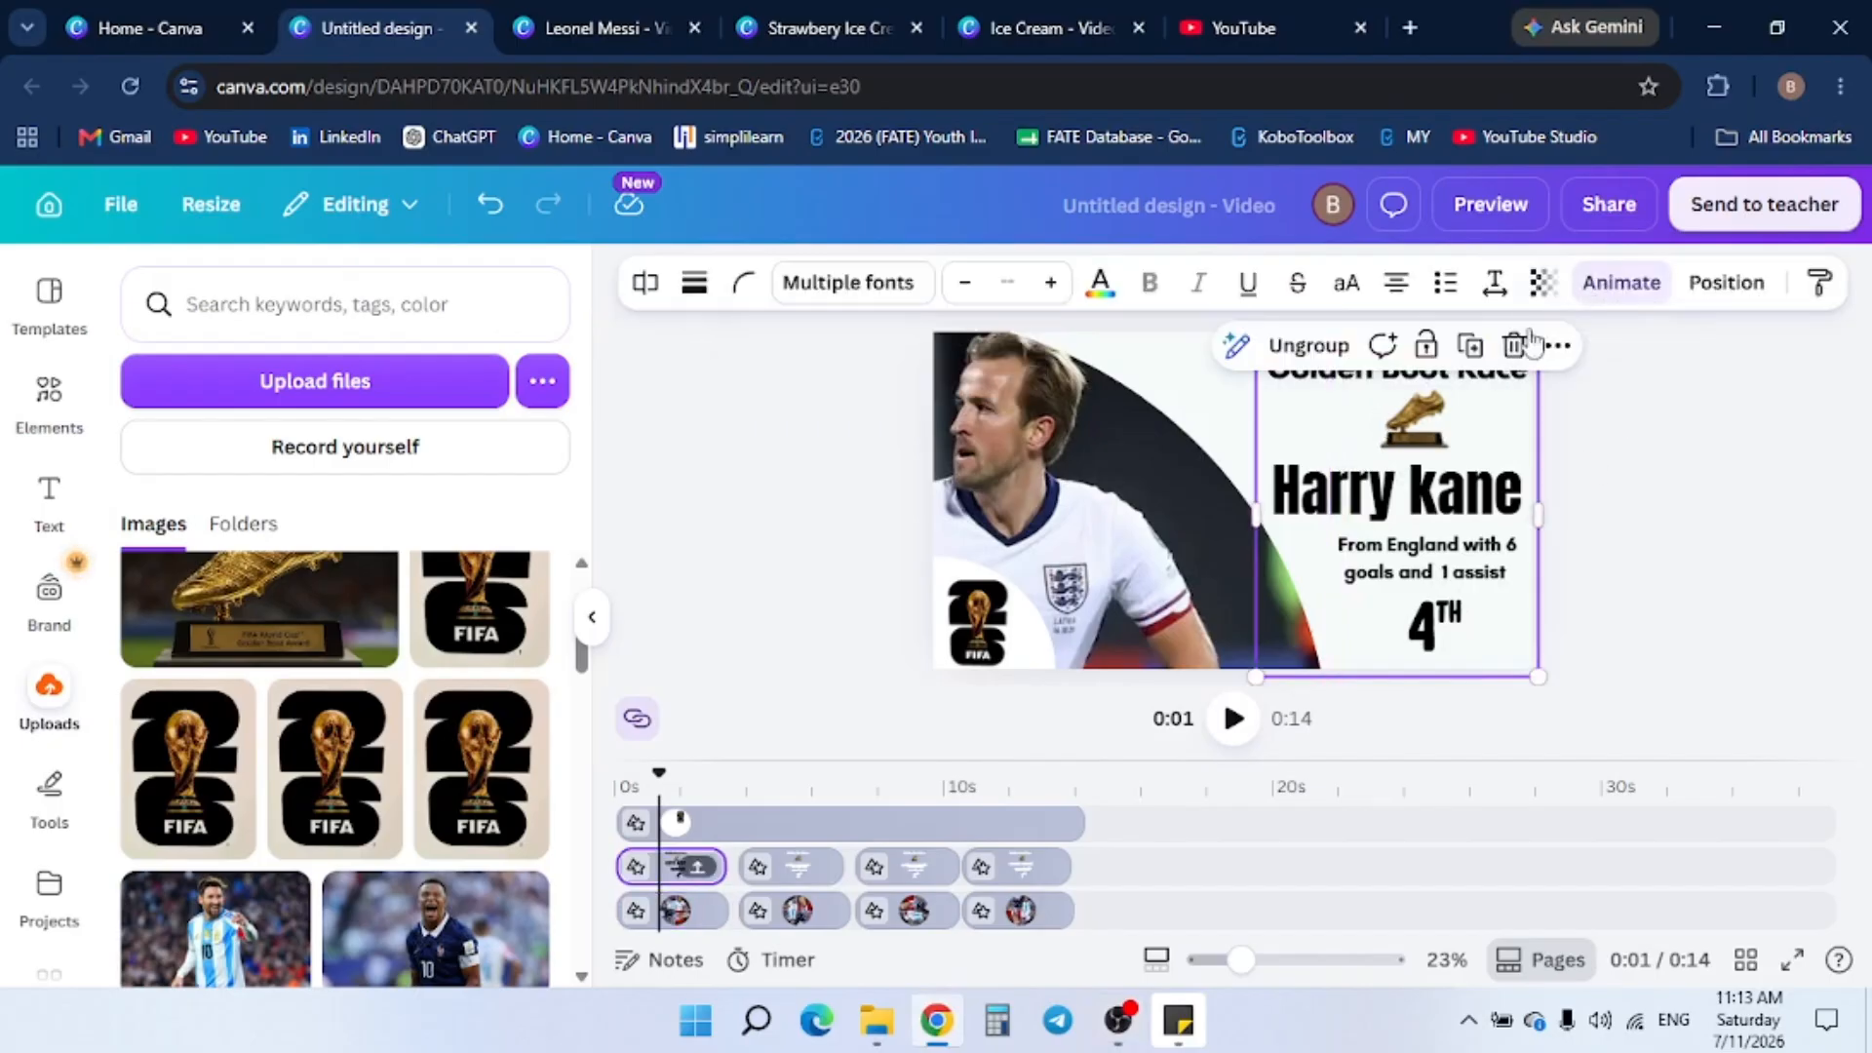
{"action": "left_click", "coordinate": [1618, 314]}
{"action": "scroll", "coordinate": [397, 710], "scroll_direction": "down", "scroll_amount": 4}
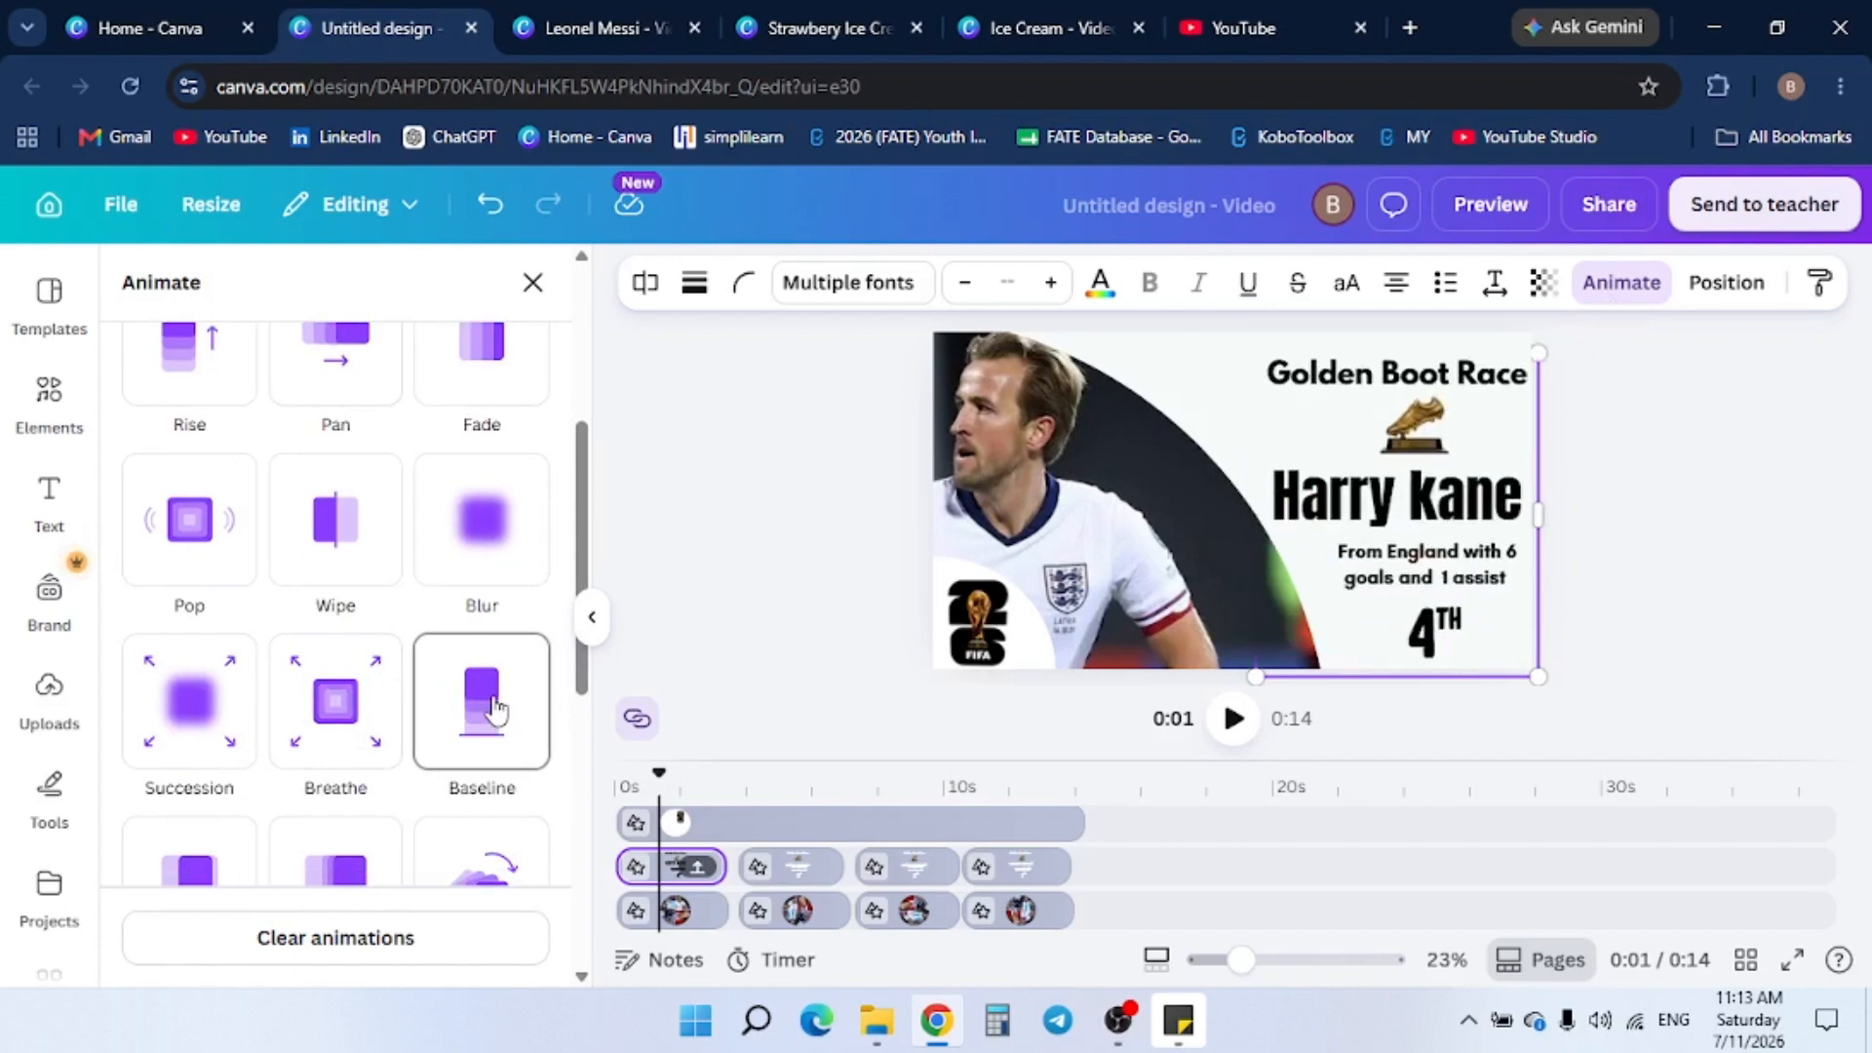
{"action": "left_click", "coordinate": [503, 708]}
{"action": "scroll", "coordinate": [232, 628], "scroll_direction": "down", "scroll_amount": 1}
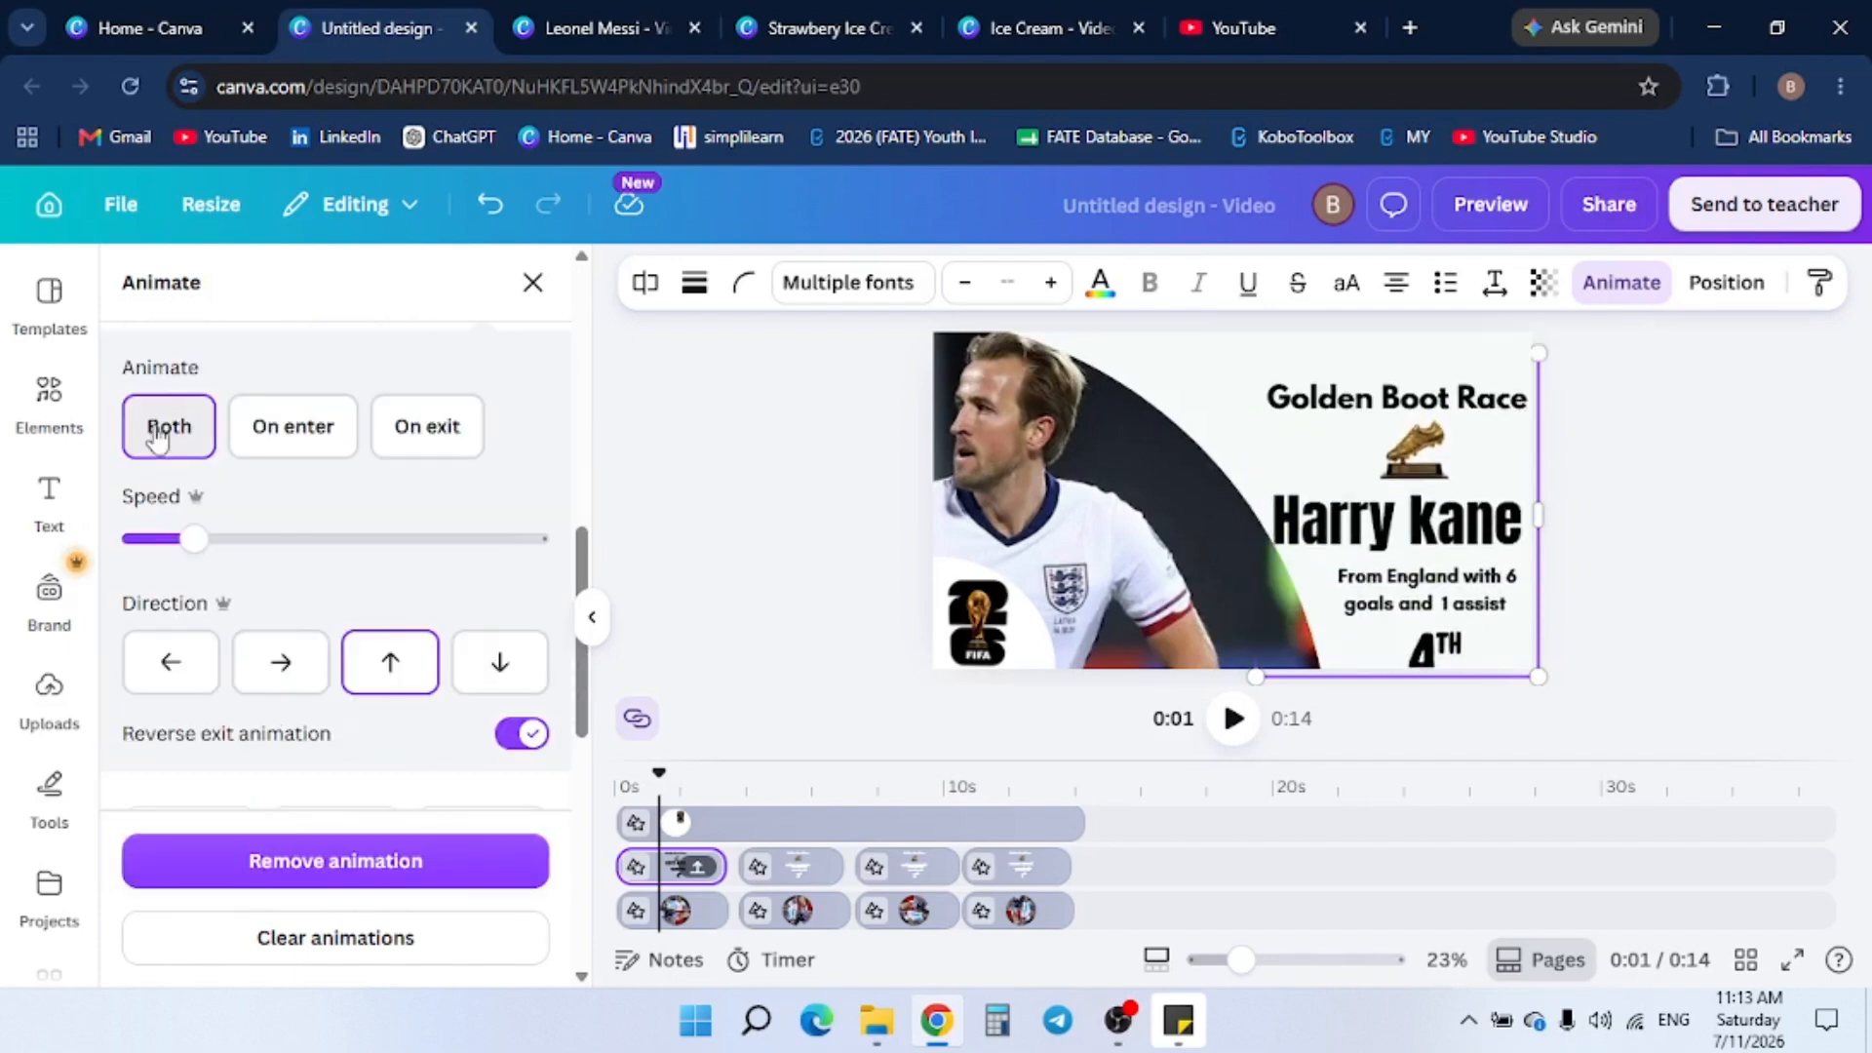
{"action": "left_click_drag", "start_coordinate": [189, 544], "coordinate": [169, 544]}
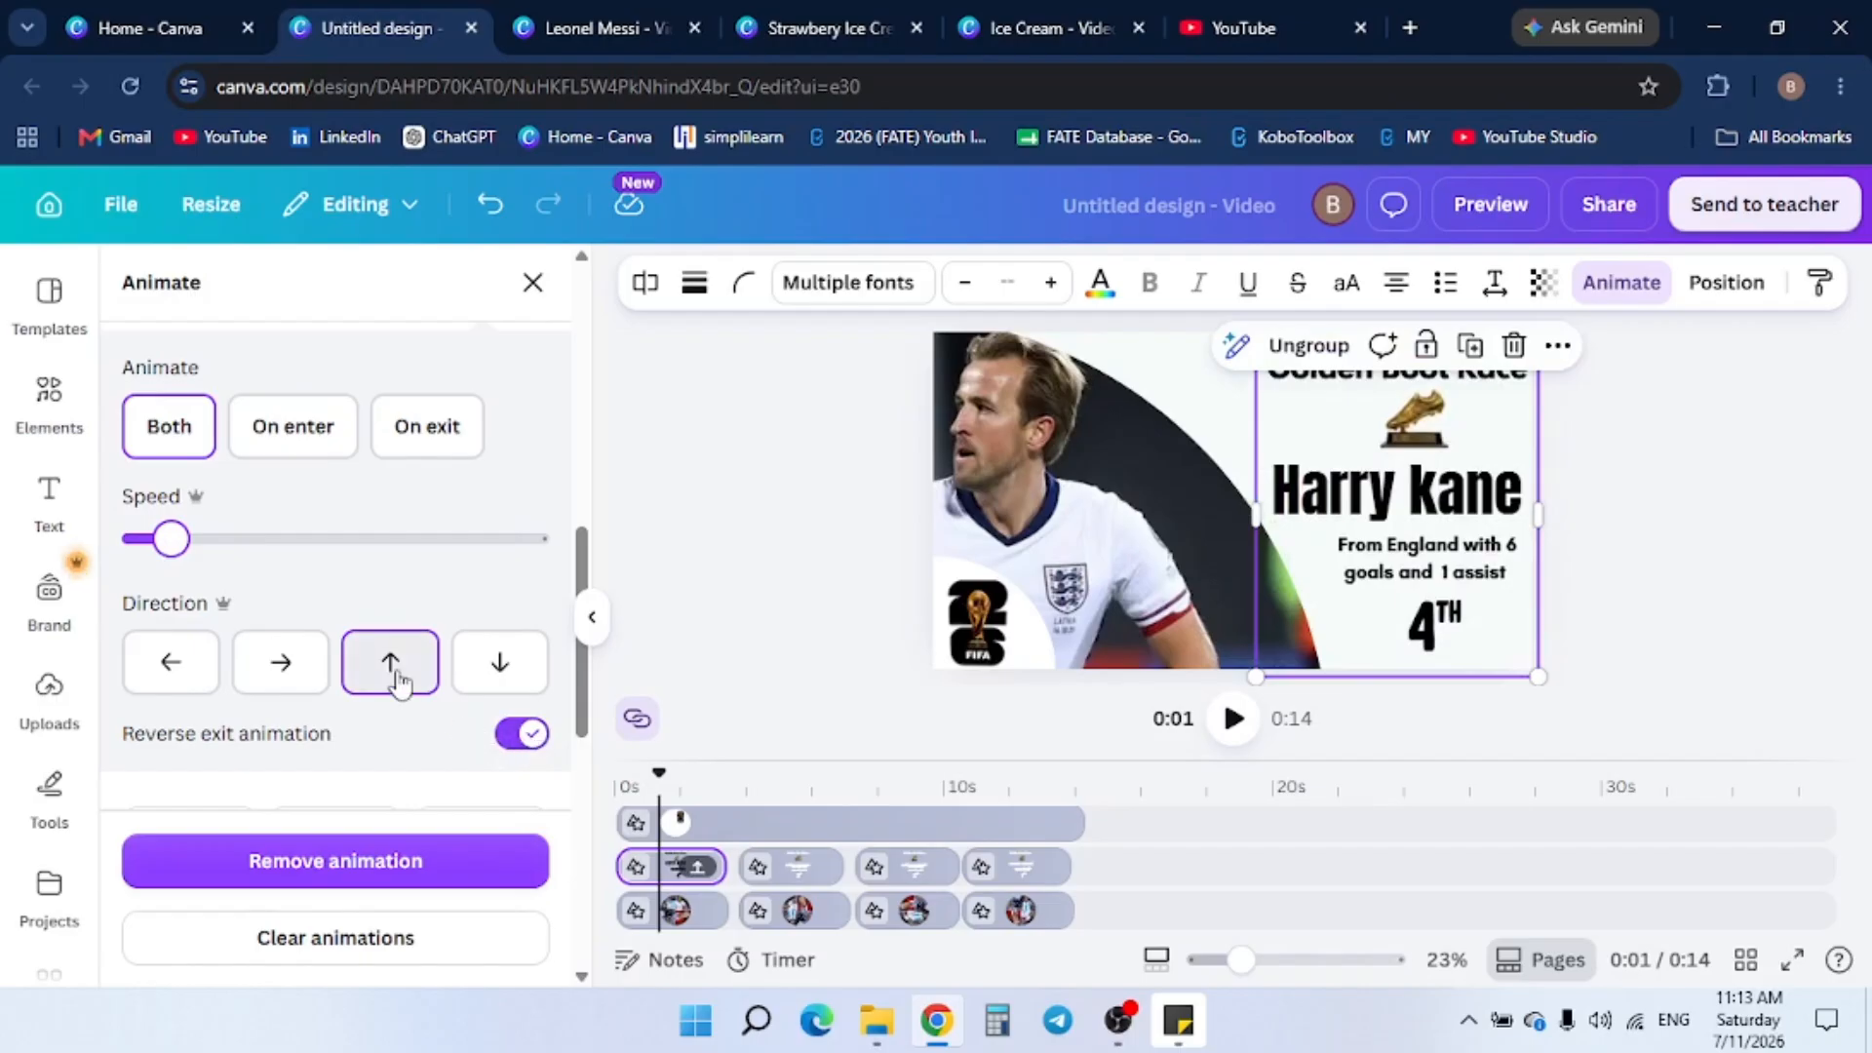
{"action": "left_click", "coordinate": [397, 672]}
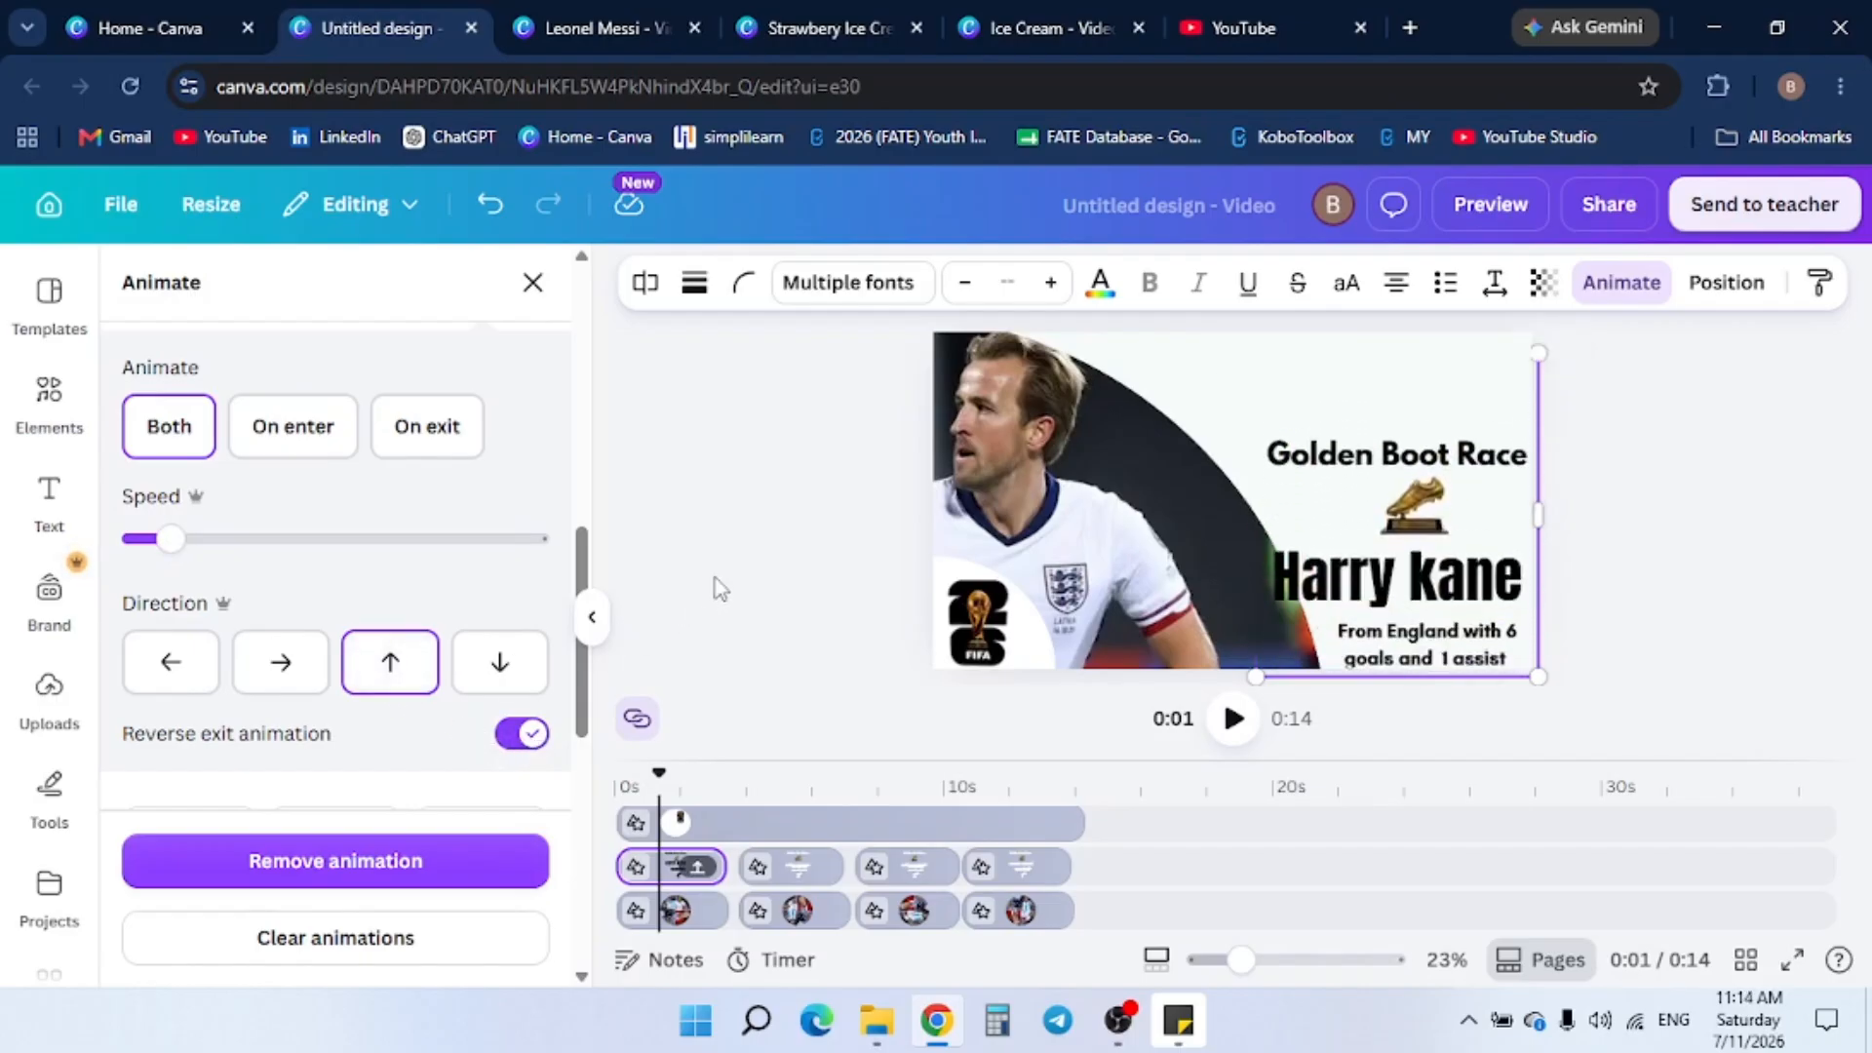
{"action": "left_click", "coordinate": [744, 701]}
Check the player texts and photos on the second, third and fourth pages
{"action": "left_click", "coordinate": [797, 912]}
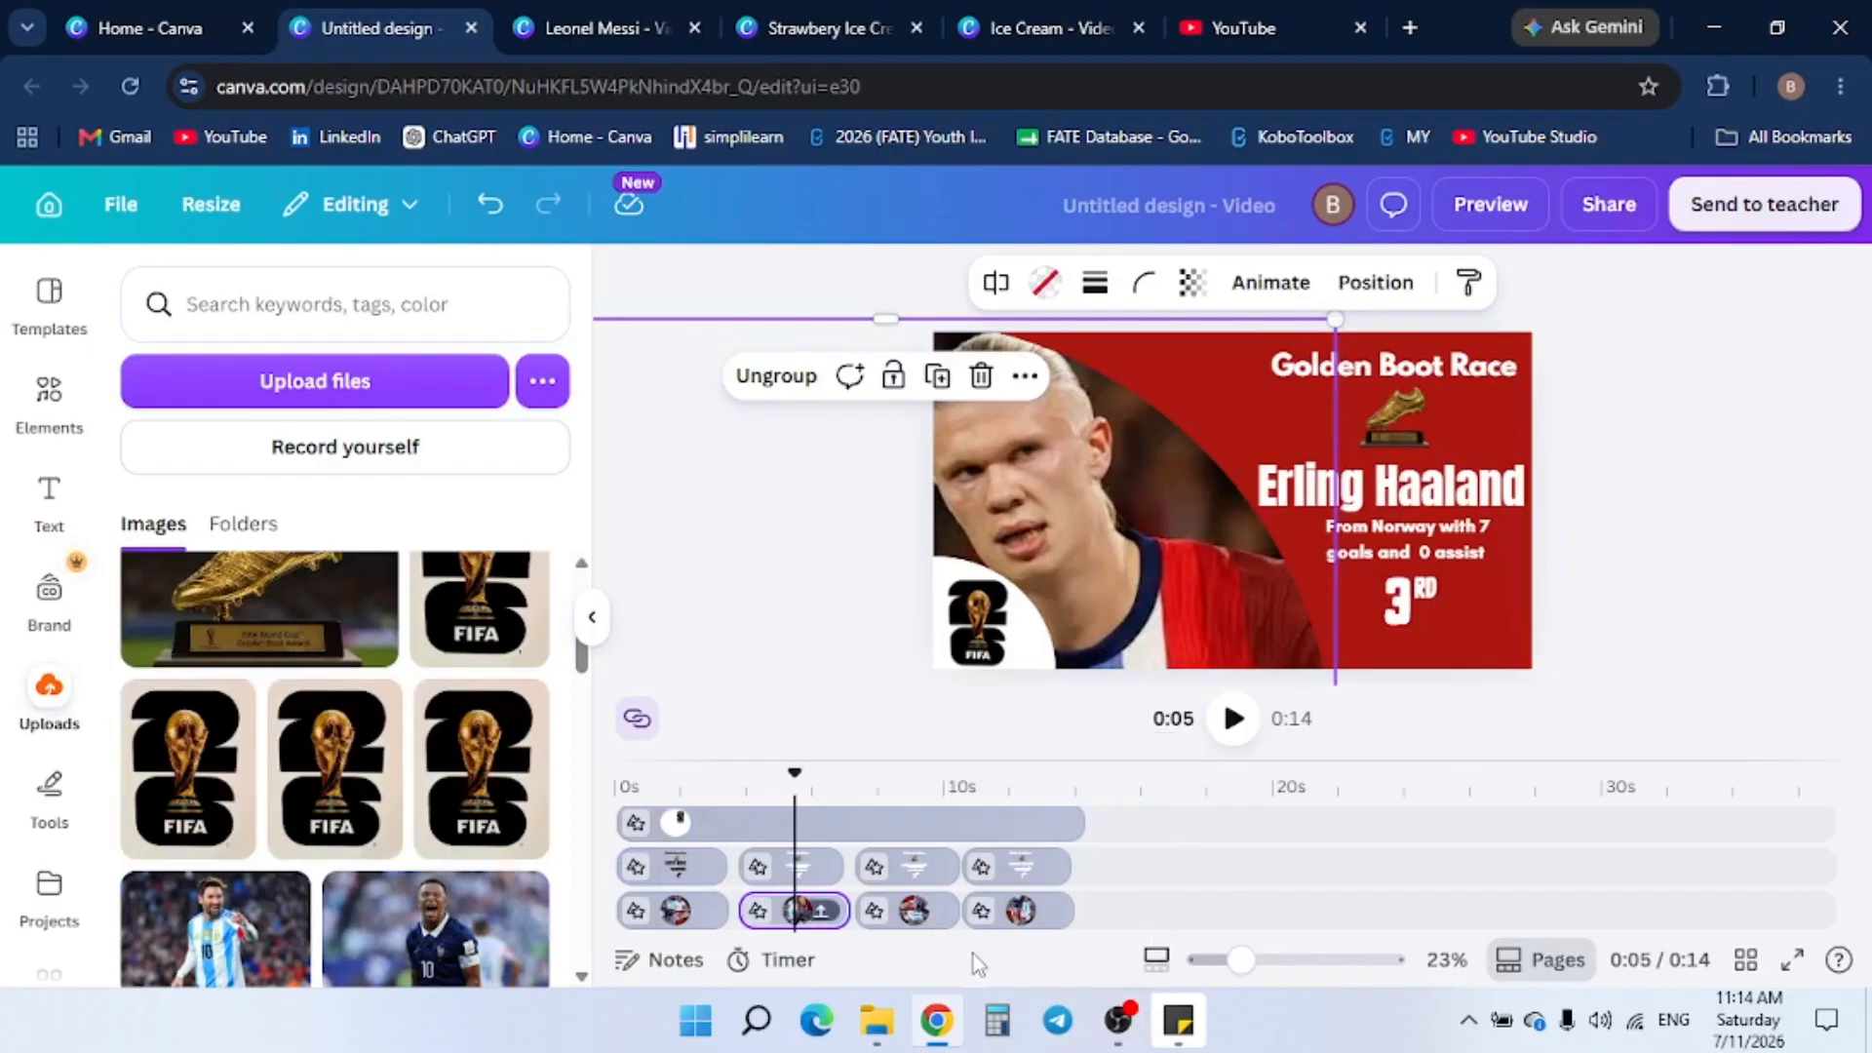
{"action": "left_click", "coordinate": [902, 912]}
{"action": "left_click", "coordinate": [1008, 912]}
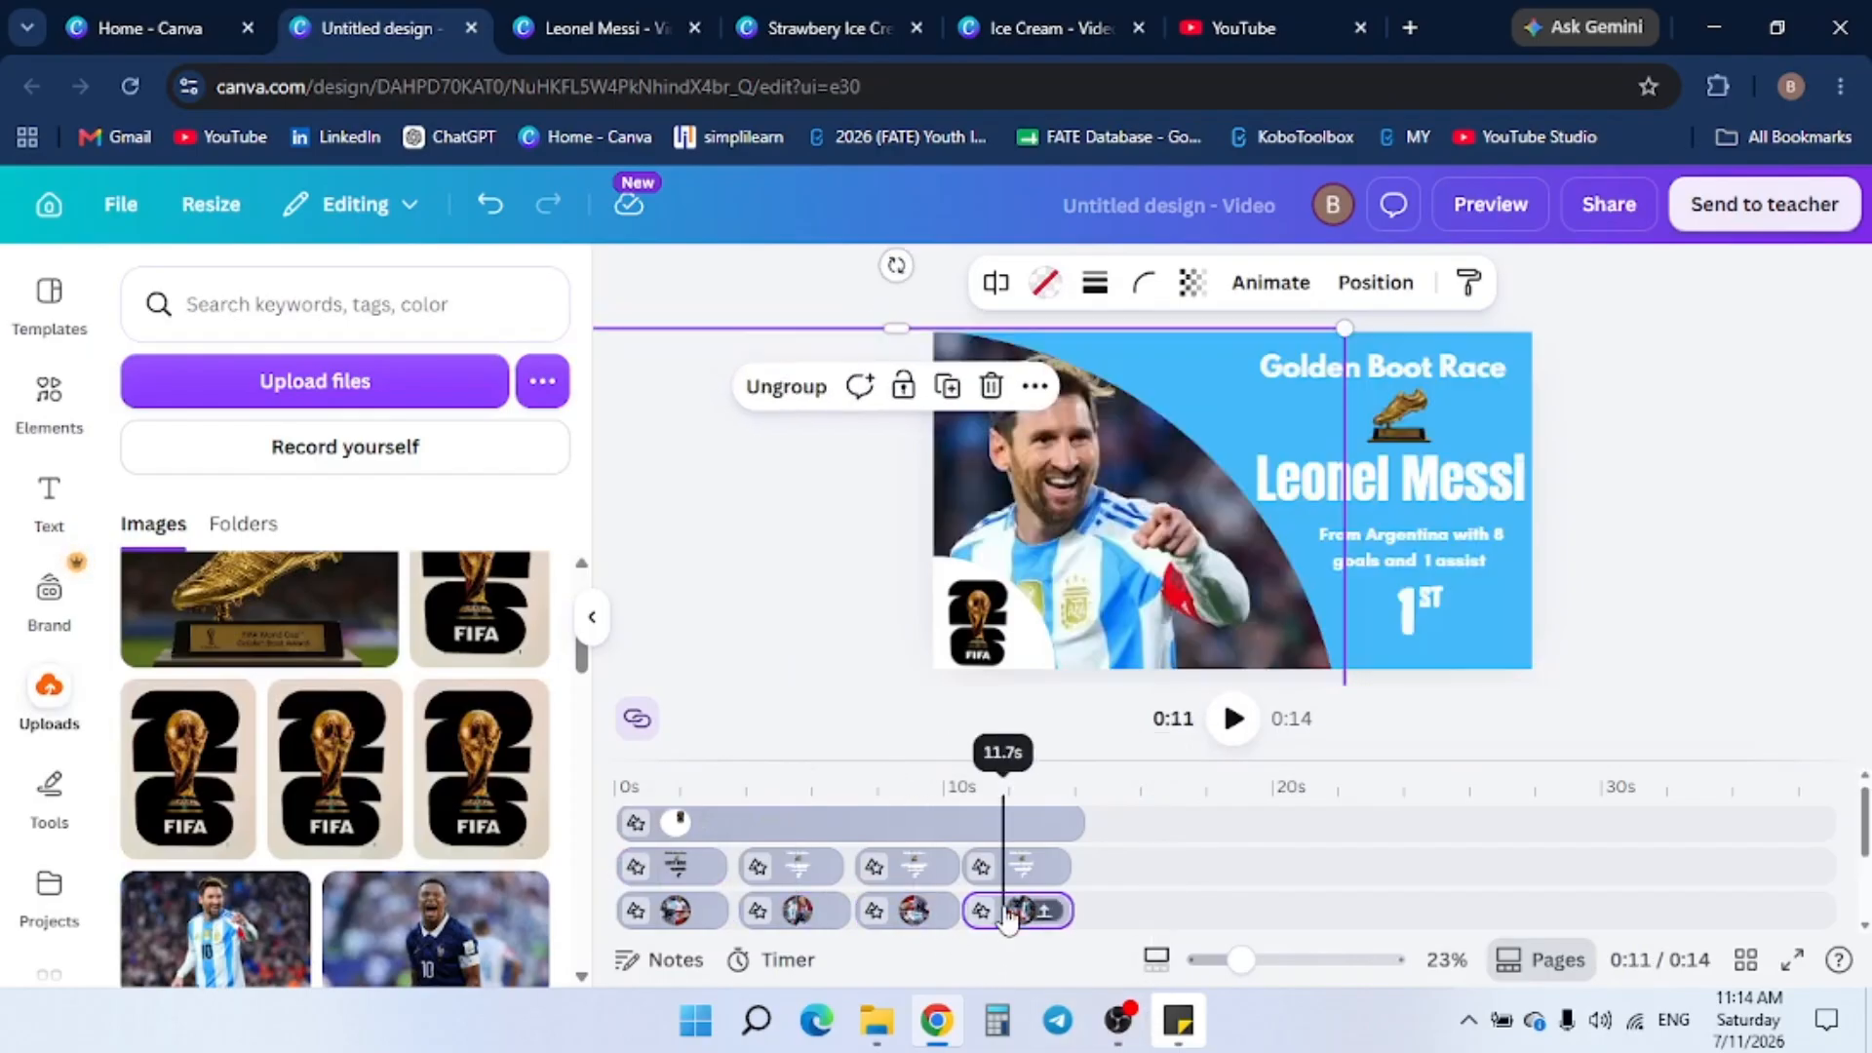
{"action": "left_click", "coordinate": [1127, 1028]}
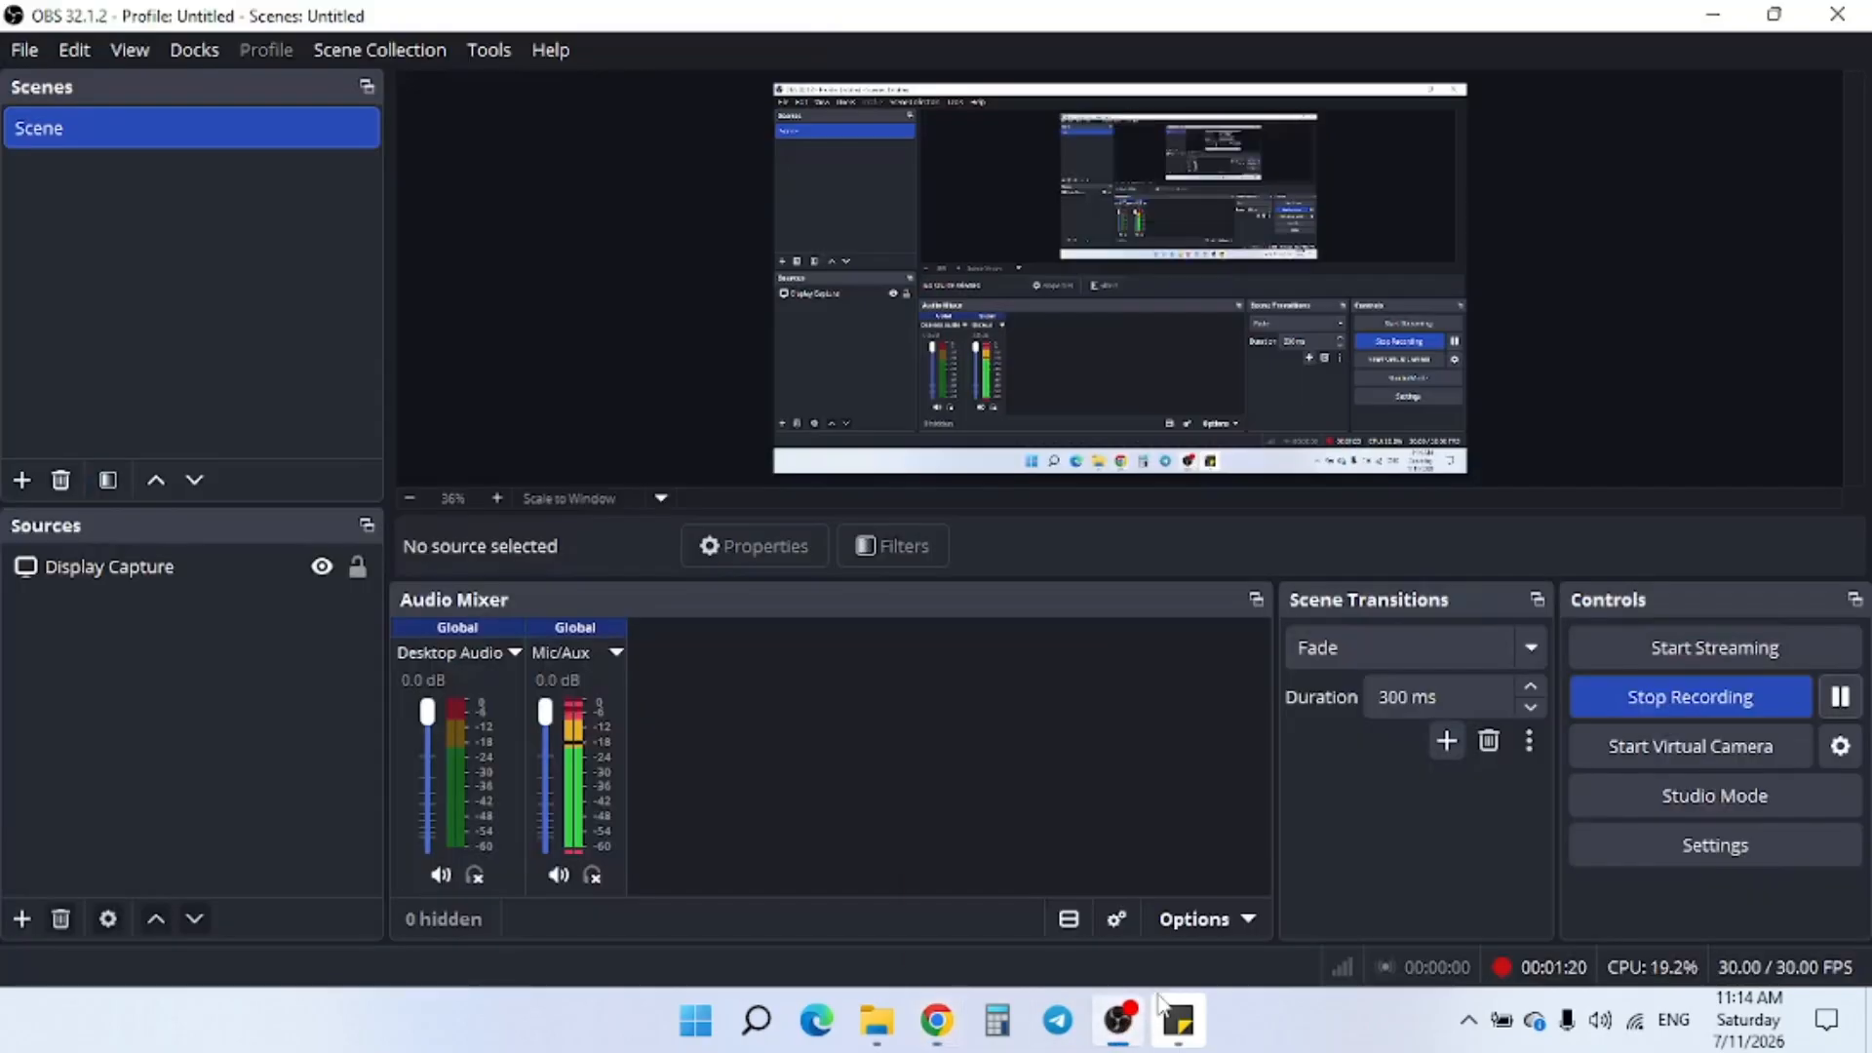
{"action": "mouse_move", "coordinate": [1129, 1030]}
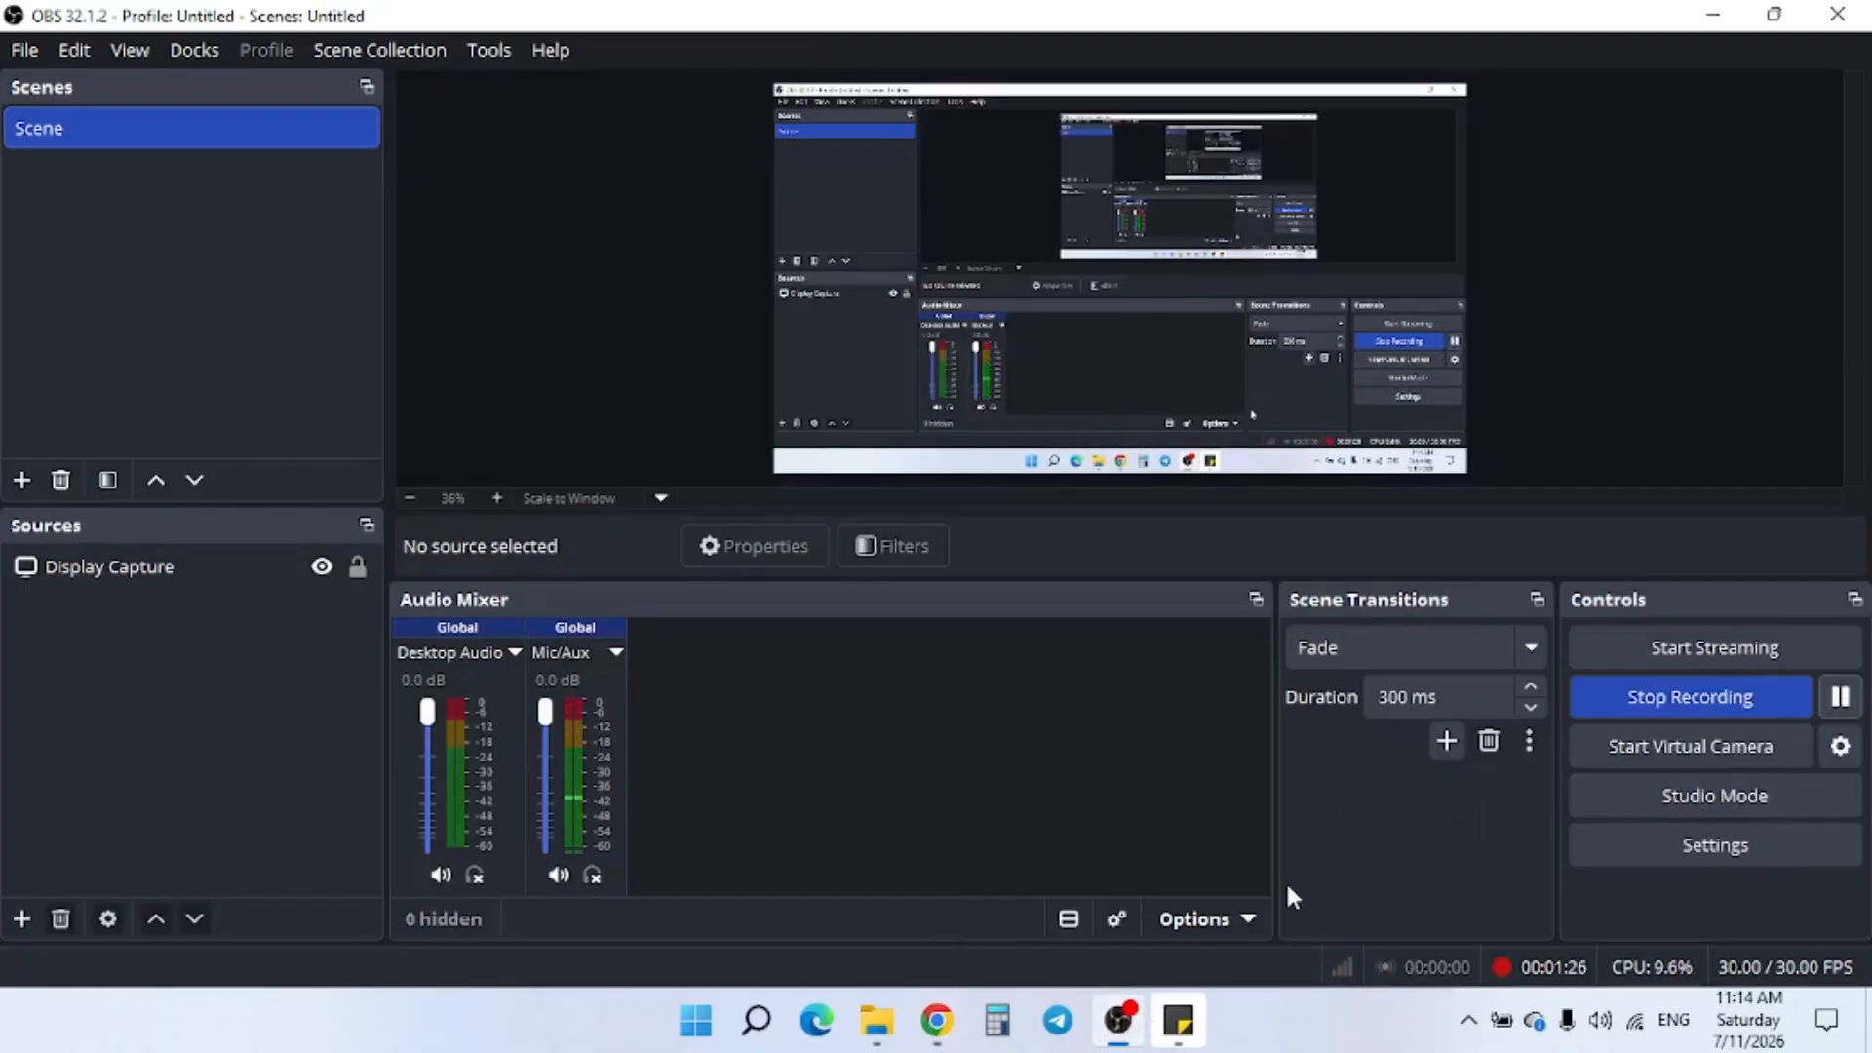
{"action": "left_click", "coordinate": [937, 1023]}
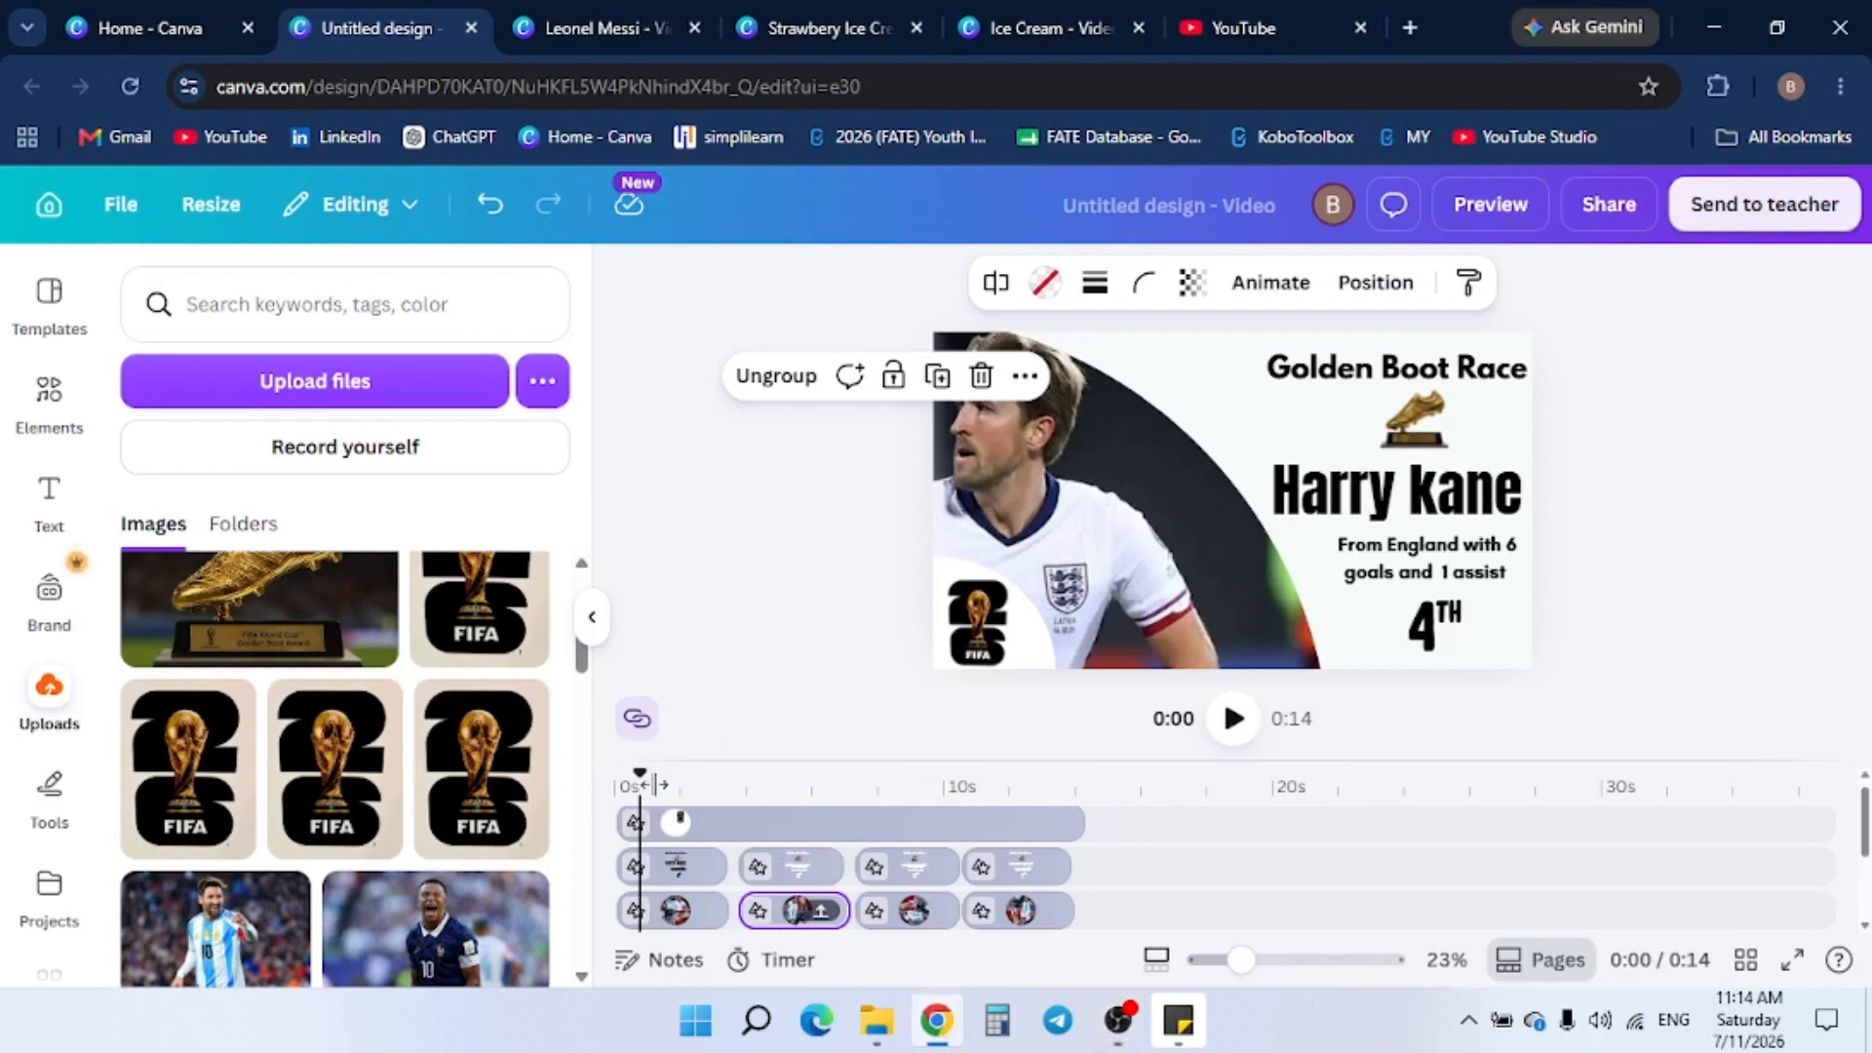
Scrub through the video to its end and add a blank page after the sky-blue fourth page
{"action": "left_click_drag", "start_coordinate": [655, 787], "coordinate": [1078, 765]}
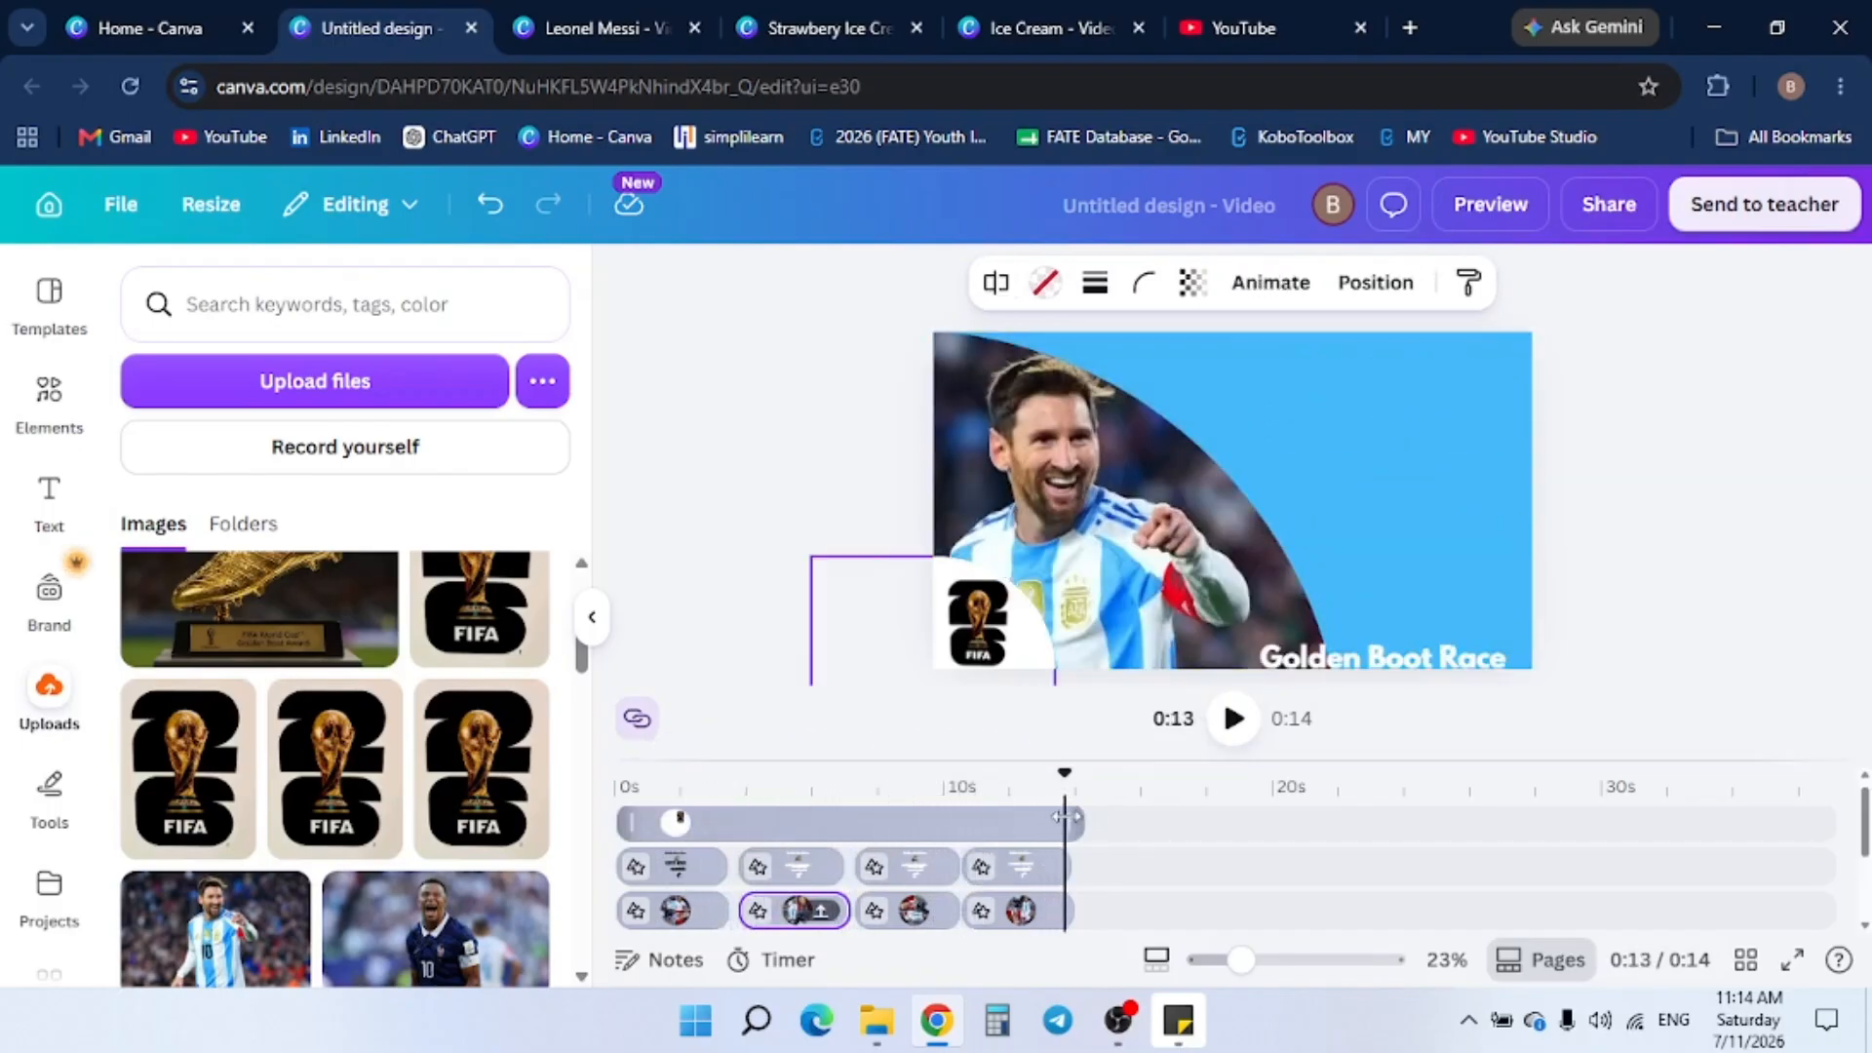
{"action": "scroll", "coordinate": [1117, 848], "scroll_direction": "down", "scroll_amount": 2}
{"action": "left_click", "coordinate": [1122, 844]}
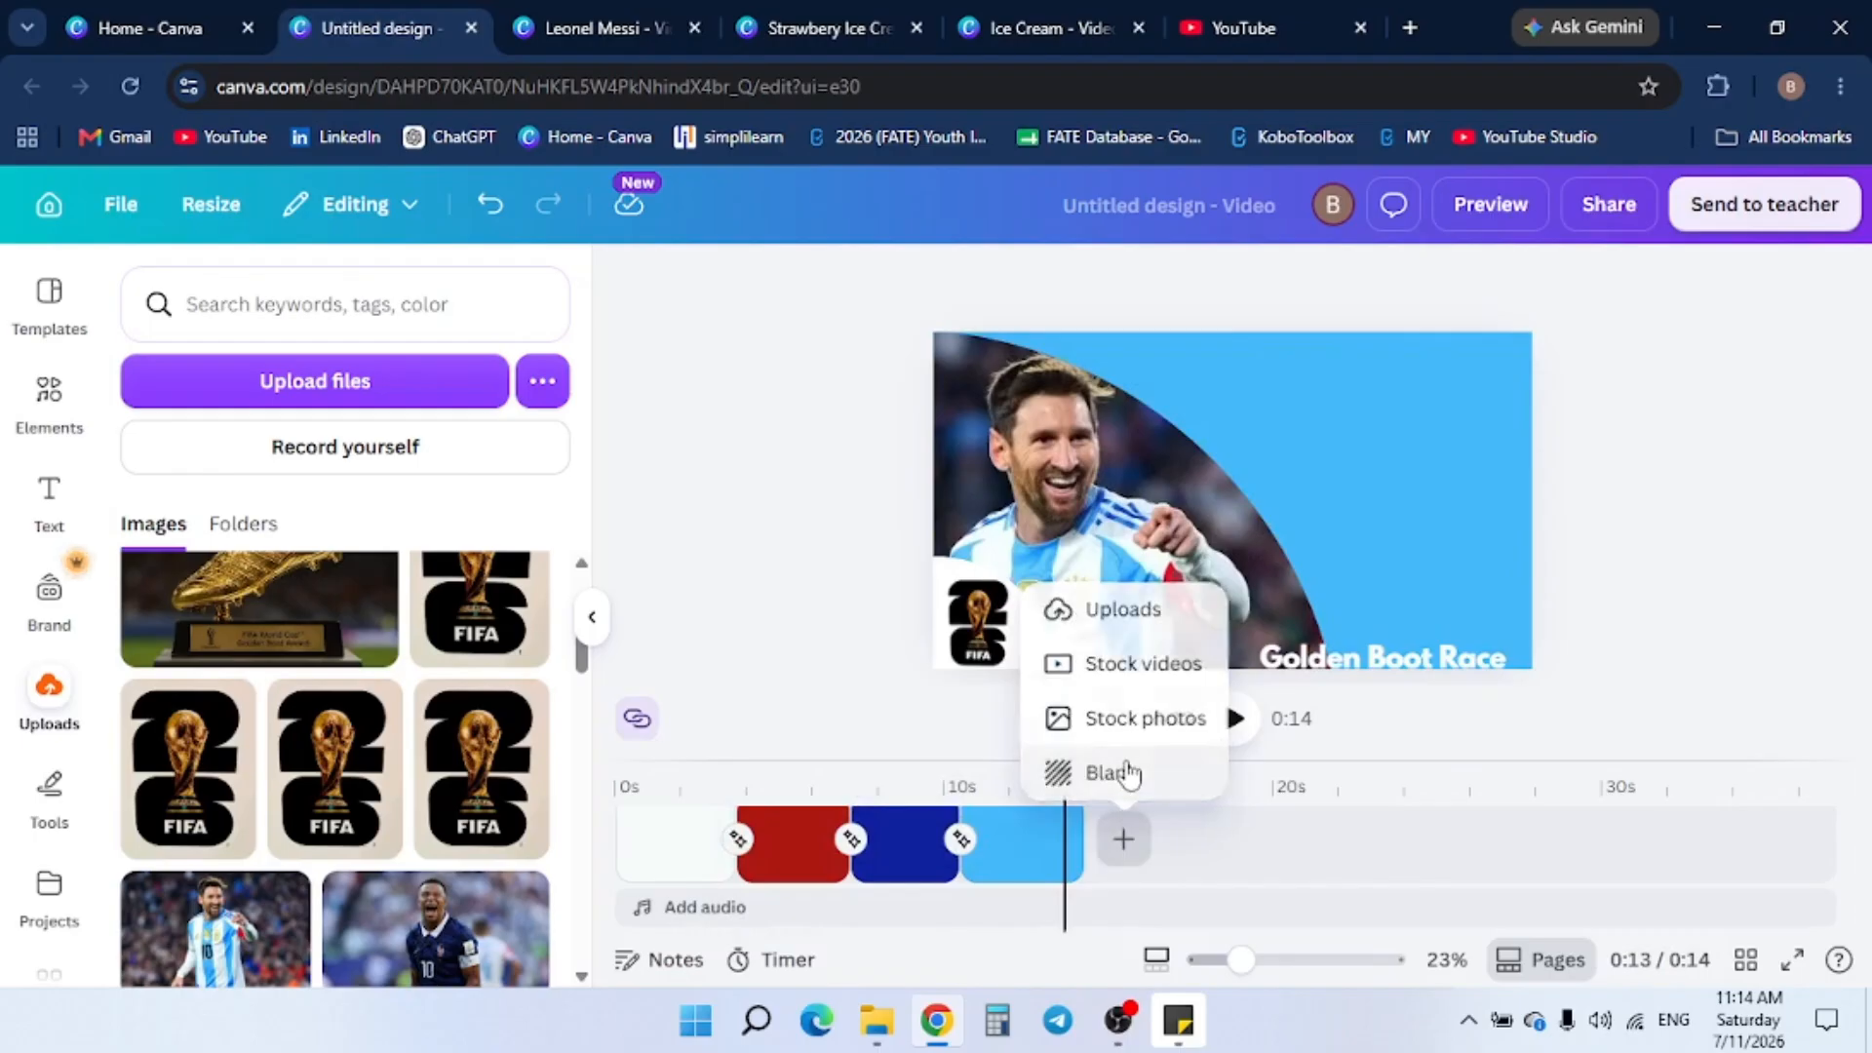
{"action": "left_click", "coordinate": [1092, 770]}
Add a heading to the blank closing page and enter the text "Thank you for Watching"
{"action": "left_click", "coordinate": [50, 492]}
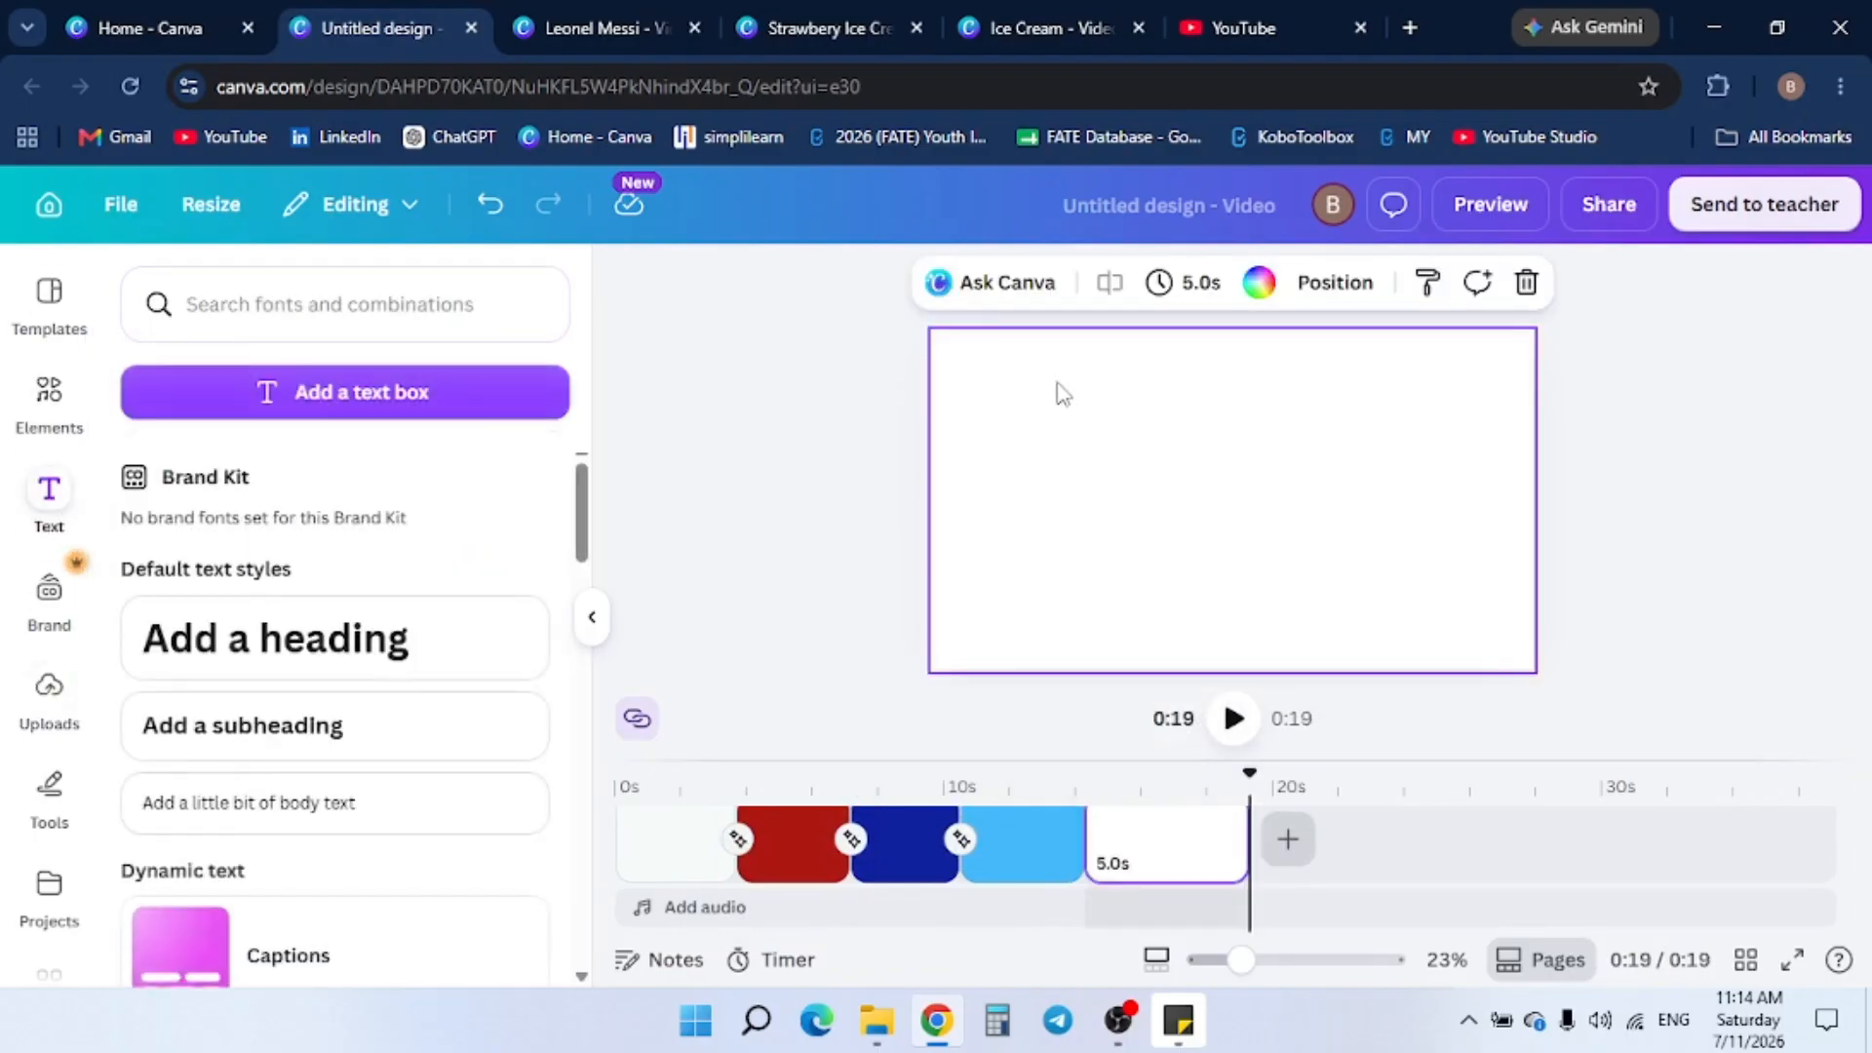
{"action": "left_click", "coordinate": [208, 698]}
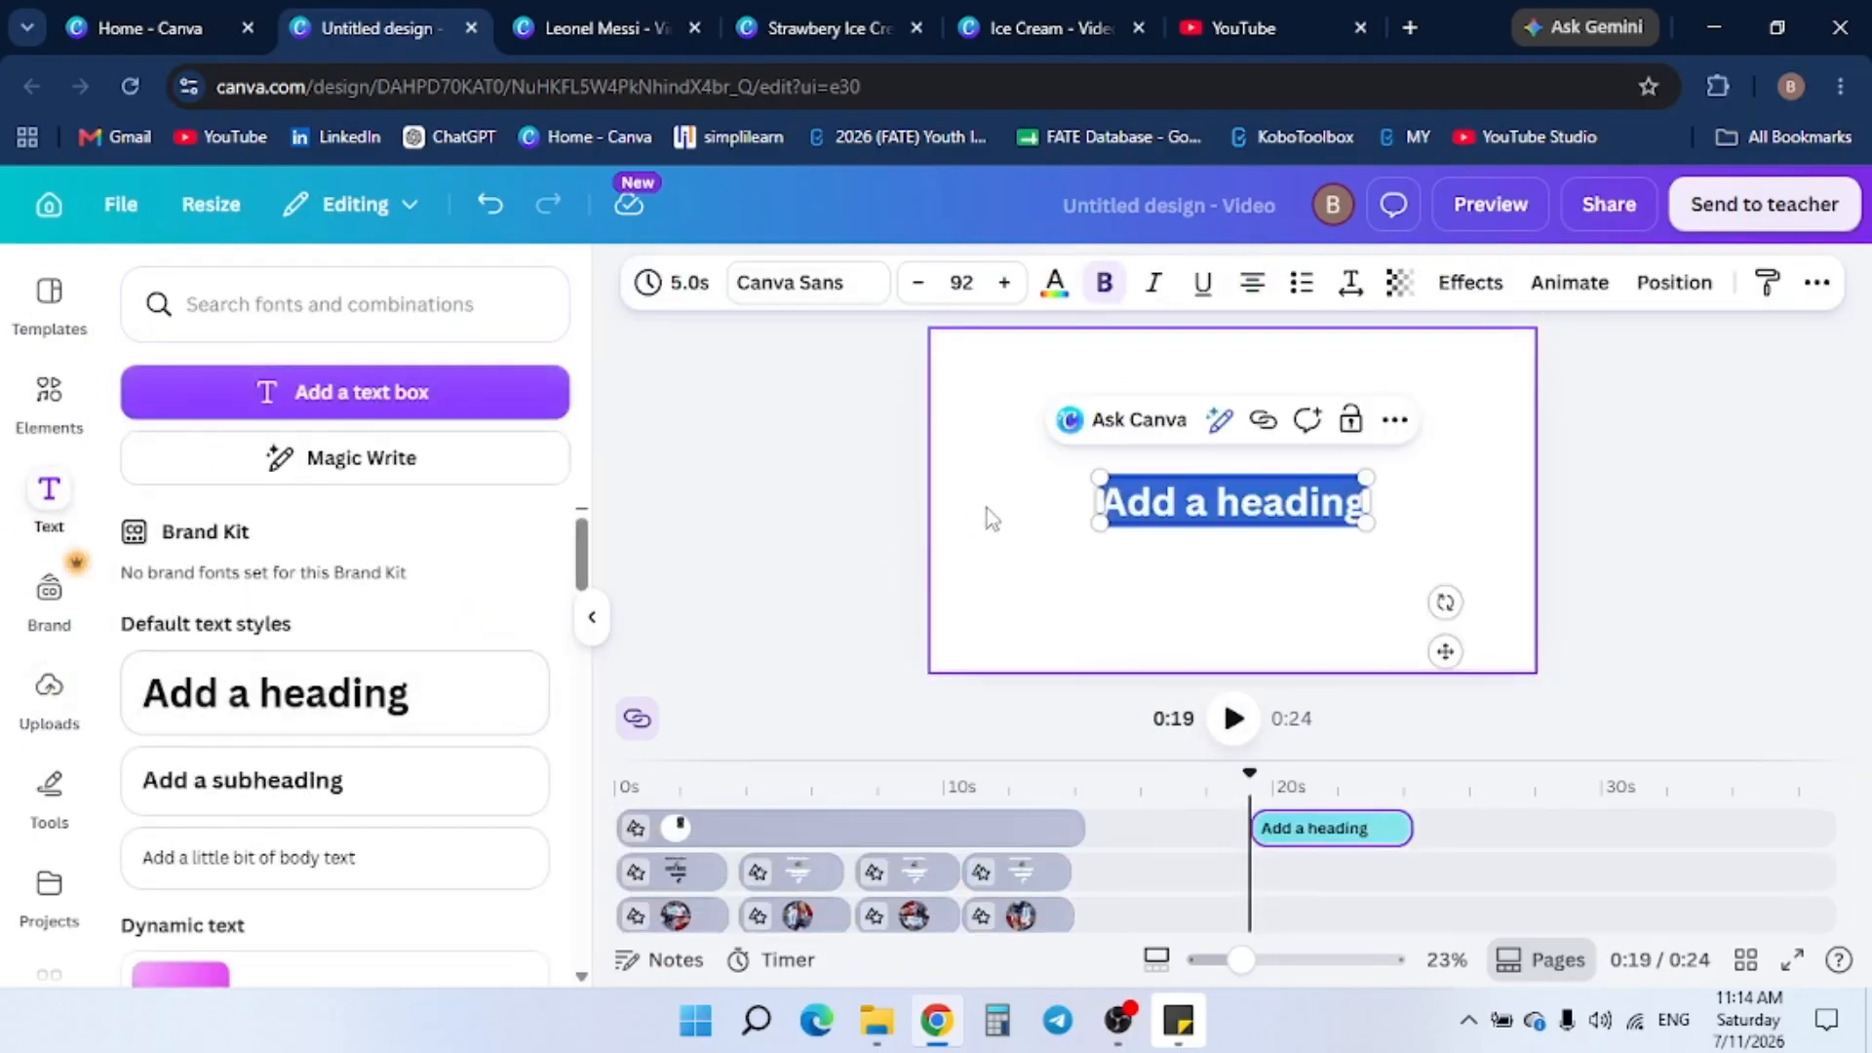
{"action": "type", "text": "than"}
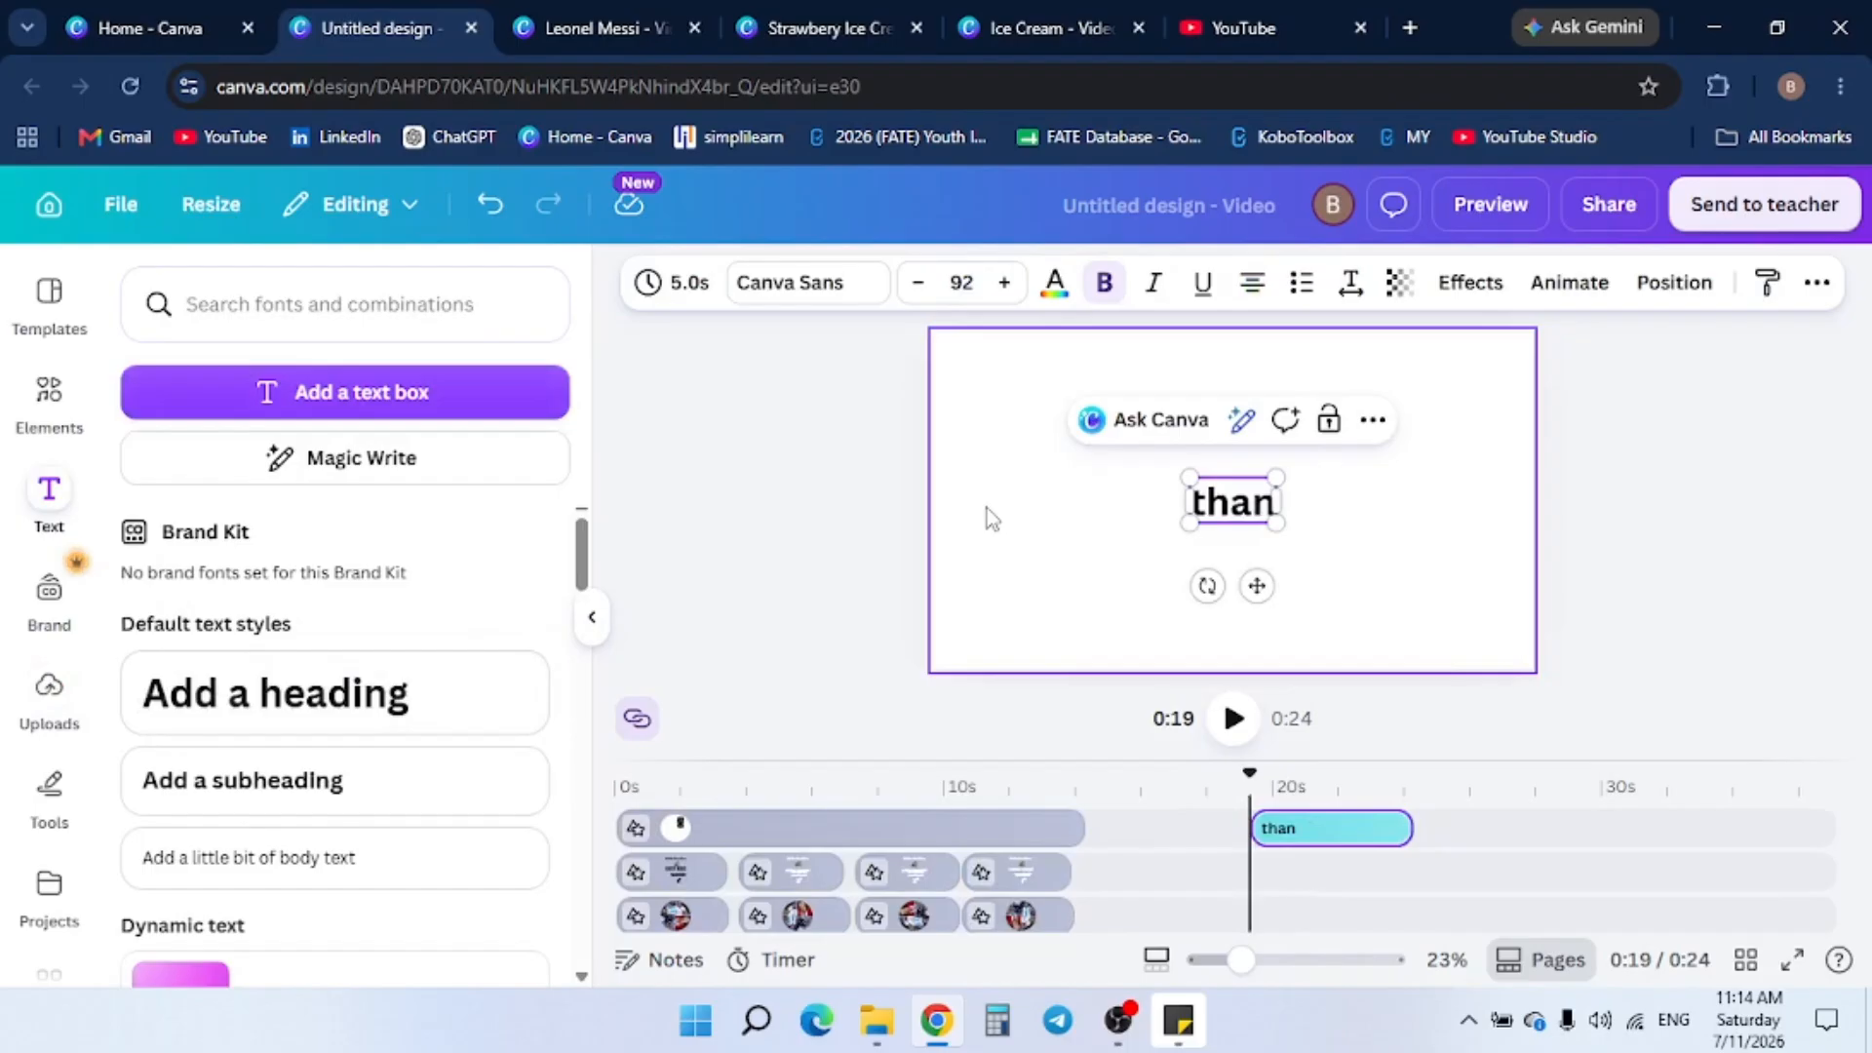
{"action": "key", "text": "BackSpace"}
{"action": "key", "text": "BackSpace"}
{"action": "key", "text": "BackSpace"}
{"action": "key", "text": "BackSpace"}
{"action": "type", "text": "t"}
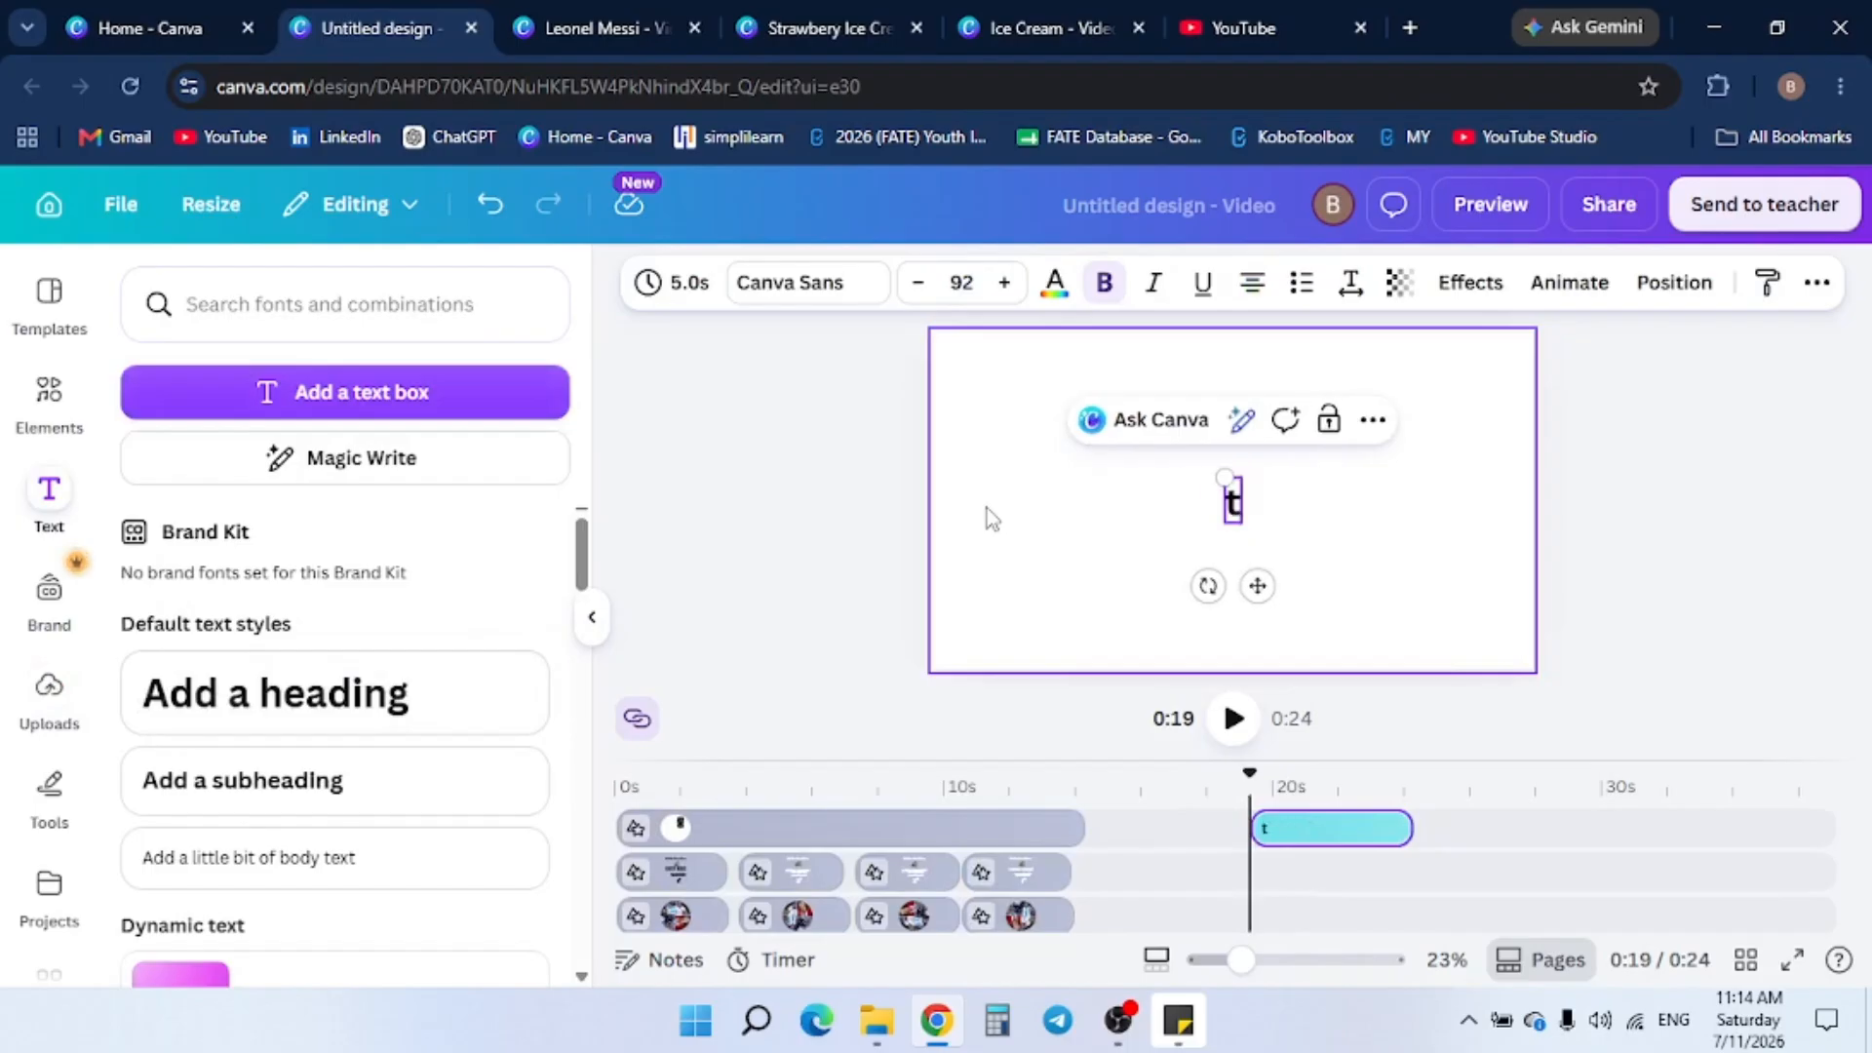
{"action": "key", "text": "BackSpace"}
{"action": "type", "text": "Thank"}
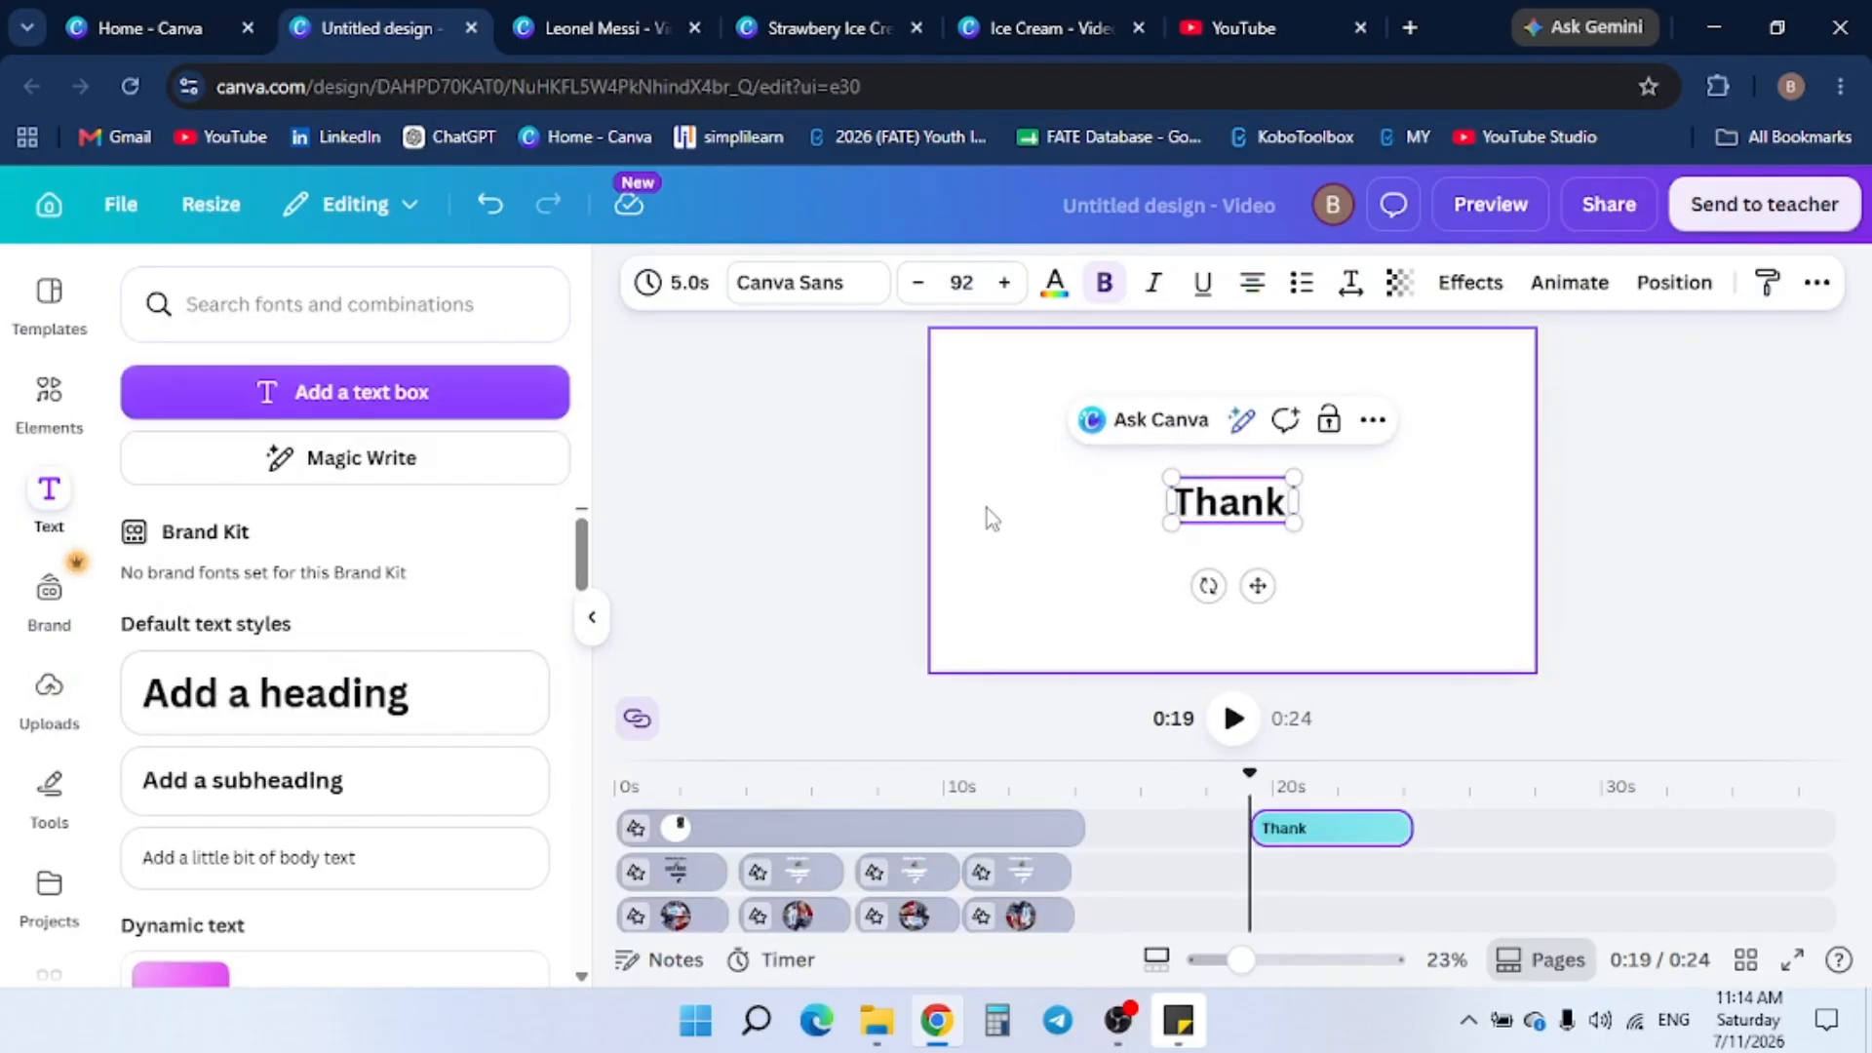
{"action": "type", "text": " uc"}
{"action": "key", "text": "BackSpace"}
{"action": "key", "text": "BackSpace"}
{"action": "key", "text": "BackSpace"}
{"action": "type", "text": "you for"}
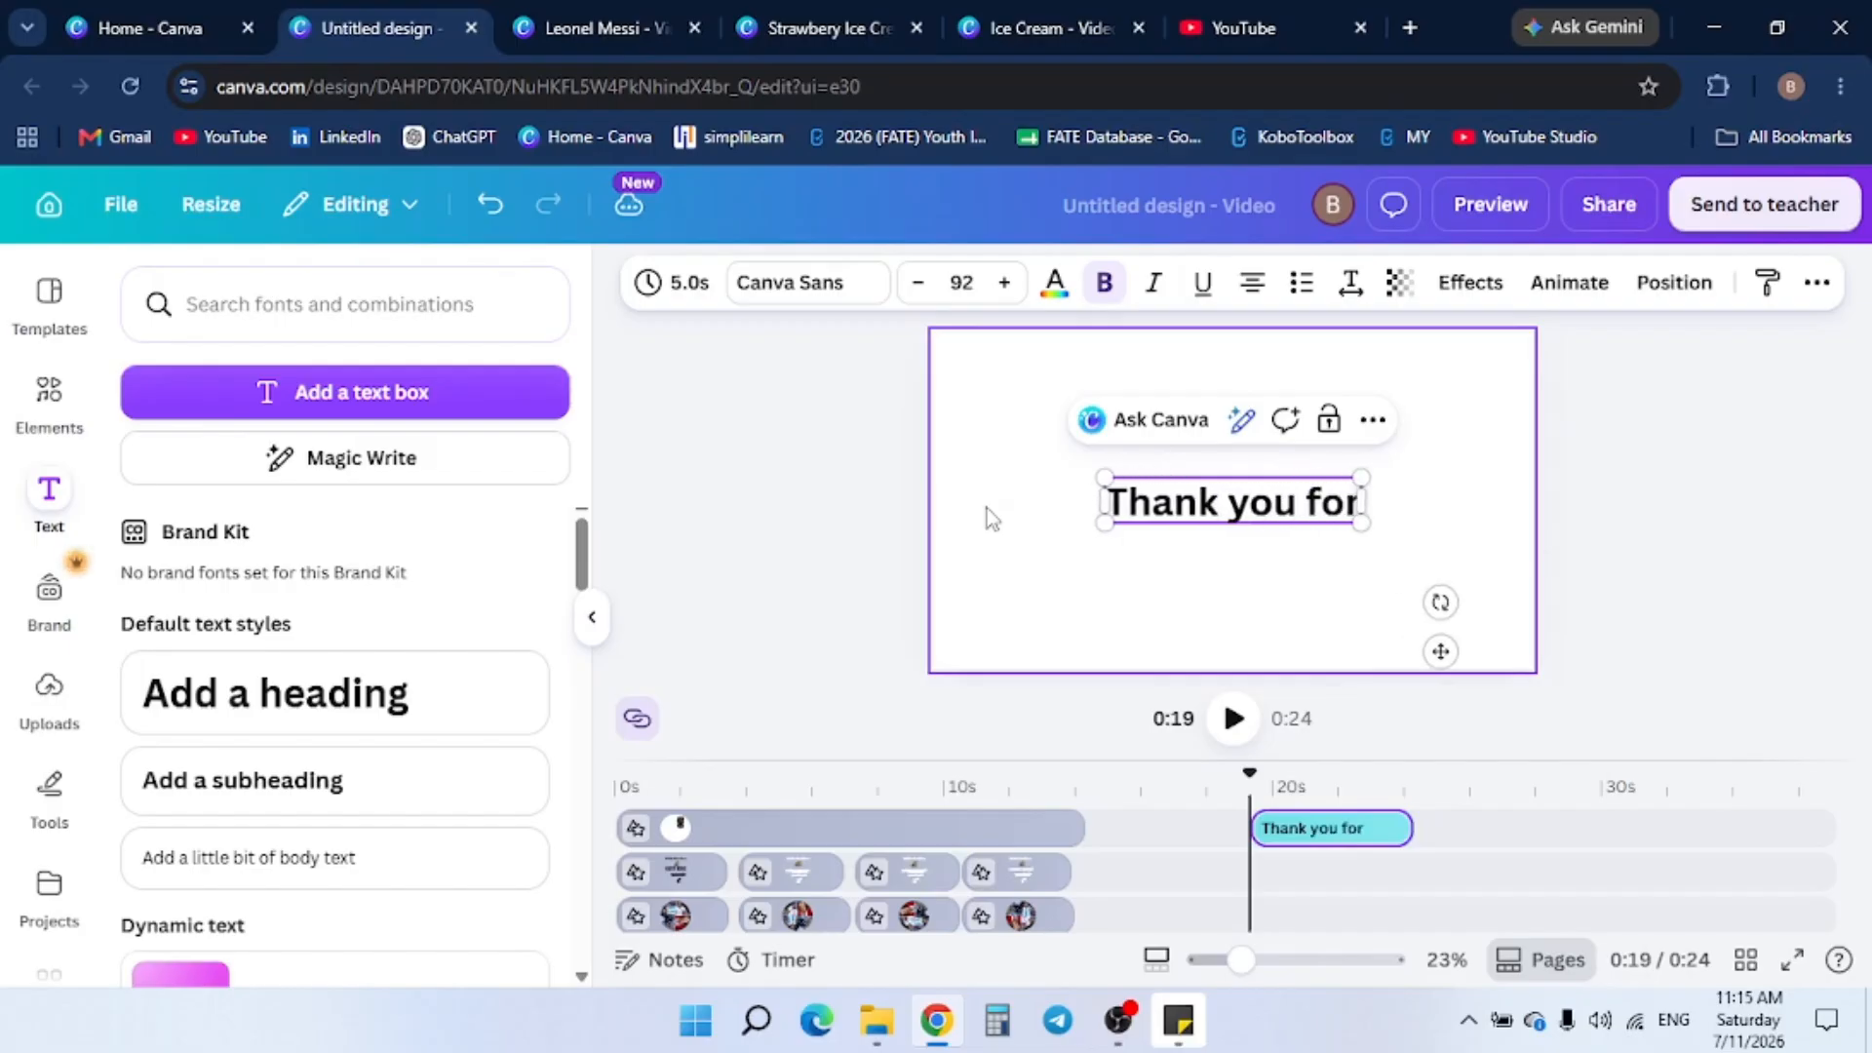
{"action": "type", "text": " w"}
{"action": "key", "text": "BackSpace"}
{"action": "type", "text": "Wat"}
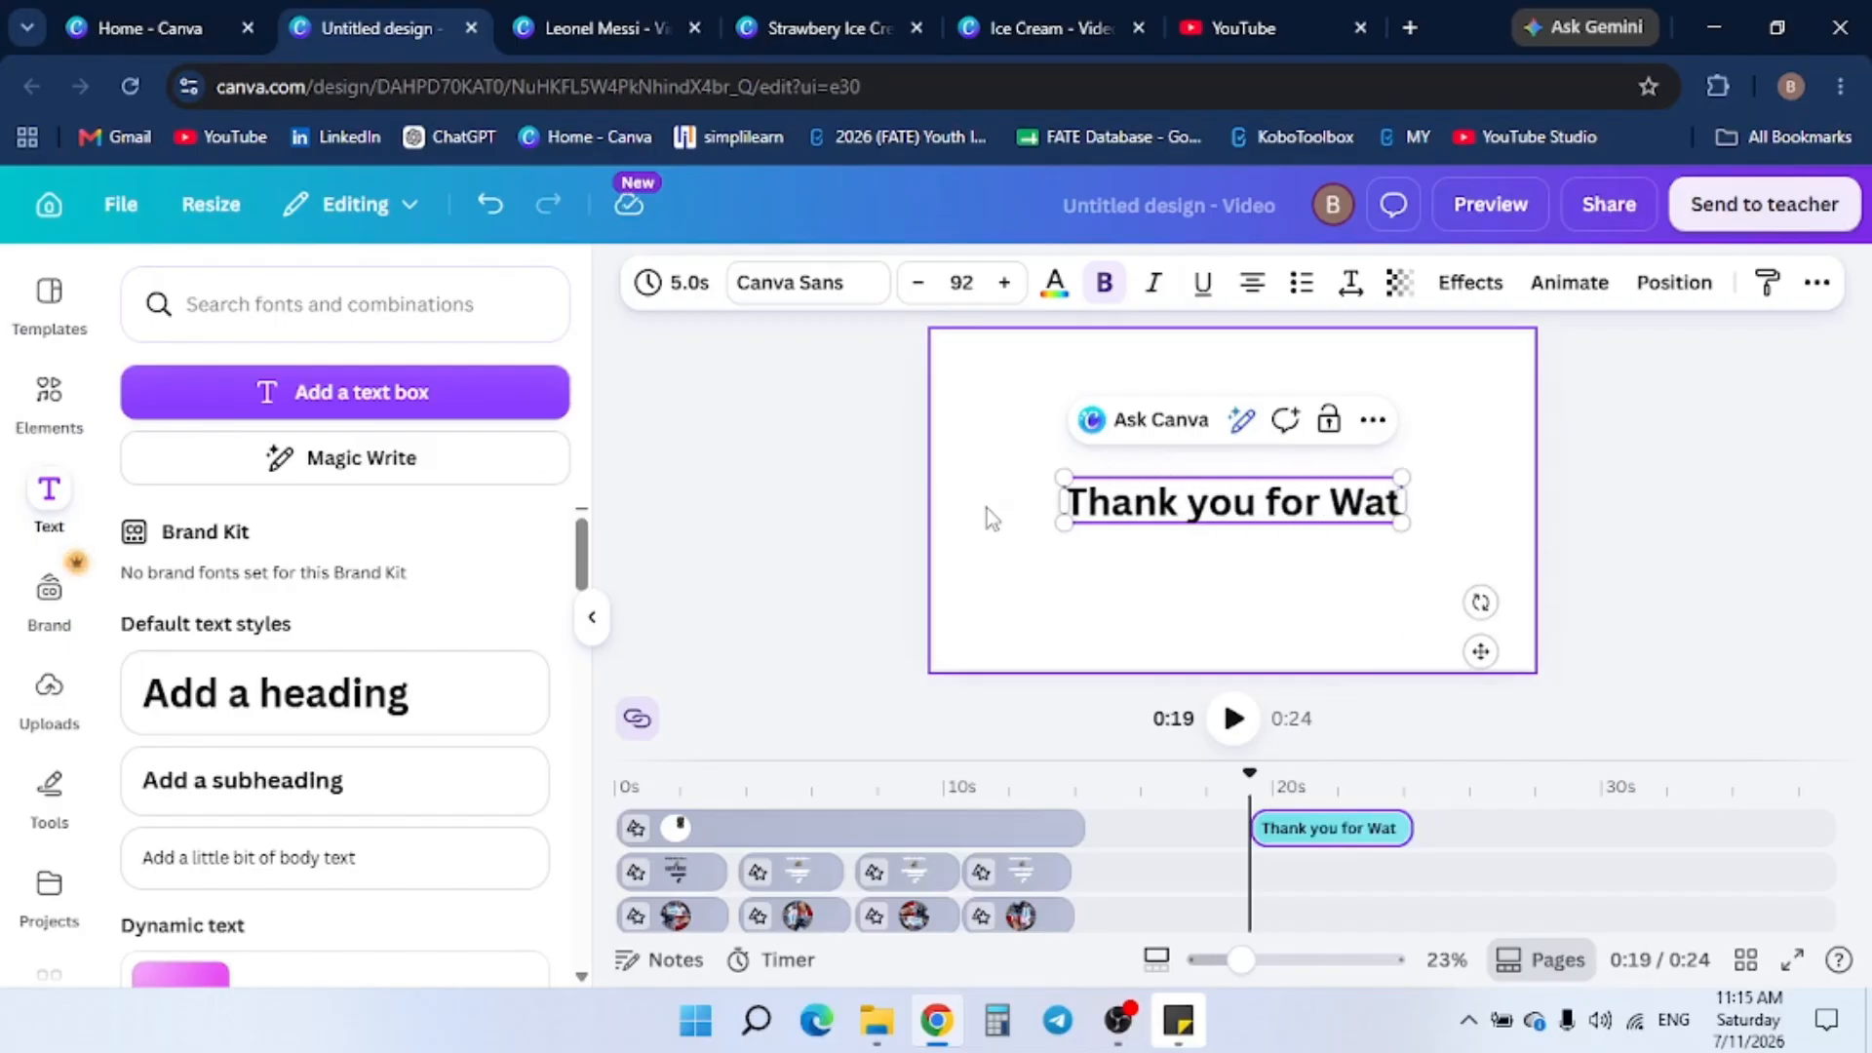
{"action": "type", "text": "ching"}
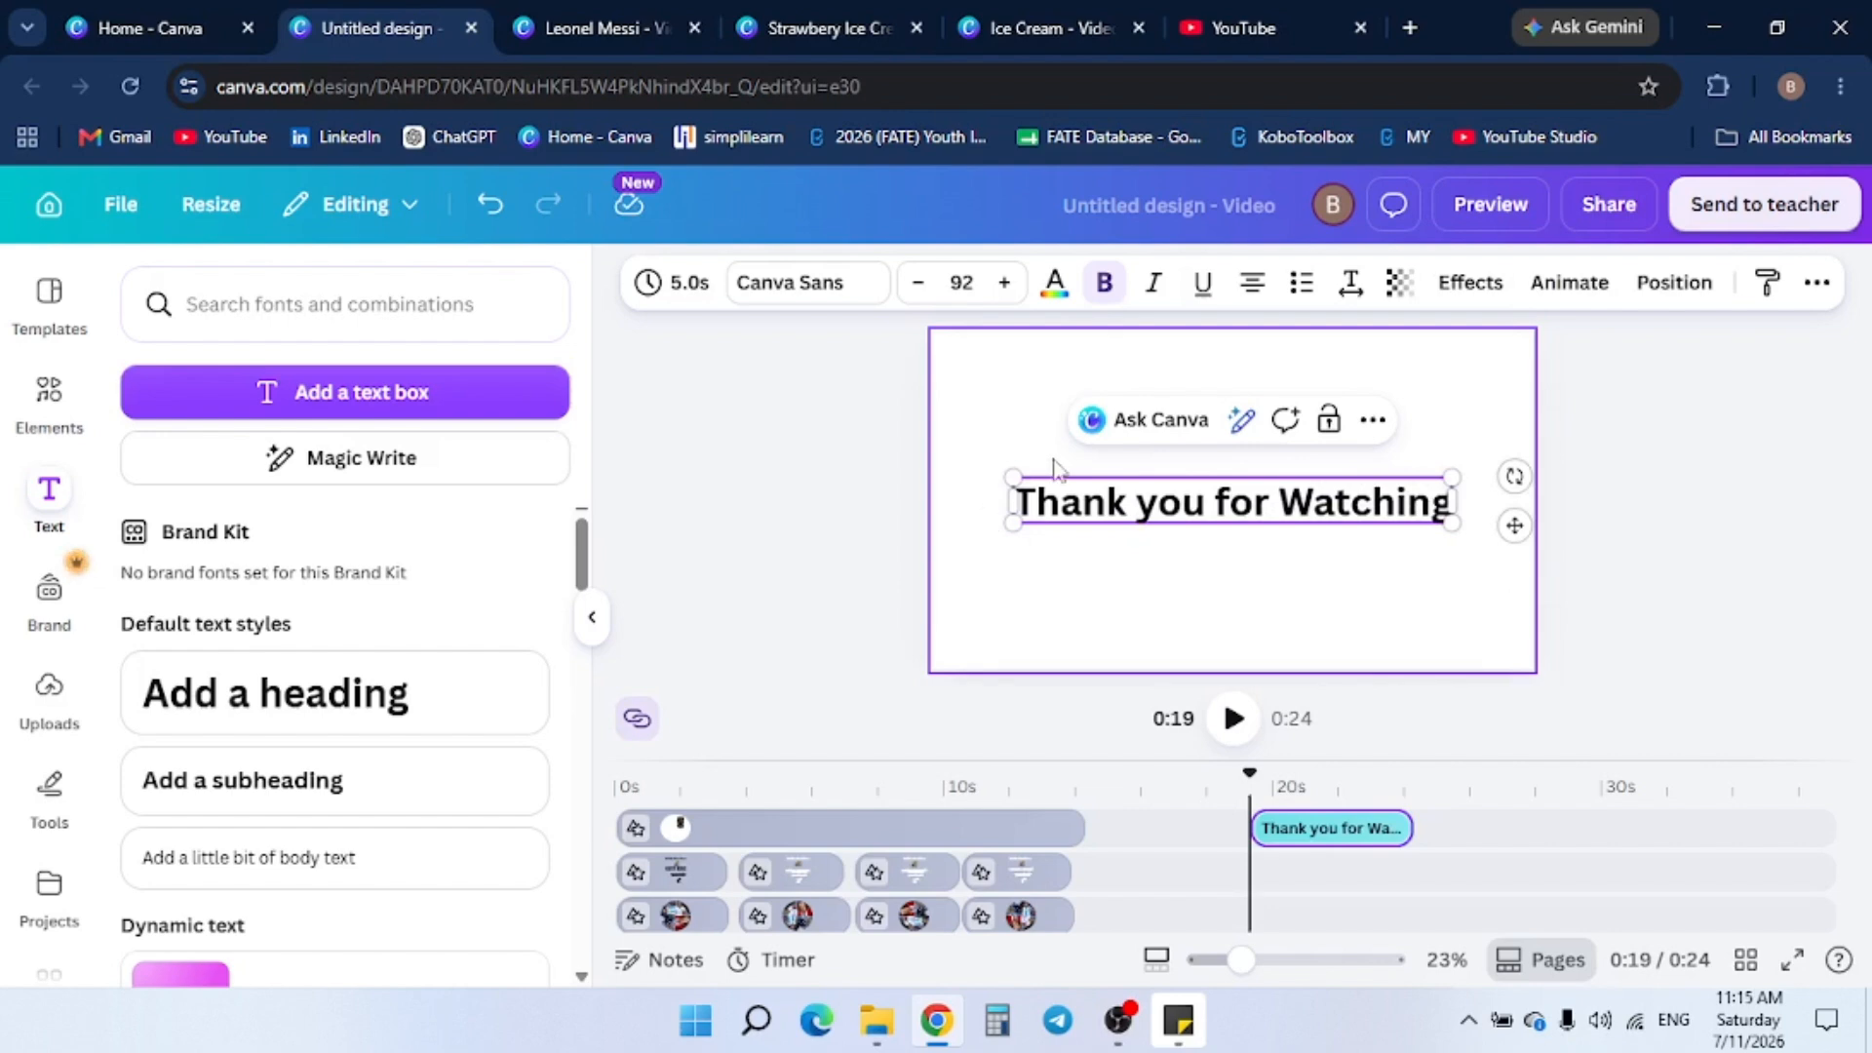
Capitalise "You" and "For" in the closing heading and break it into three lines: "Thank You", "For", "Watching"
{"action": "left_click", "coordinate": [1158, 503]}
{"action": "key", "text": "BackSpace"}
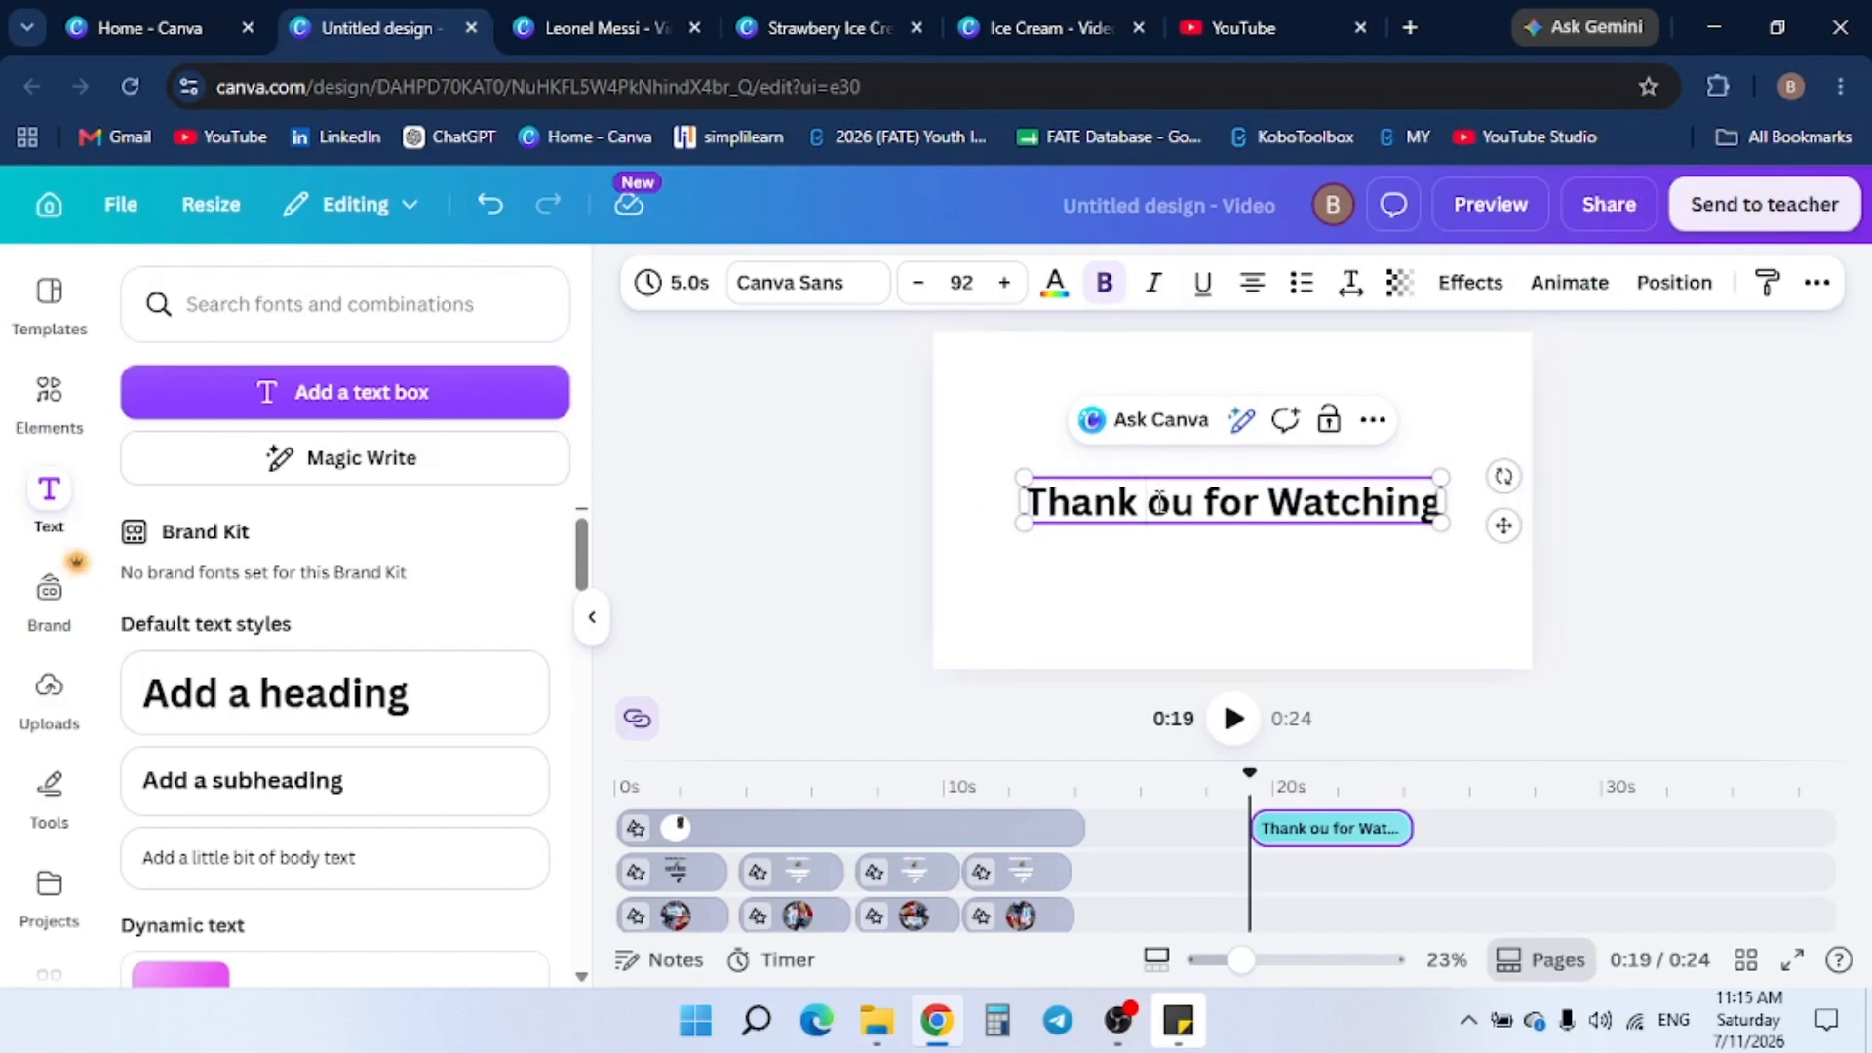
{"action": "type", "text": "Y"}
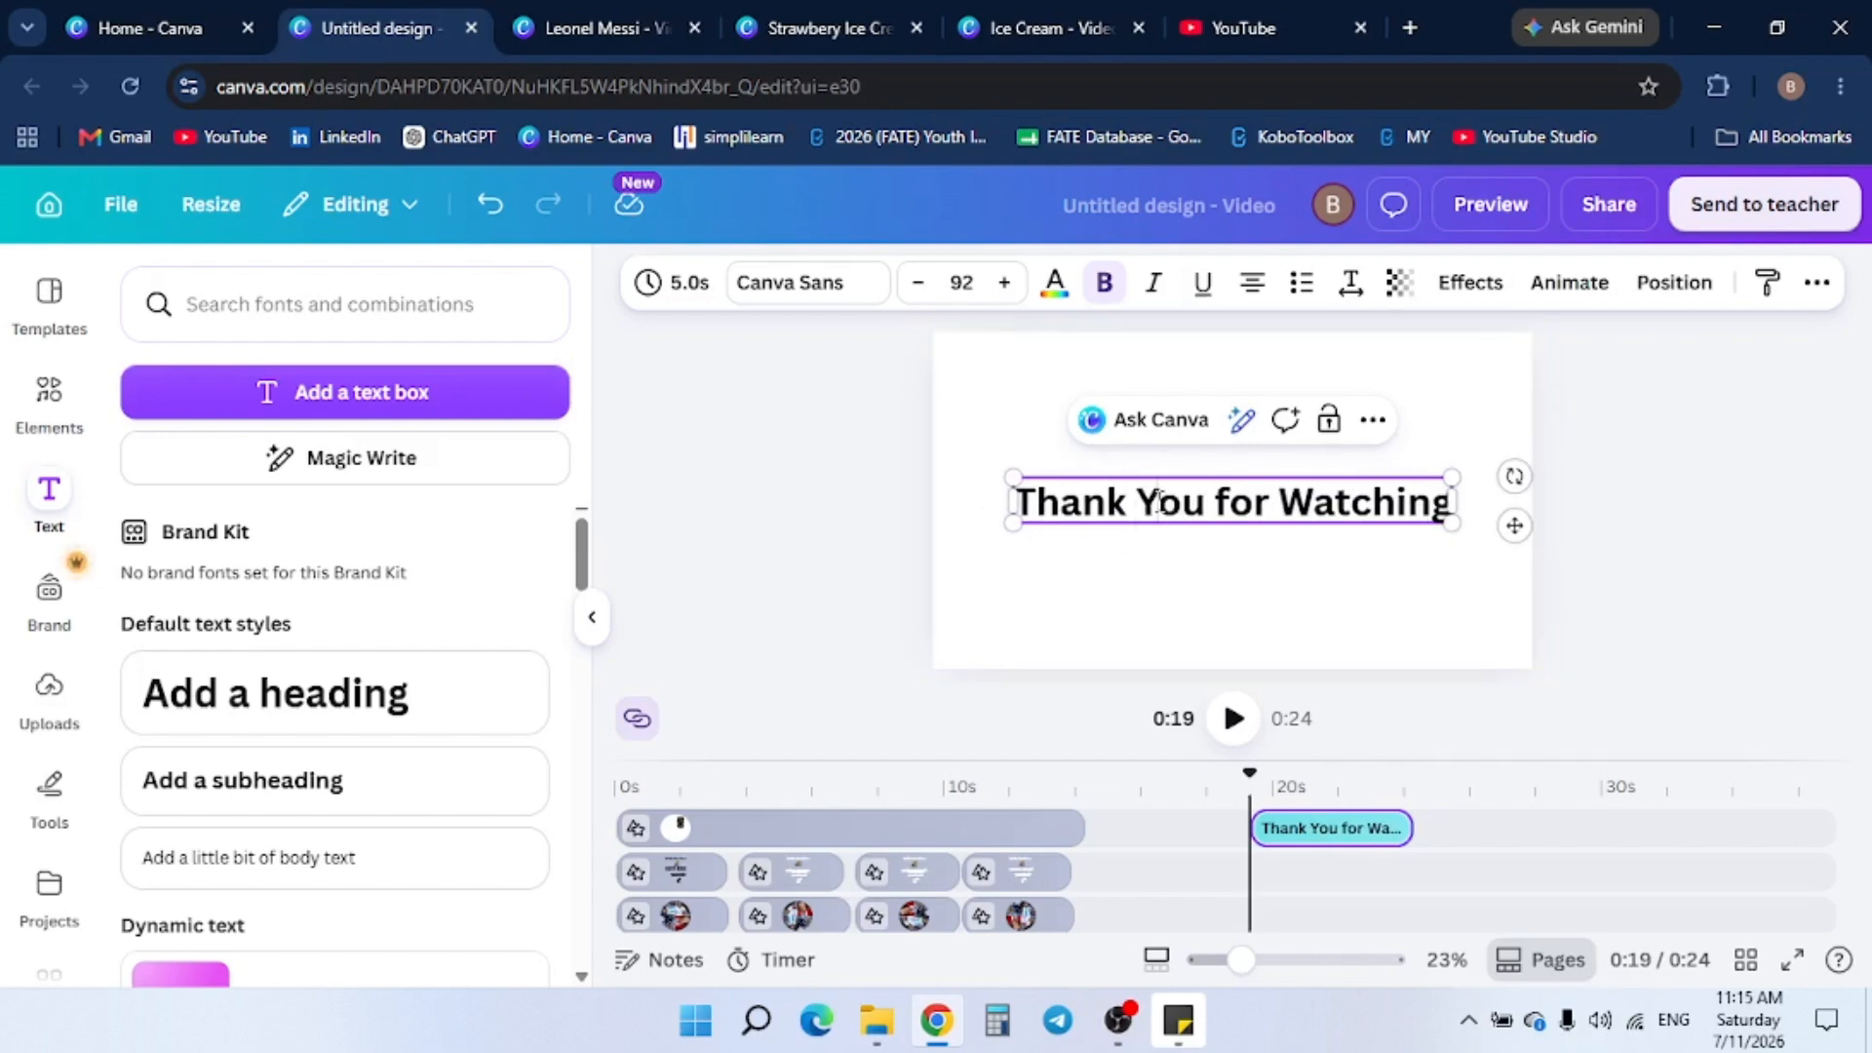
{"action": "left_click", "coordinate": [1238, 503]}
{"action": "key", "text": "BackSpace"}
{"action": "type", "text": "F"}
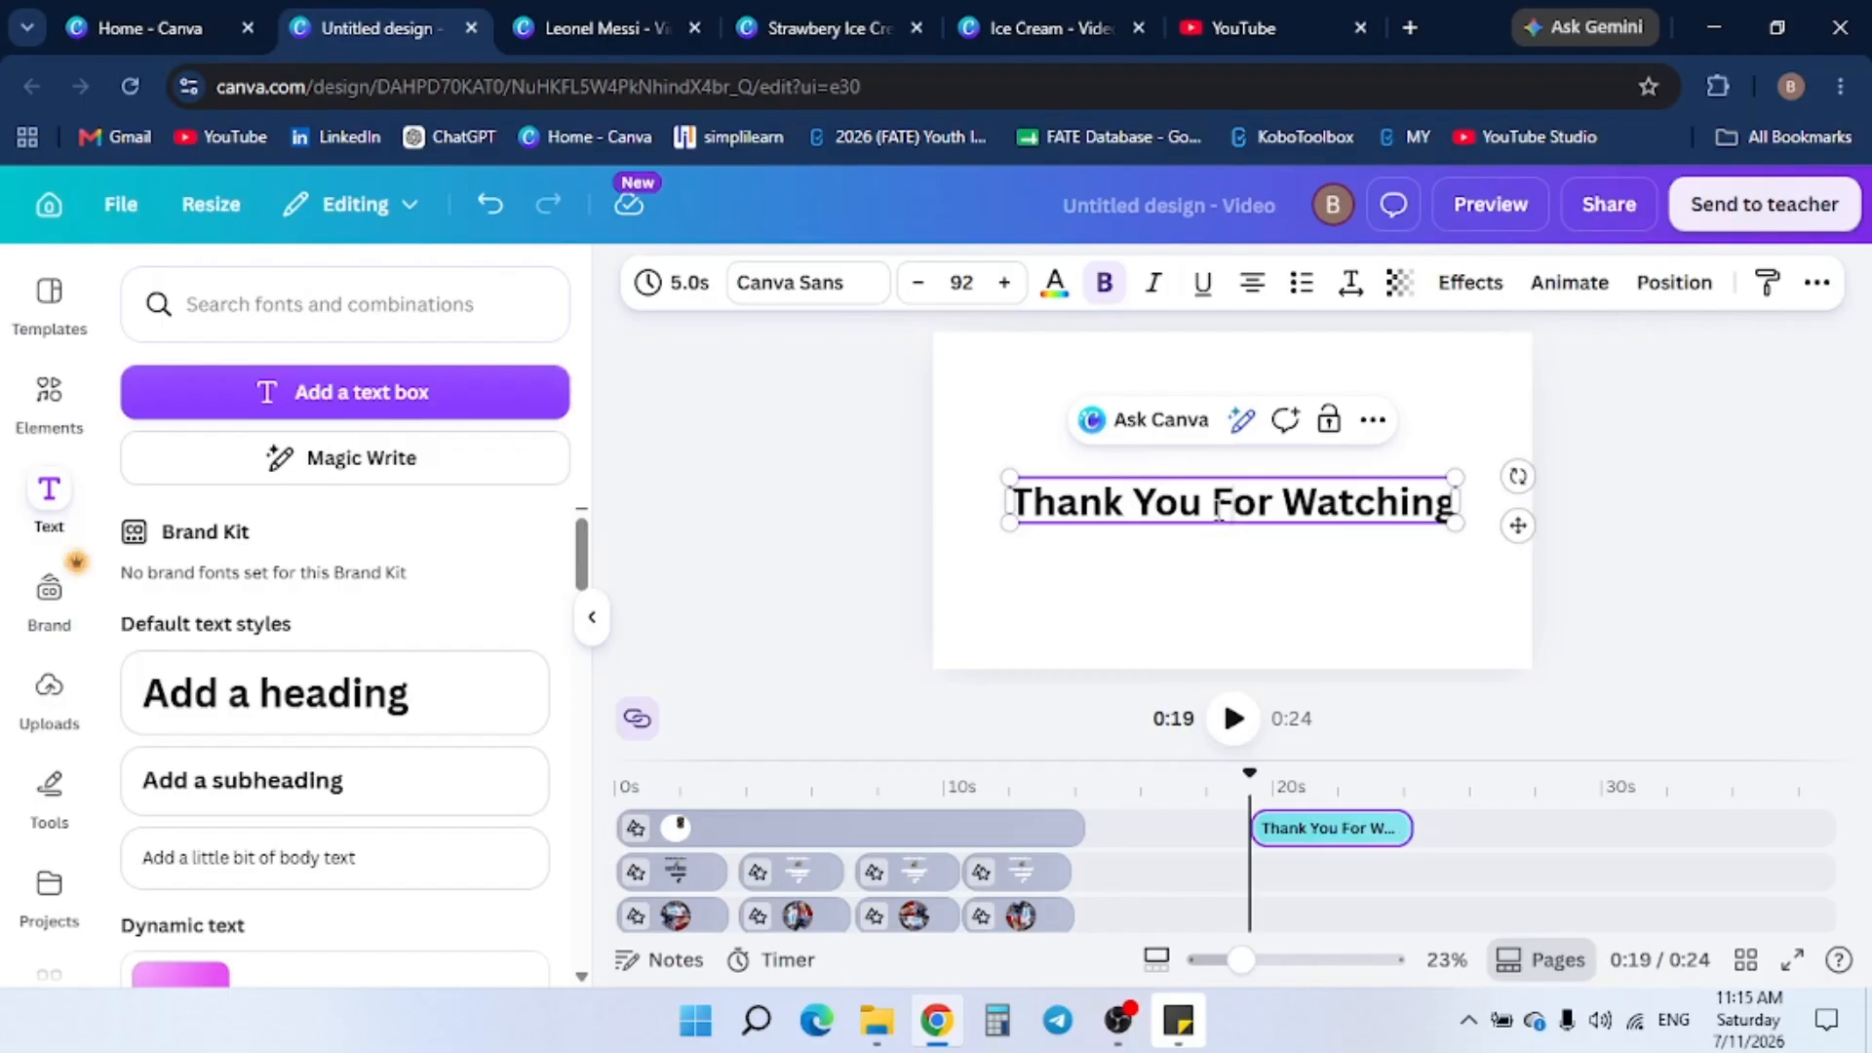
{"action": "key", "text": "Return"}
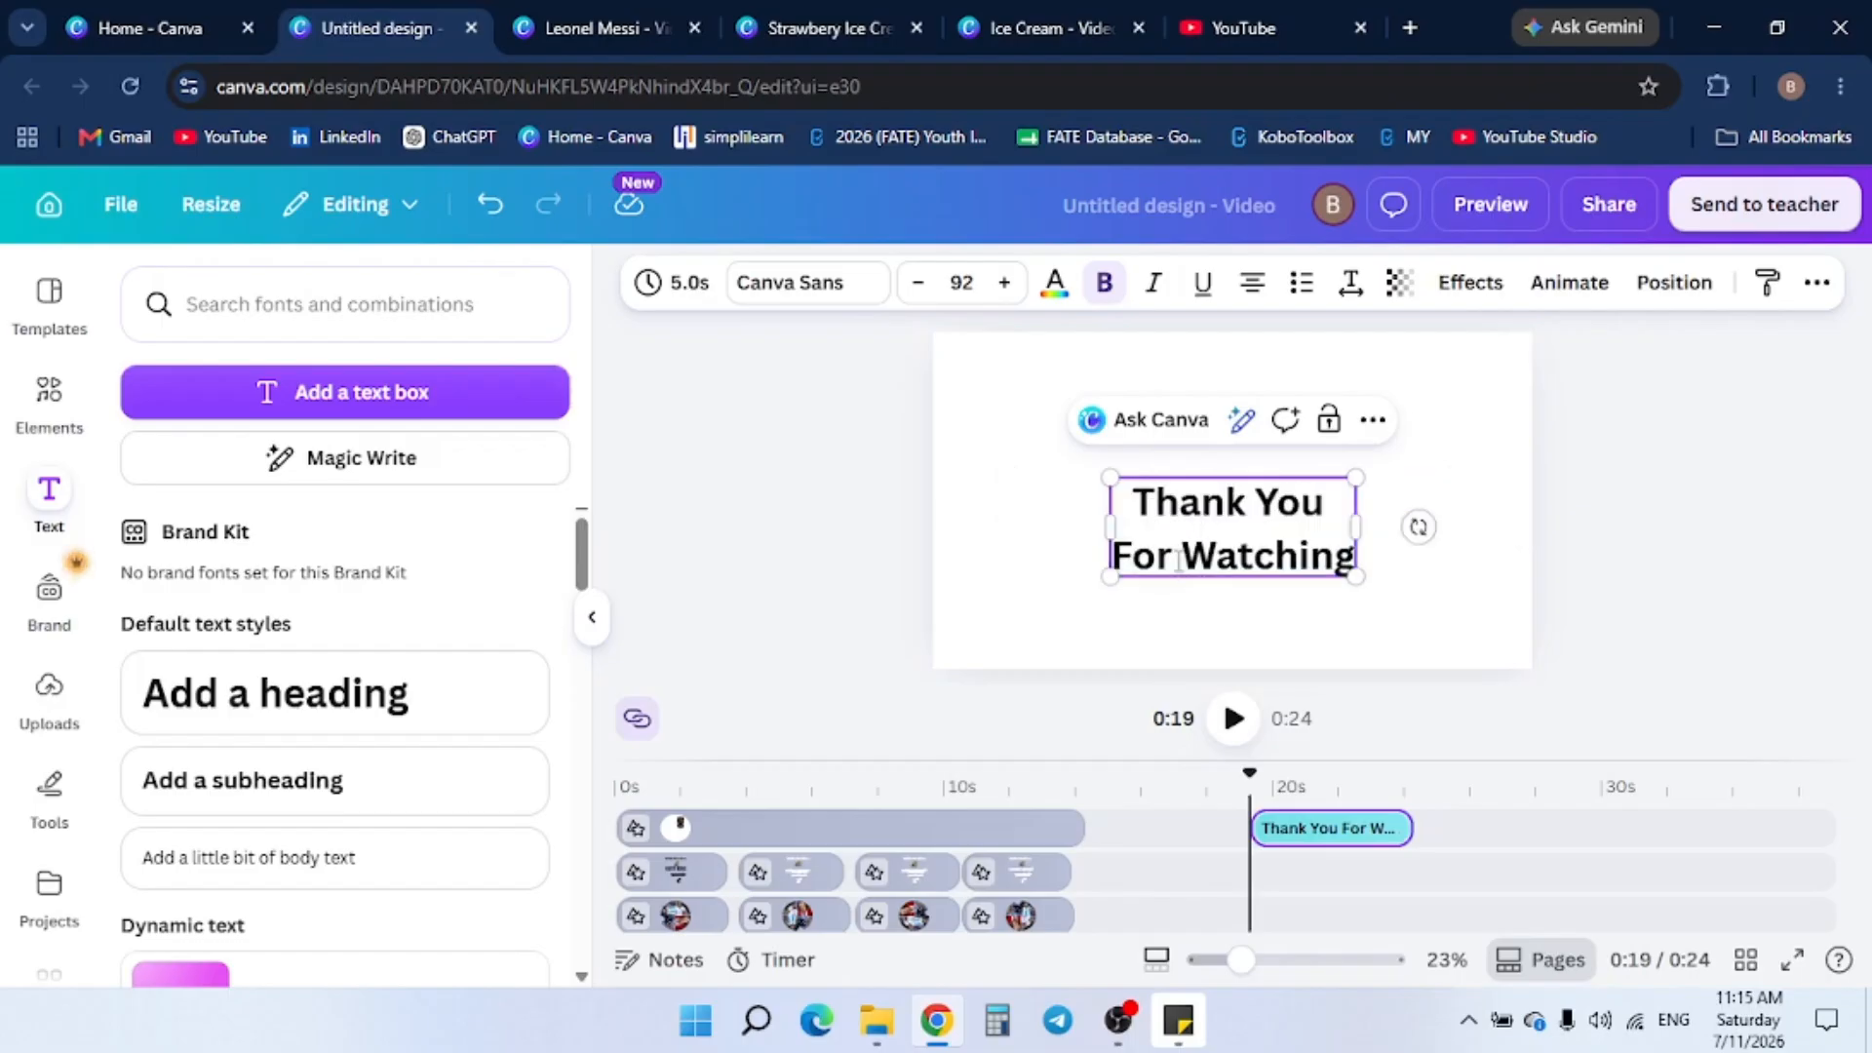
{"action": "key", "text": "Return"}
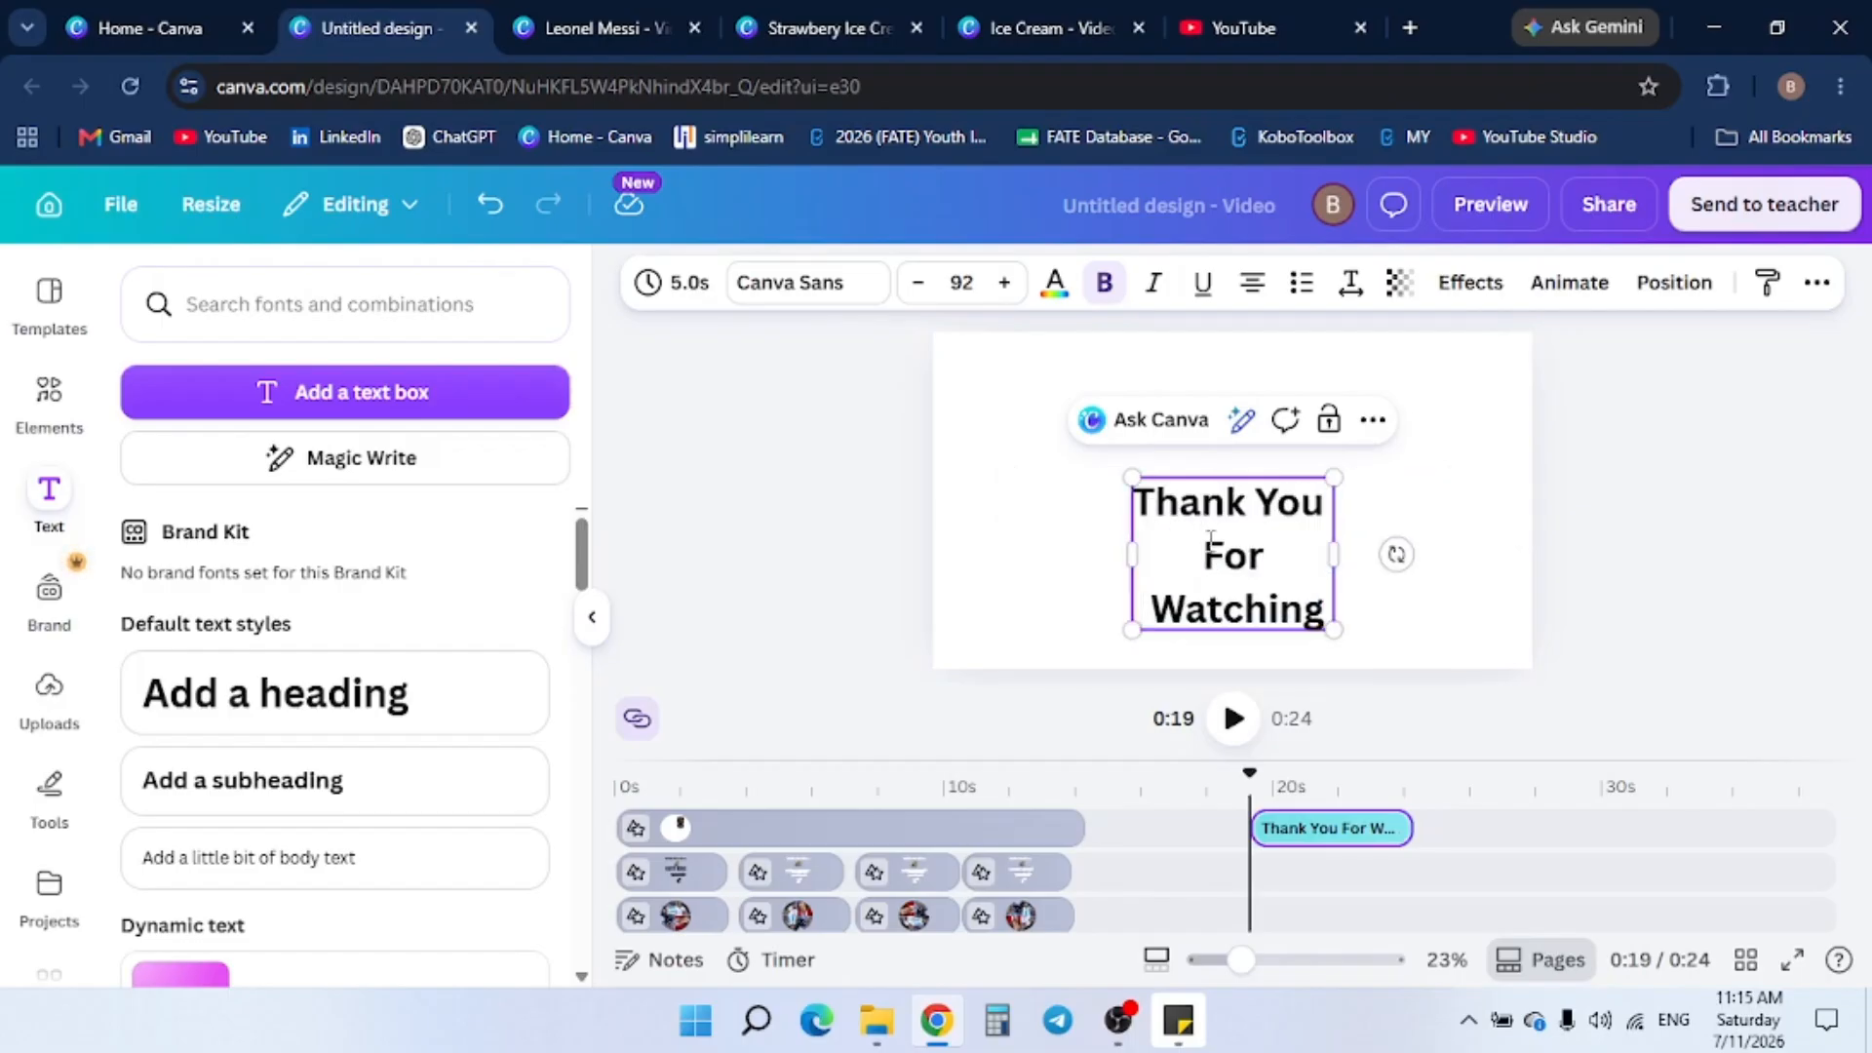
Move the closing heading up on the page and set its font to Brother
{"action": "left_click", "coordinate": [1423, 468]}
{"action": "left_click", "coordinate": [1257, 520]}
{"action": "left_click_drag", "start_coordinate": [1258, 479], "coordinate": [1260, 469]}
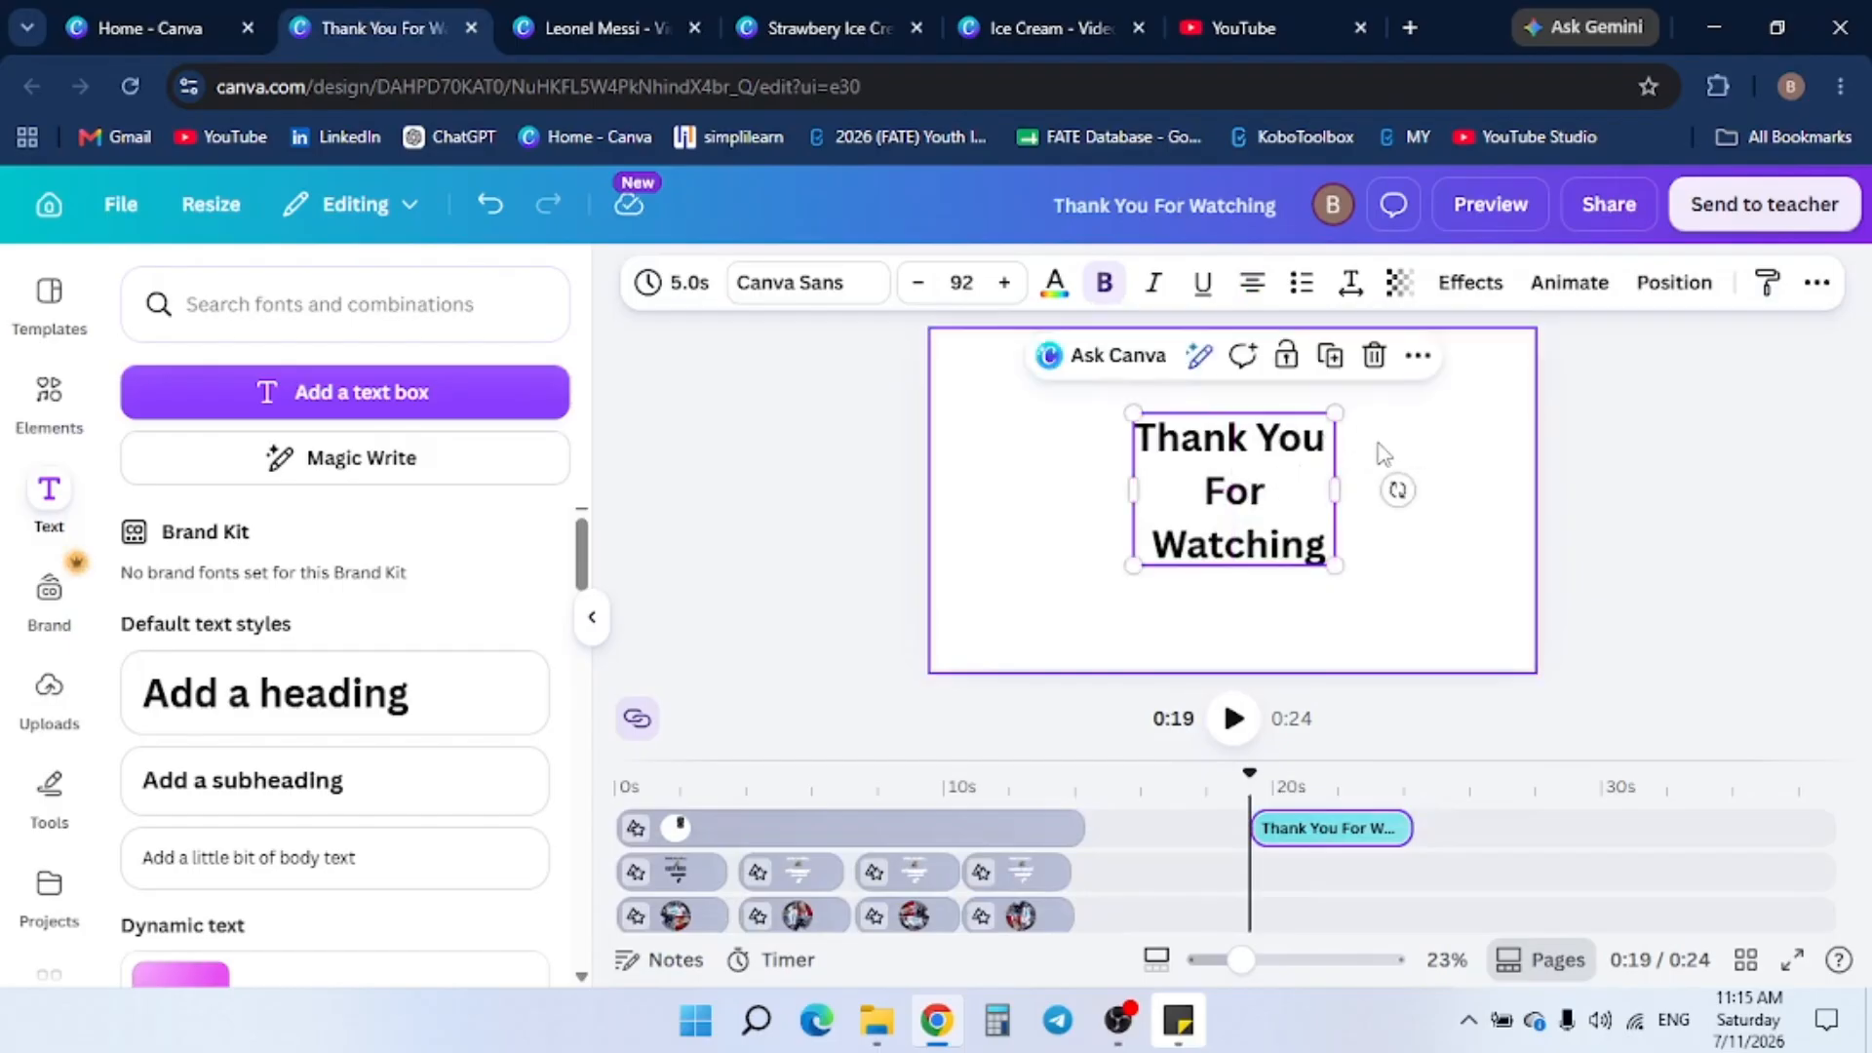
{"action": "left_click", "coordinate": [814, 304]}
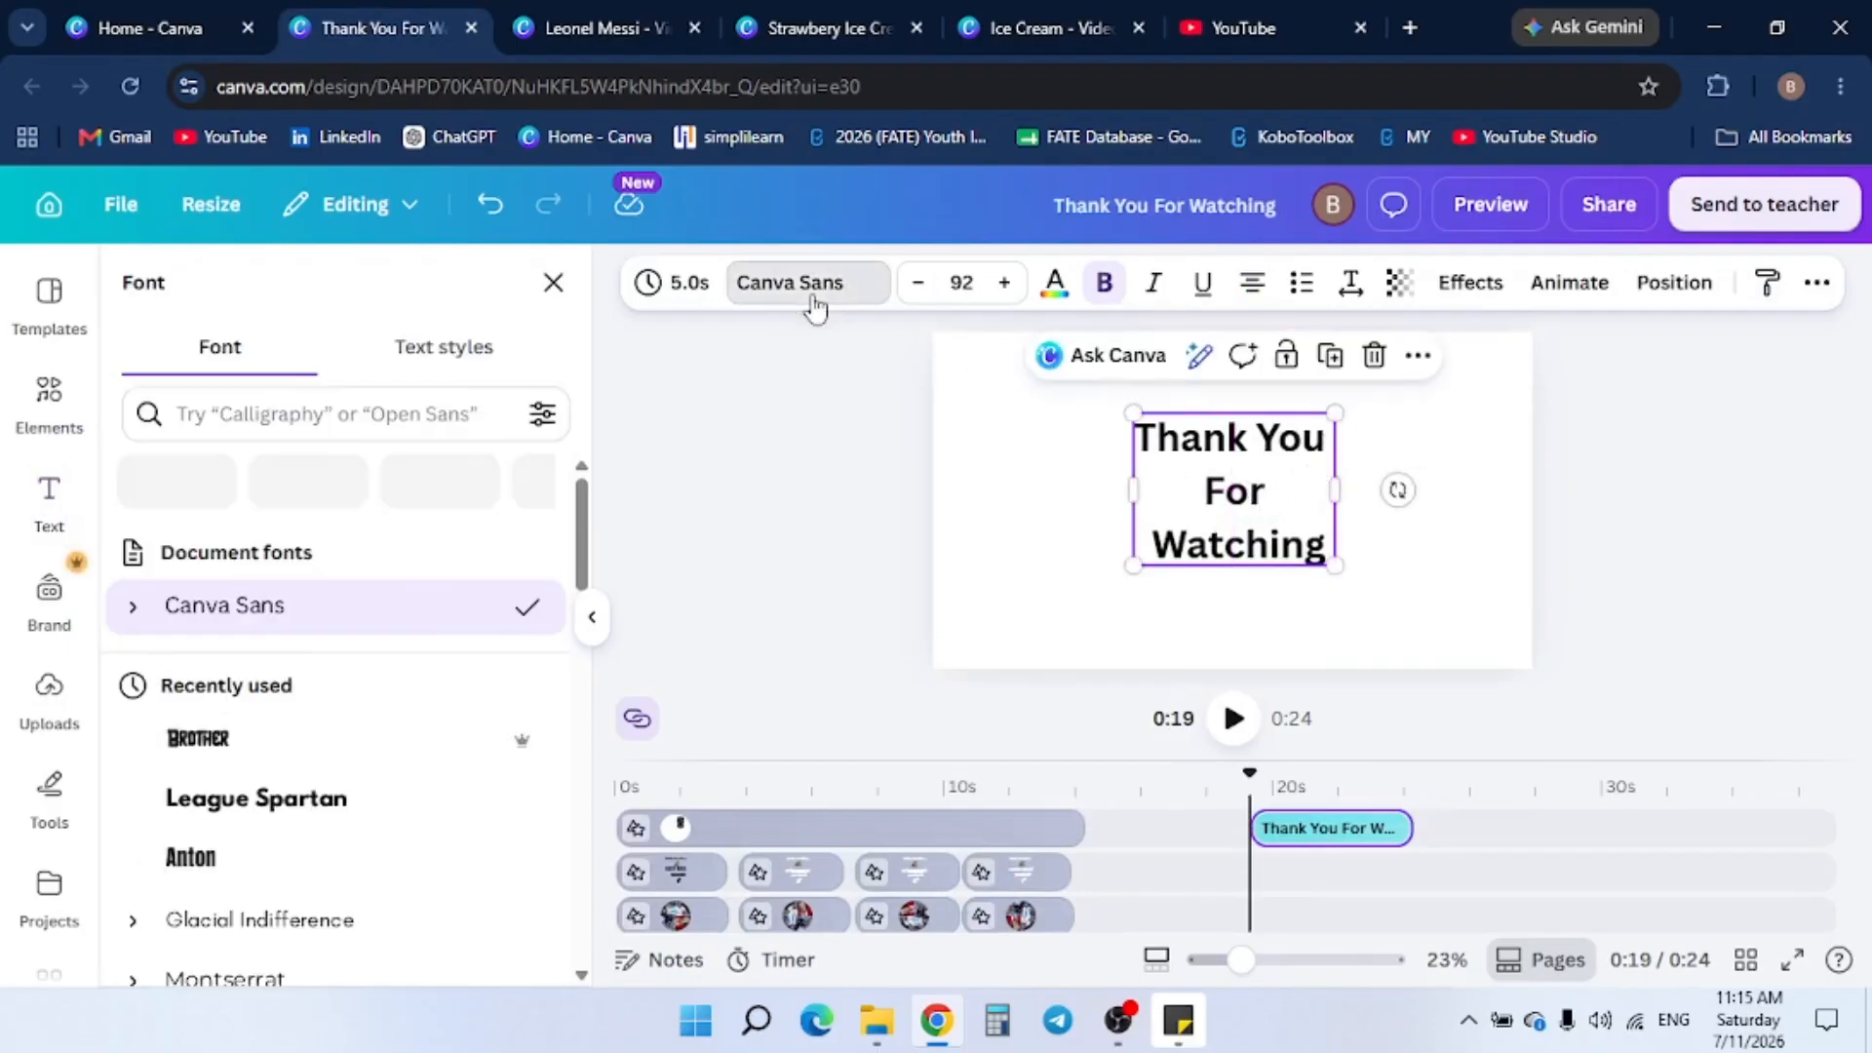
{"action": "left_click", "coordinate": [275, 741]}
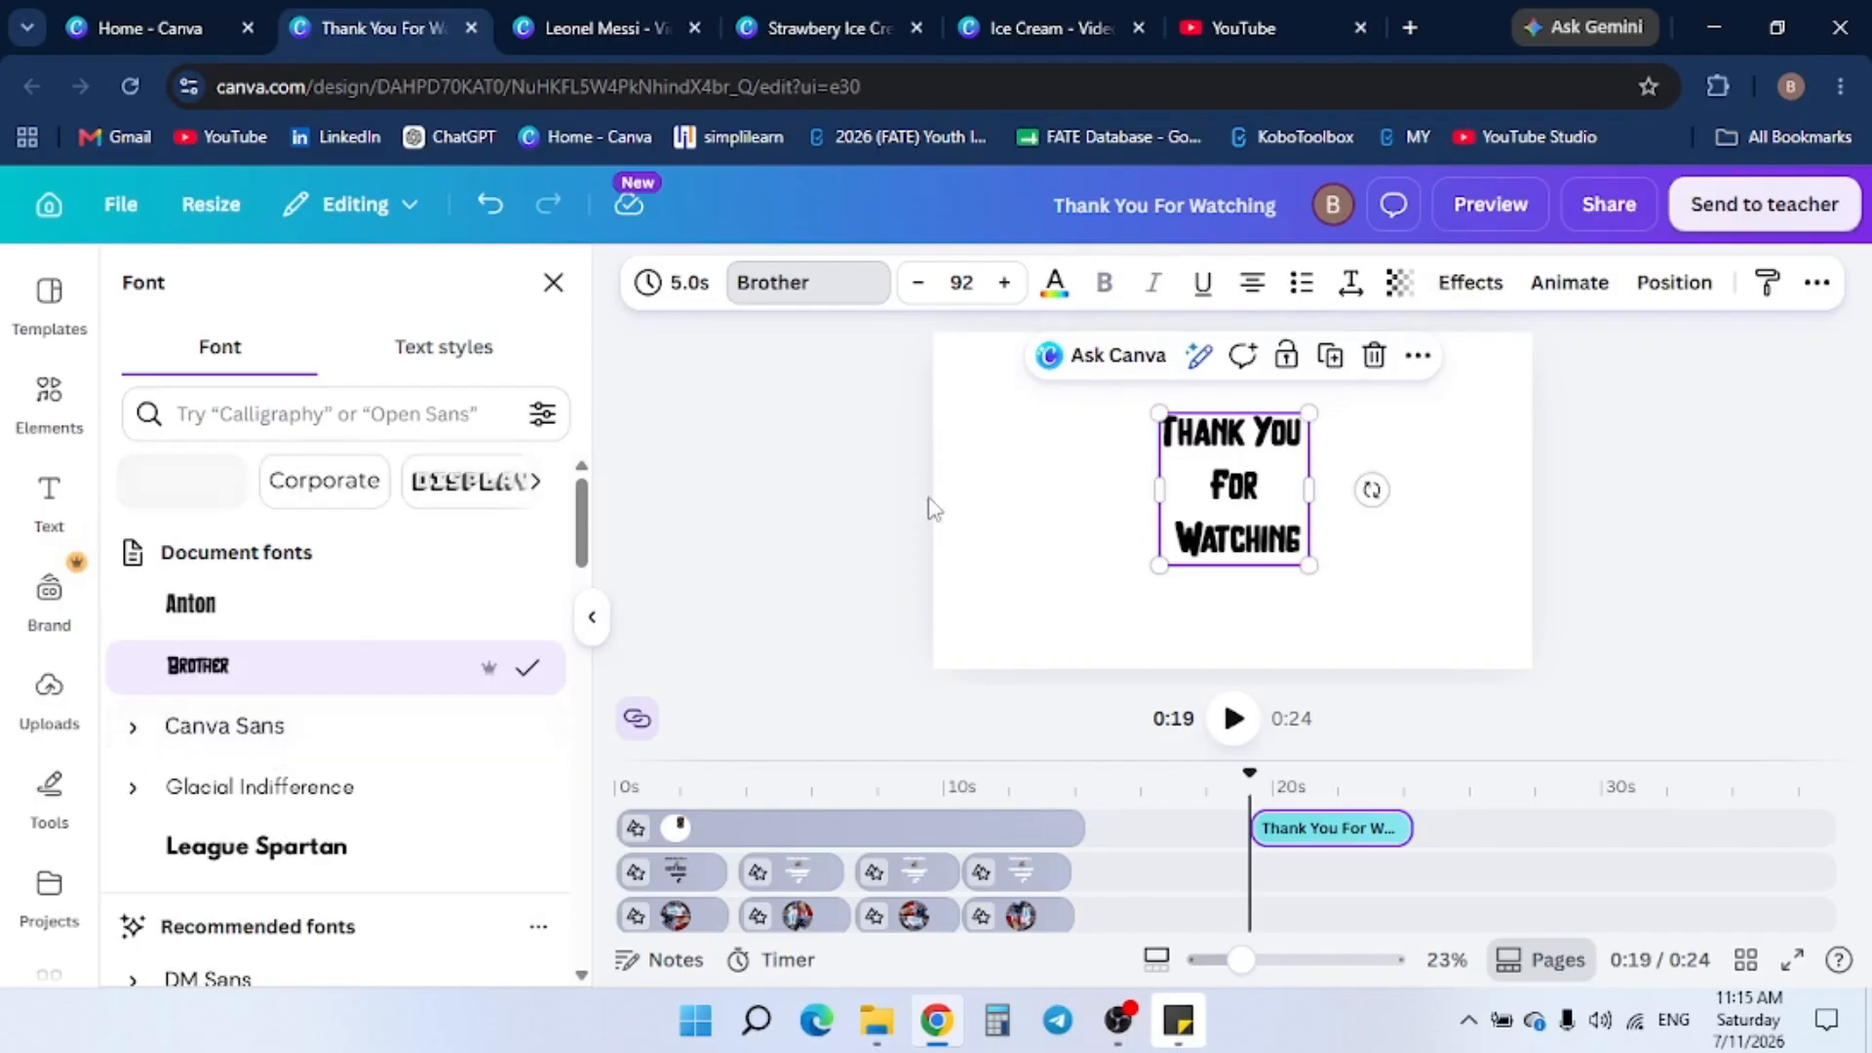
Enlarge the closing heading to font size 179 and centre it so that it fills the page
{"action": "left_click_drag", "start_coordinate": [1158, 564], "coordinate": [1024, 700]}
{"action": "left_click_drag", "start_coordinate": [1356, 381], "coordinate": [1392, 328]}
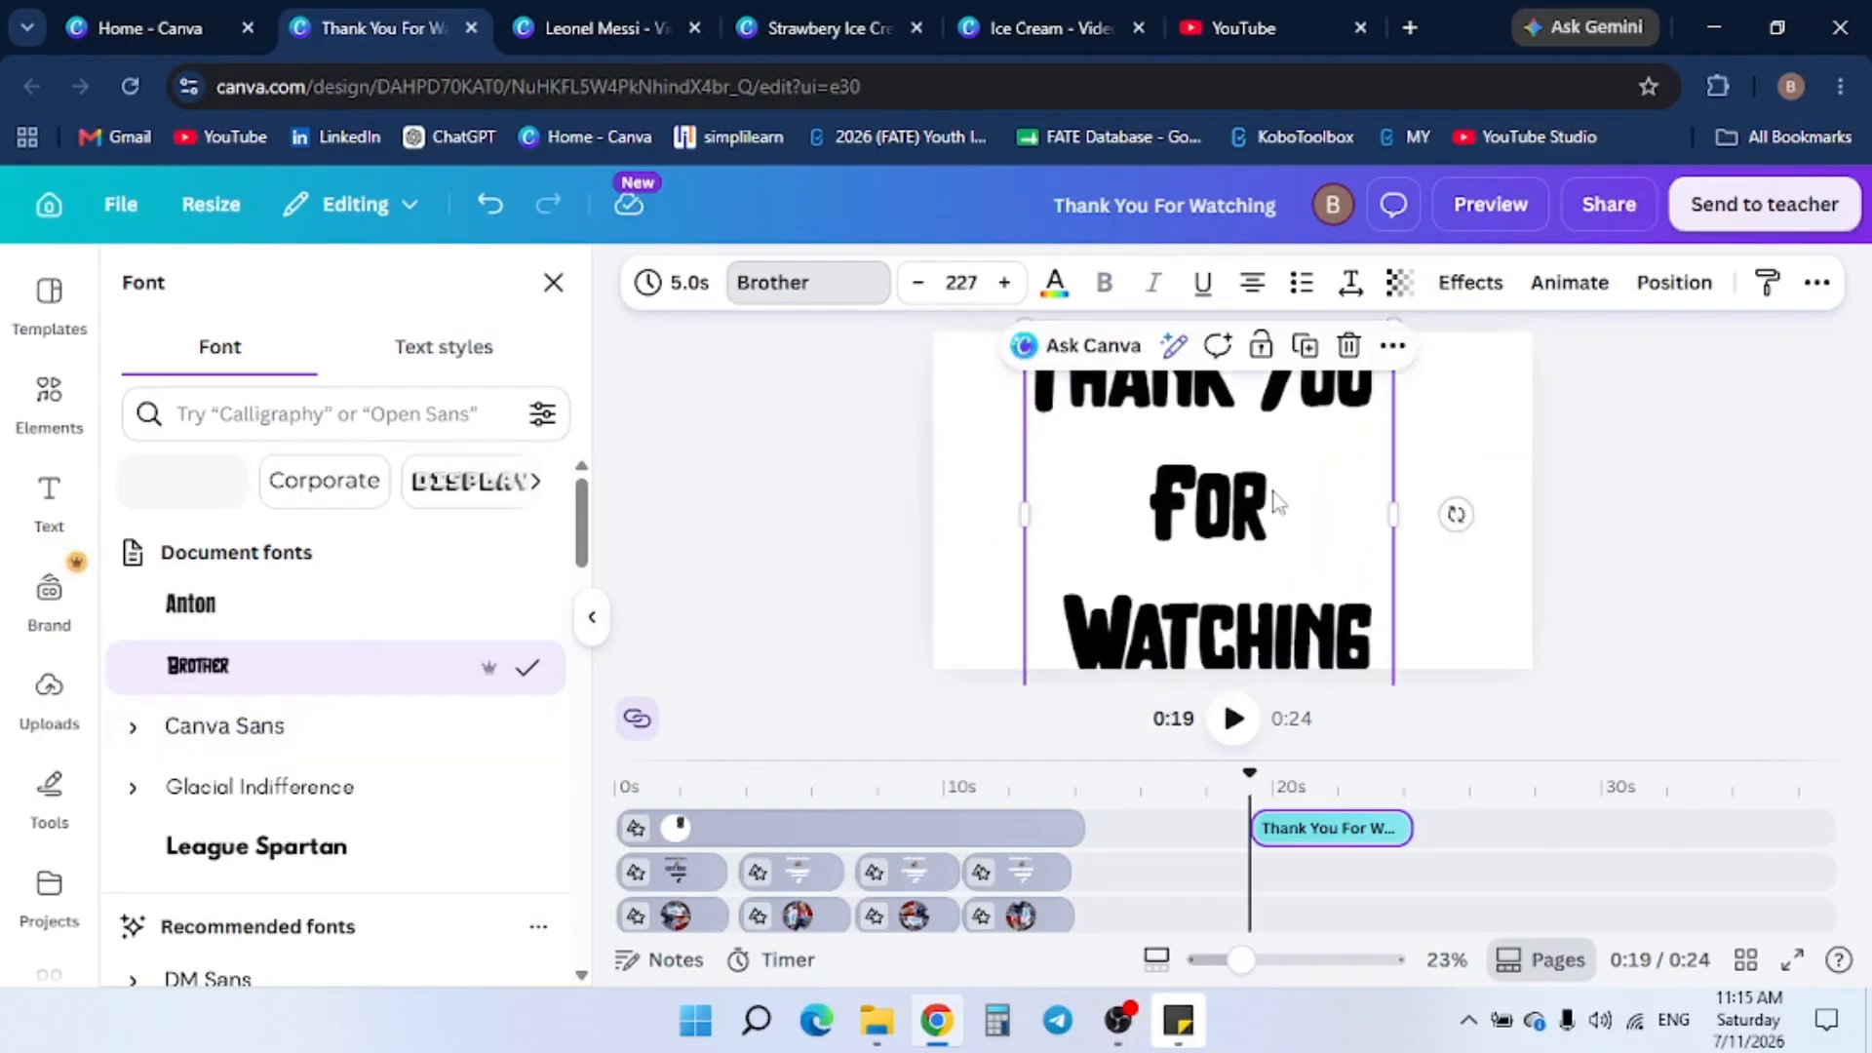
{"action": "left_click", "coordinate": [1274, 497]}
{"action": "left_click_drag", "start_coordinate": [1093, 505], "coordinate": [1053, 505]}
{"action": "left_click", "coordinate": [1013, 501]}
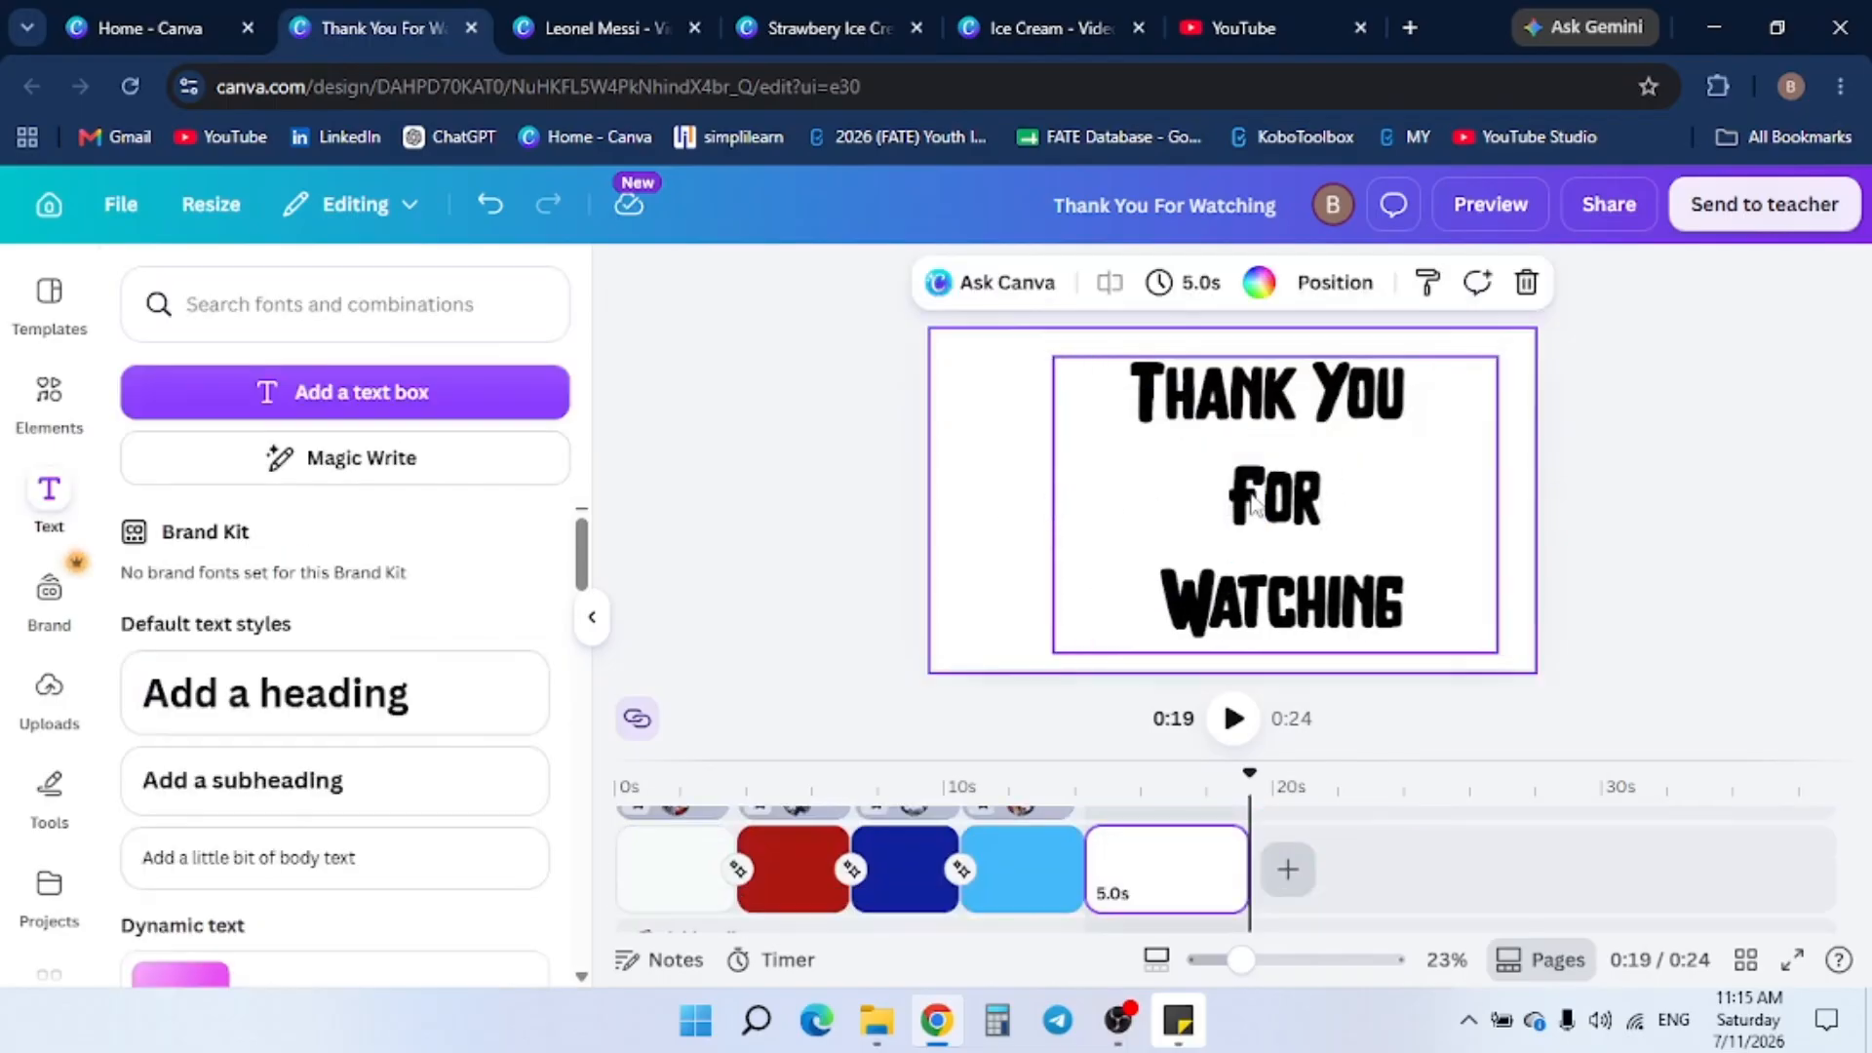
{"action": "left_click_drag", "start_coordinate": [1244, 493], "coordinate": [1218, 491]}
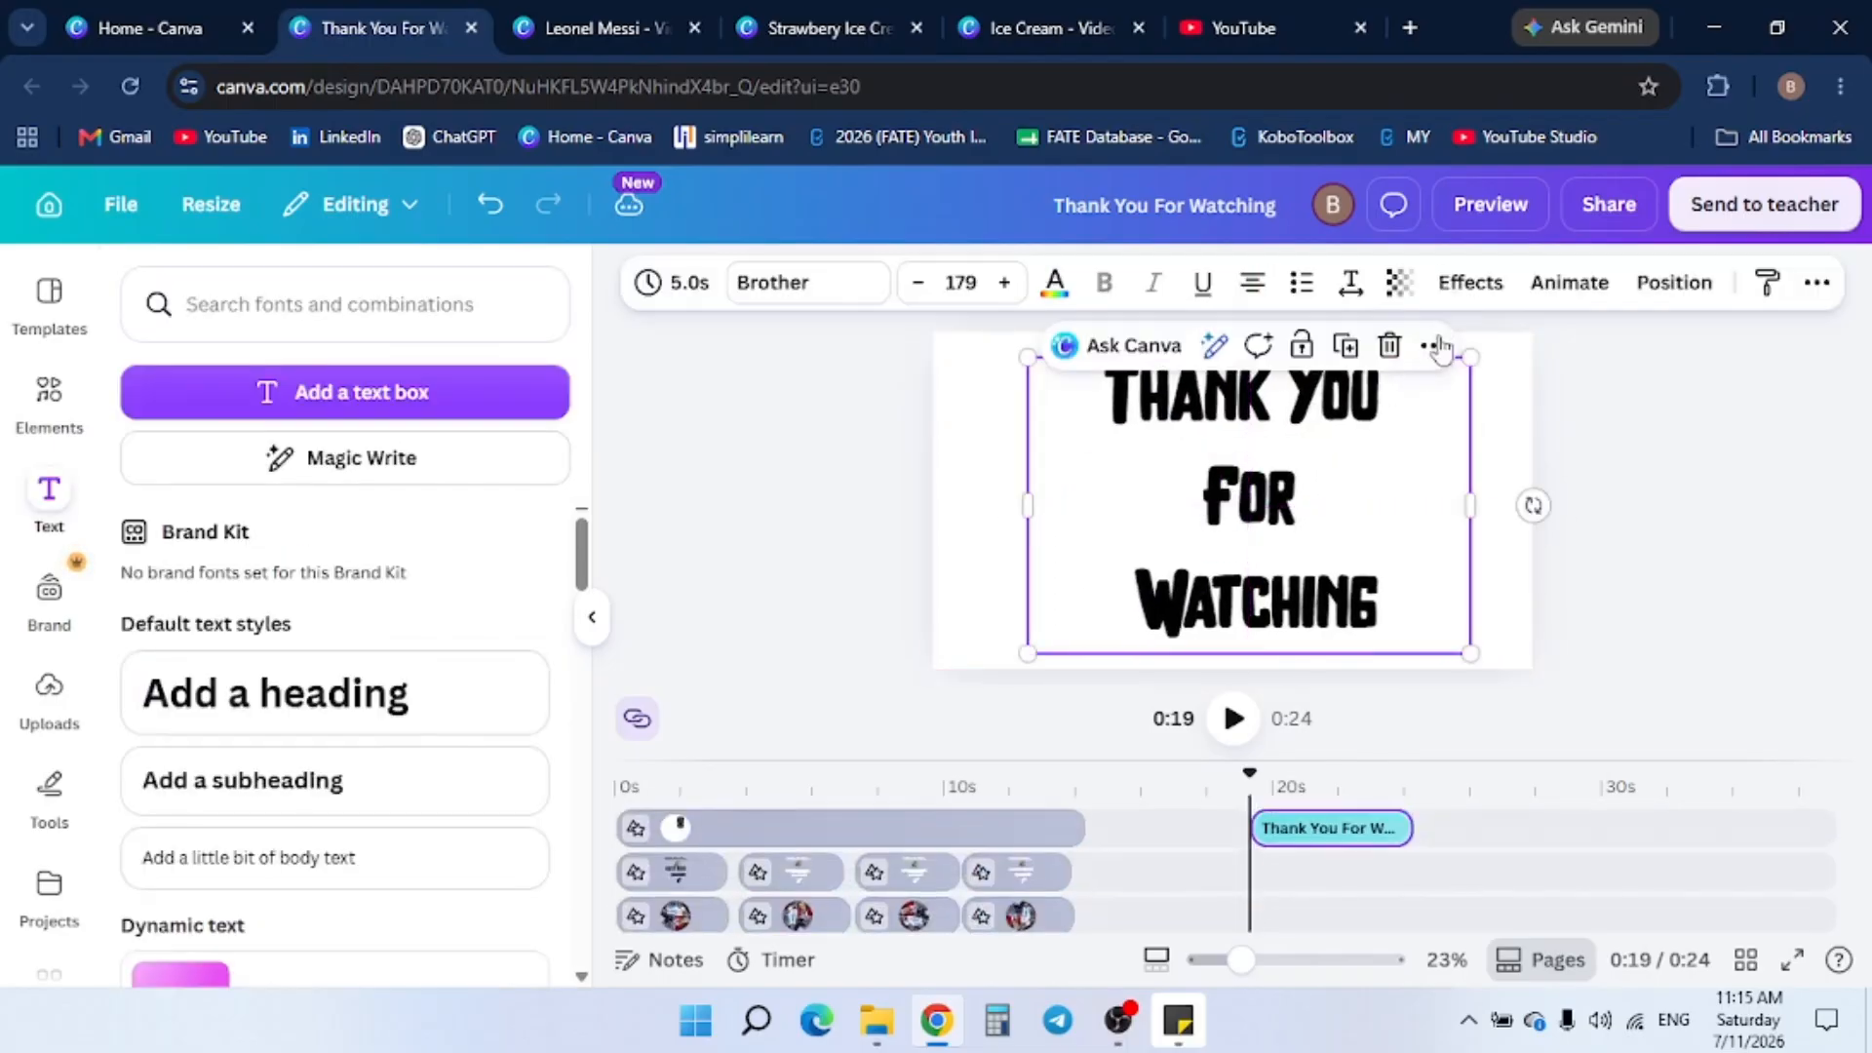
Apply a slightly slower Typewriter animation on enter to the closing heading and shift its timeline clip onto the last page
{"action": "left_click", "coordinate": [1569, 284]}
{"action": "left_click", "coordinate": [233, 671]}
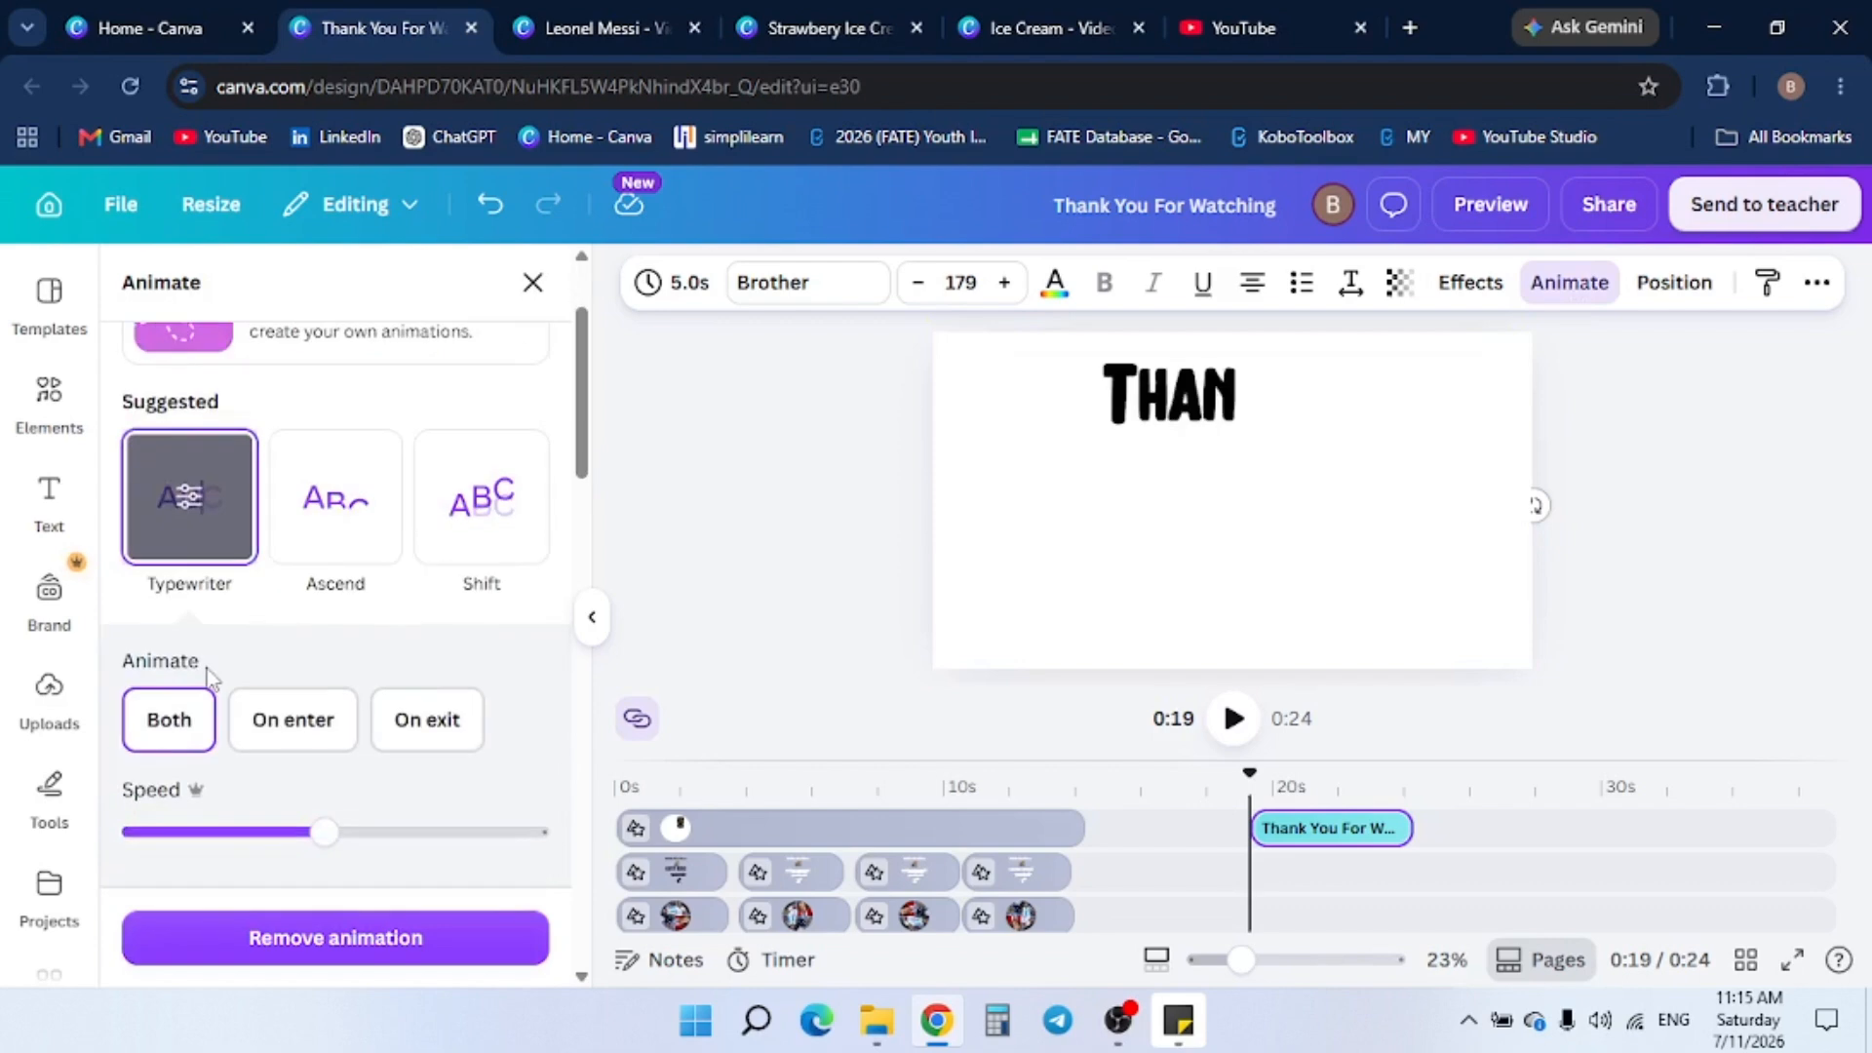
{"action": "left_click", "coordinate": [292, 722]}
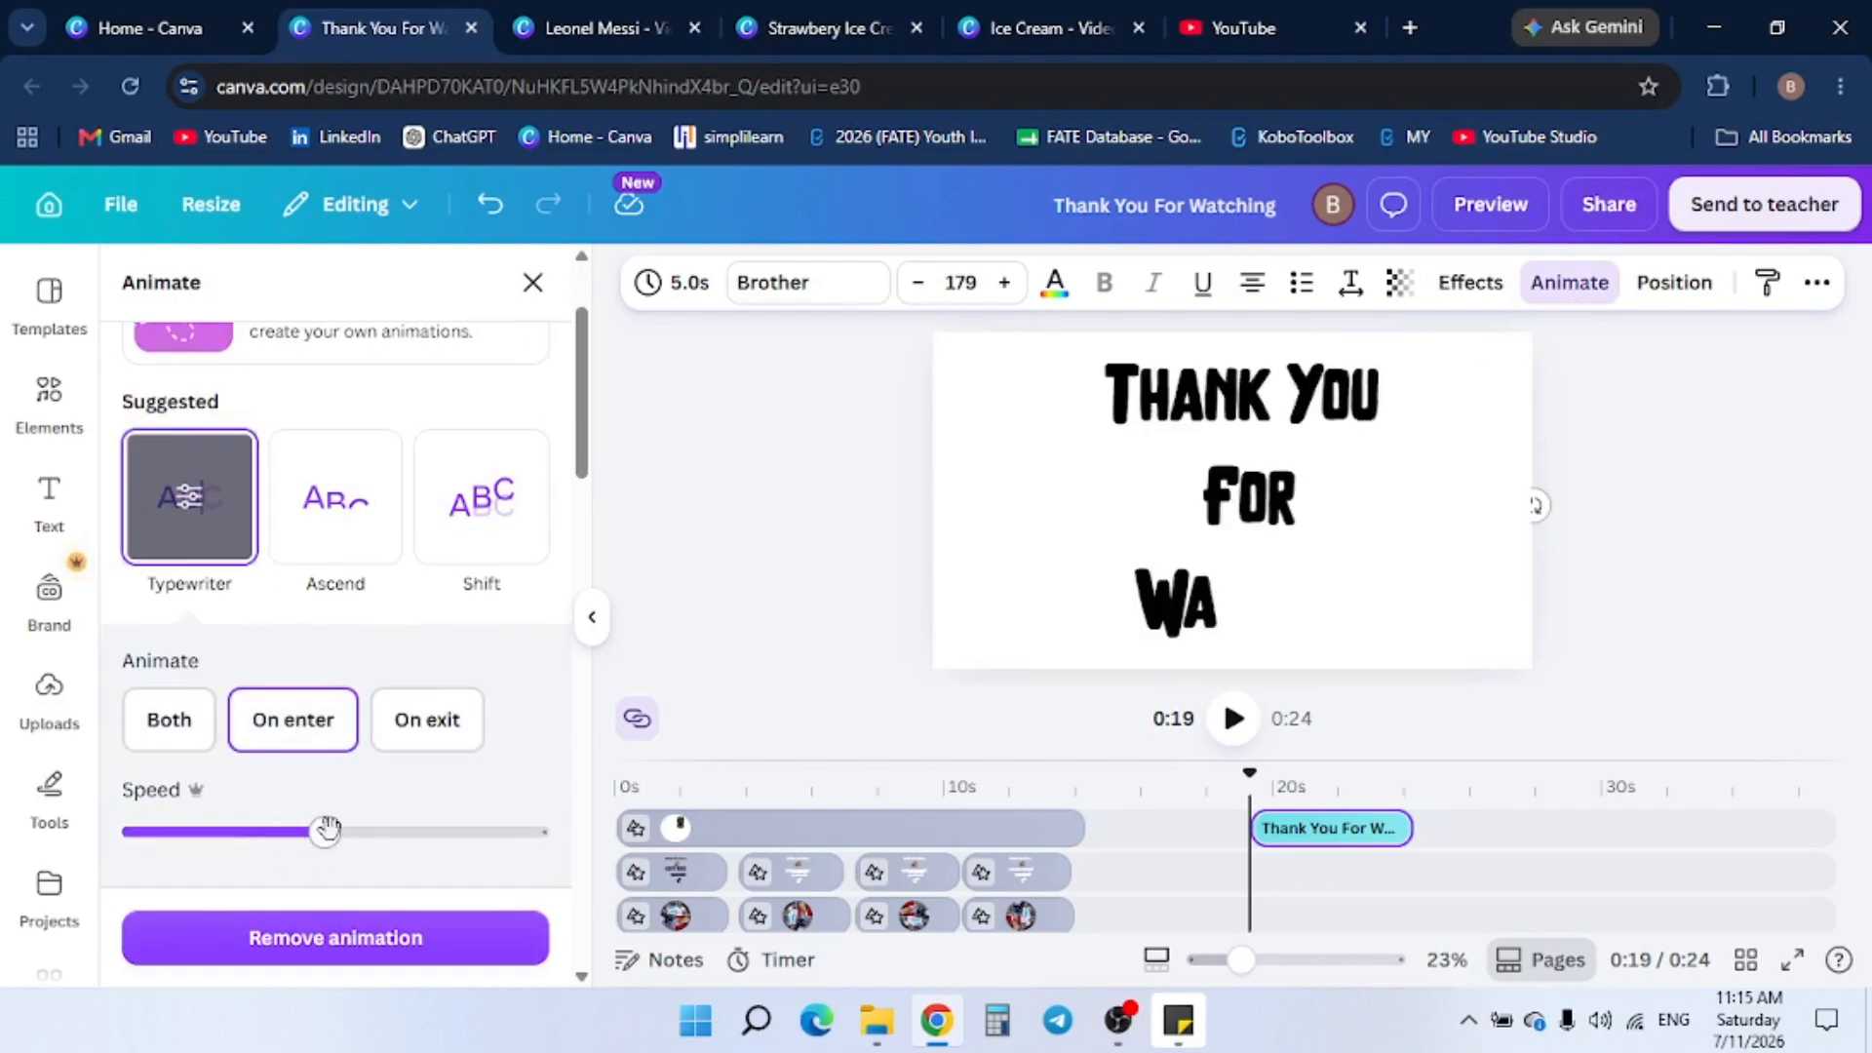
{"action": "left_click_drag", "start_coordinate": [290, 831], "coordinate": [260, 831]}
{"action": "left_click_drag", "start_coordinate": [1312, 827], "coordinate": [1154, 850]}
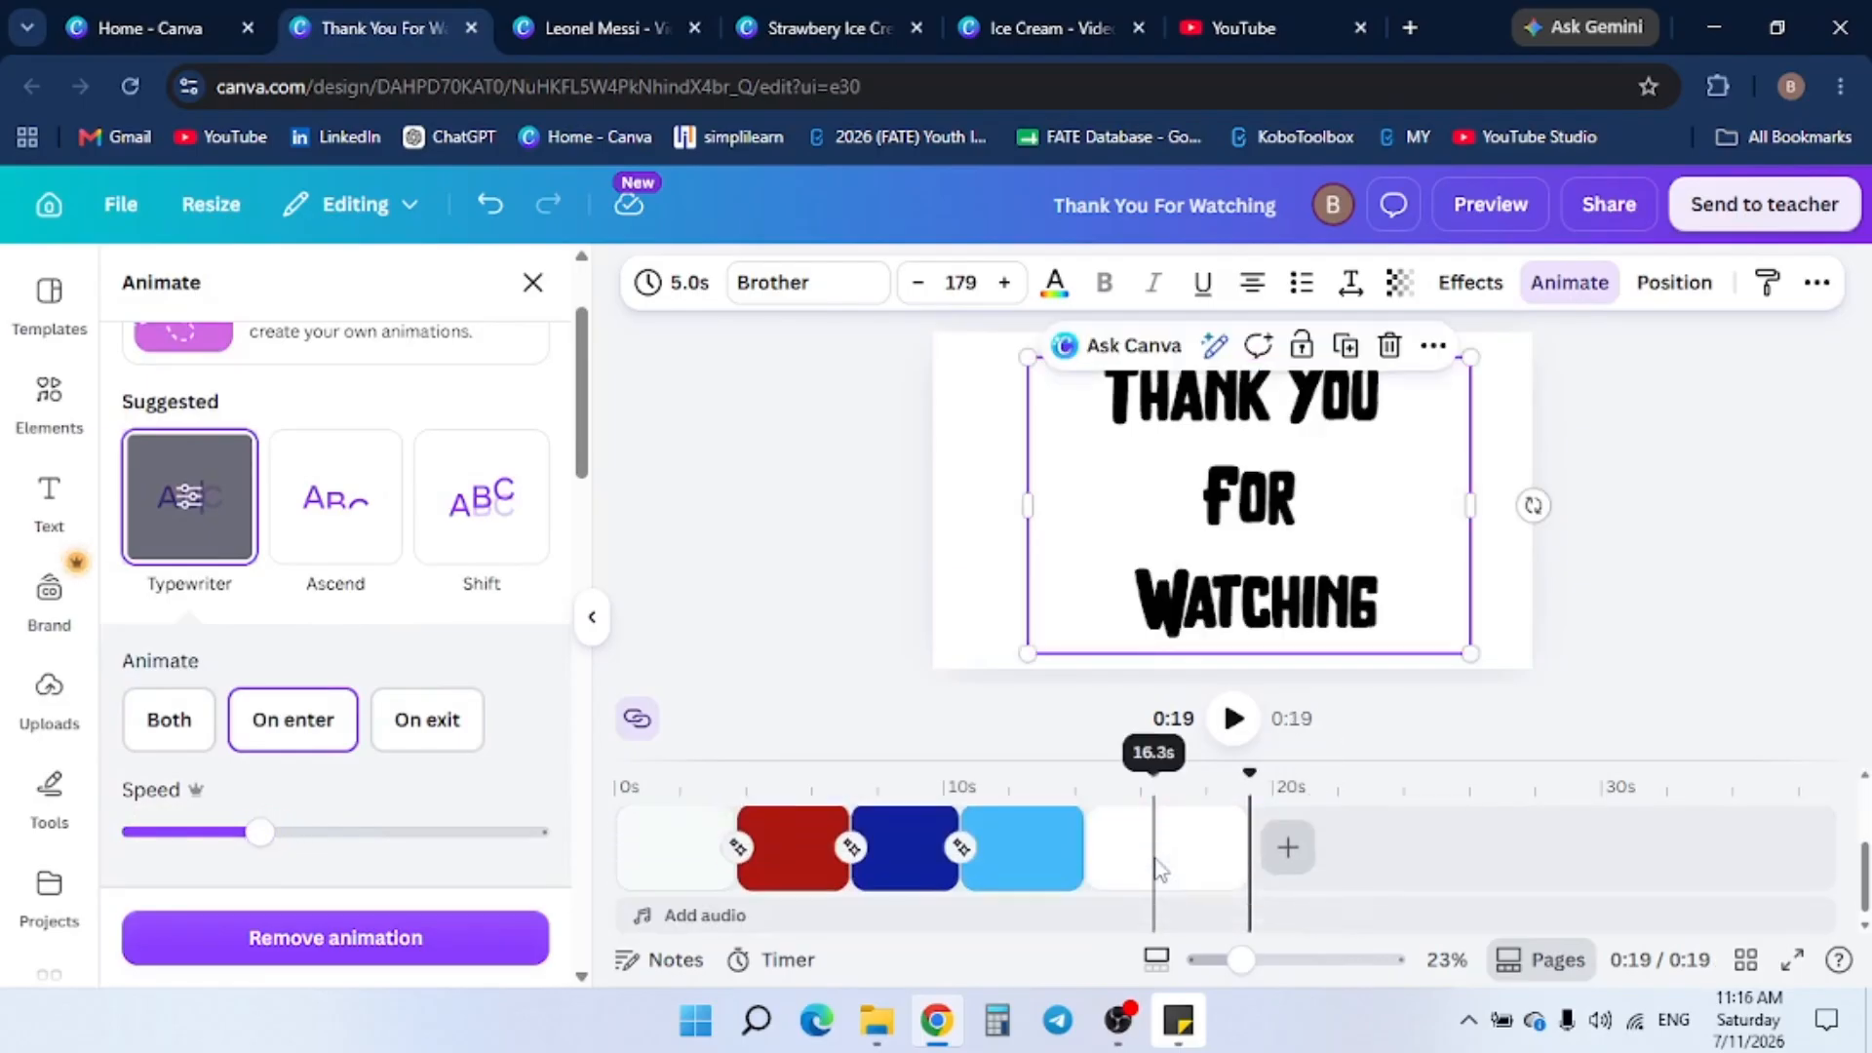
Add a Circle Wipe transition between the sky-blue fourth page and the closing page
{"action": "left_click", "coordinate": [1154, 863]}
{"action": "left_click", "coordinate": [1084, 861]}
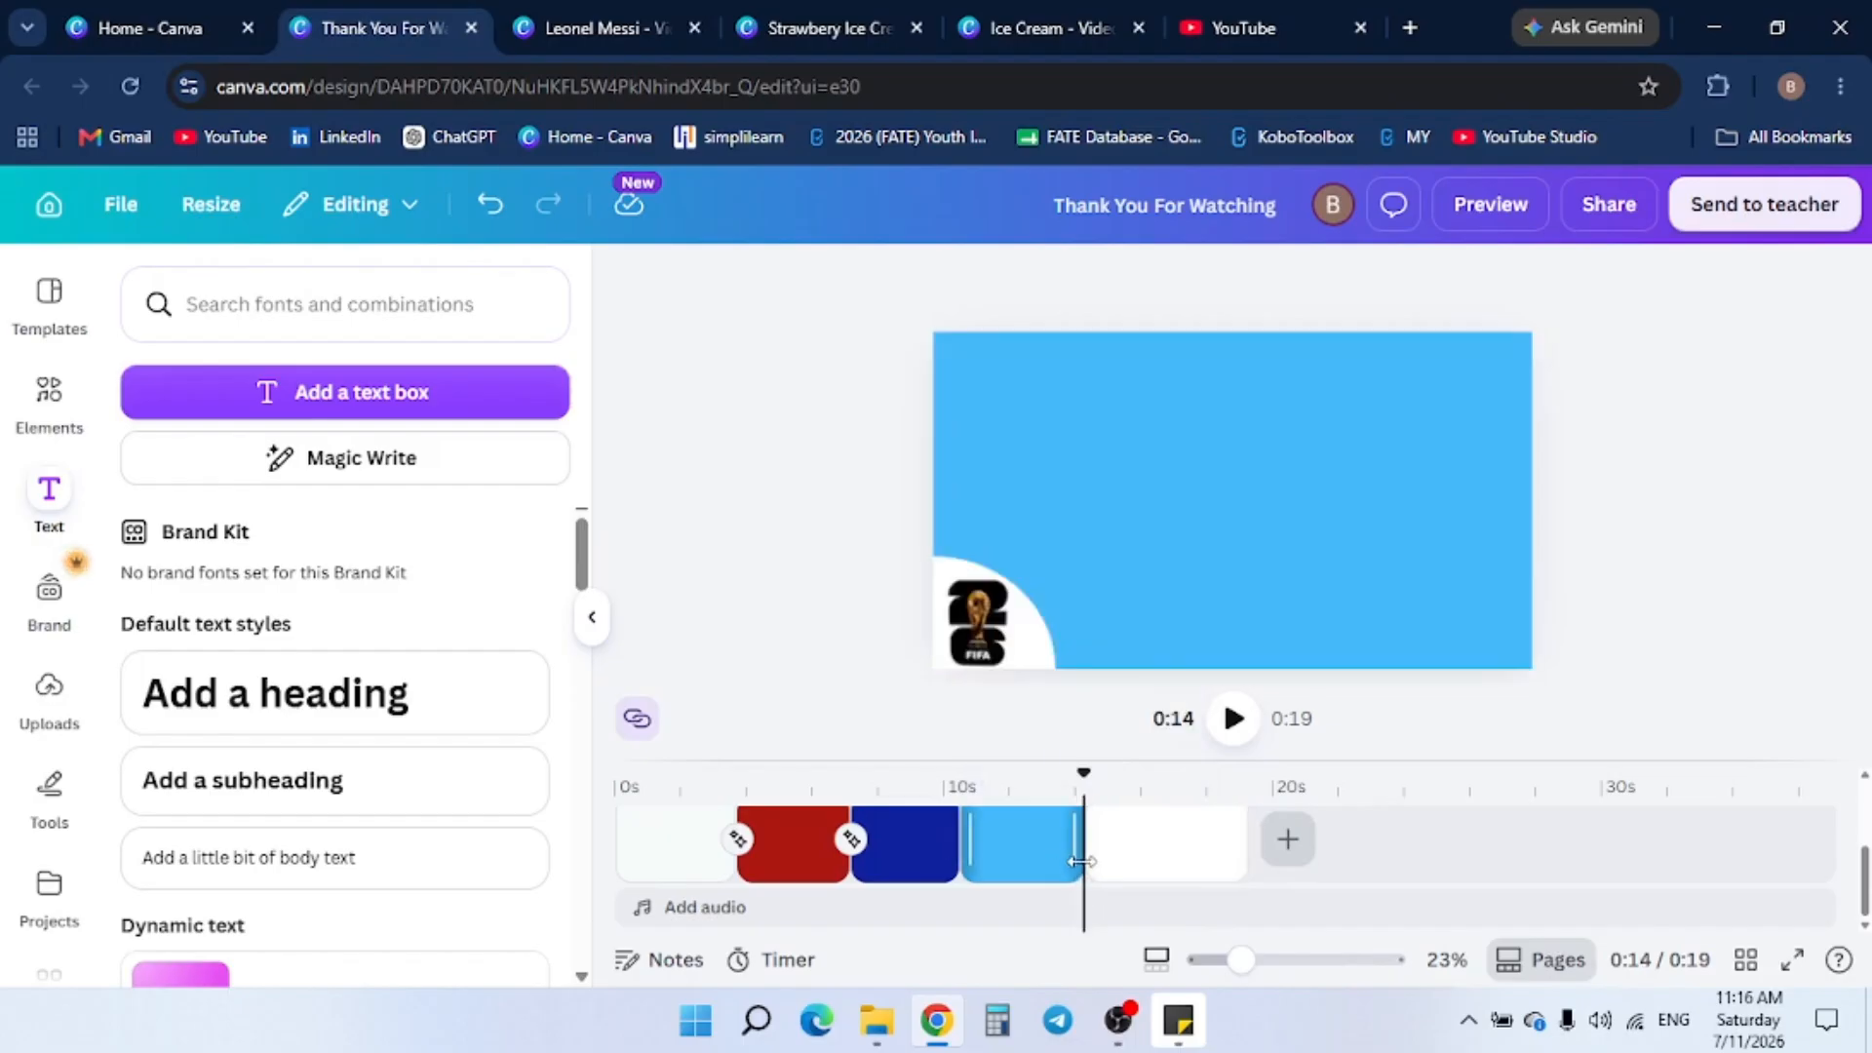
{"action": "left_click", "coordinate": [1079, 861]}
{"action": "left_click", "coordinate": [1139, 854]}
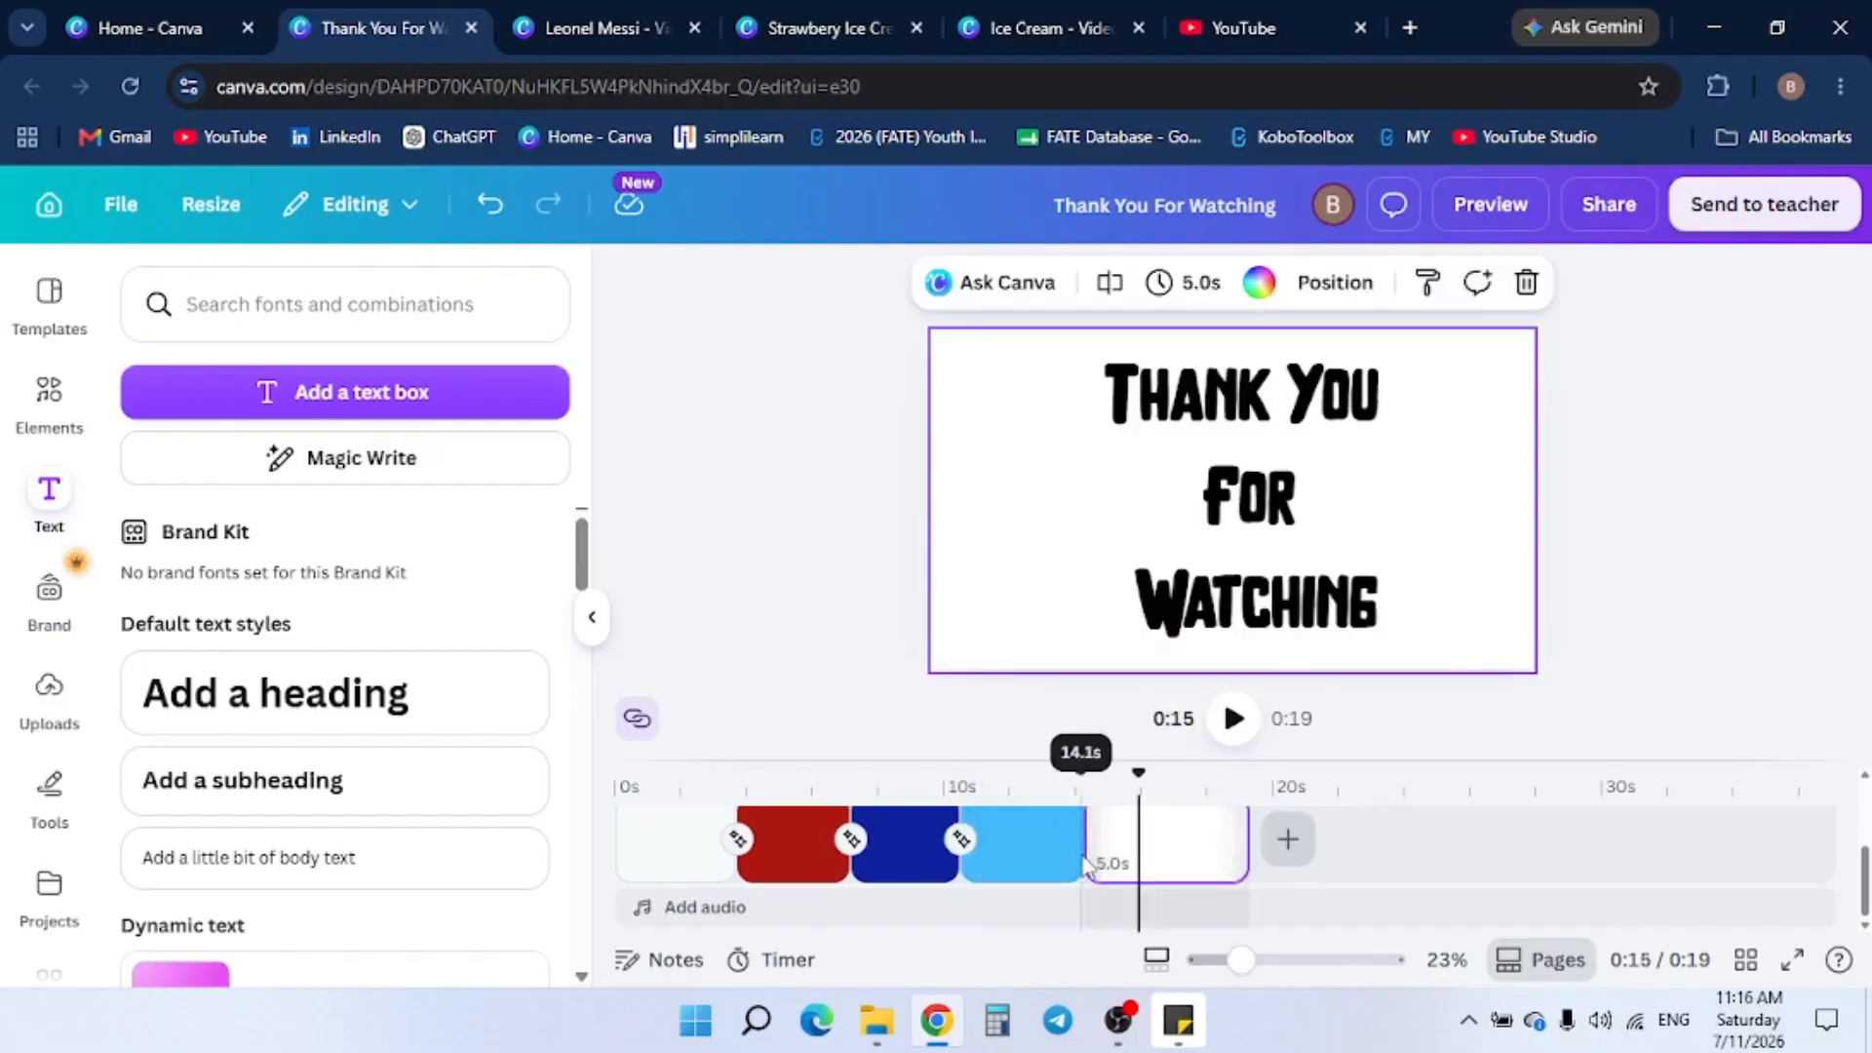
{"action": "left_click", "coordinate": [1046, 857]}
{"action": "left_click", "coordinate": [1084, 859]}
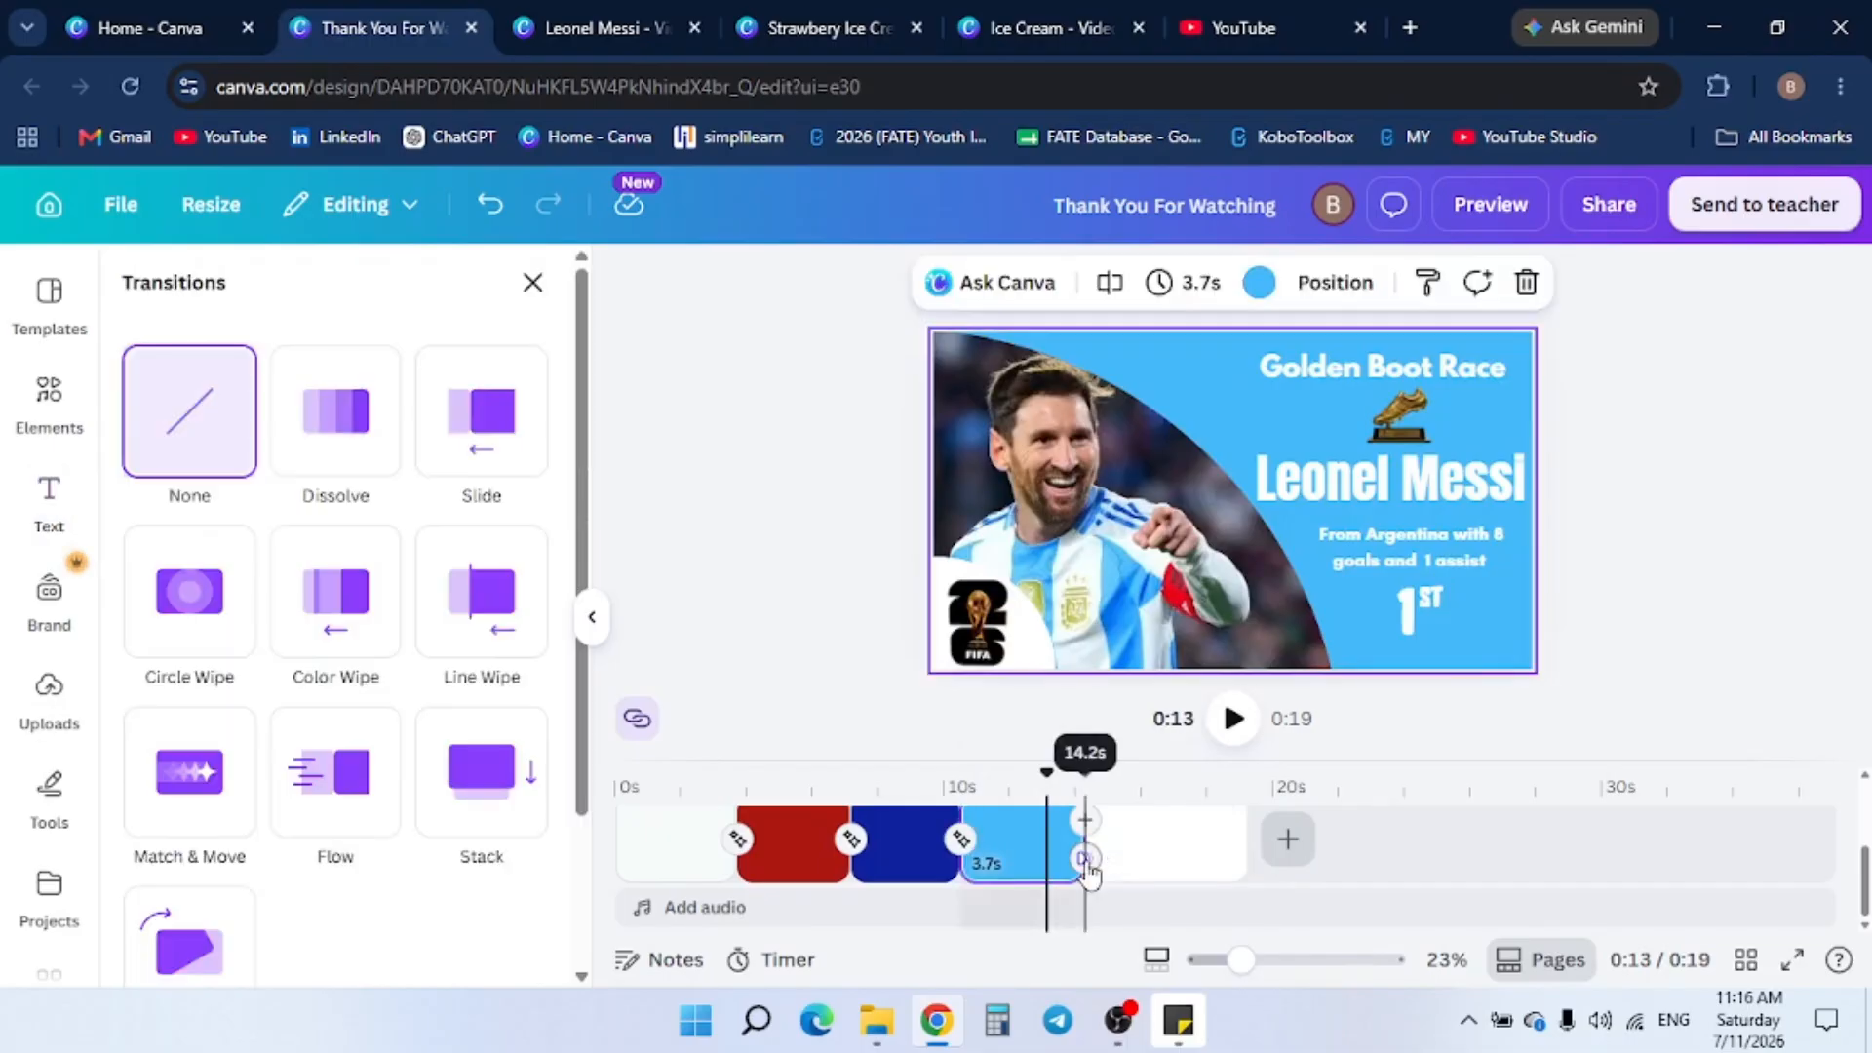
{"action": "left_click", "coordinate": [198, 589]}
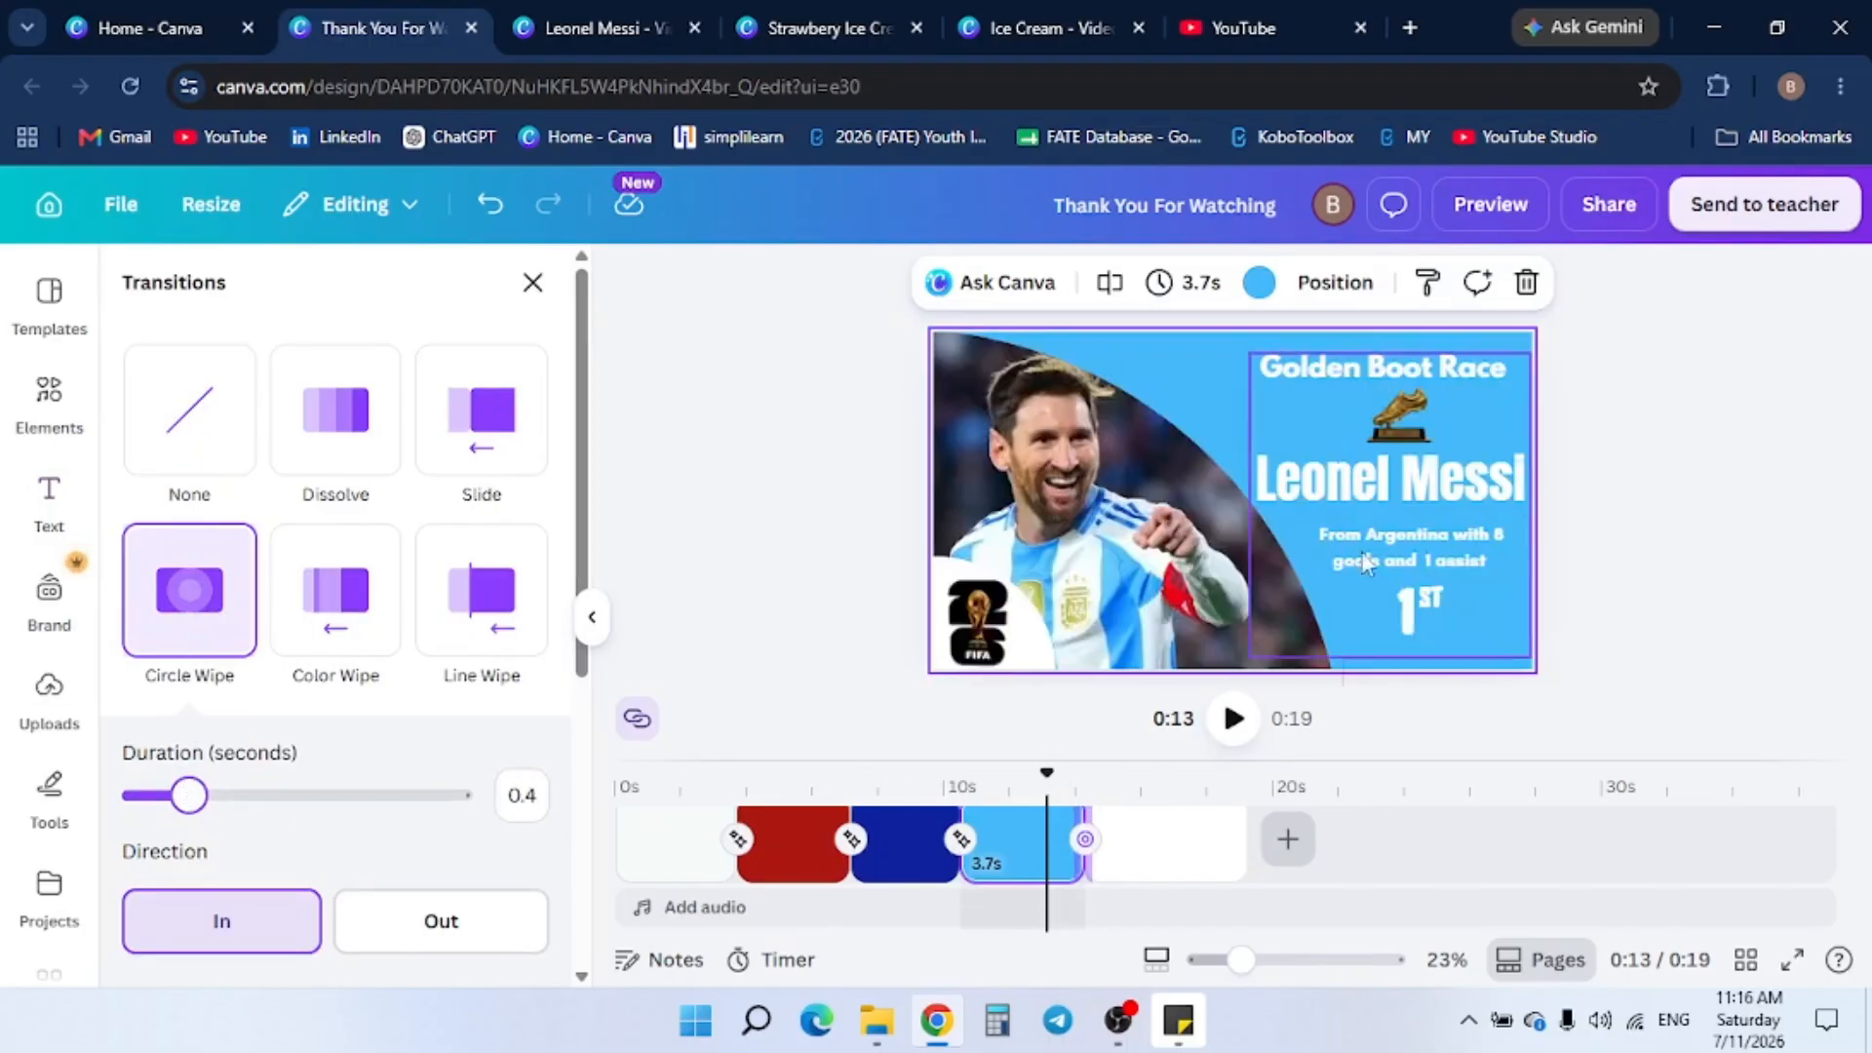
Return to the start of the video and play it in full screen
{"action": "left_click", "coordinate": [1645, 437]}
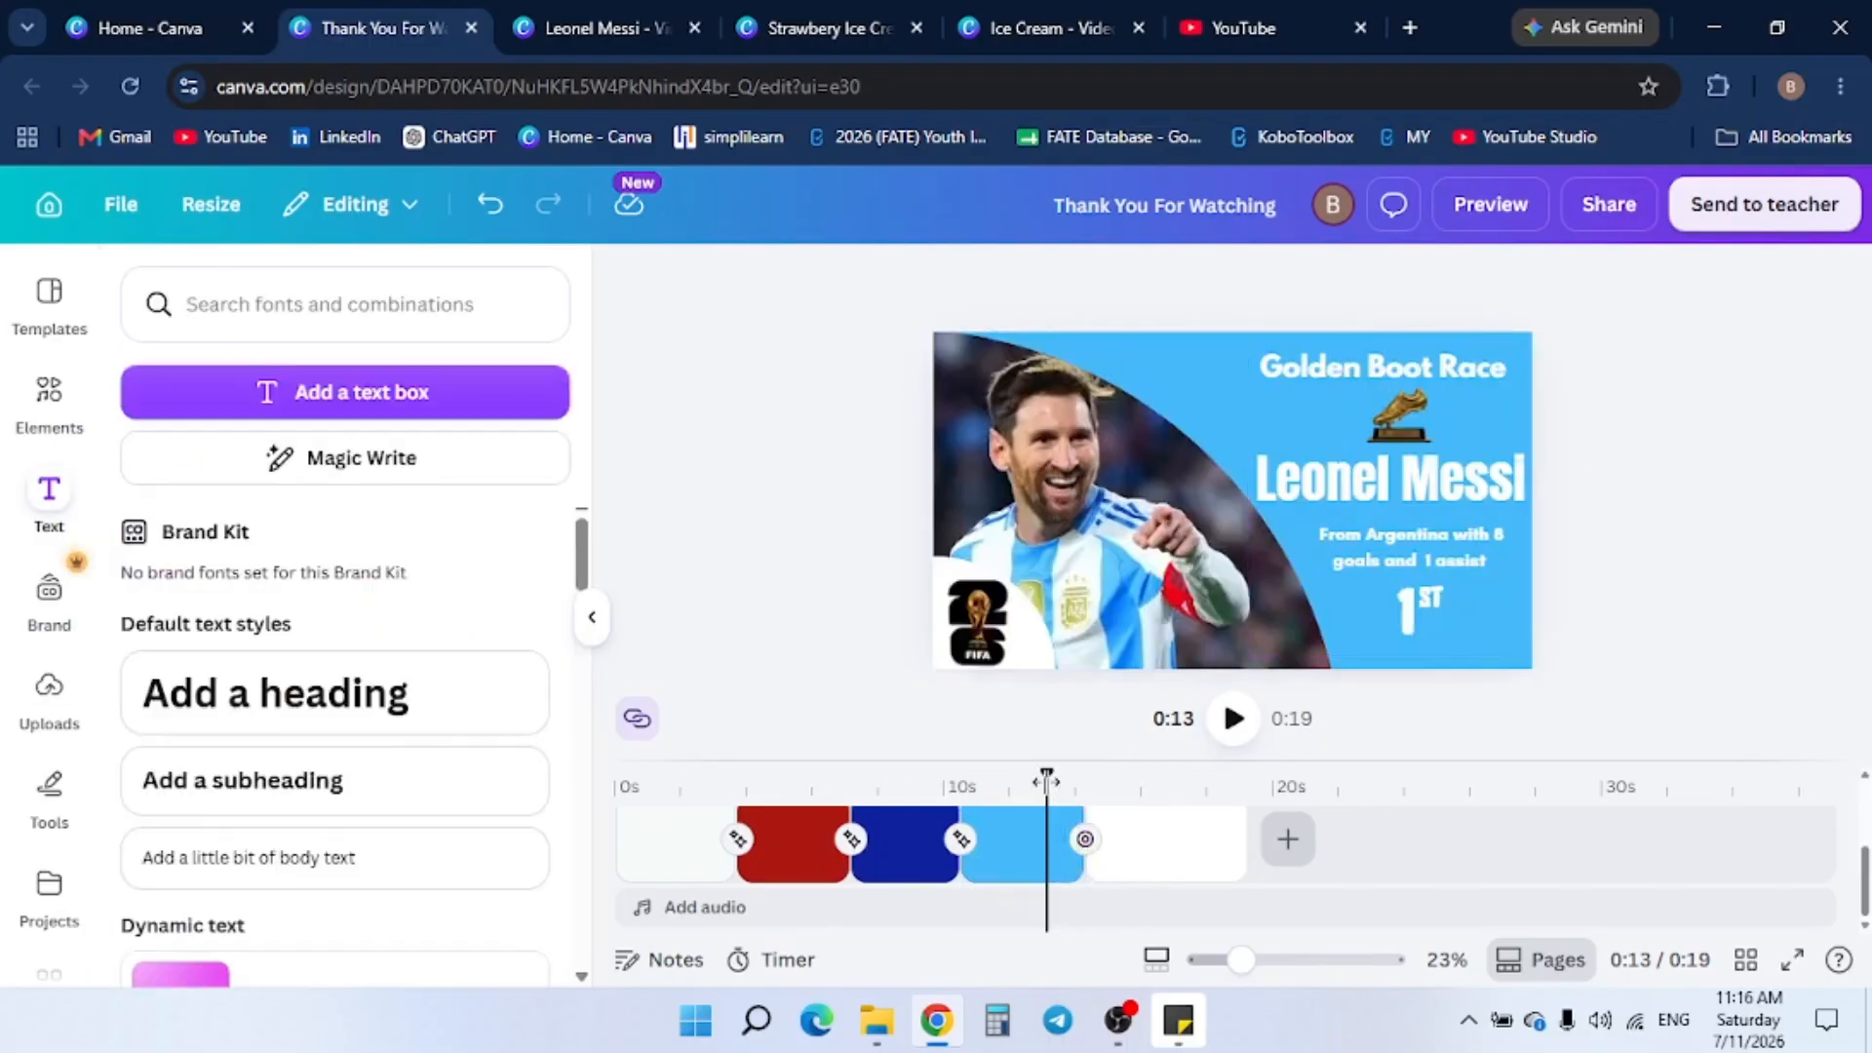
{"action": "left_click_drag", "start_coordinate": [866, 751], "coordinate": [622, 771]}
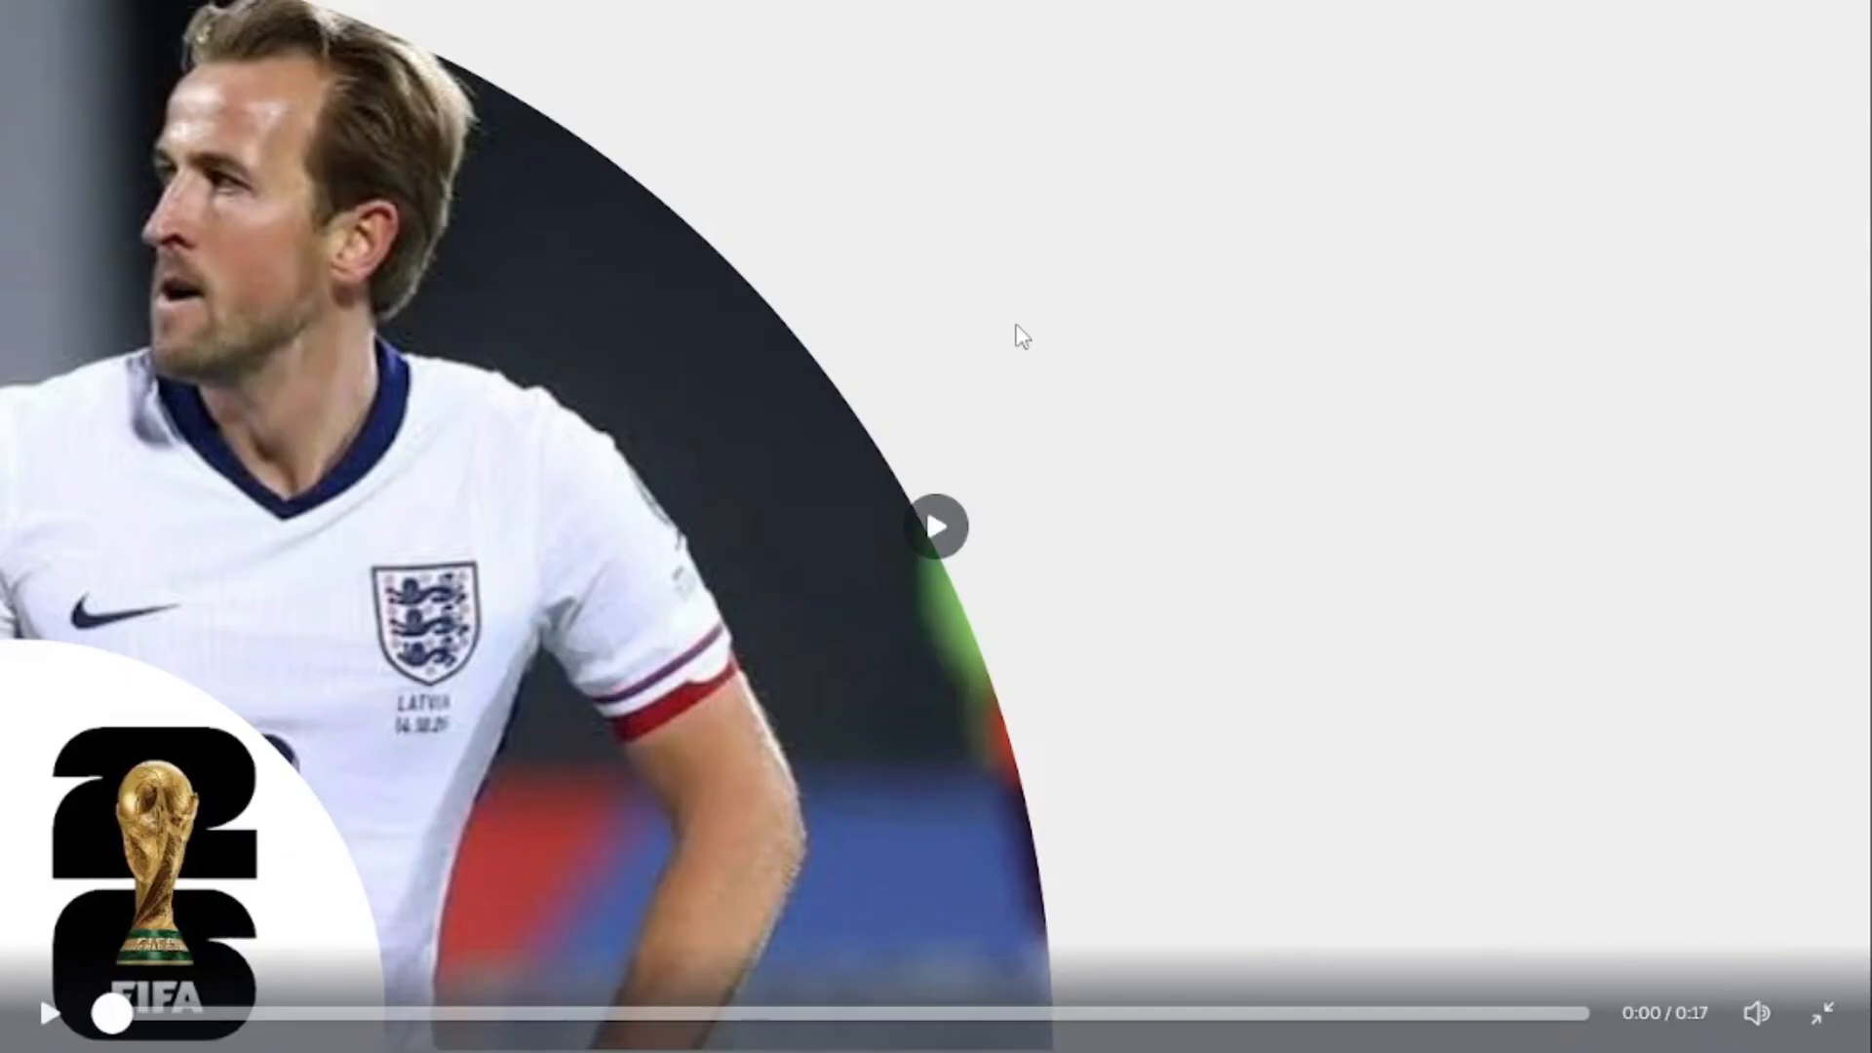
{"action": "left_click", "coordinate": [939, 533]}
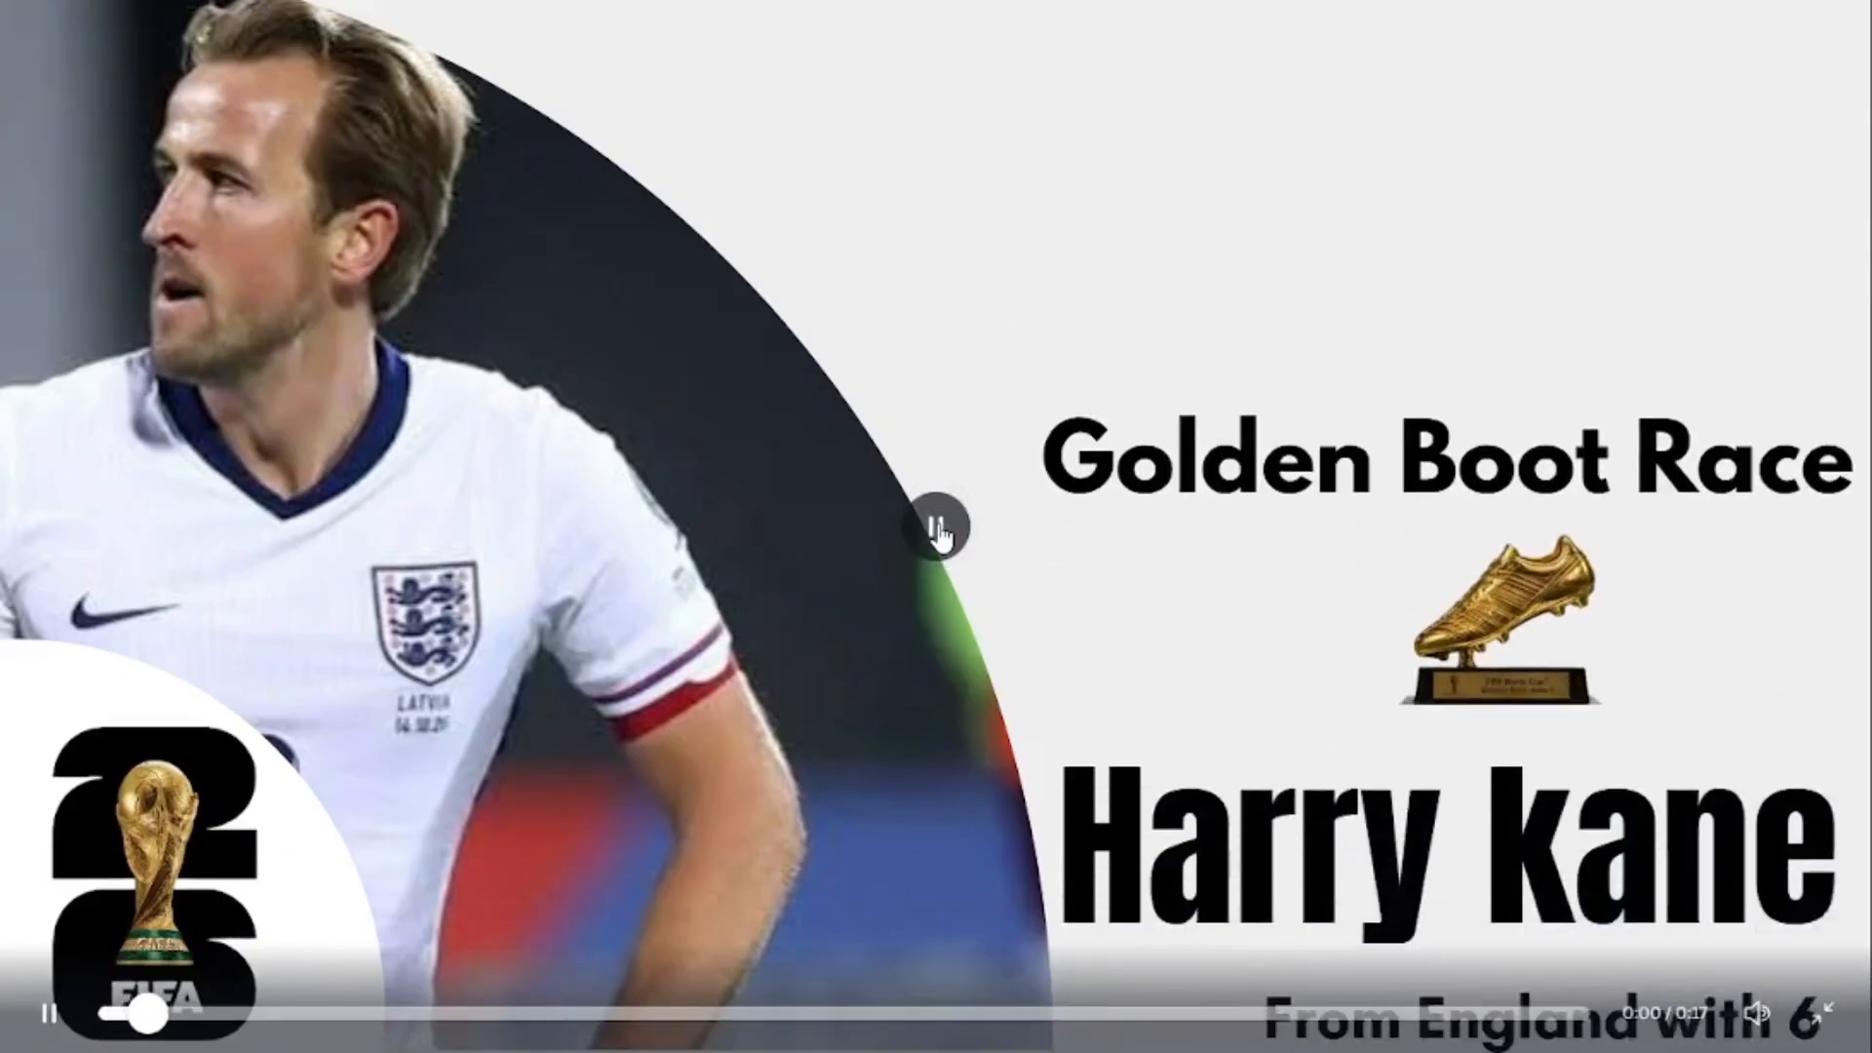